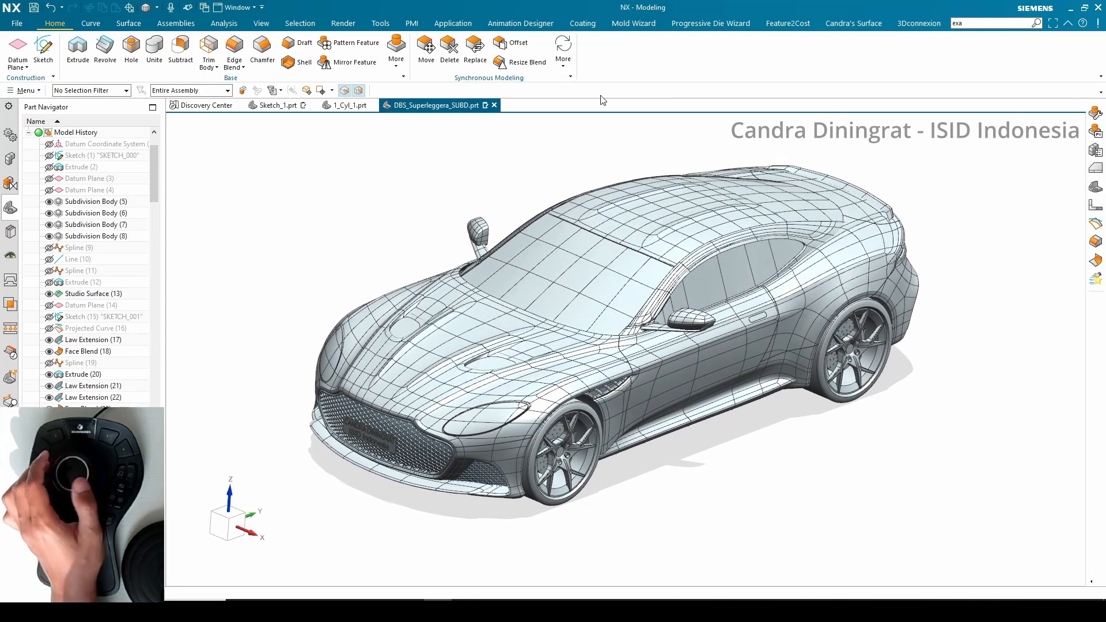
# Open the SpaceMouse Pro Advanced Settings from the SpaceMouse dialog
pyautogui.click(458, 186)
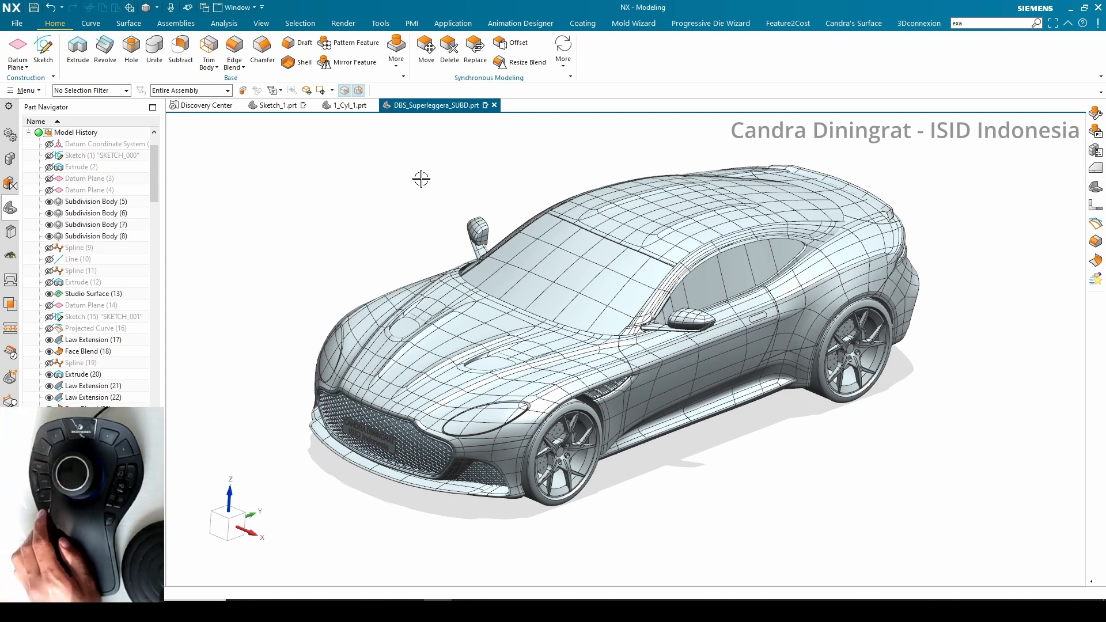
pyautogui.moveTo(350, 152); pyautogui.dragTo(505, 194)
pyautogui.moveTo(491, 187); pyautogui.dragTo(455, 172)
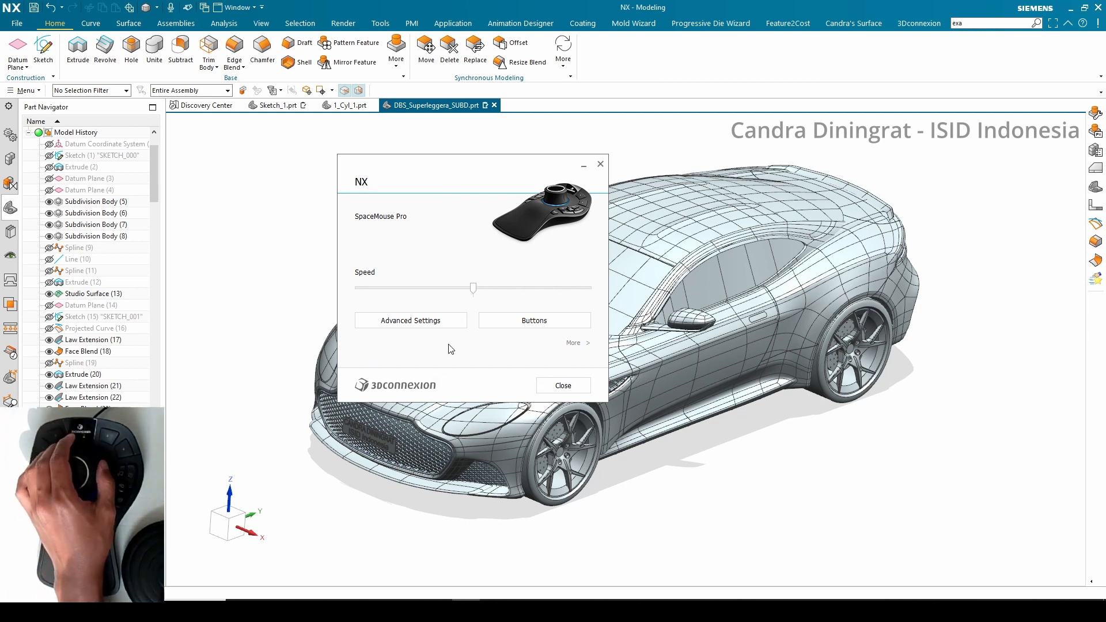
pyautogui.moveTo(422, 172); pyautogui.dragTo(461, 174)
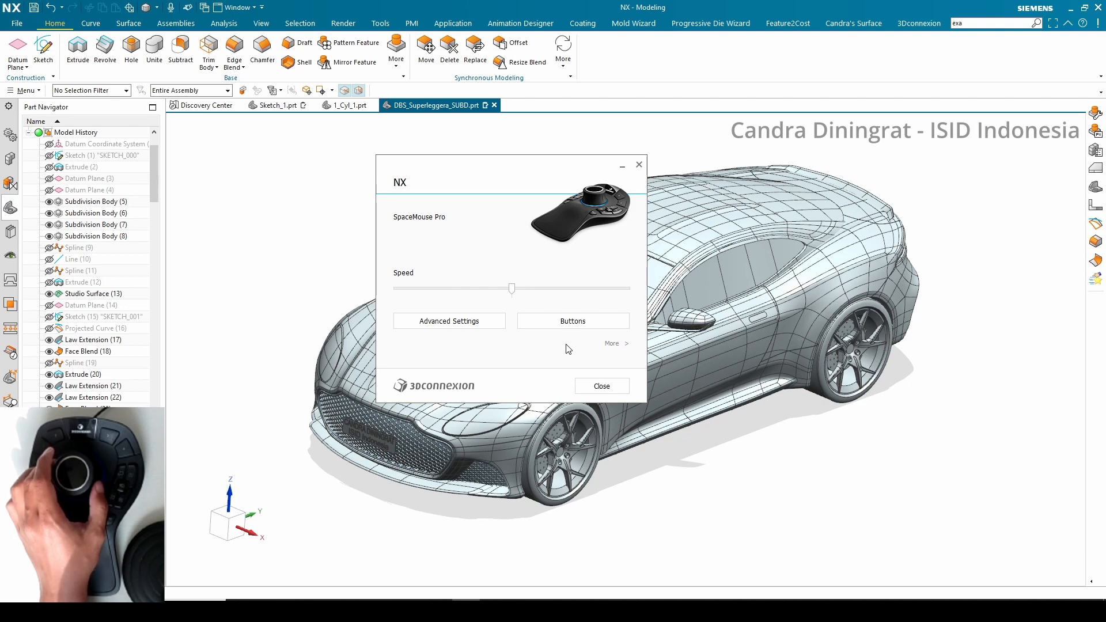
pyautogui.click(474, 333)
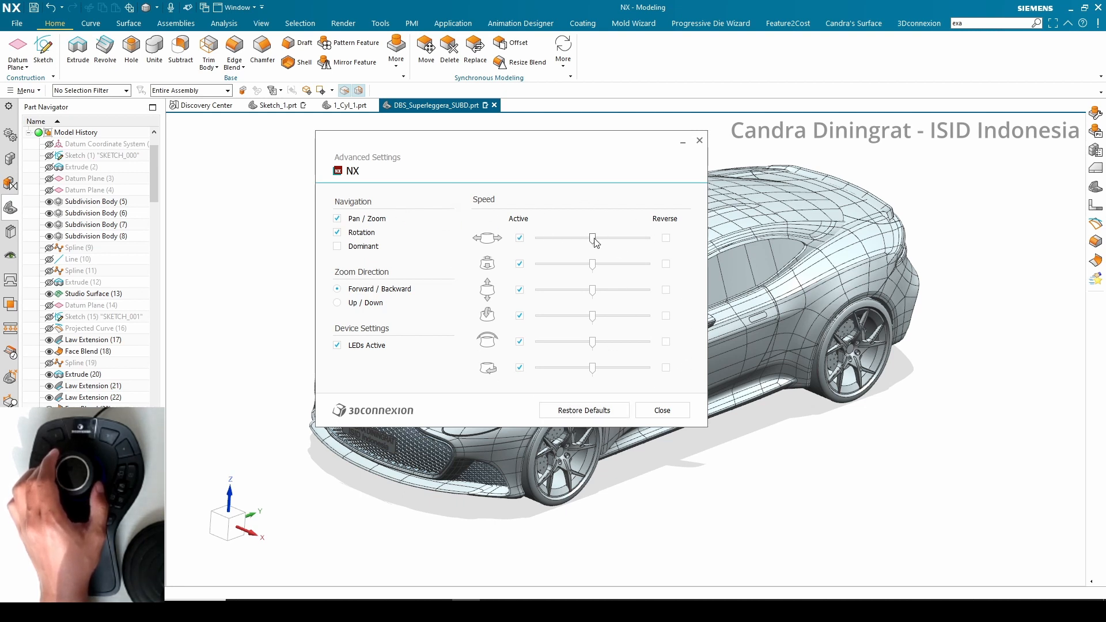
# Try adjusting the navigation speed sliders, then restore the defaults and close Advanced Settings
pyautogui.moveTo(592, 238); pyautogui.dragTo(613, 289)
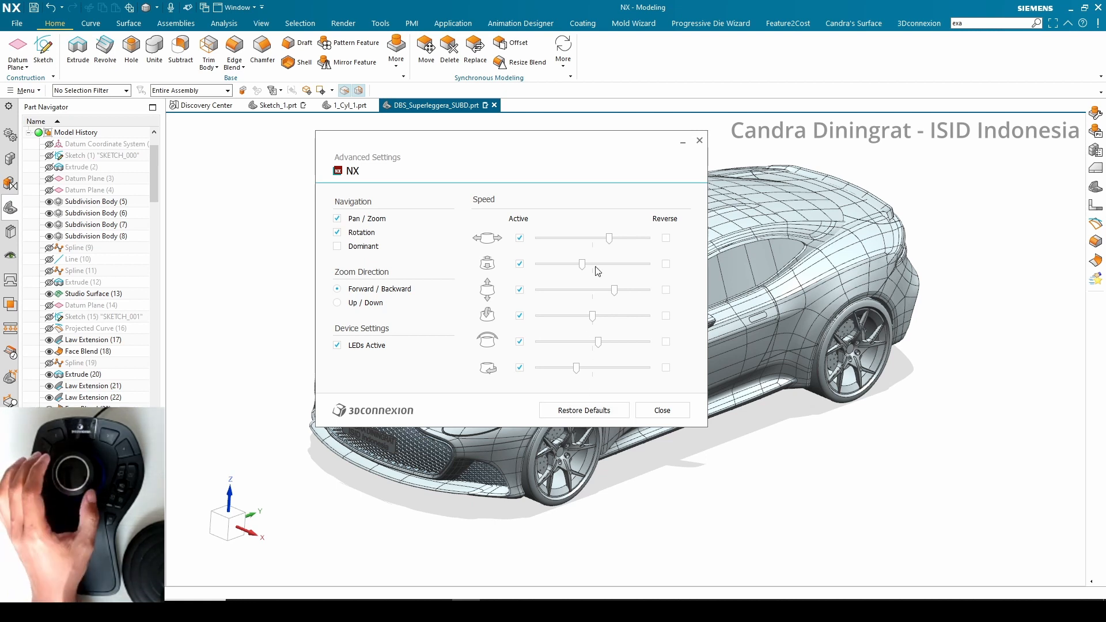
pyautogui.click(599, 413)
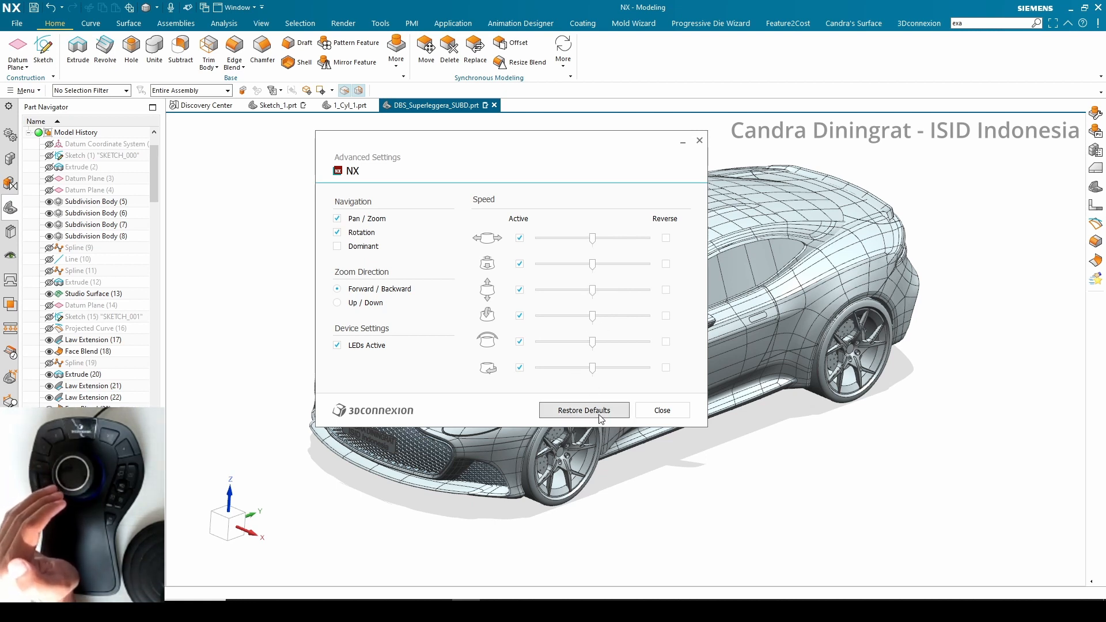
pyautogui.click(661, 410)
# Open the SpaceMouse button assignments and the command list for button 2
pyautogui.moveTo(476, 169); pyautogui.dragTo(375, 161)
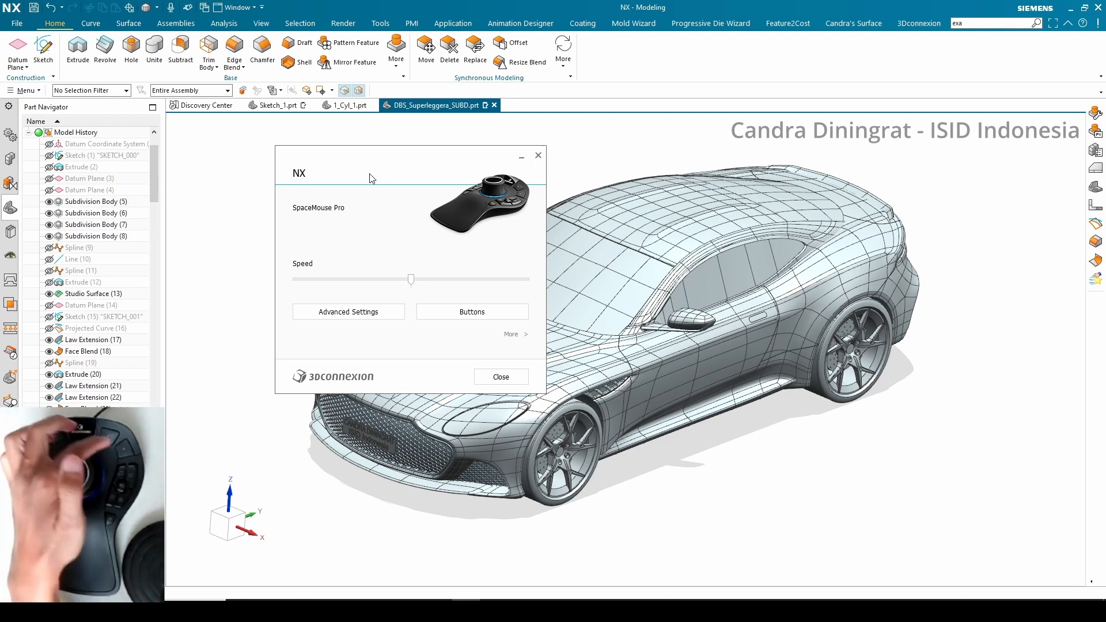
pyautogui.click(469, 318)
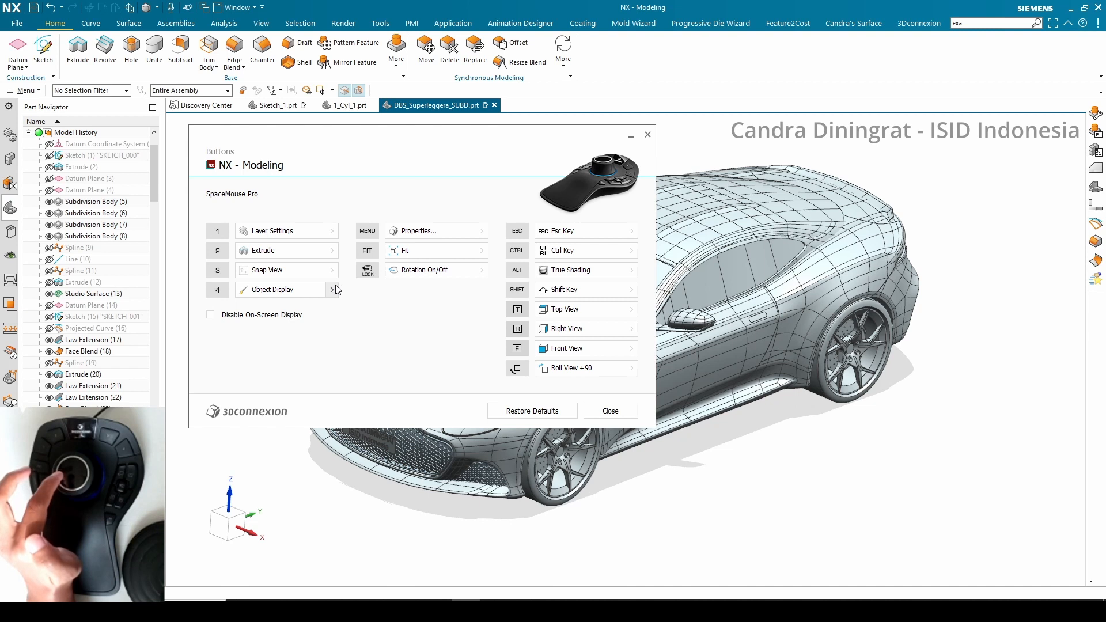
pyautogui.click(332, 251)
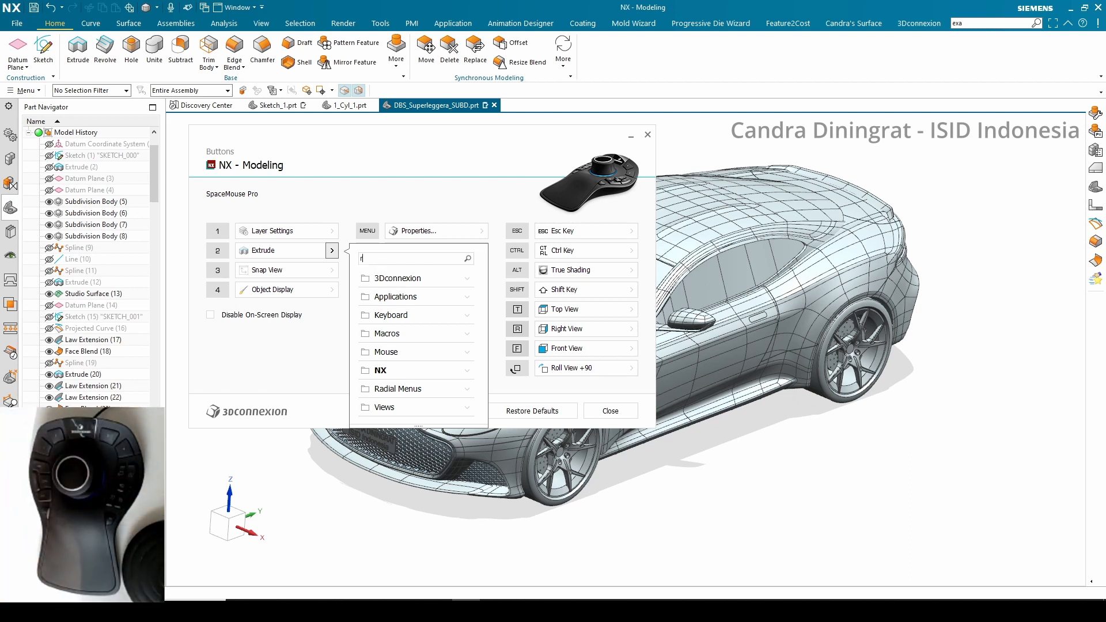
# Search for revol, assign the Revolve command to button 2, and close the SpaceMouse dialogs
pyautogui.write('e')
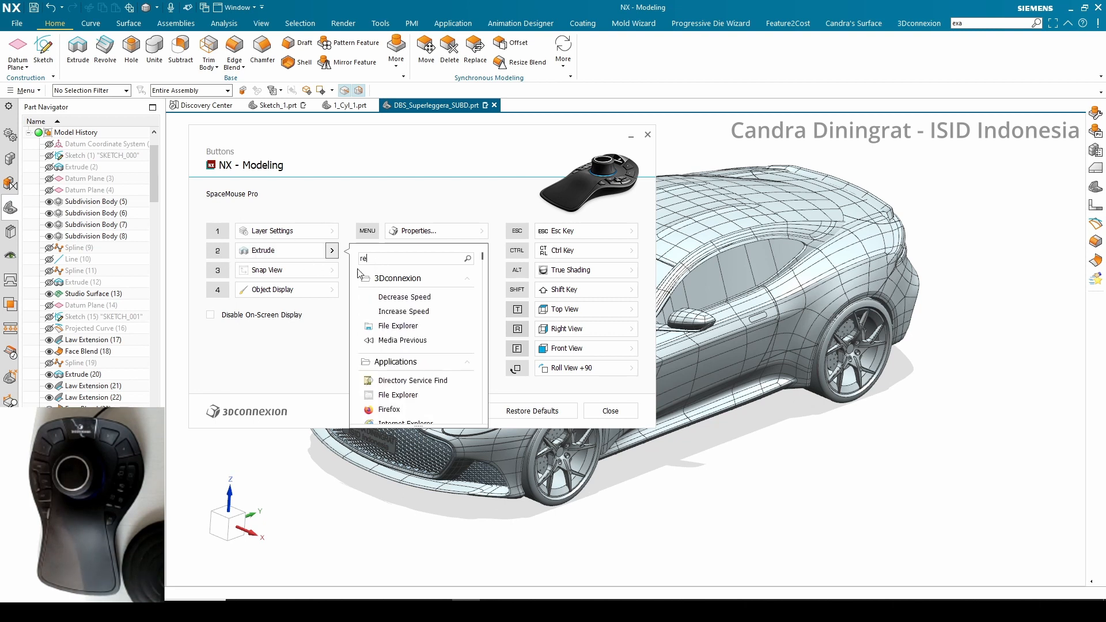
pyautogui.write('v')
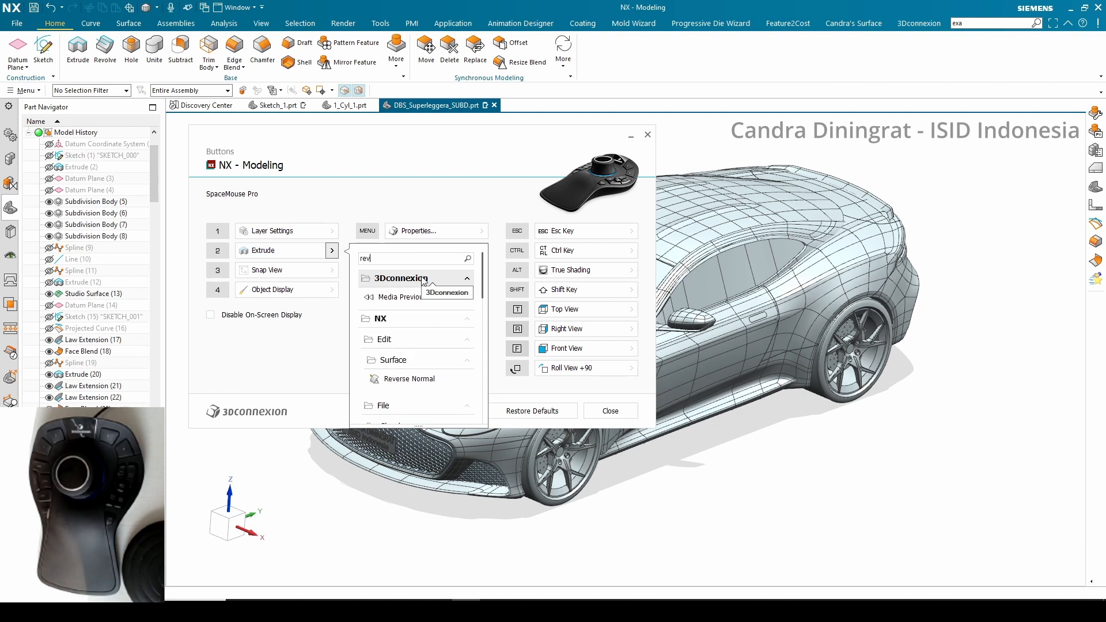
pyautogui.write('ov')
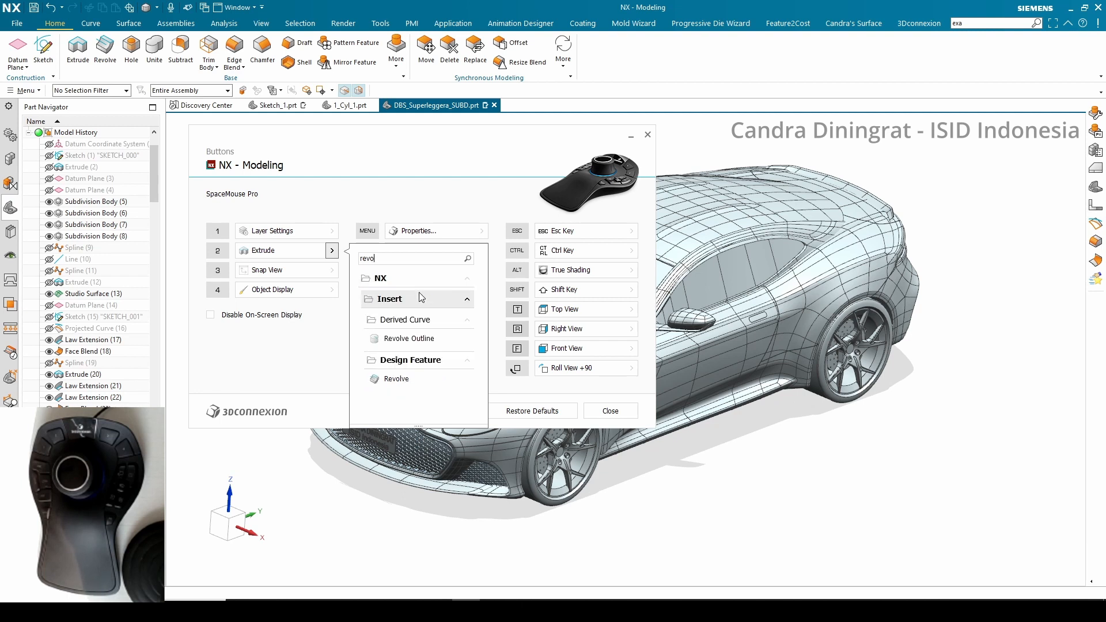
pyautogui.press('BackSpace')
pyautogui.press('BackSpace')
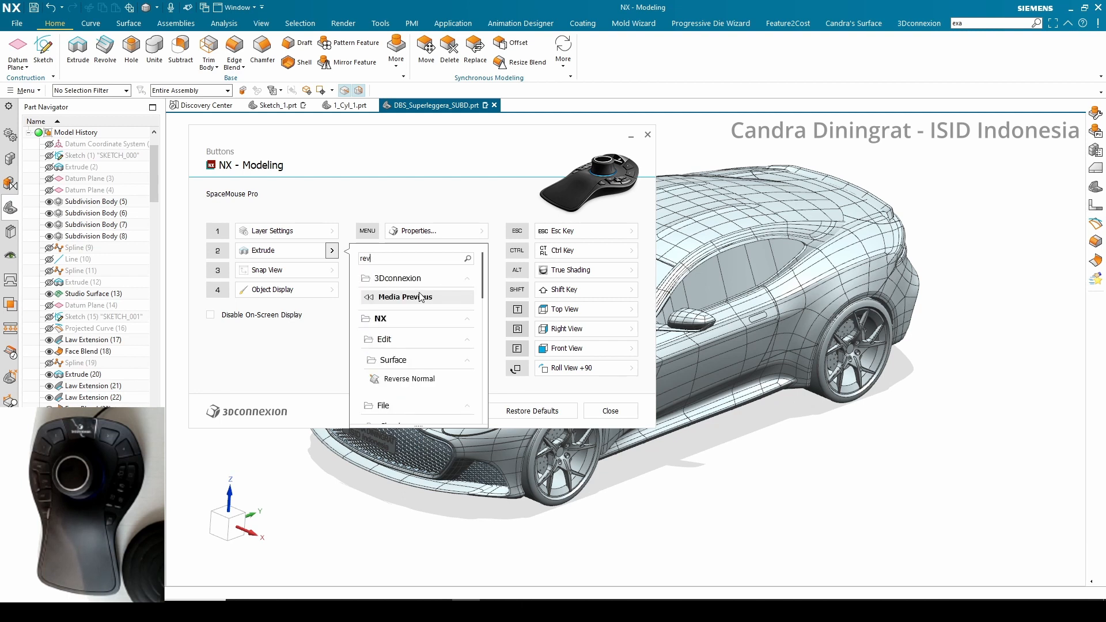
pyautogui.write('ol')
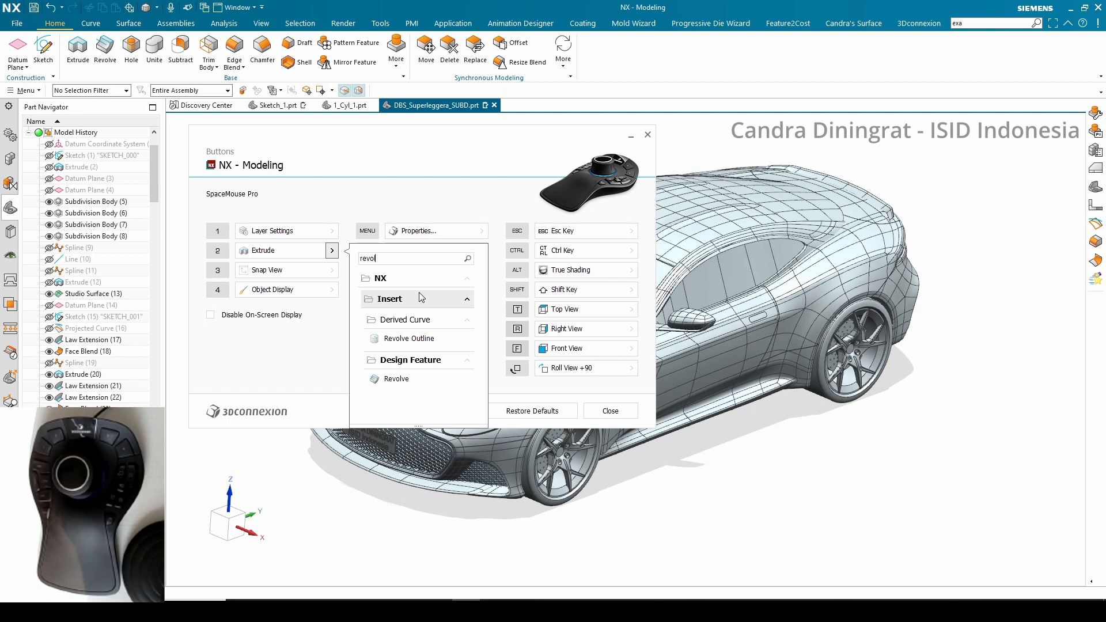
pyautogui.click(428, 381)
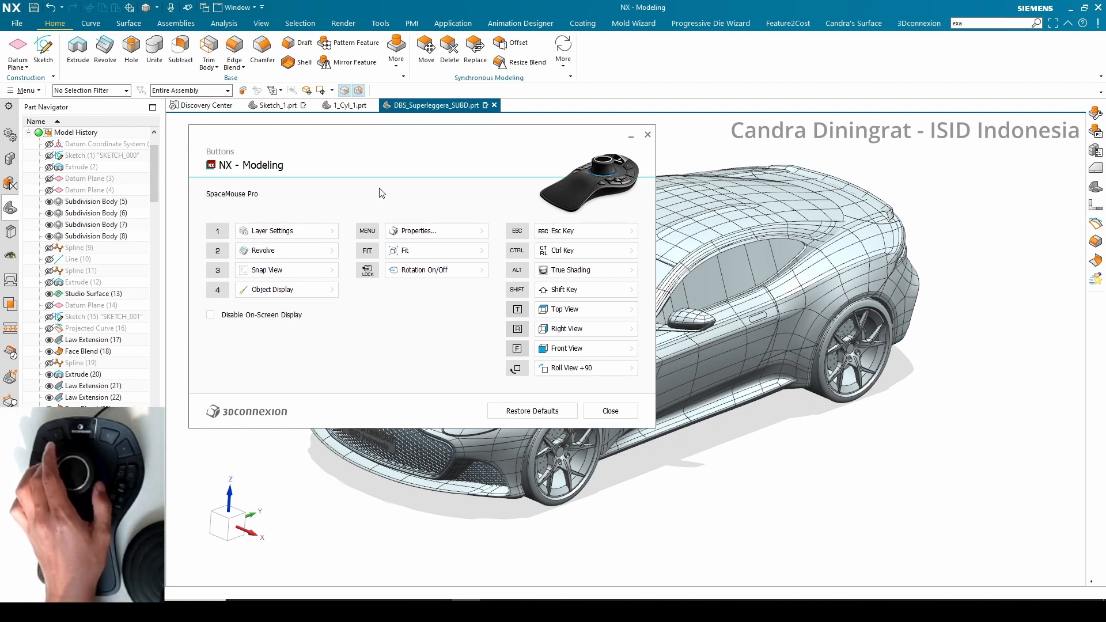
pyautogui.click(648, 135)
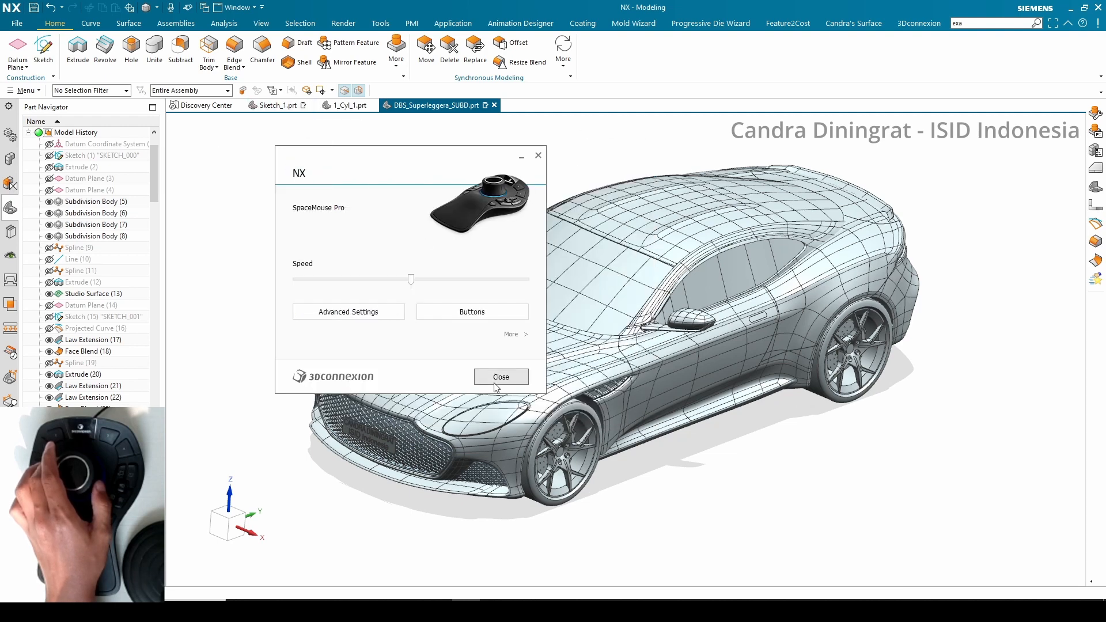
pyautogui.click(500, 377)
# Switch to the Sketch_1.prt part and delete its Extrude feature
pyautogui.click(290, 108)
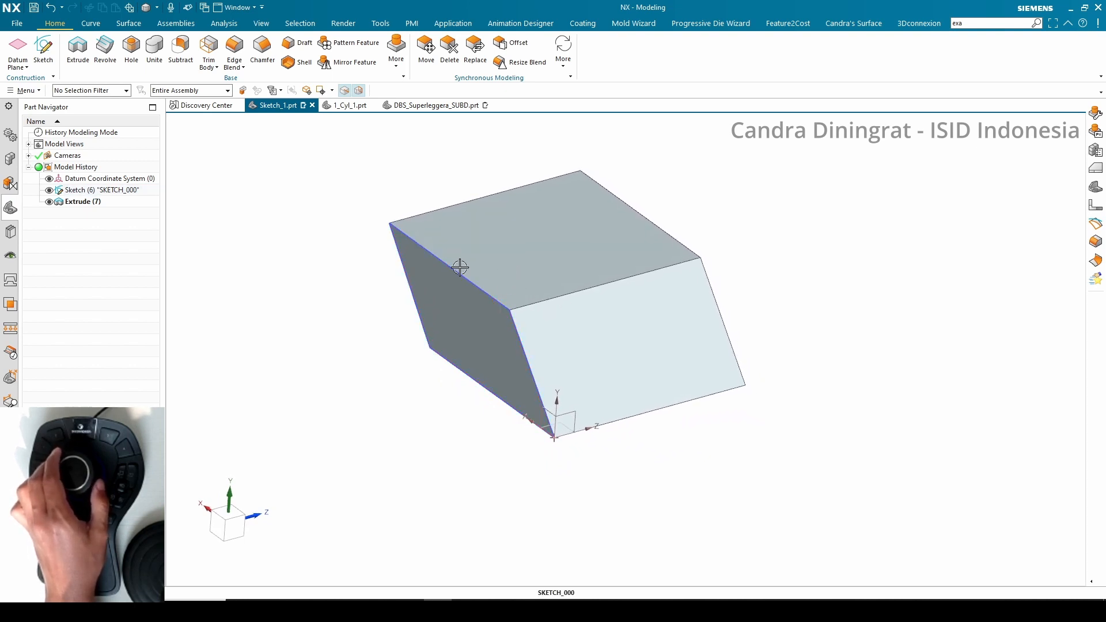
pyautogui.rightClick(73, 201)
pyautogui.click(136, 184)
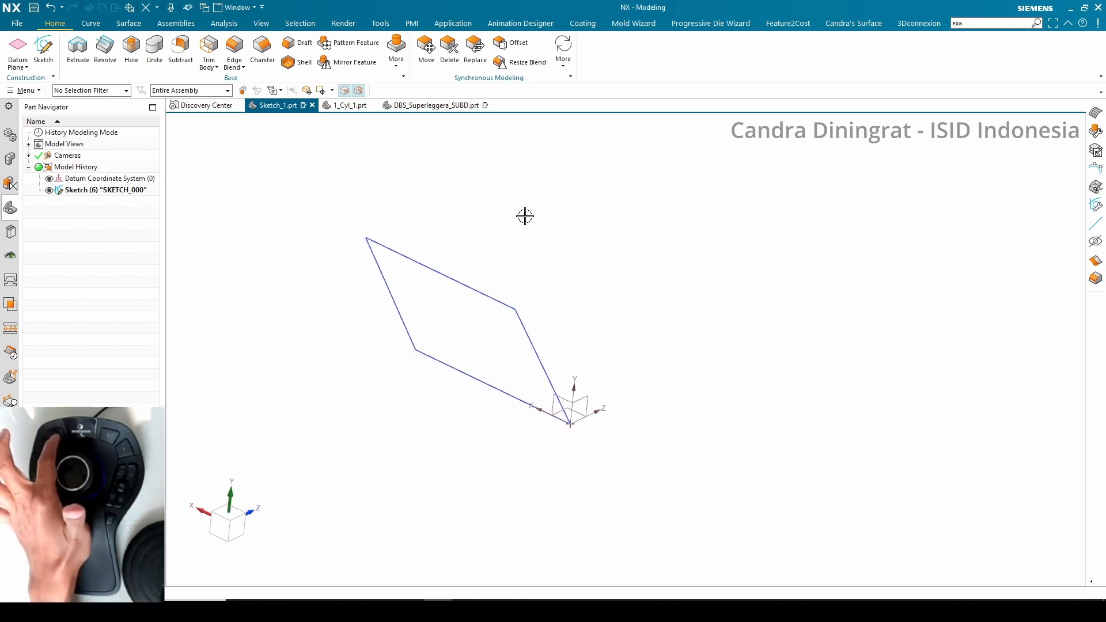
# Revolve the sketch's four curves 360° about the parallelogram's upper-left slanted edge
pyautogui.press('r')
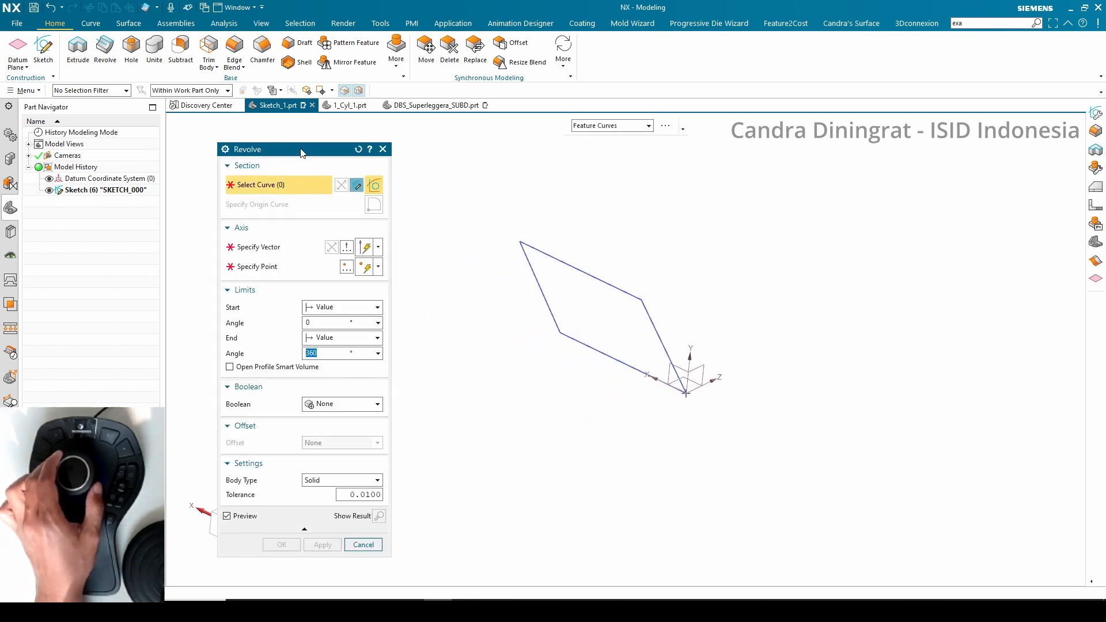
pyautogui.moveTo(301, 149); pyautogui.dragTo(298, 141)
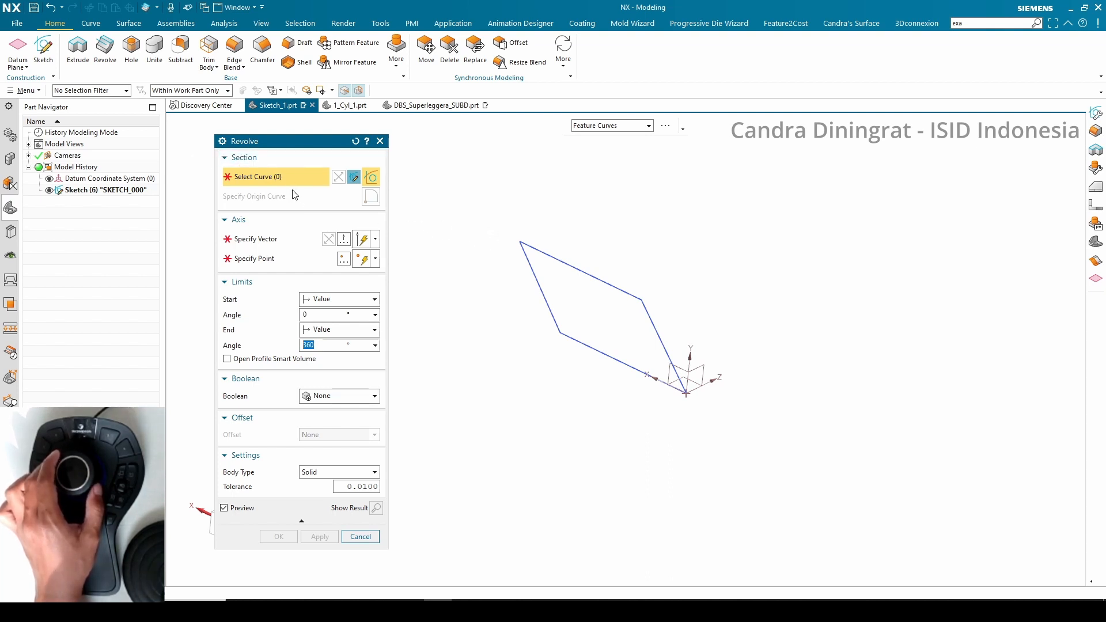
pyautogui.moveTo(518, 216); pyautogui.dragTo(698, 424)
pyautogui.click(290, 242)
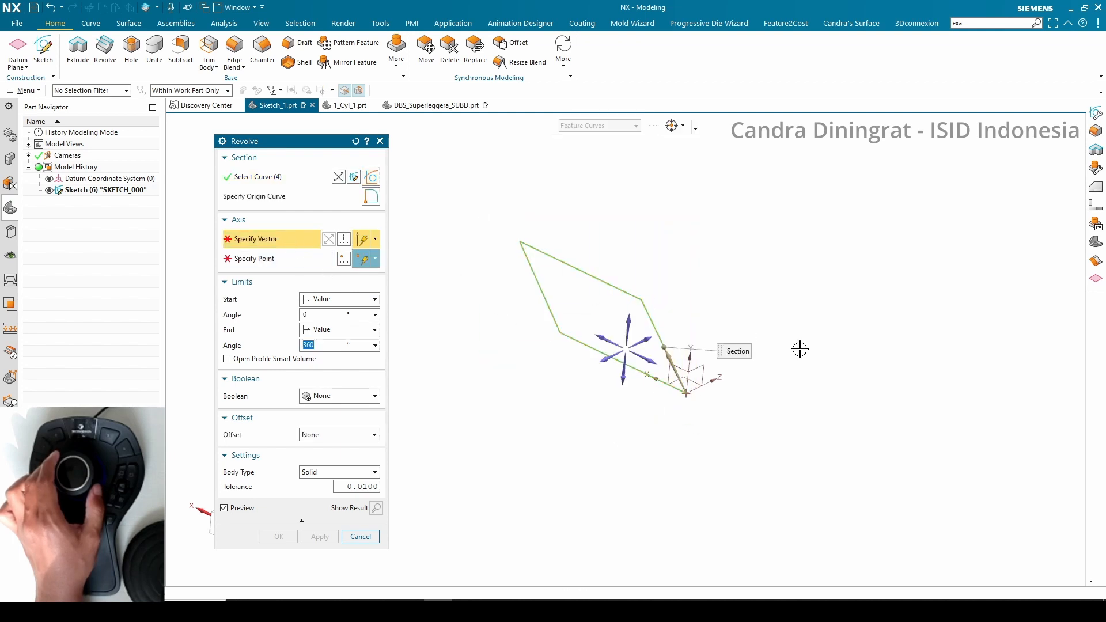
pyautogui.click(690, 355)
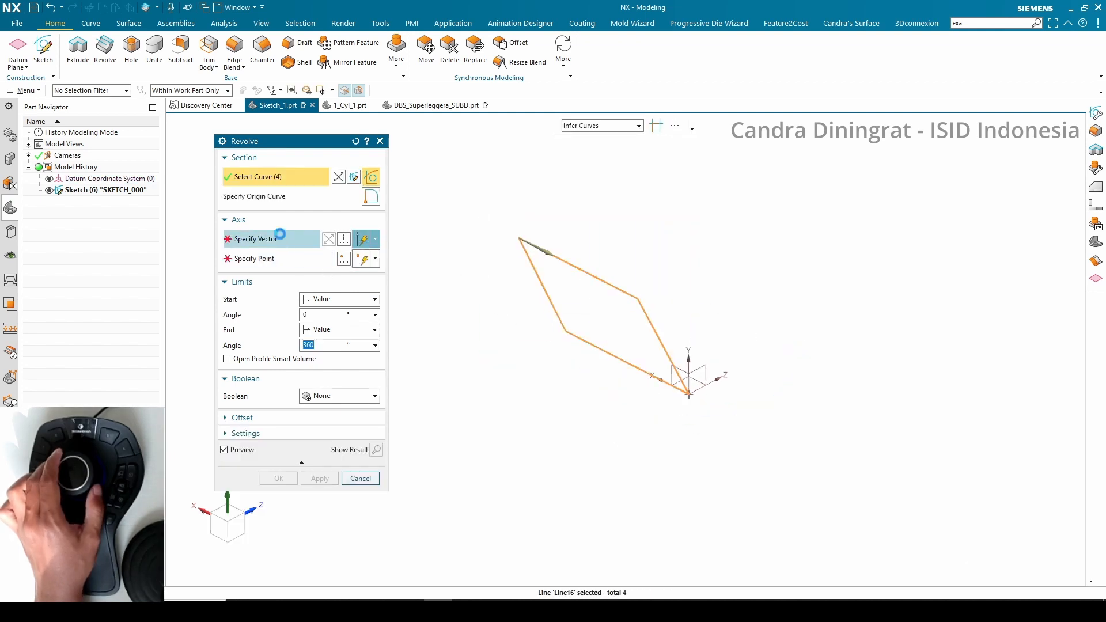
pyautogui.click(280, 235)
pyautogui.click(568, 259)
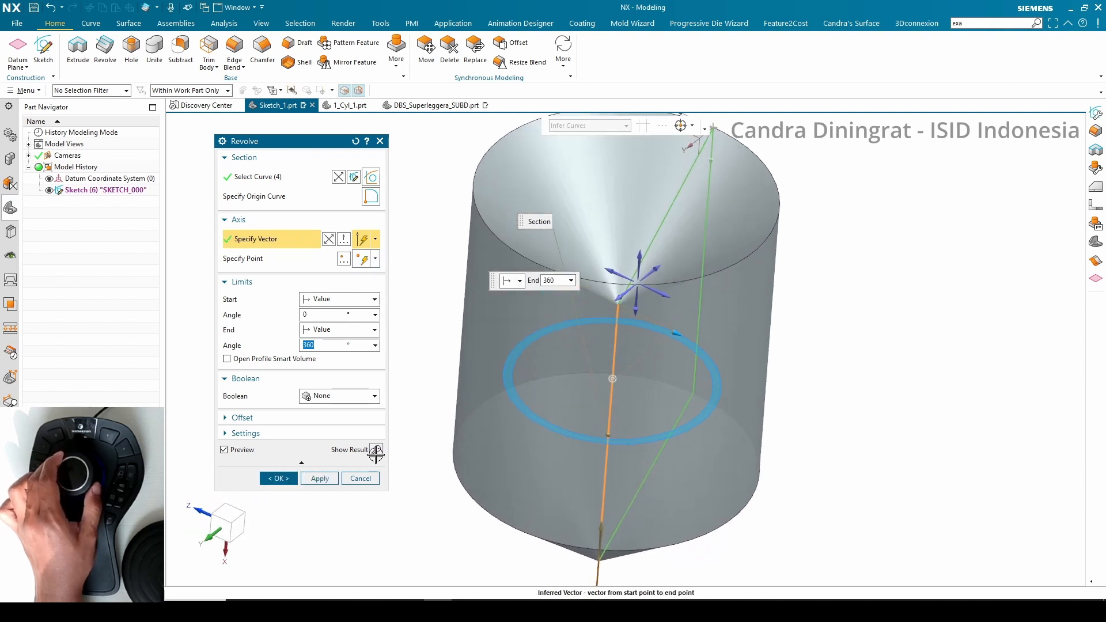
pyautogui.click(278, 479)
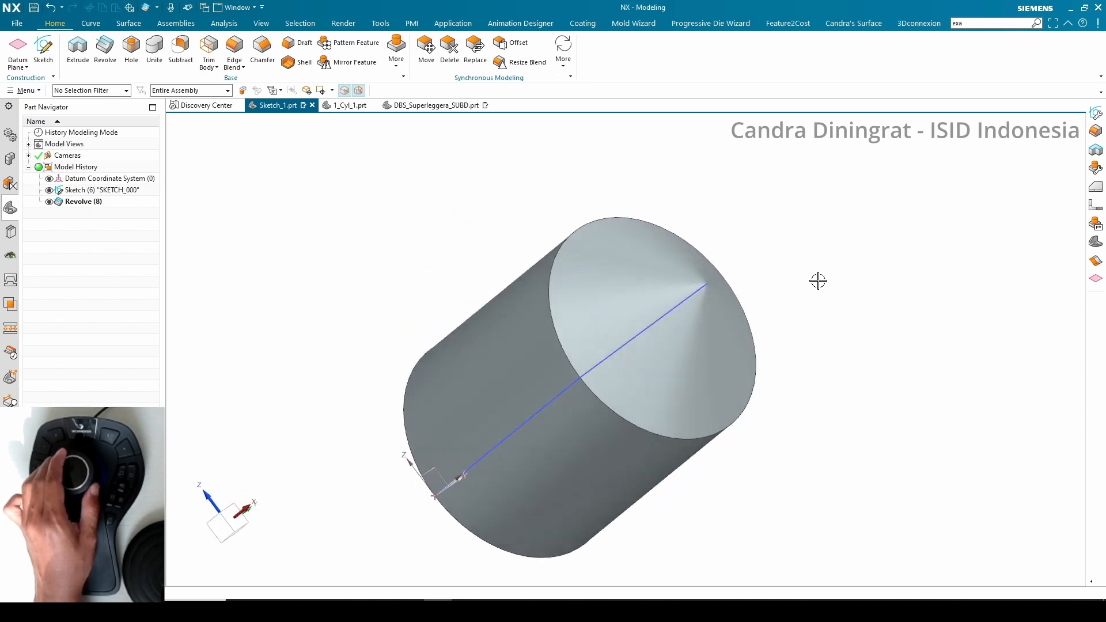
# Delete the Revolve feature from the model history
pyautogui.click(78, 202)
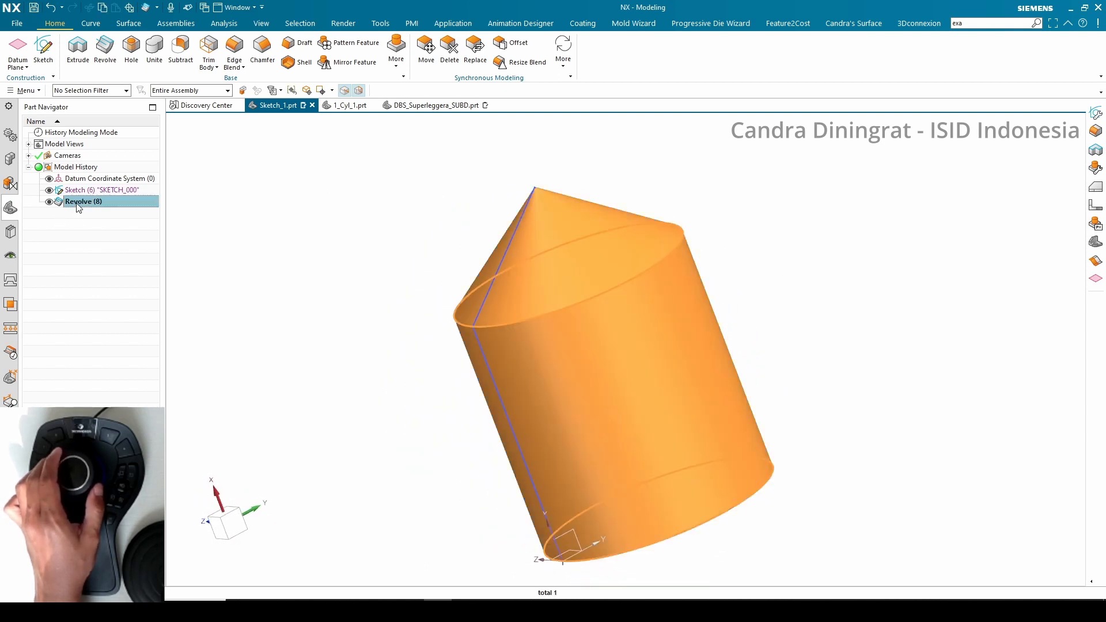
pyautogui.rightClick(78, 202)
pyautogui.click(141, 193)
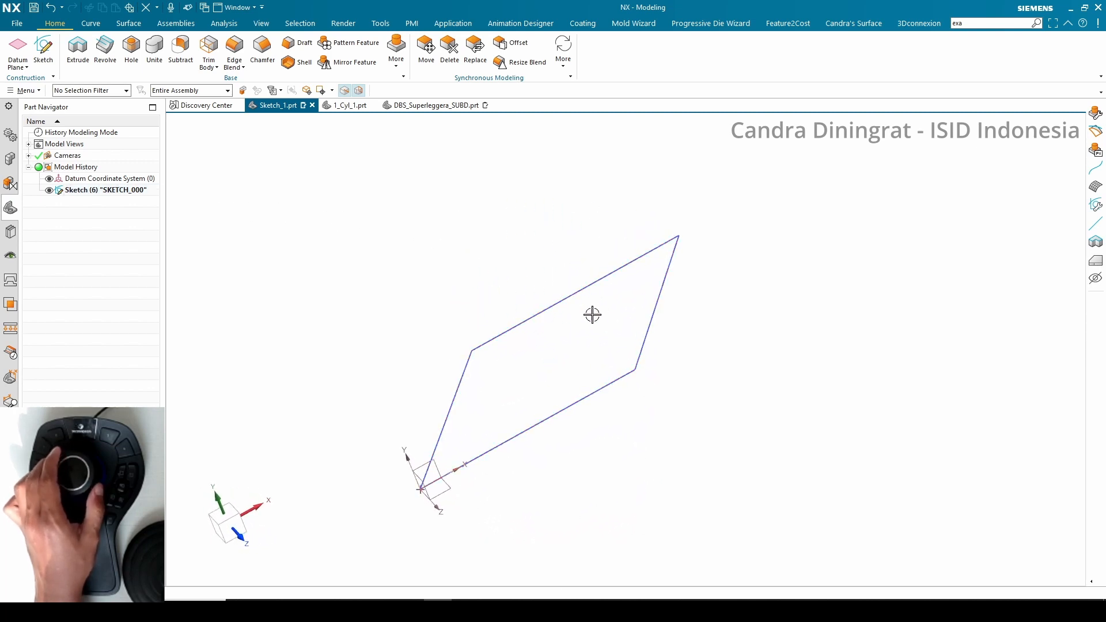
# Edit SKETCH_000 and inspect the SpaceMouse button assignments for the sketch environment before closing them
pyautogui.doubleClick(570, 295)
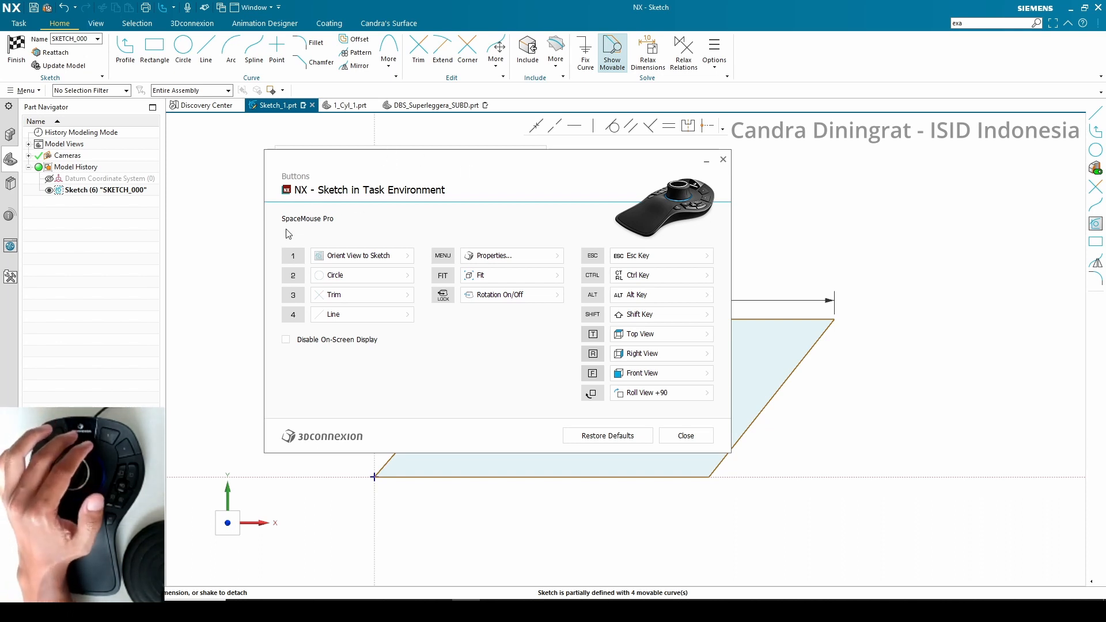
pyautogui.moveTo(389, 160)
pyautogui.mouseDown()
pyautogui.moveTo(484, 171)
pyautogui.moveTo(380, 159)
pyautogui.mouseUp()
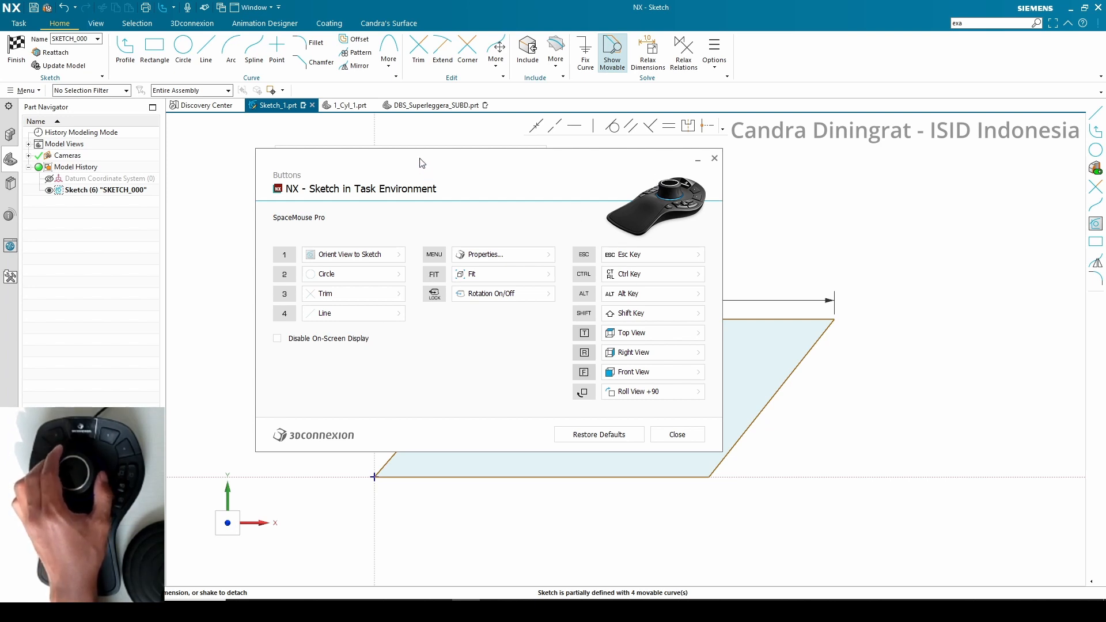
pyautogui.moveTo(420, 163); pyautogui.dragTo(444, 180)
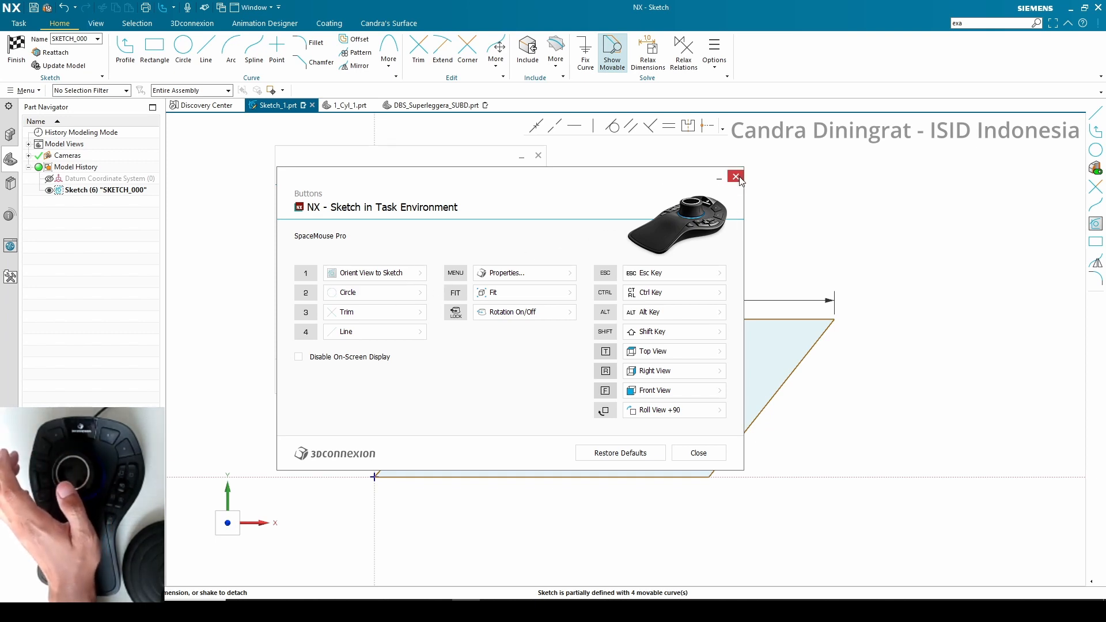
pyautogui.moveTo(498, 183); pyautogui.dragTo(582, 185)
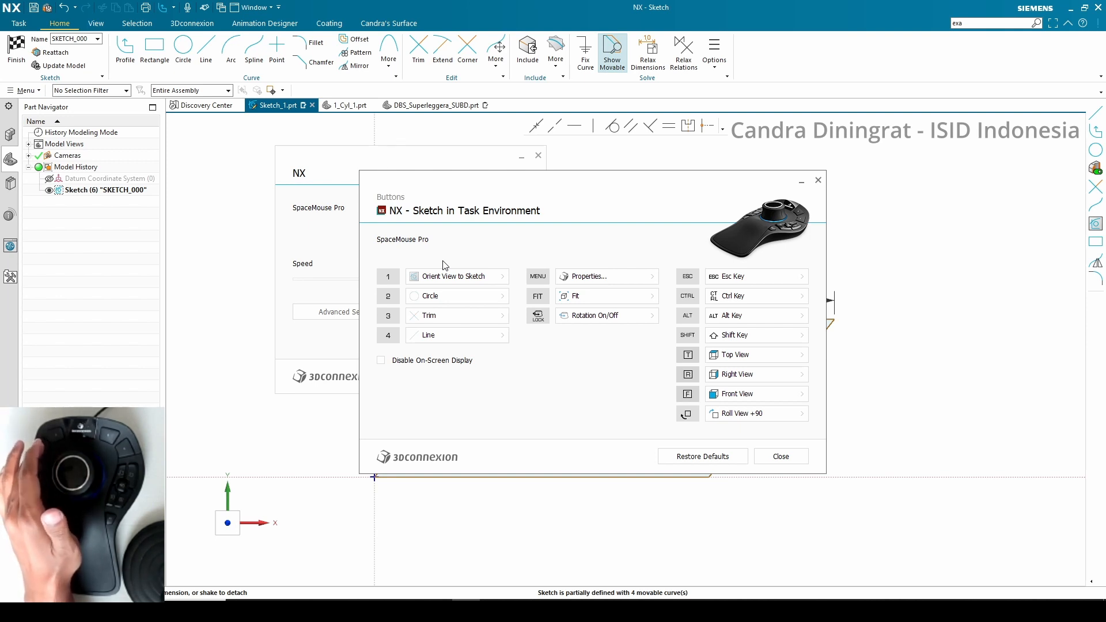
pyautogui.click(818, 180)
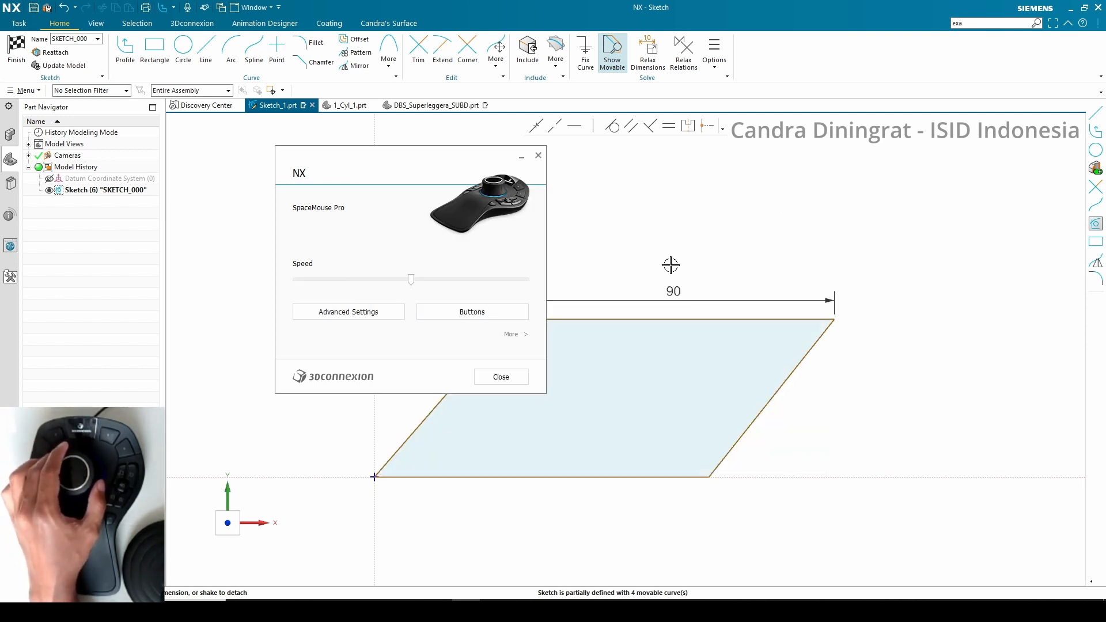
pyautogui.click(501, 377)
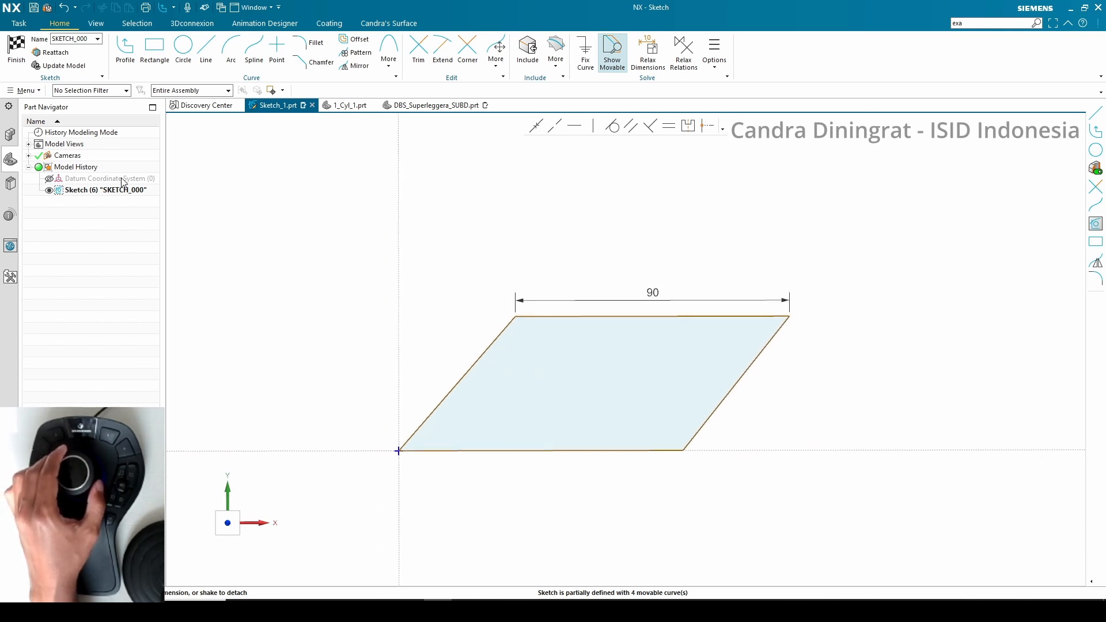
# Delete all sketch lines except the right slanted edge of the parallelogram
pyautogui.click(482, 361)
pyautogui.click(546, 315)
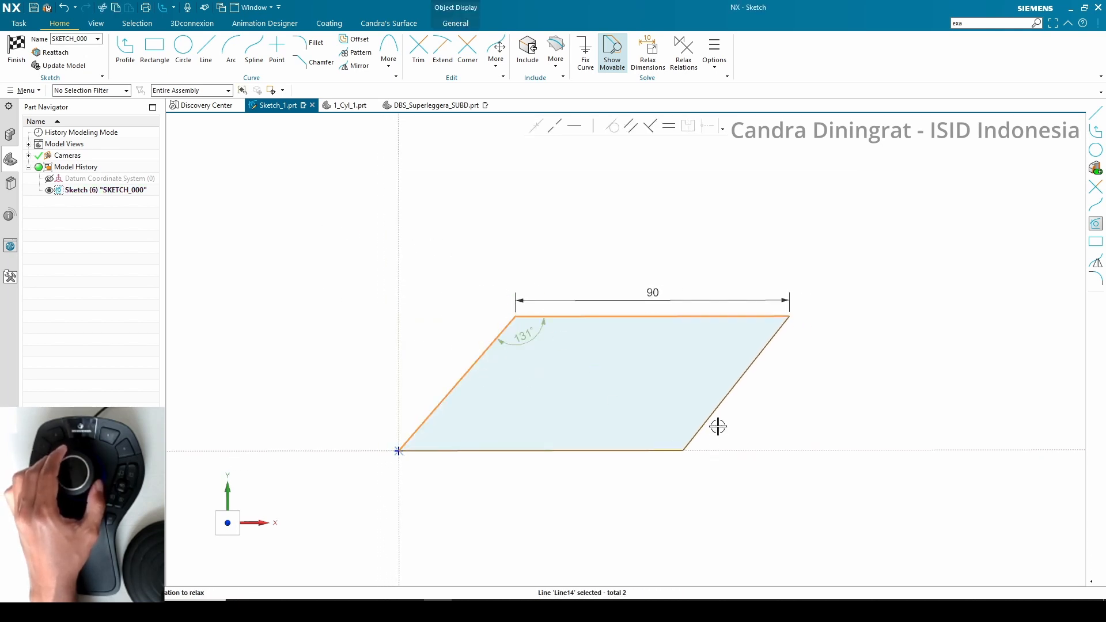
pyautogui.moveTo(787, 503); pyautogui.dragTo(361, 244)
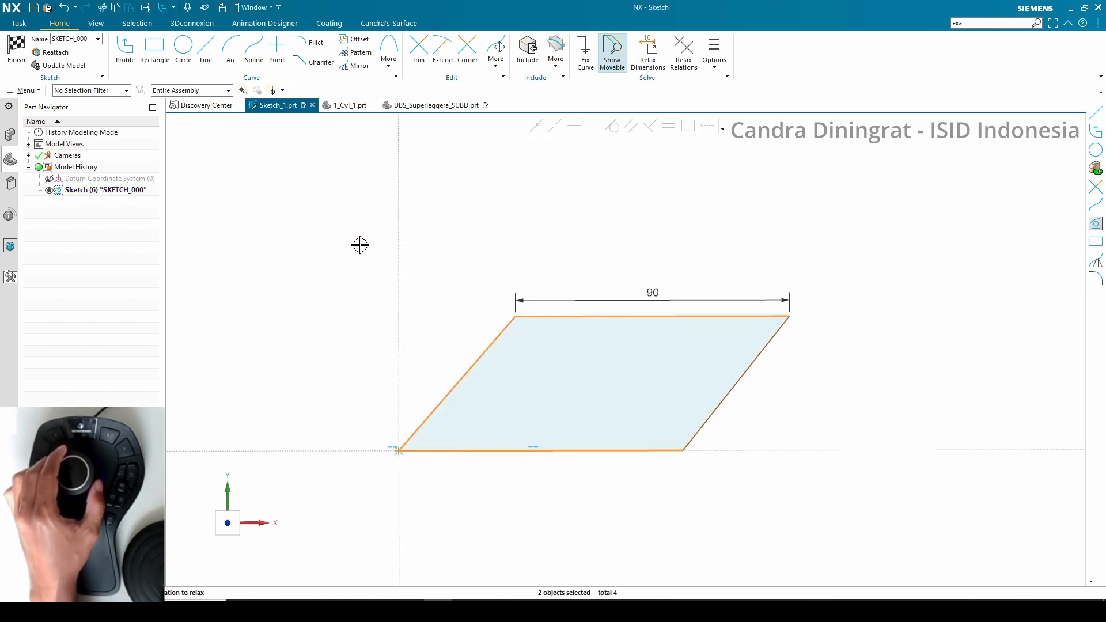
pyautogui.press('Delete')
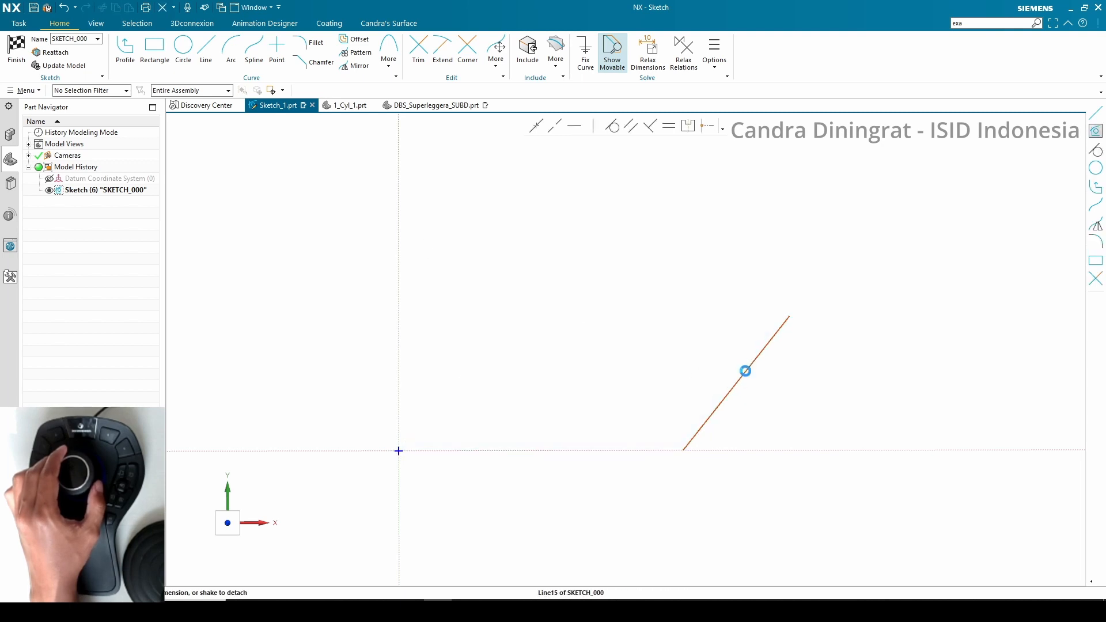
# Delete the remaining slanted line from the sketch
pyautogui.click(744, 372)
pyautogui.press('Delete')
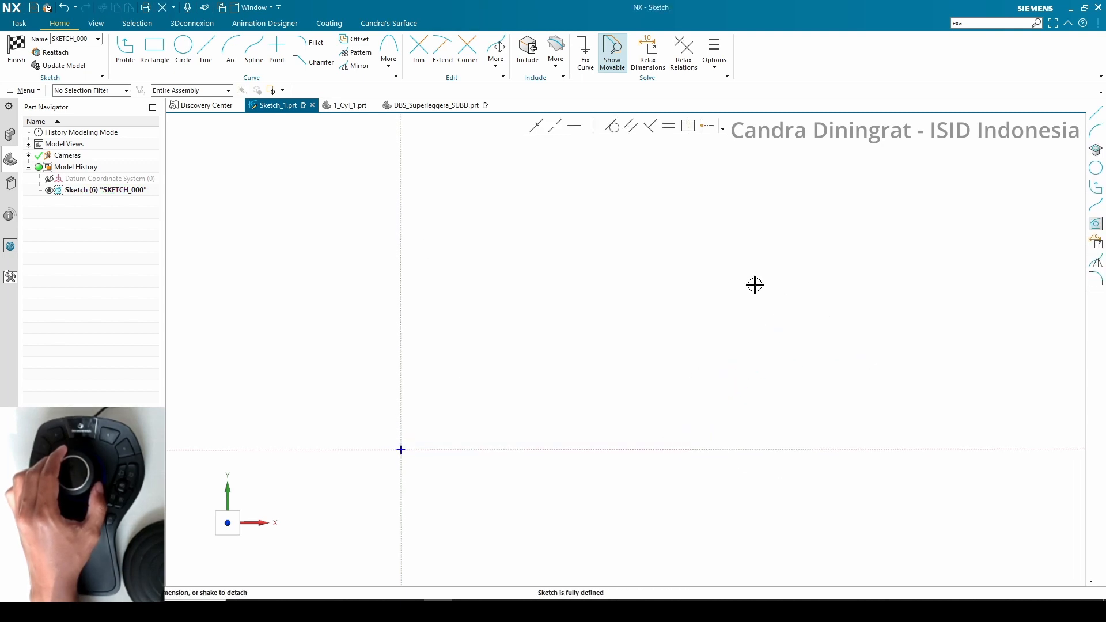
pyautogui.click(666, 292)
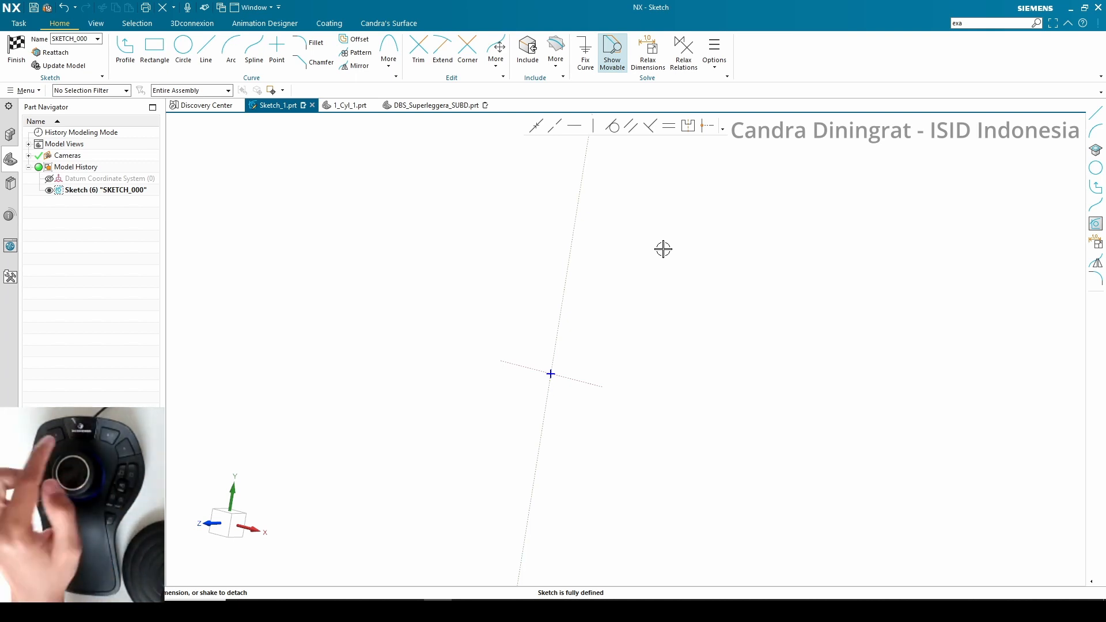
# Reorient the view to the sketch plane with Orient View to Sketch and Snap View
pyautogui.rightClick(655, 199)
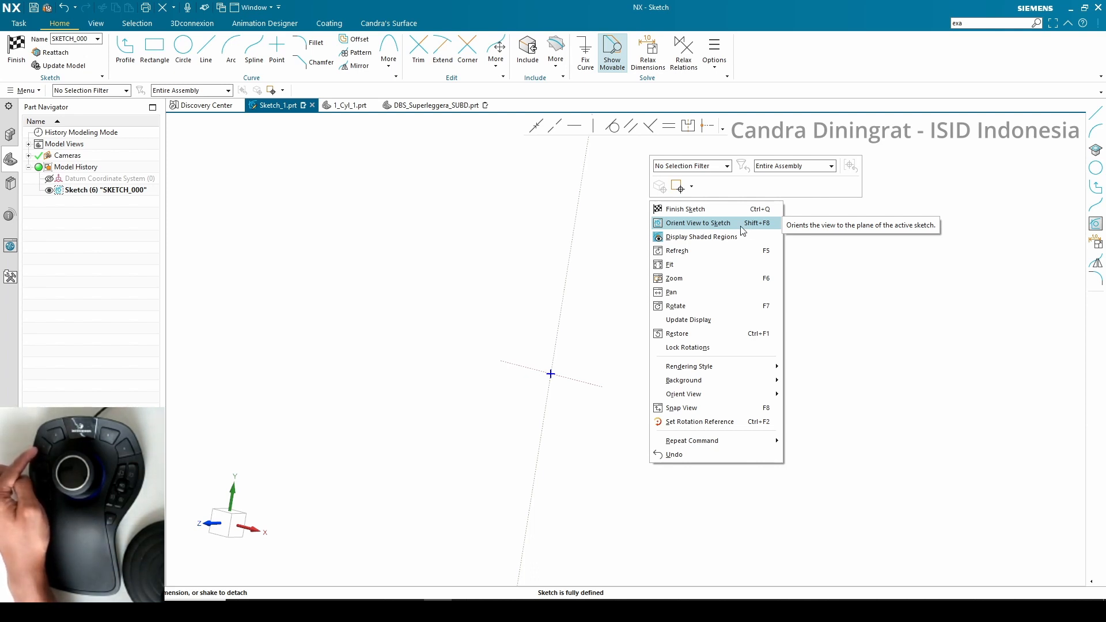
pyautogui.click(698, 223)
pyautogui.moveTo(721, 229)
pyautogui.mouseDown(button='middle')
pyautogui.moveTo(649, 276)
pyautogui.moveTo(698, 264)
pyautogui.mouseUp(button='middle')
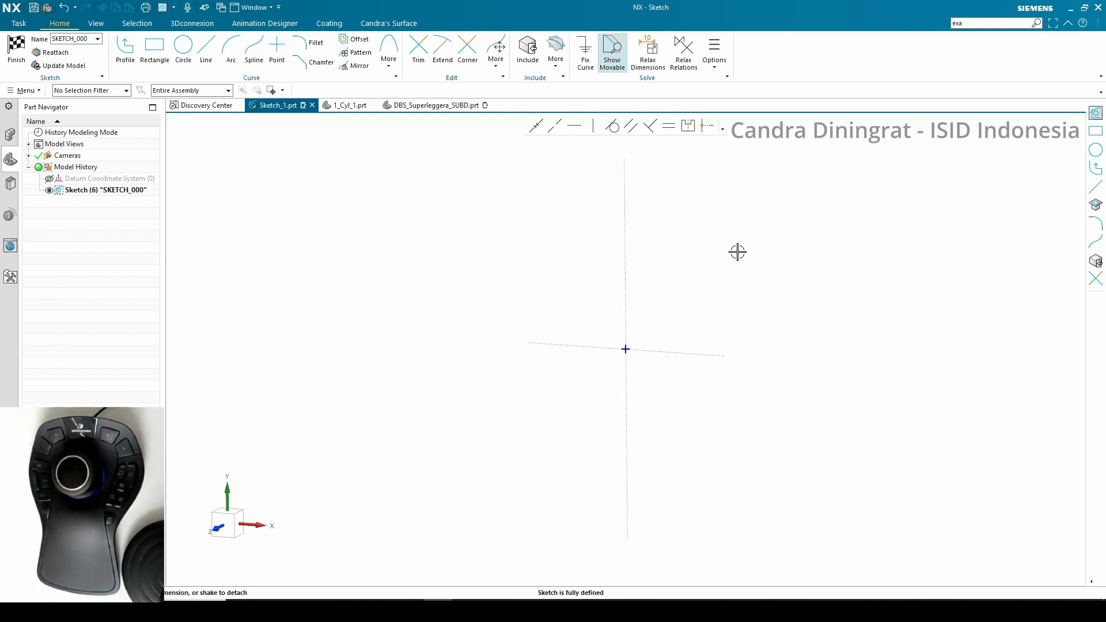
pyautogui.press('F8')
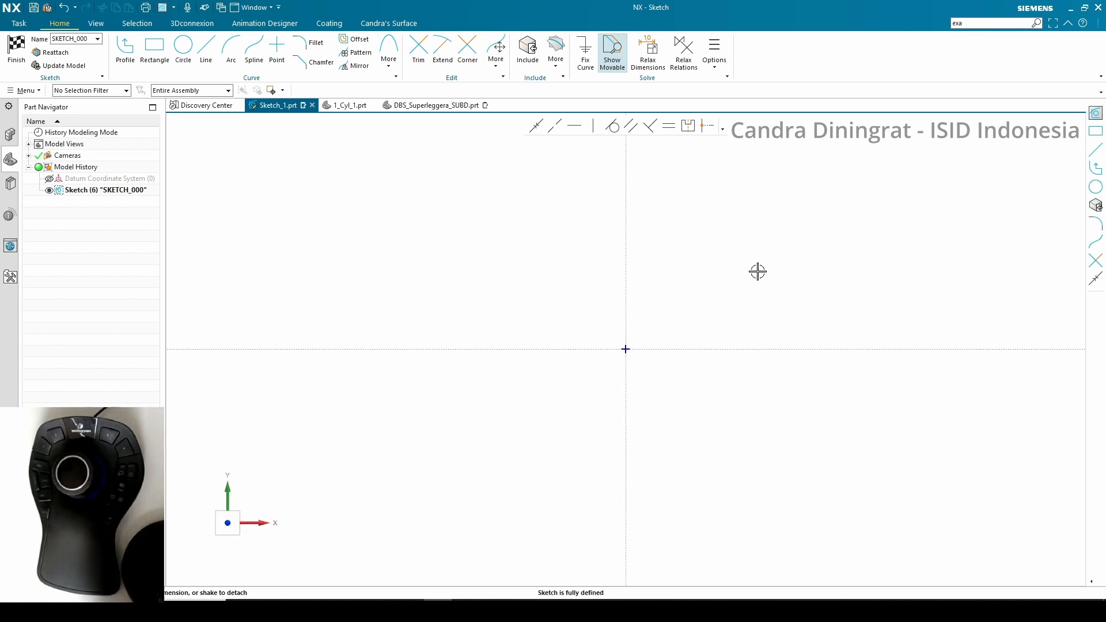
pyautogui.click(709, 255)
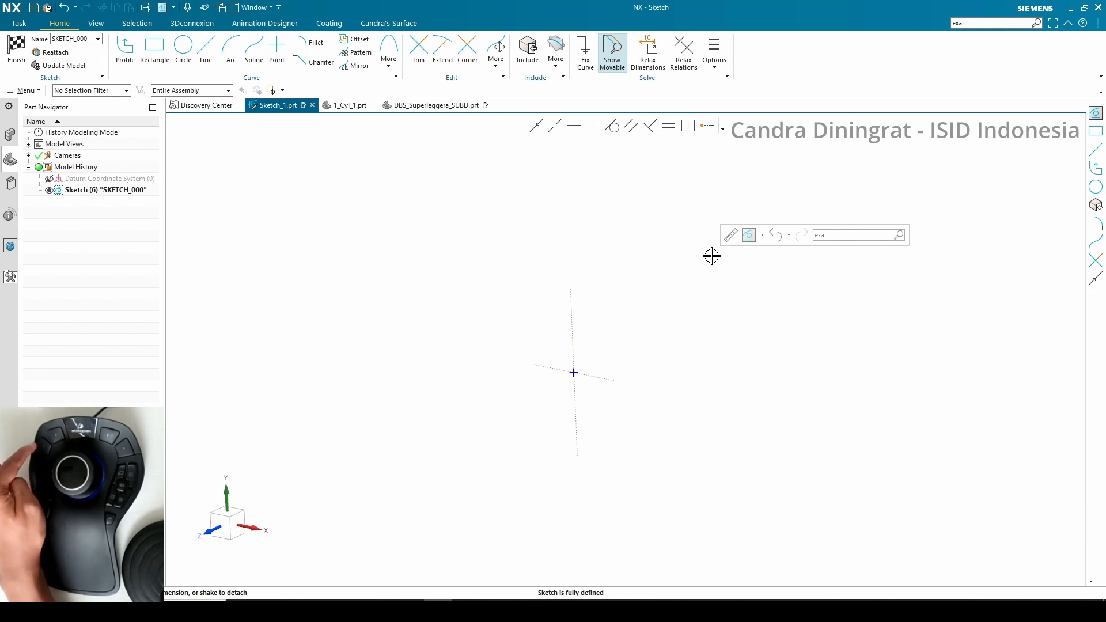
pyautogui.hotkey('shift', 'F8')
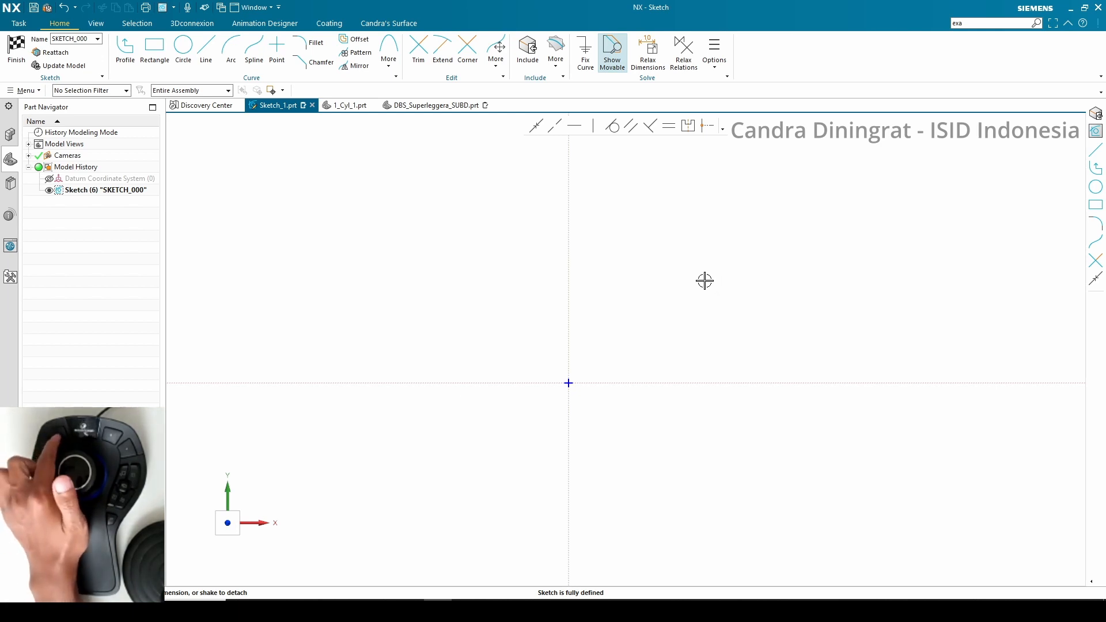
# Draw a large circle centred at the sketch origin and a smaller circle to its right on the horizontal axis
pyautogui.press('o')
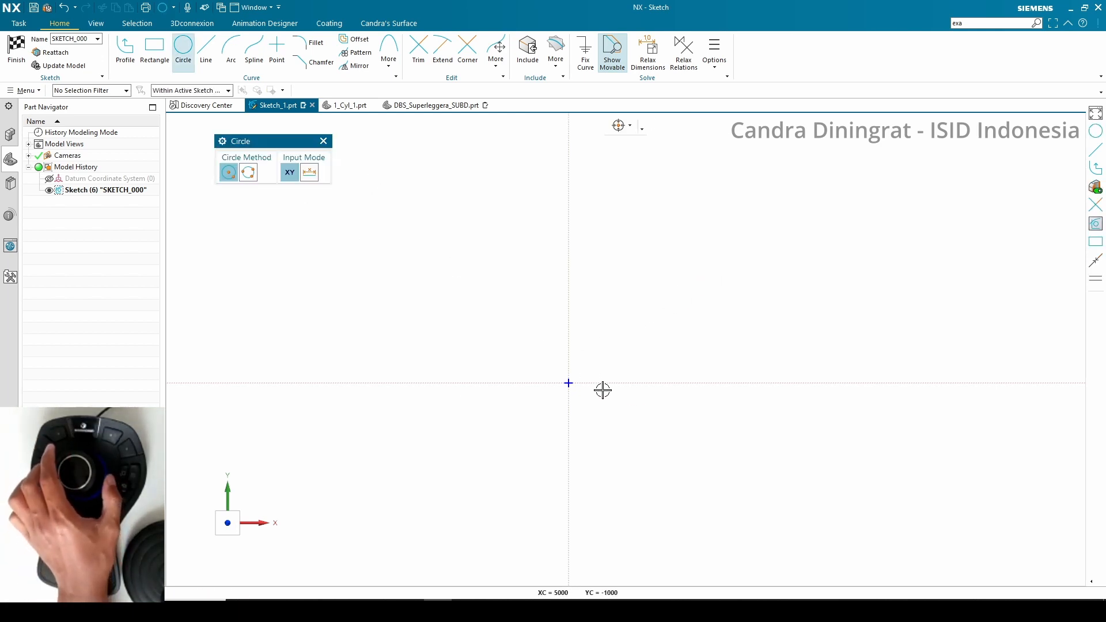
pyautogui.click(569, 382)
pyautogui.click(547, 266)
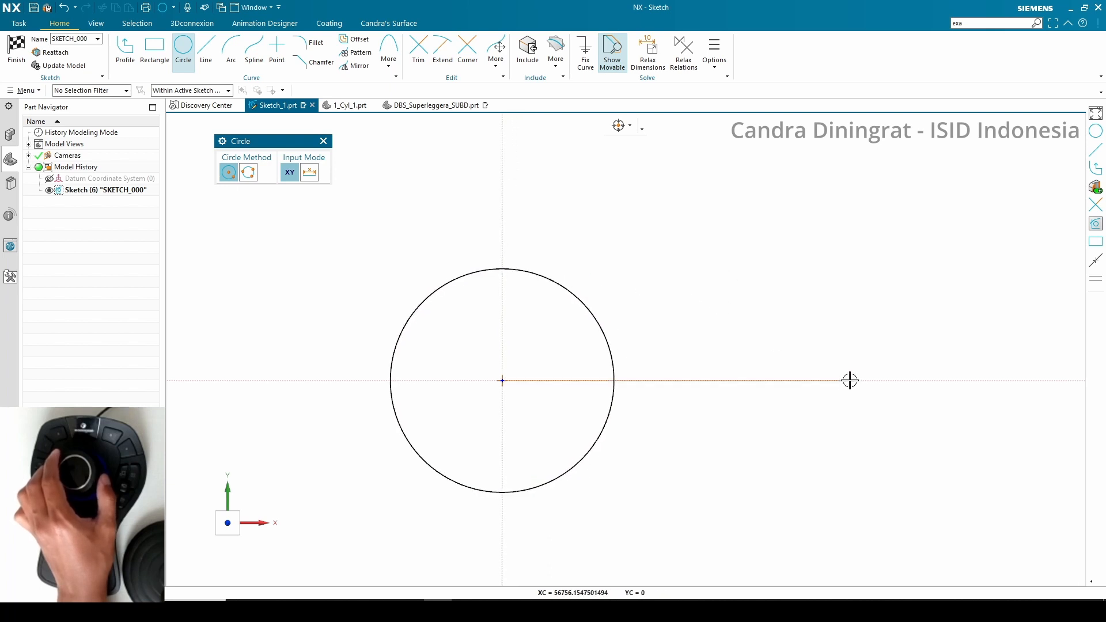
pyautogui.click(870, 378)
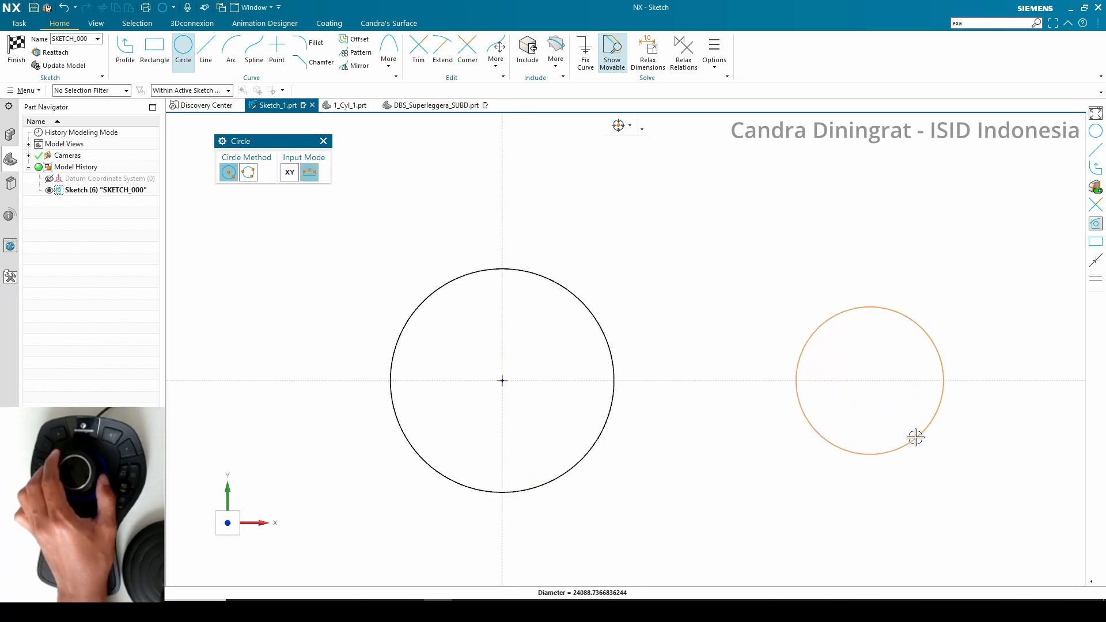
pyautogui.click(908, 427)
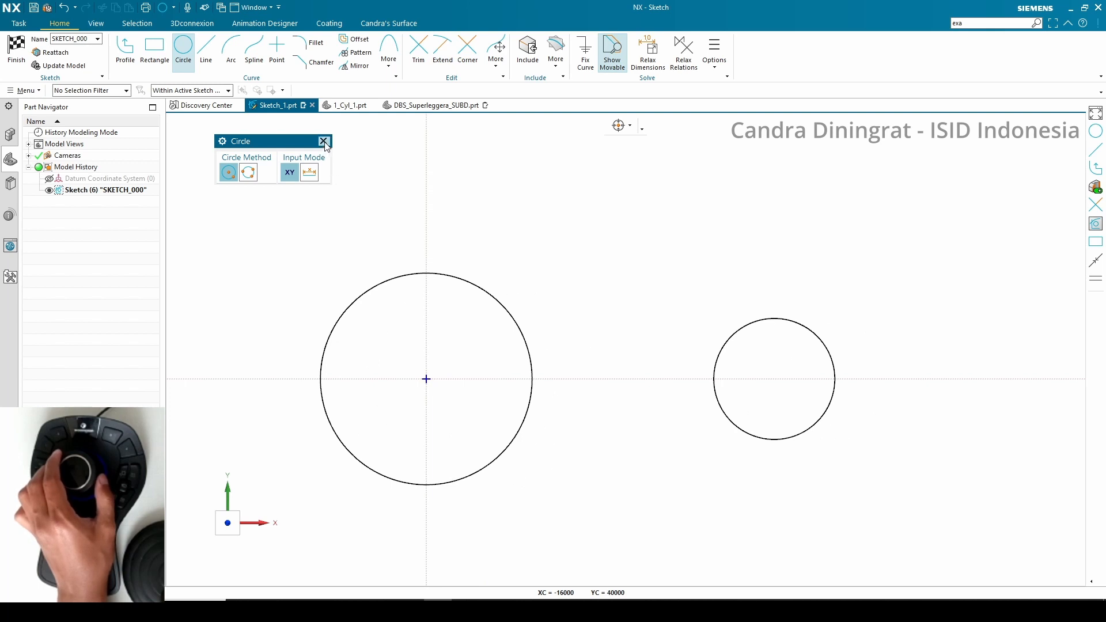
pyautogui.click(323, 141)
# Set the large circle's diameter to 100 and choose to scale the entire sketch
pyautogui.click(459, 279)
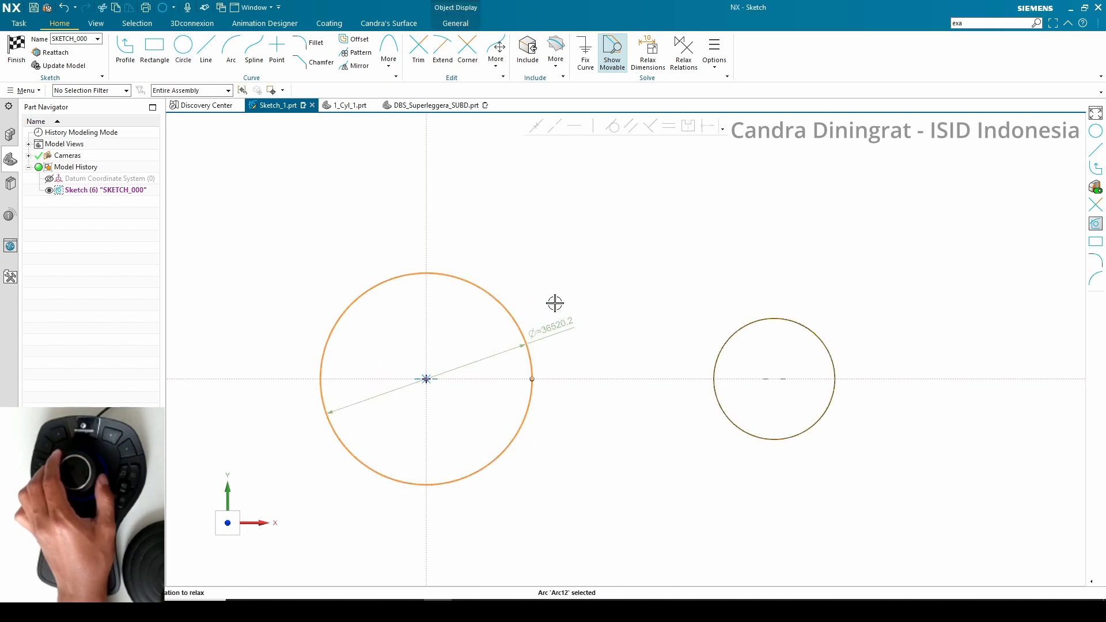
pyautogui.click(554, 303)
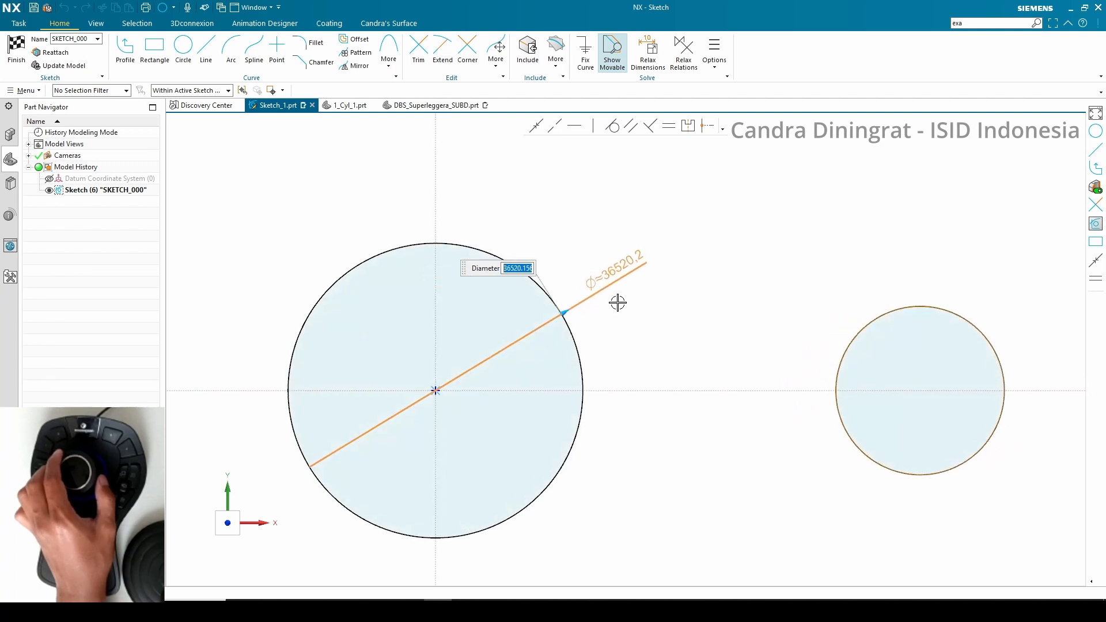
pyautogui.press('Return')
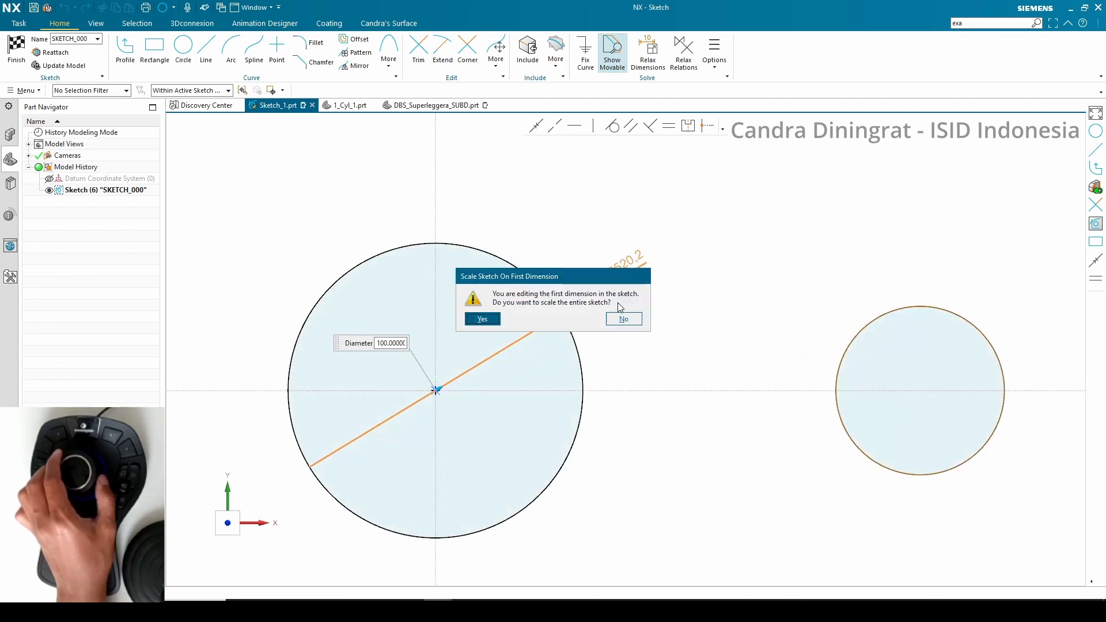
pyautogui.click(482, 319)
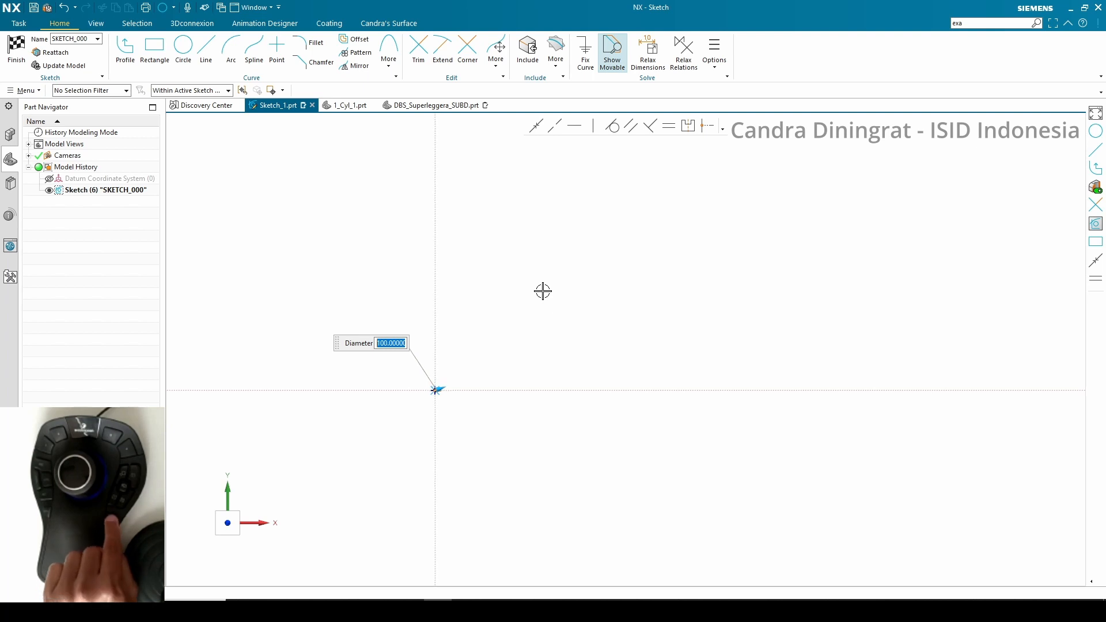
pyautogui.hotkey('ctrl', 'f')
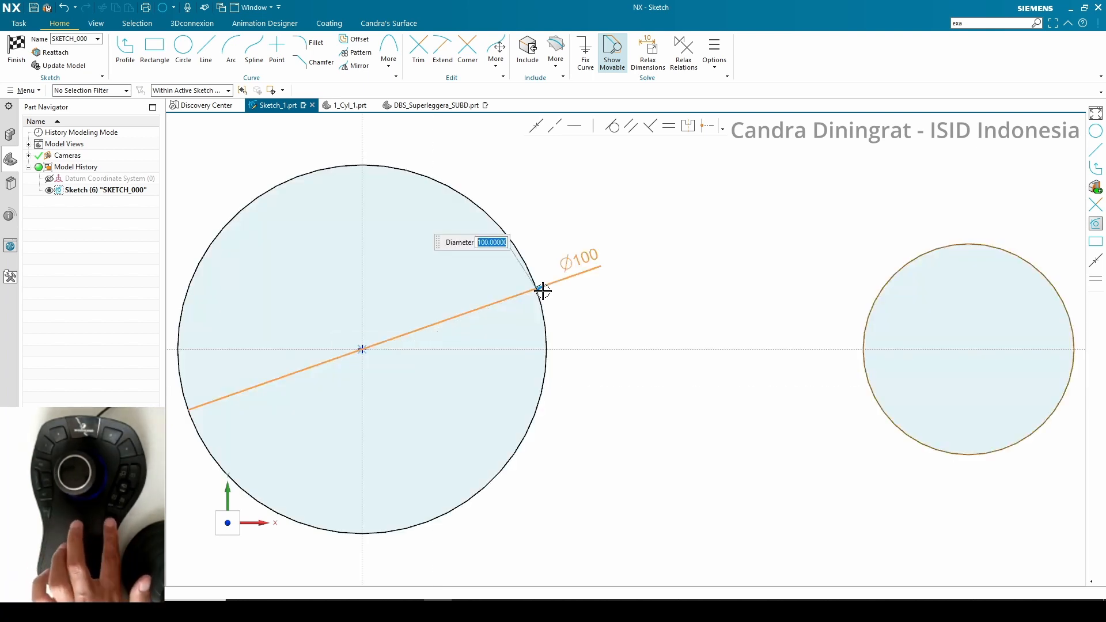
pyautogui.click(597, 224)
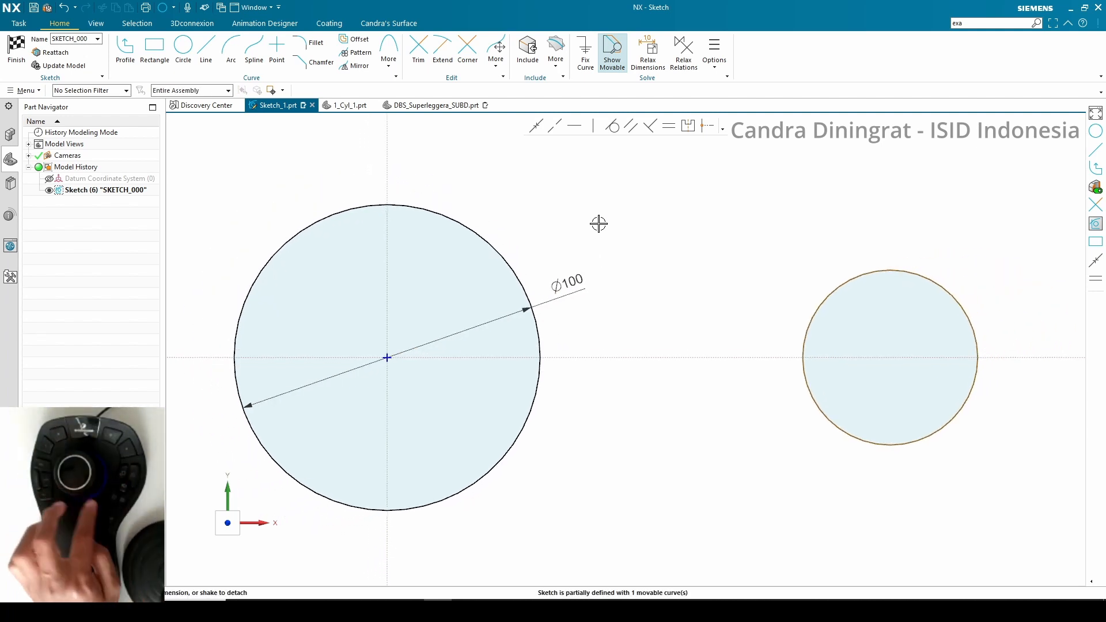
# Dimension the small circle's diameter as 60
pyautogui.click(836, 289)
pyautogui.press('d')
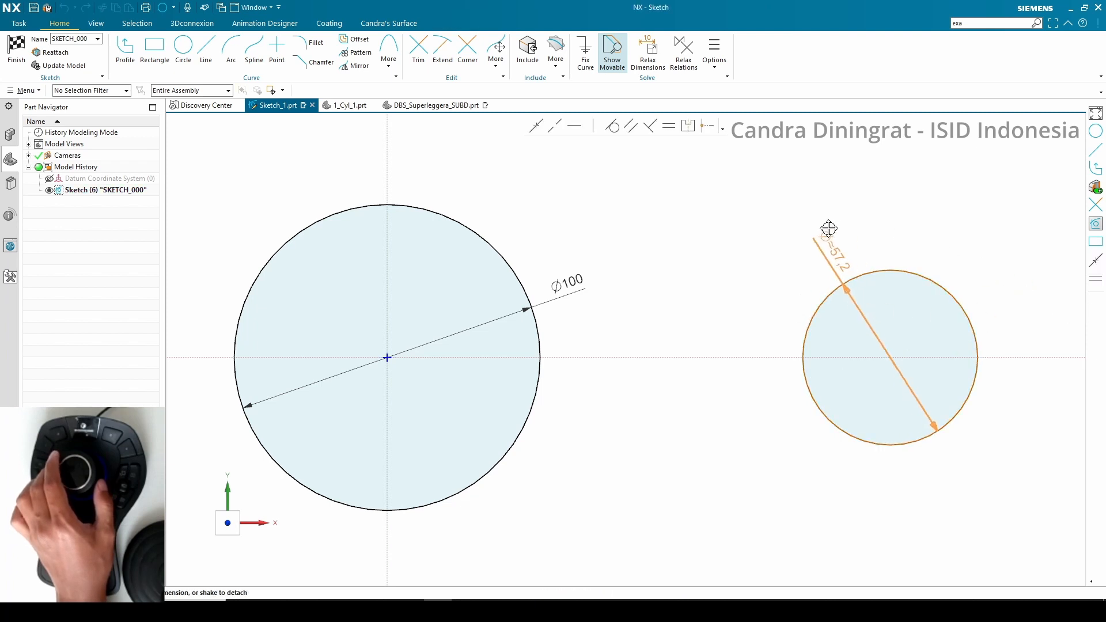
pyautogui.press('Return')
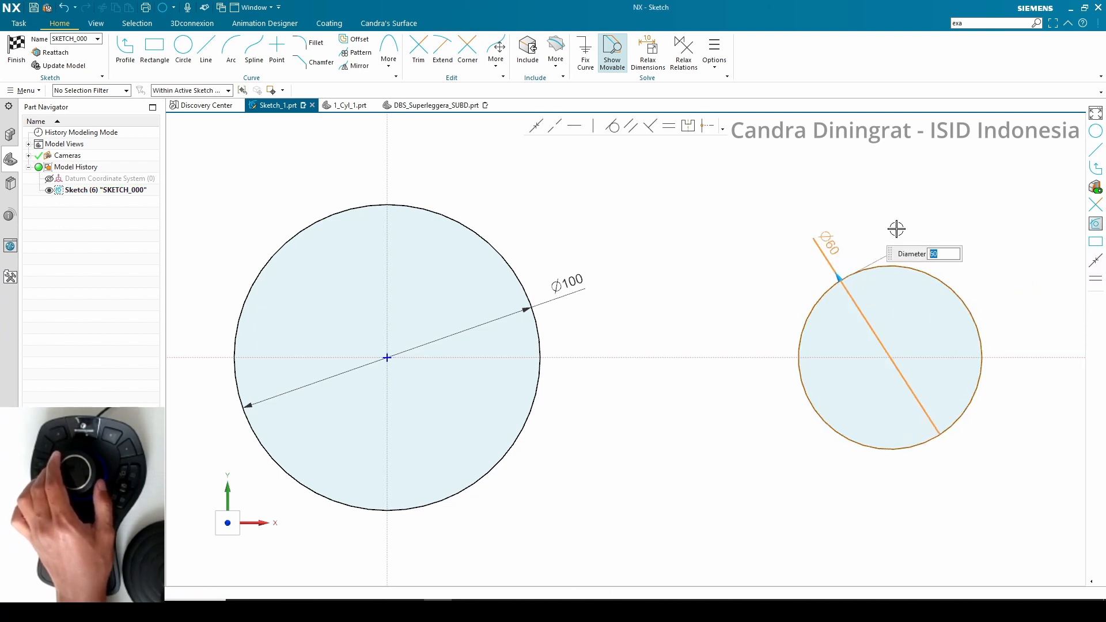
pyautogui.middleClick(785, 215)
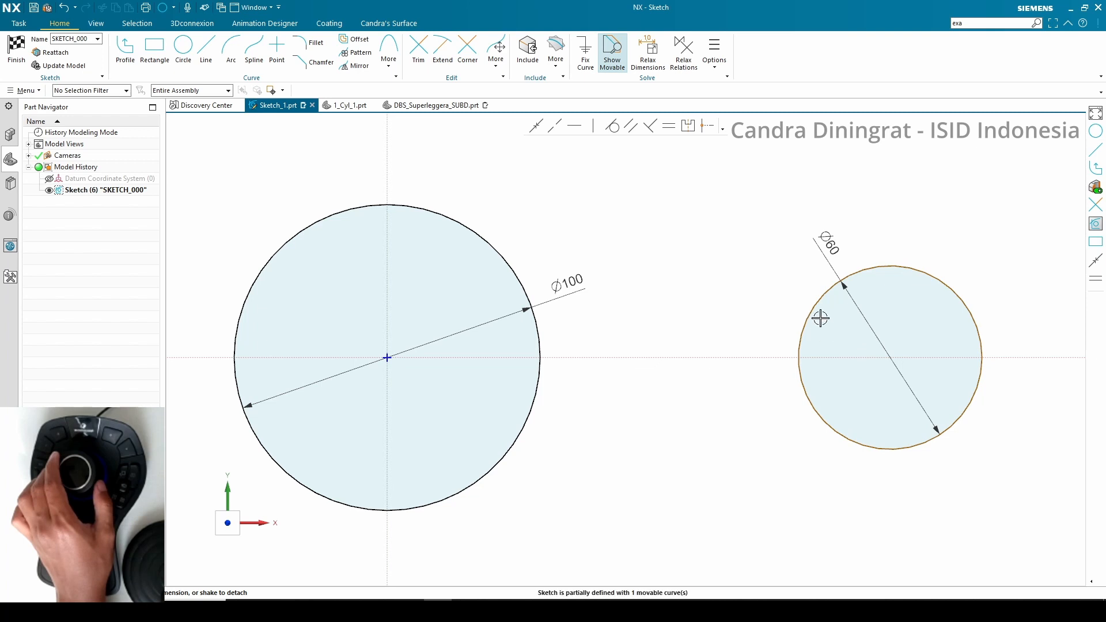
# Dimension the horizontal distance between the two circle centres as 300
pyautogui.click(838, 335)
pyautogui.click(891, 356)
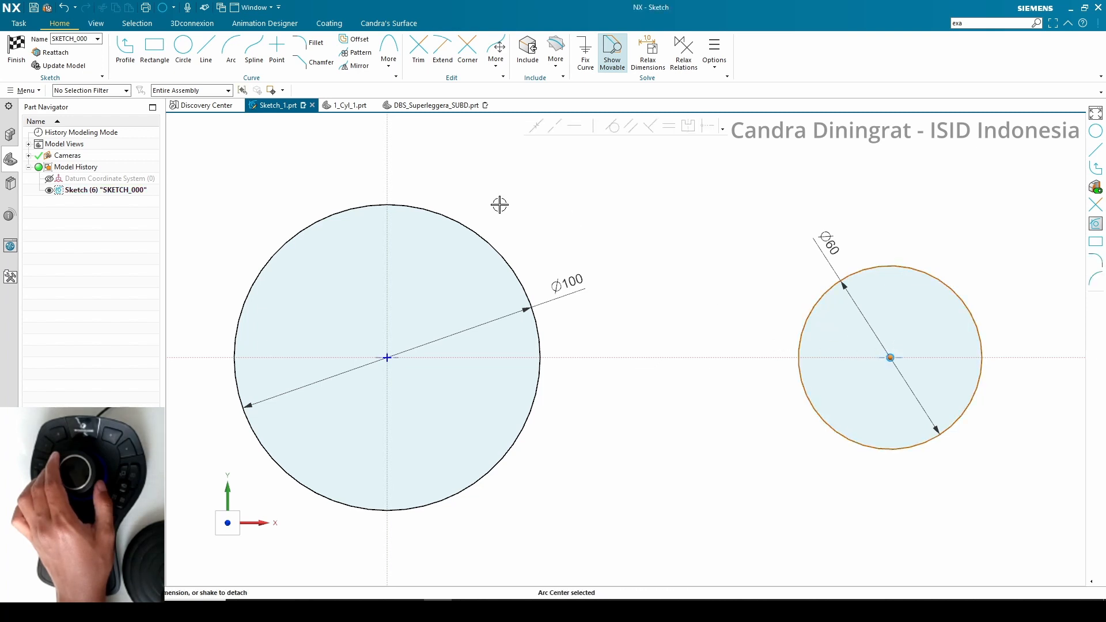
pyautogui.click(387, 157)
pyautogui.click(653, 178)
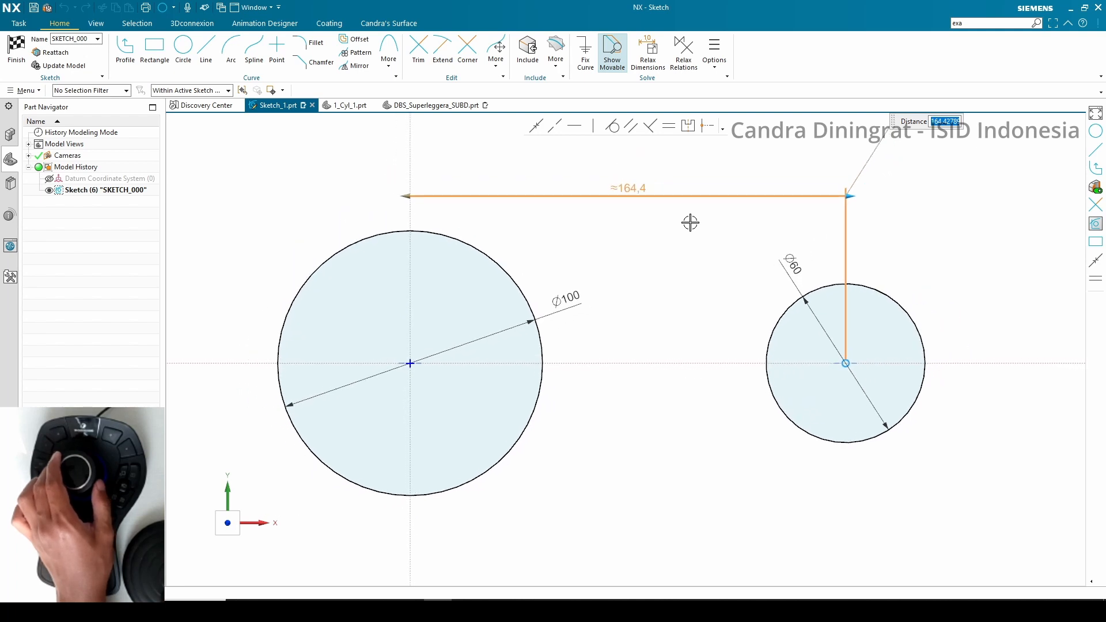
pyautogui.write('300')
pyautogui.press('Return')
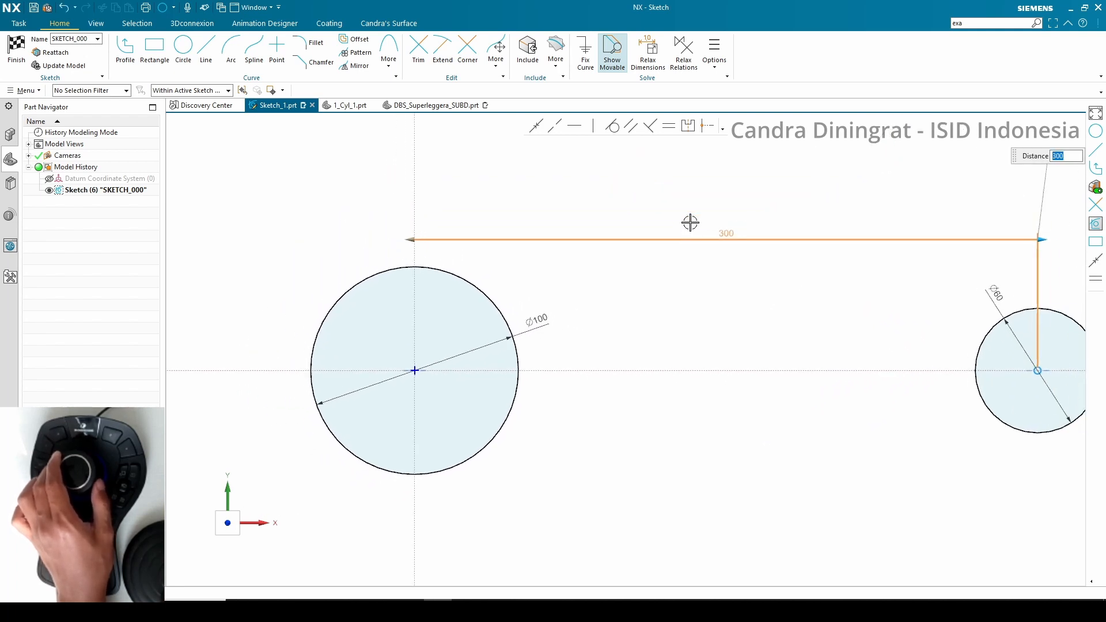
pyautogui.middleClick(547, 233)
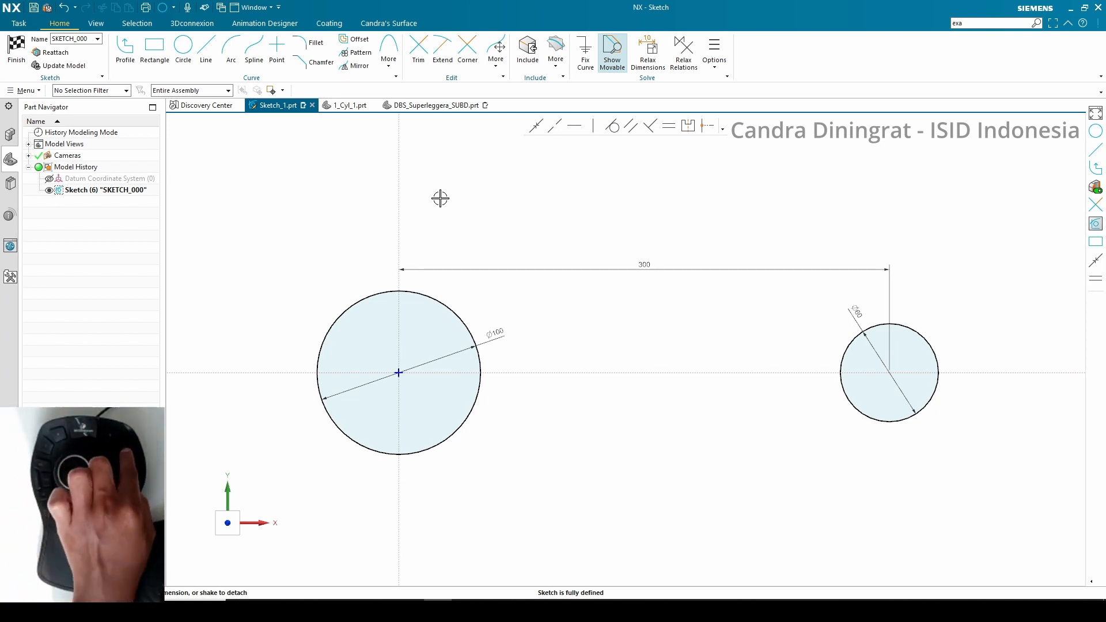
# Draw four lines tangent to the circles, two from each circle, crossing in pairs above and below
pyautogui.press('l')
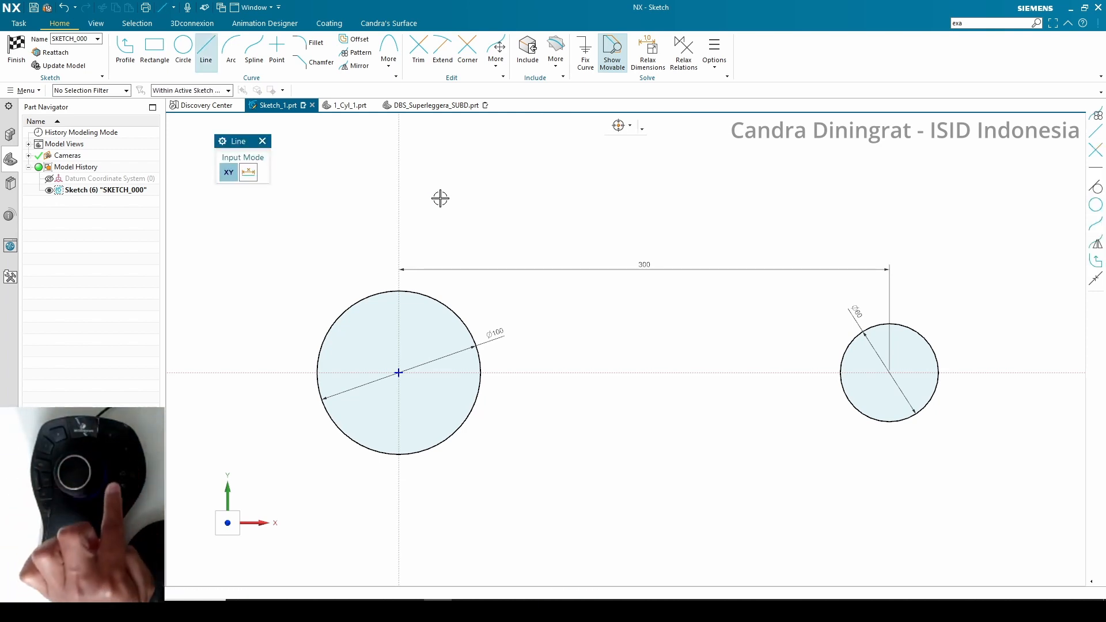
pyautogui.click(431, 448)
pyautogui.click(742, 317)
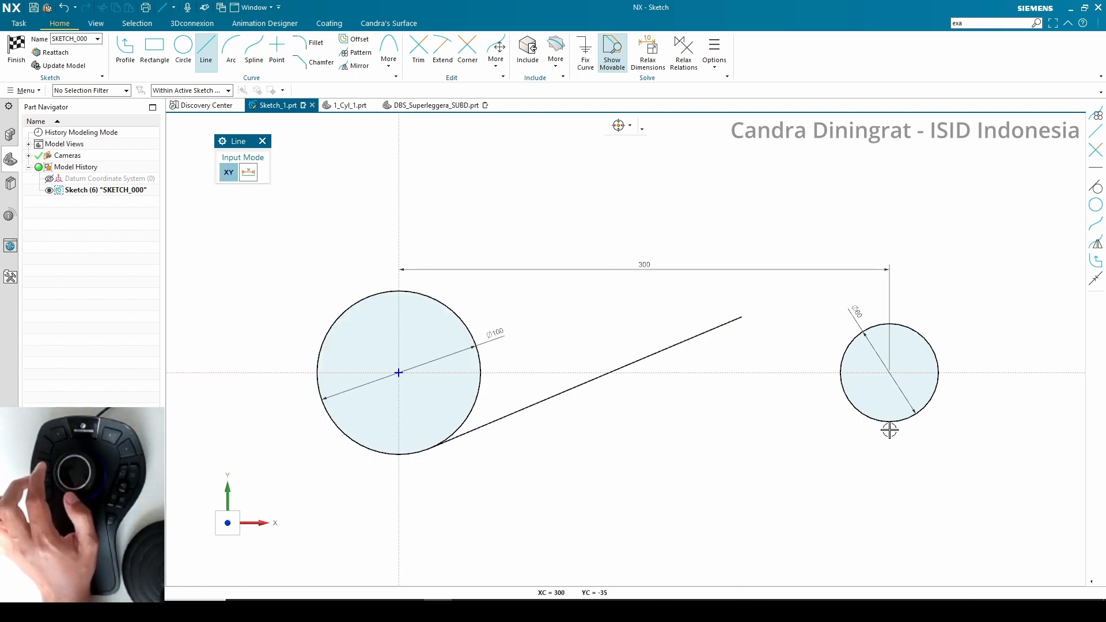
pyautogui.click(891, 423)
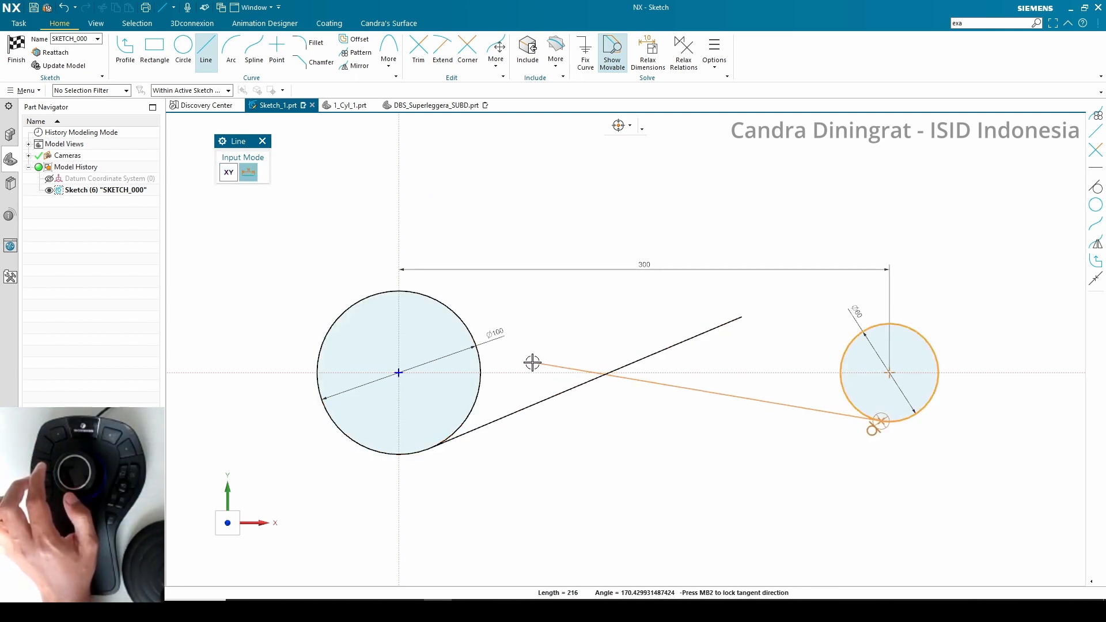
pyautogui.click(411, 274)
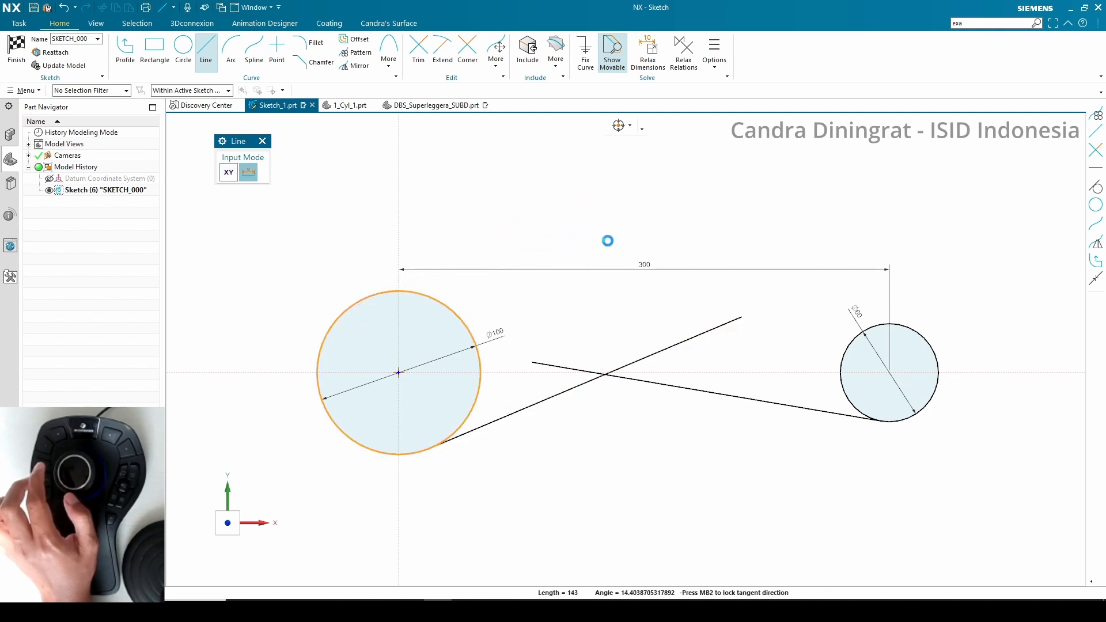
pyautogui.click(604, 237)
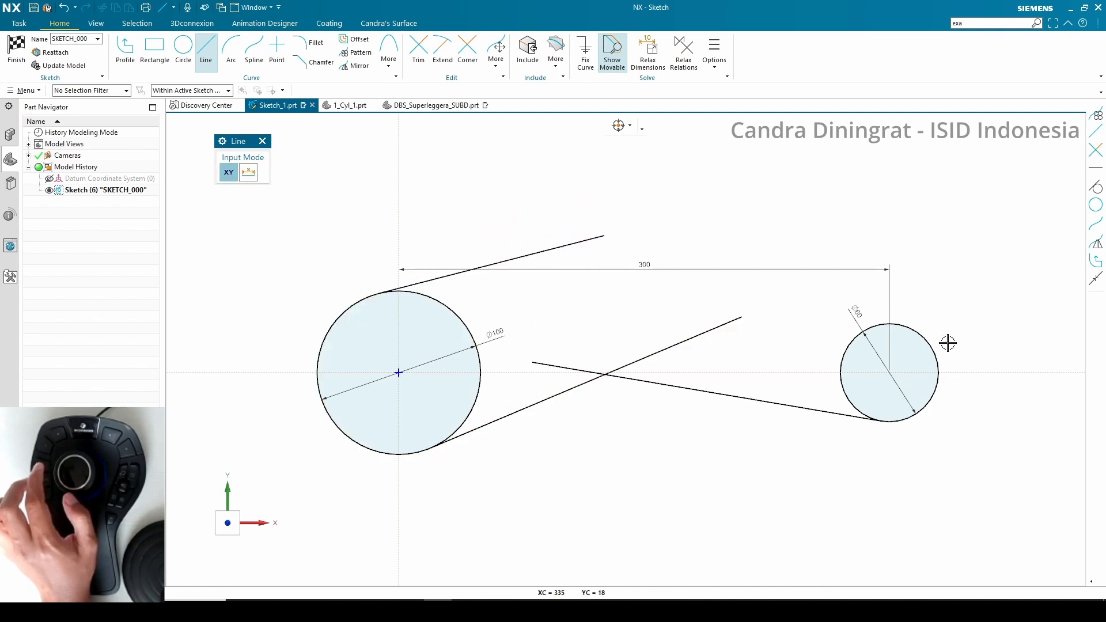
pyautogui.click(919, 332)
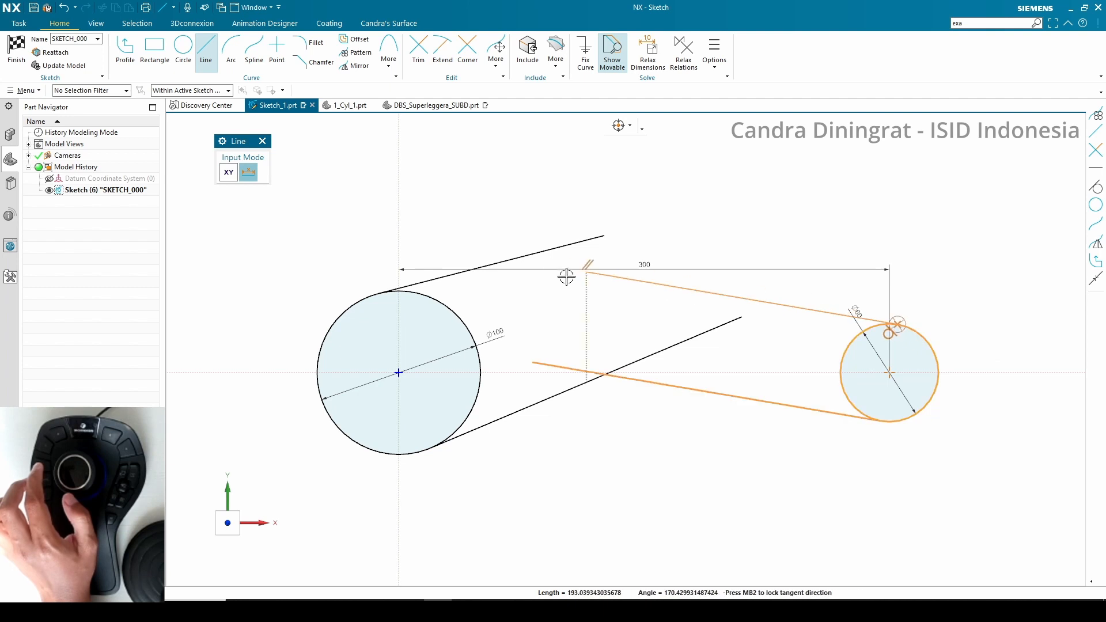
pyautogui.click(559, 227)
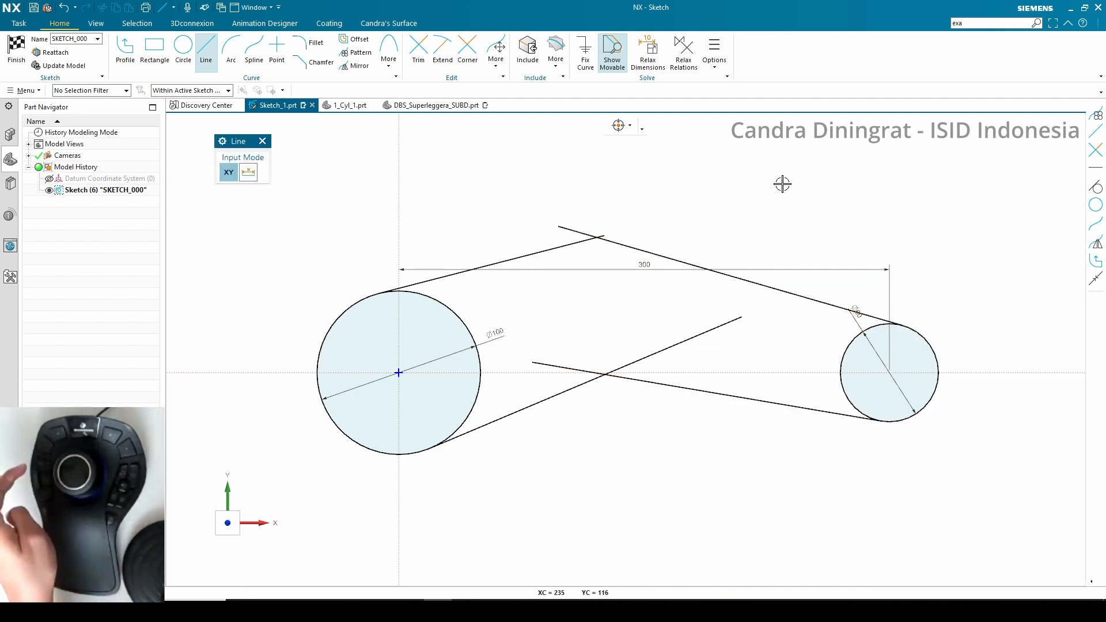
pyautogui.press('Escape')
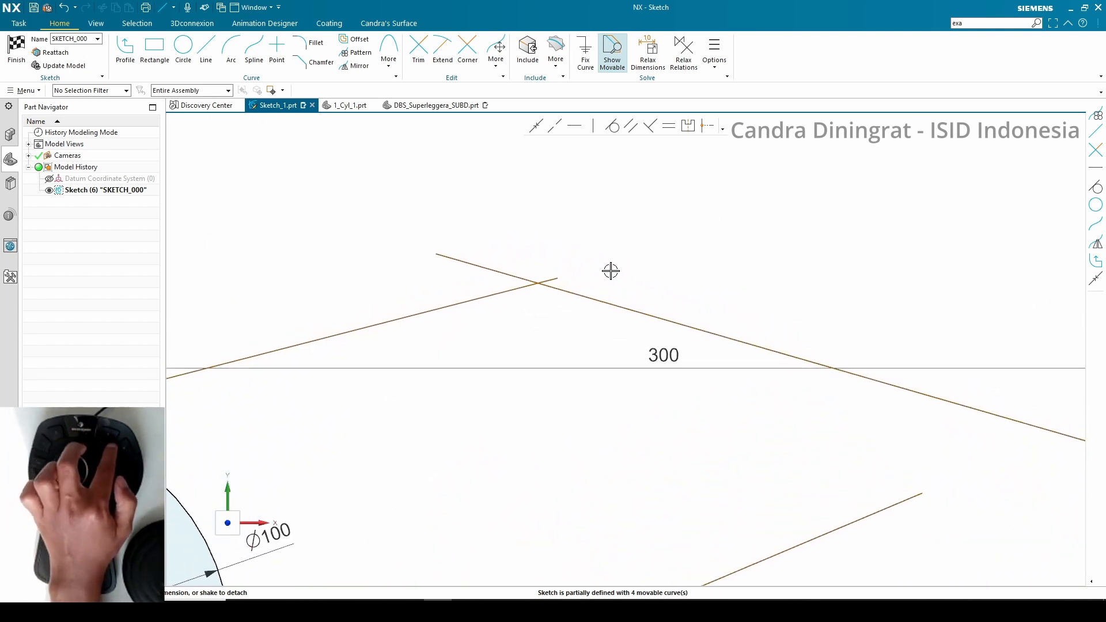
# Trim the overhanging ends where the upper and the lower tangent lines cross
pyautogui.press('t')
pyautogui.click(553, 278)
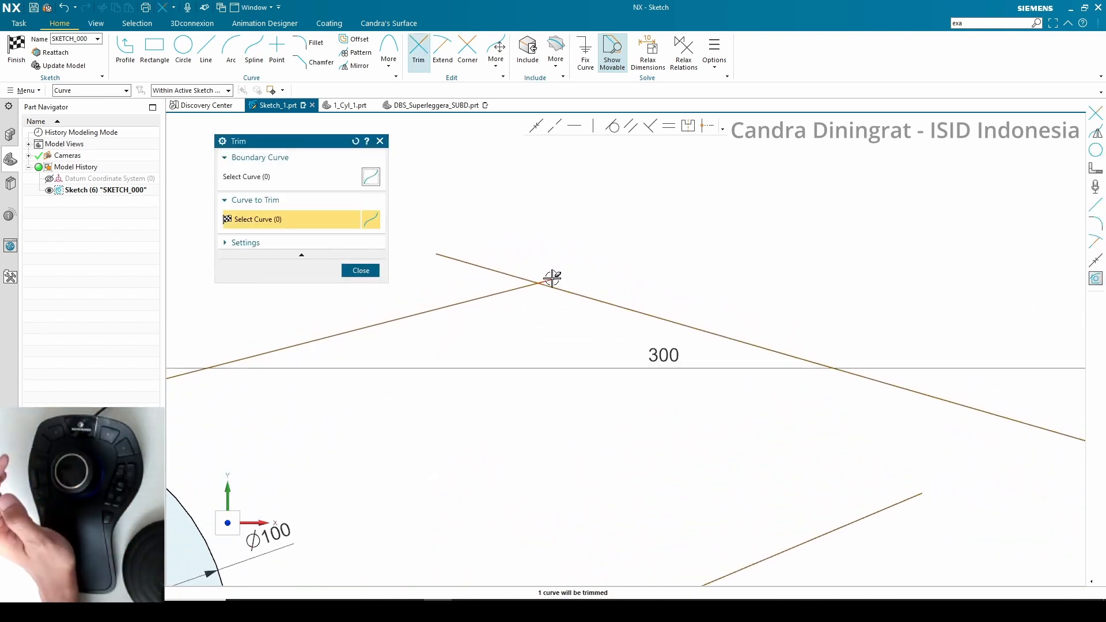
pyautogui.click(494, 269)
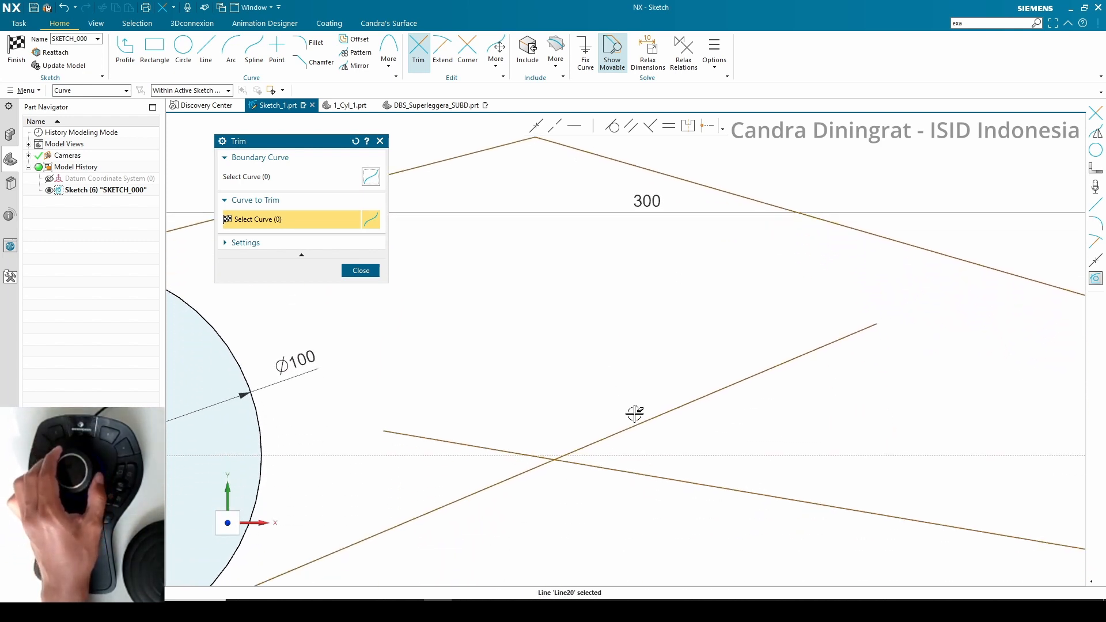
pyautogui.click(460, 443)
pyautogui.click(361, 270)
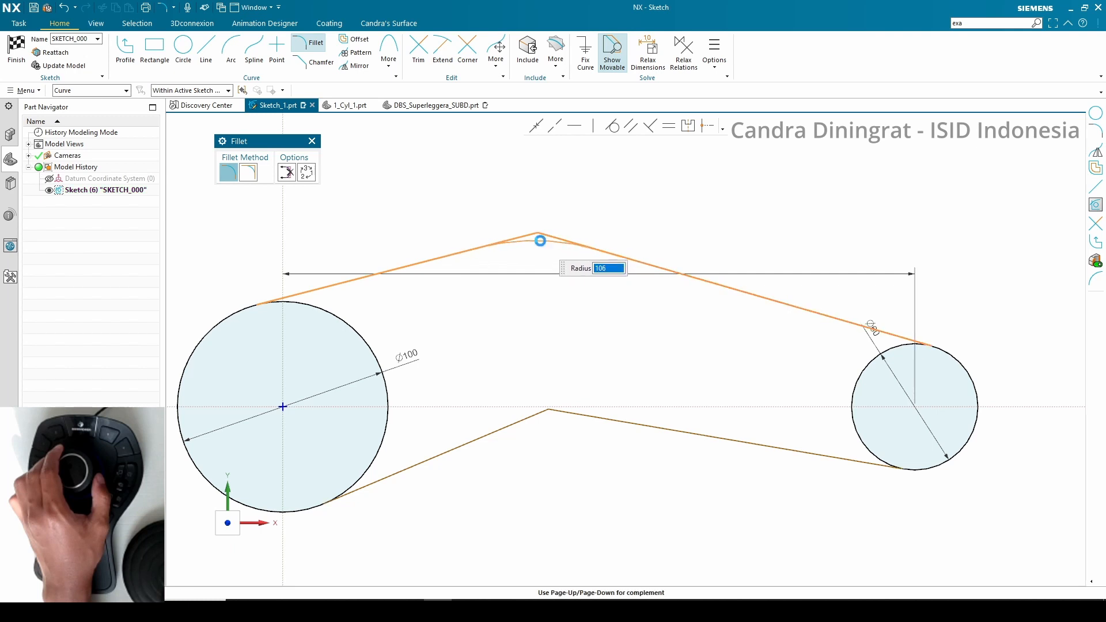
# Fillet the upper and lower crossings of the tangent lines, then finish the sketch
pyautogui.click(540, 240)
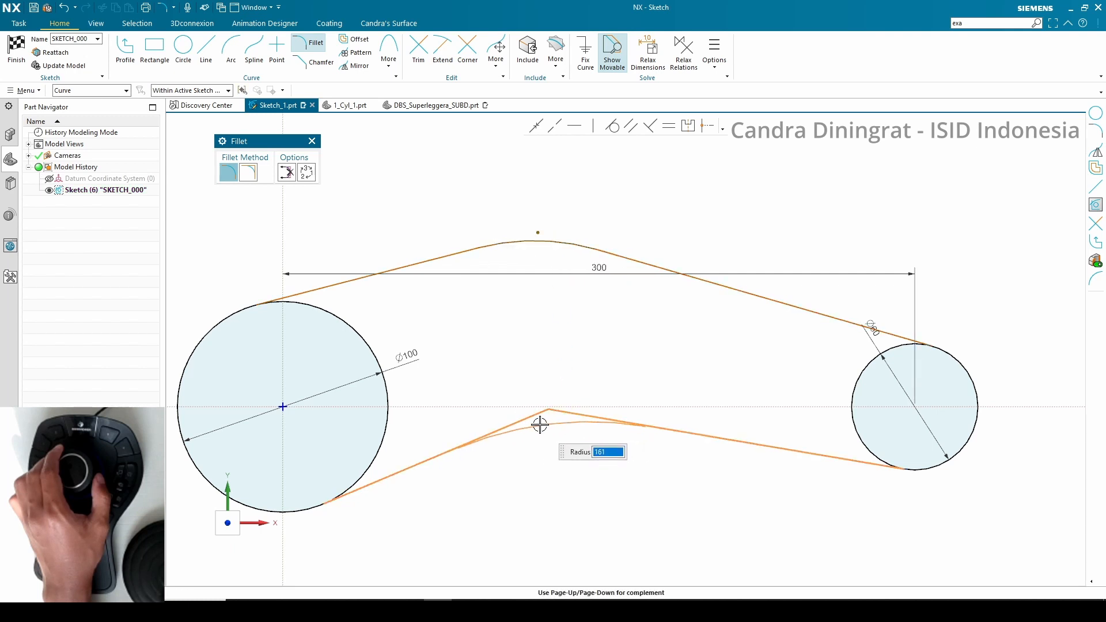
pyautogui.click(312, 141)
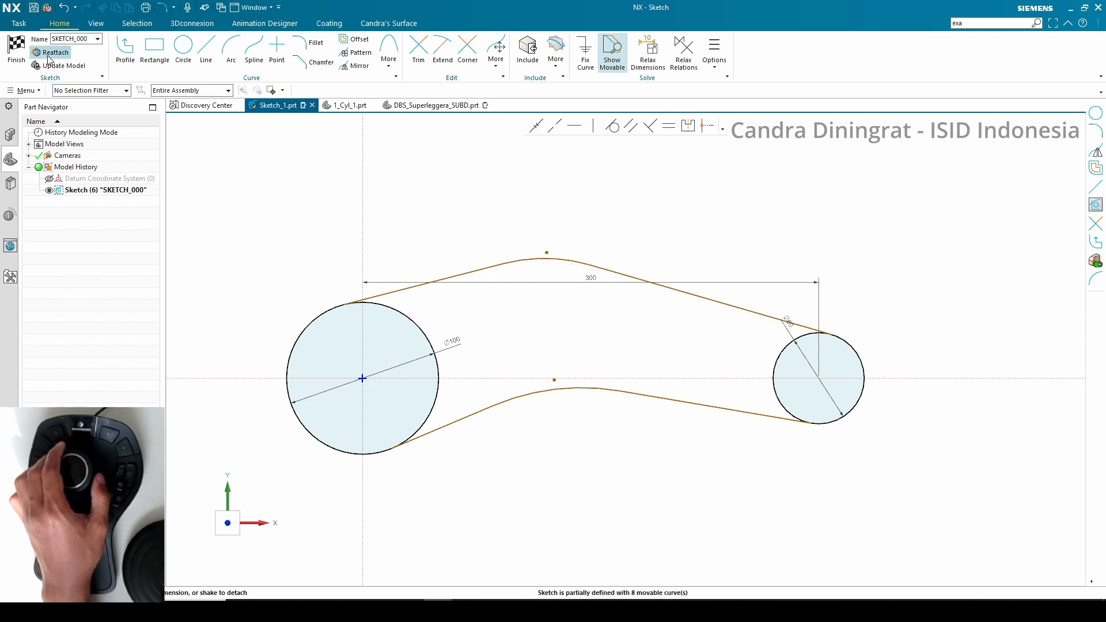
pyautogui.click(21, 56)
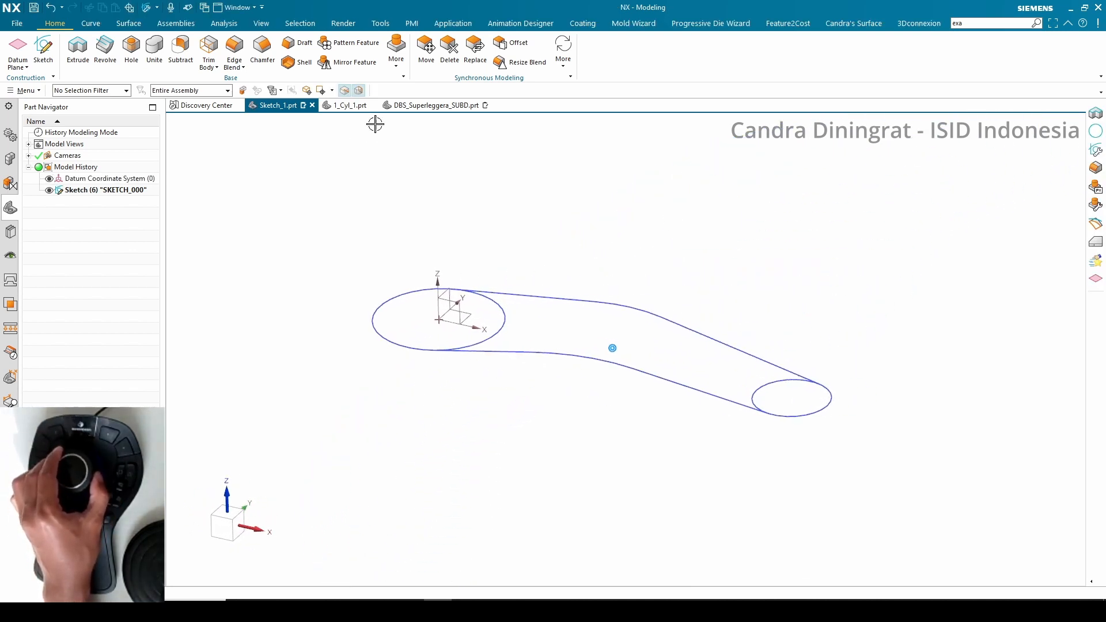
# Extrude the three sketch regions 70 mm, picking them as region boundary curves, and hide the sketch
pyautogui.click(77, 49)
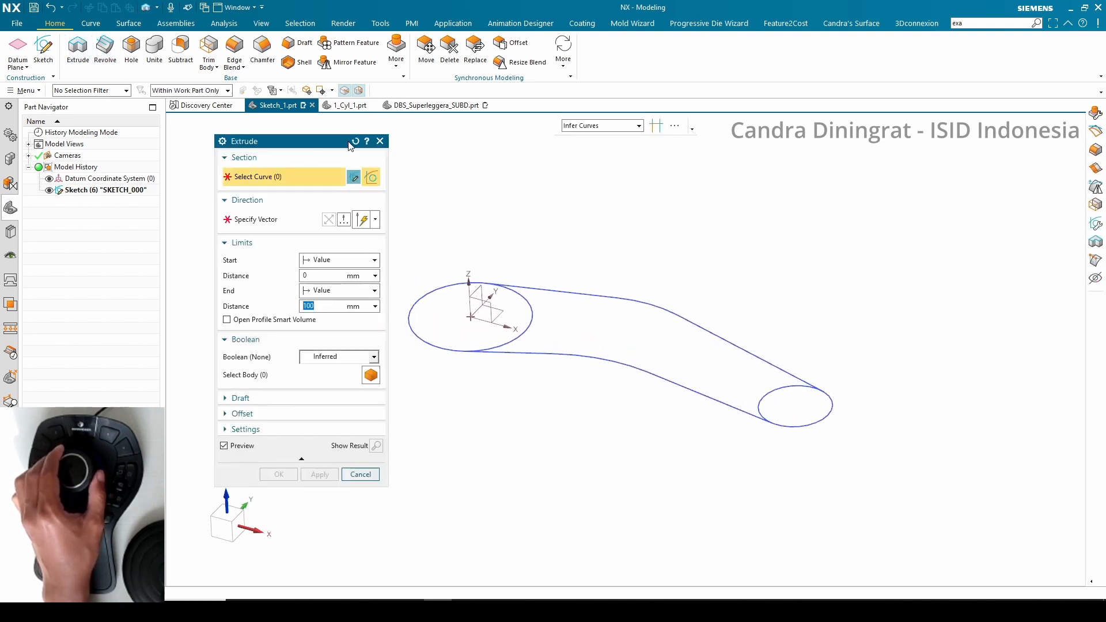
pyautogui.click(569, 126)
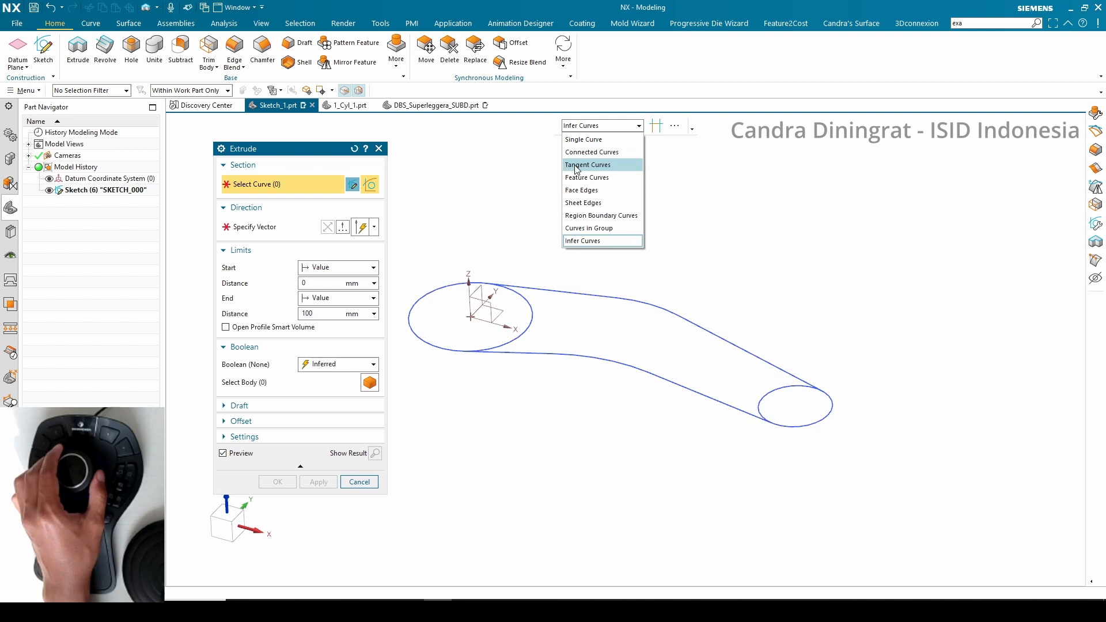
pyautogui.click(595, 216)
pyautogui.click(457, 311)
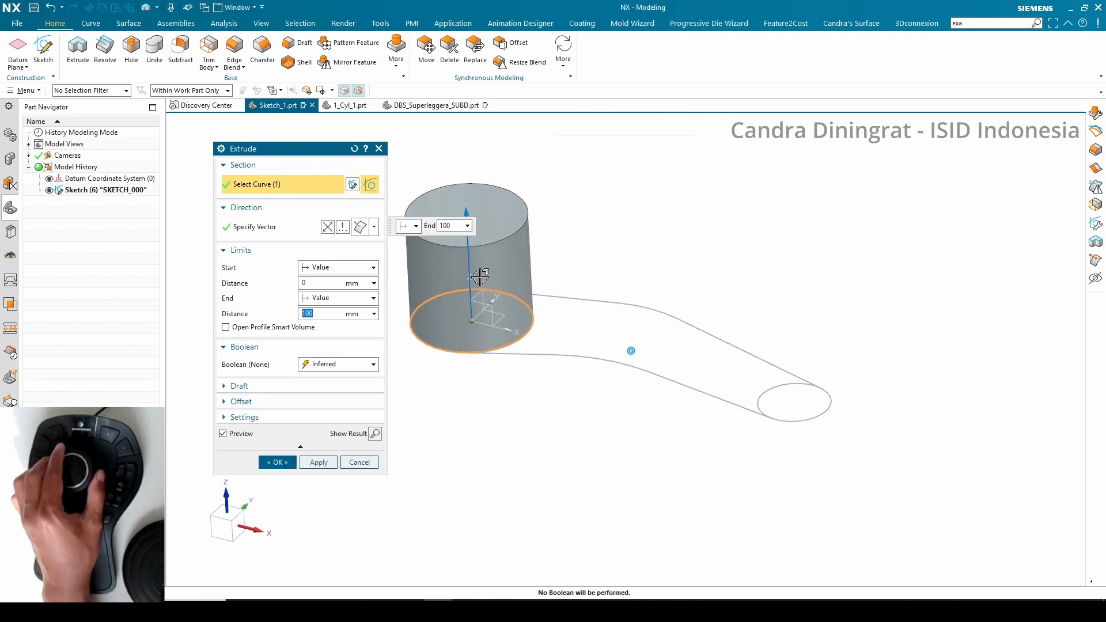
pyautogui.moveTo(465, 213); pyautogui.dragTo(470, 242)
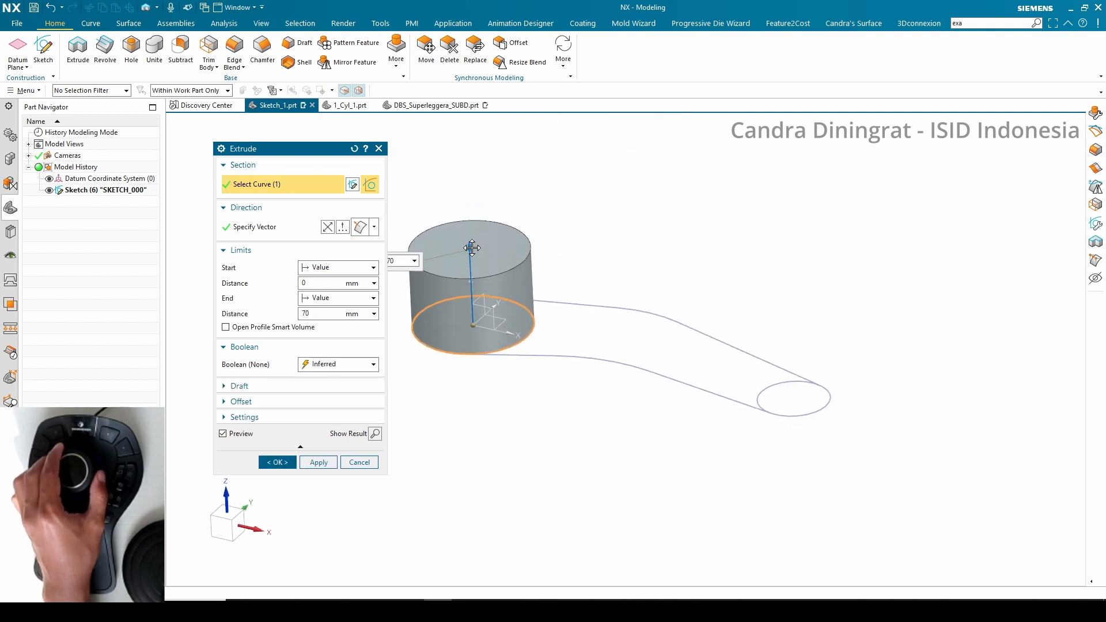
pyautogui.click(808, 397)
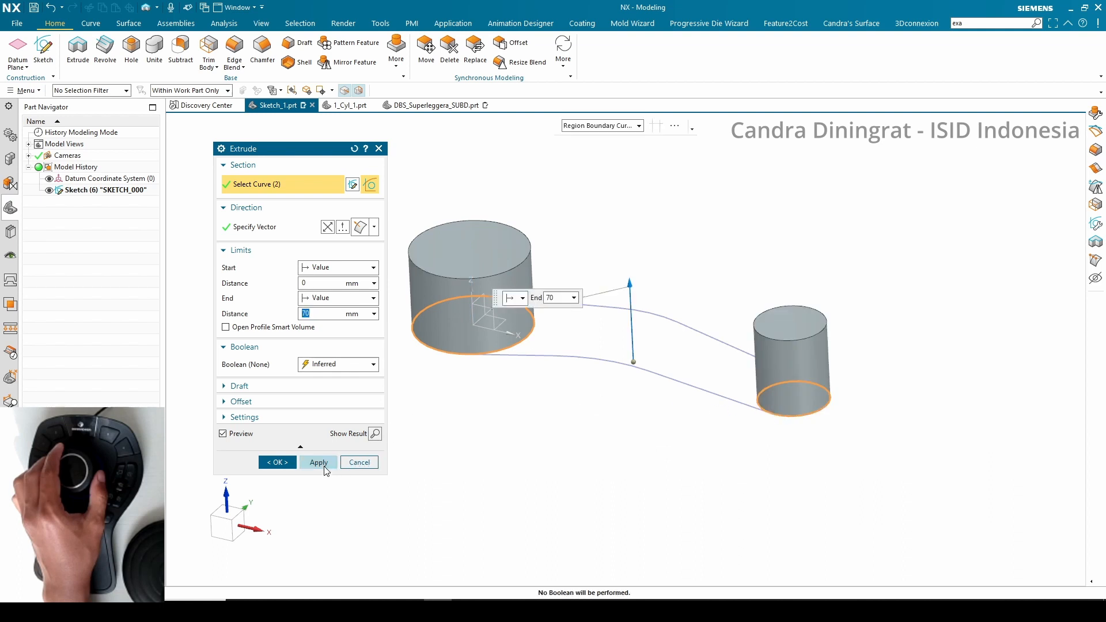
pyautogui.click(583, 320)
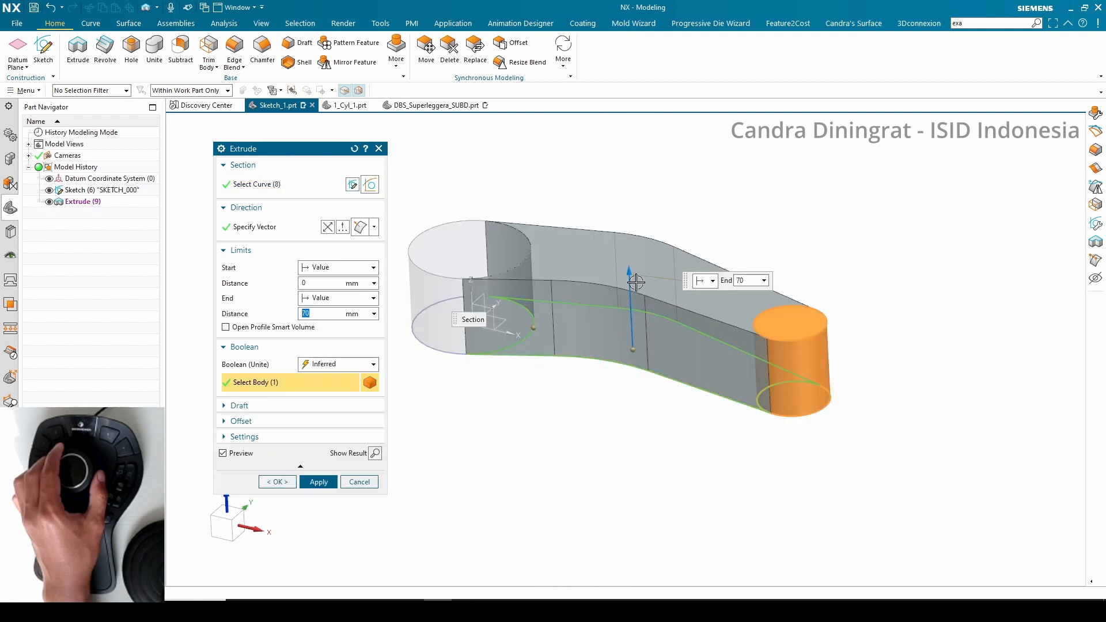
pyautogui.click(277, 482)
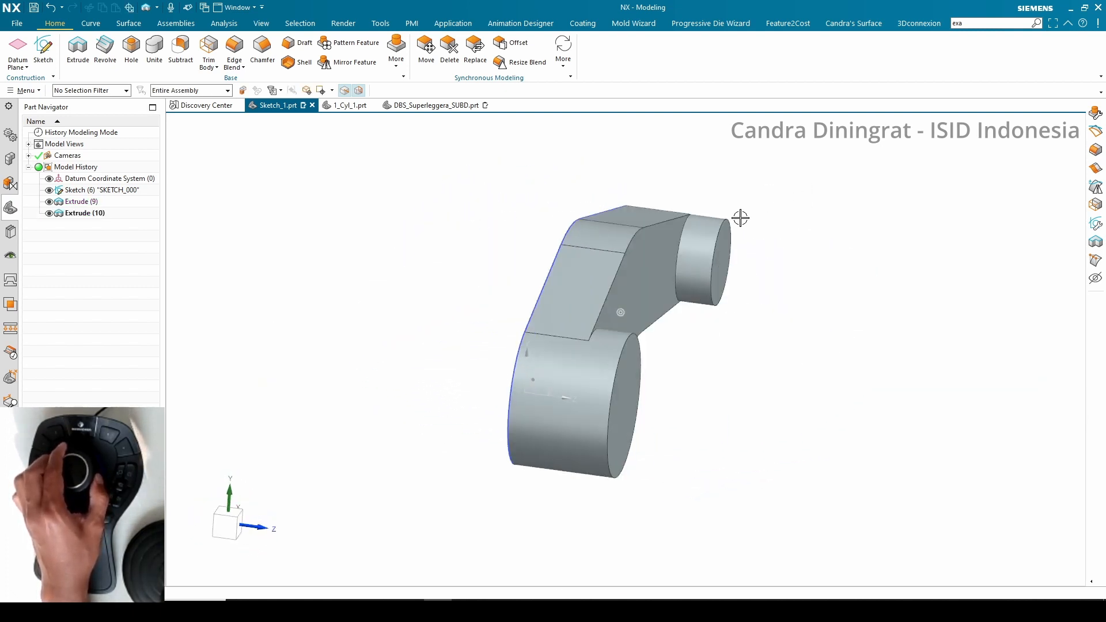
pyautogui.click(49, 190)
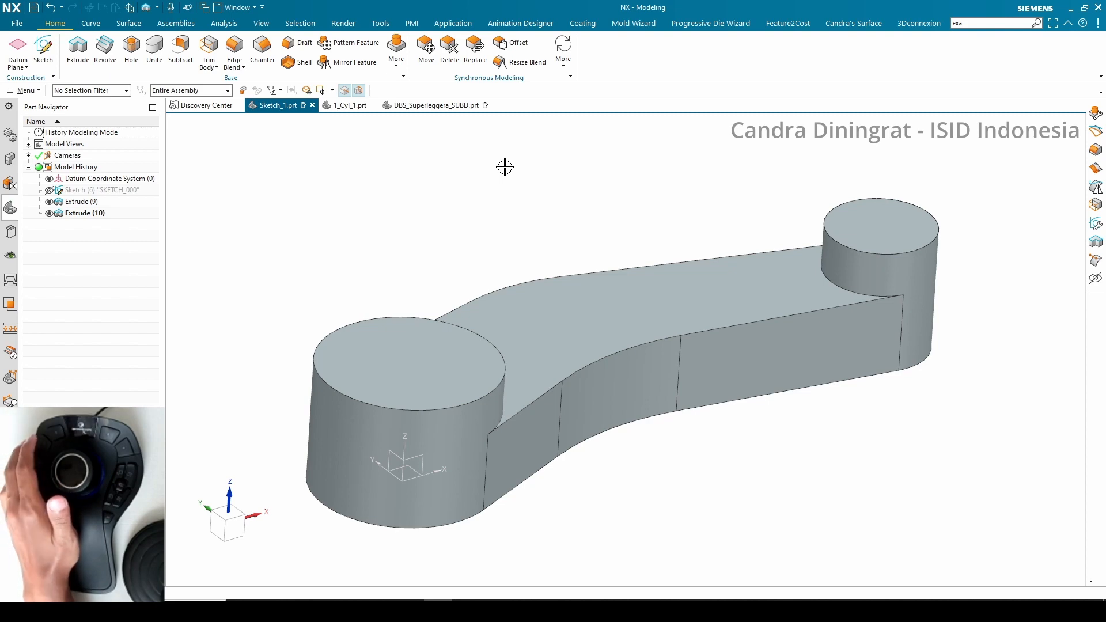
# Create a new assembly part file
pyautogui.click(353, 105)
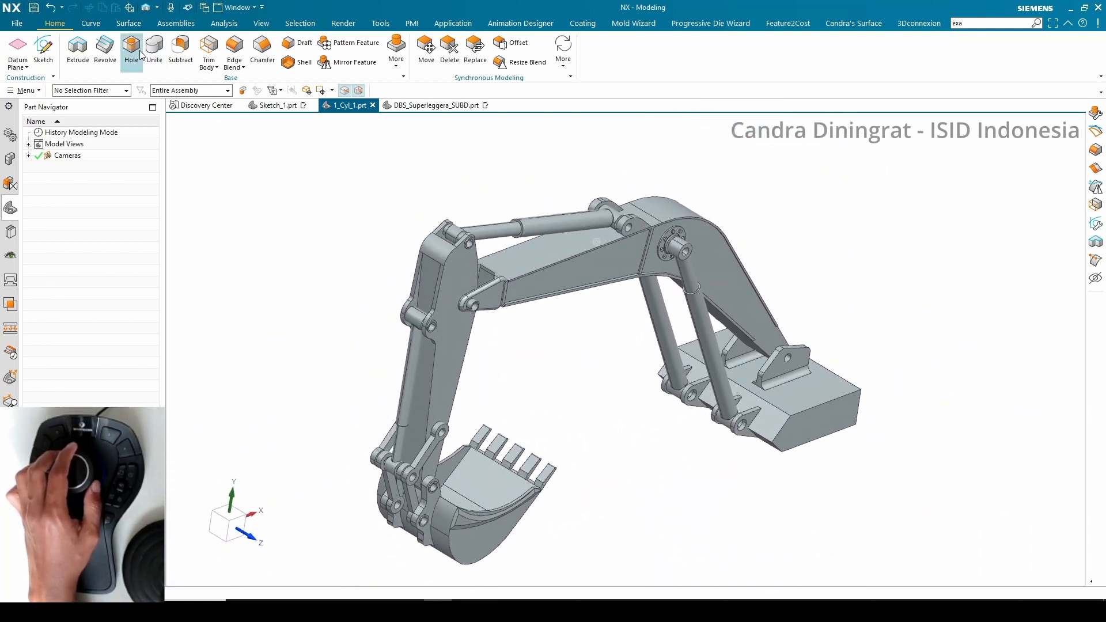
pyautogui.click(17, 23)
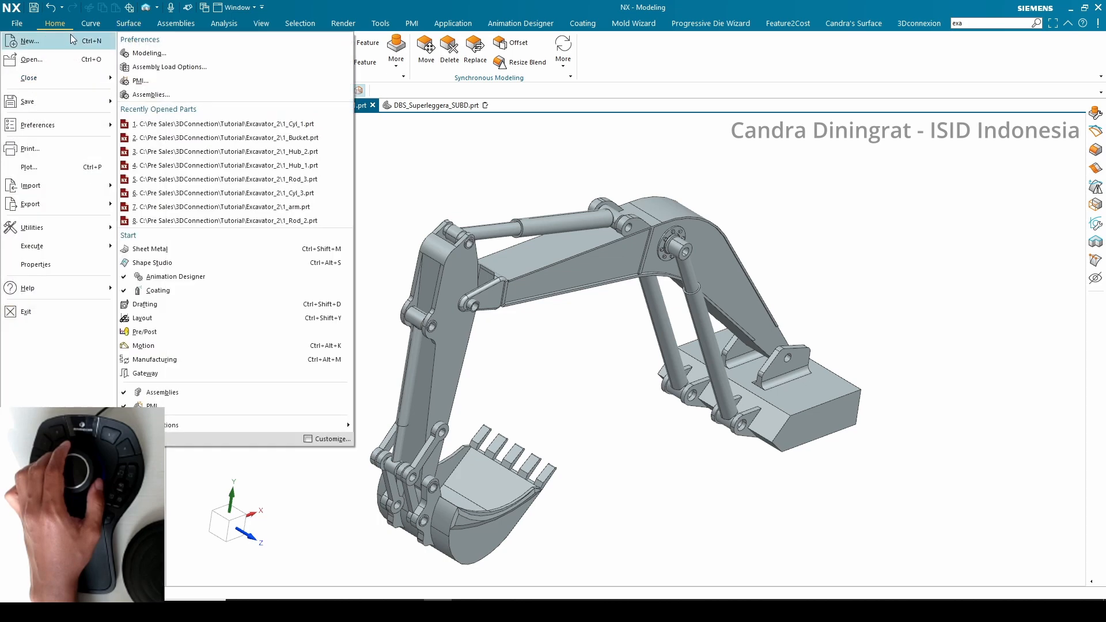
pyautogui.click(57, 46)
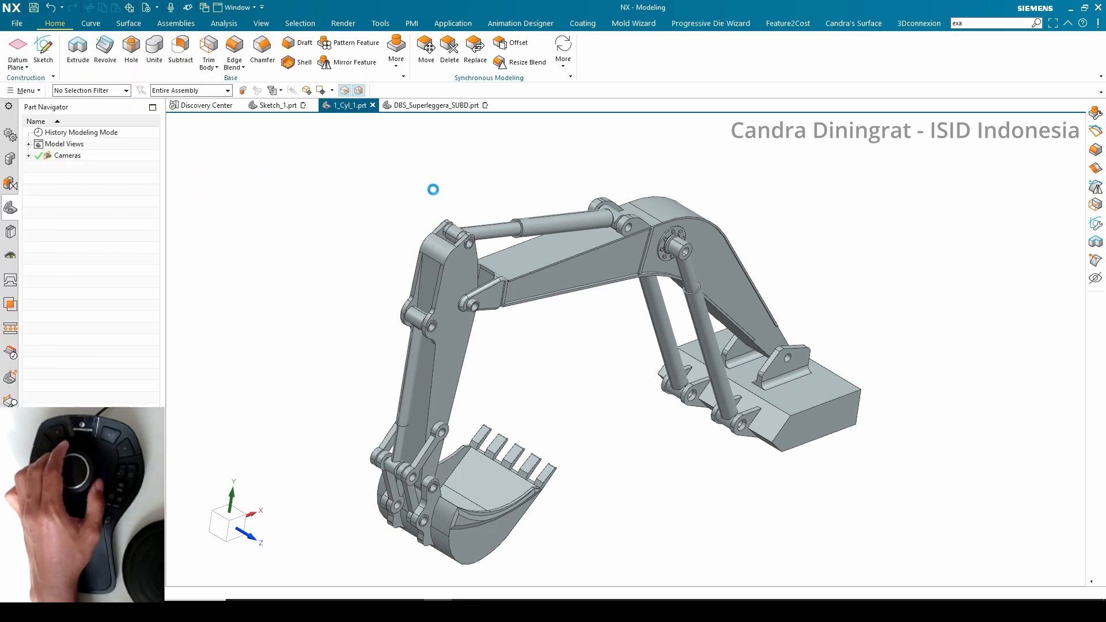
pyautogui.click(357, 280)
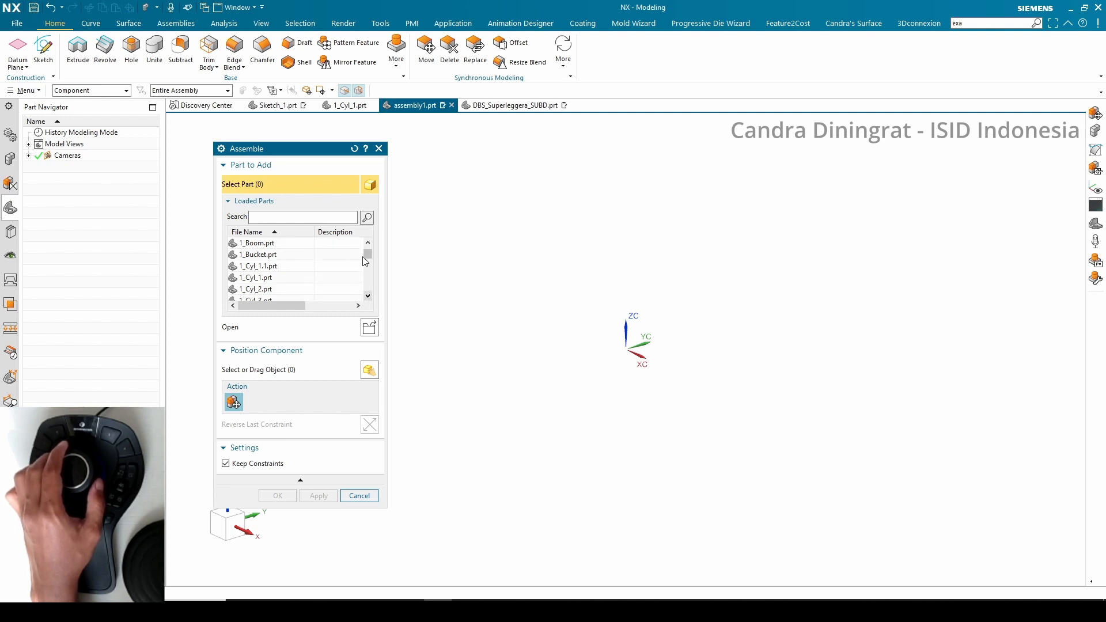
pyautogui.click(278, 254)
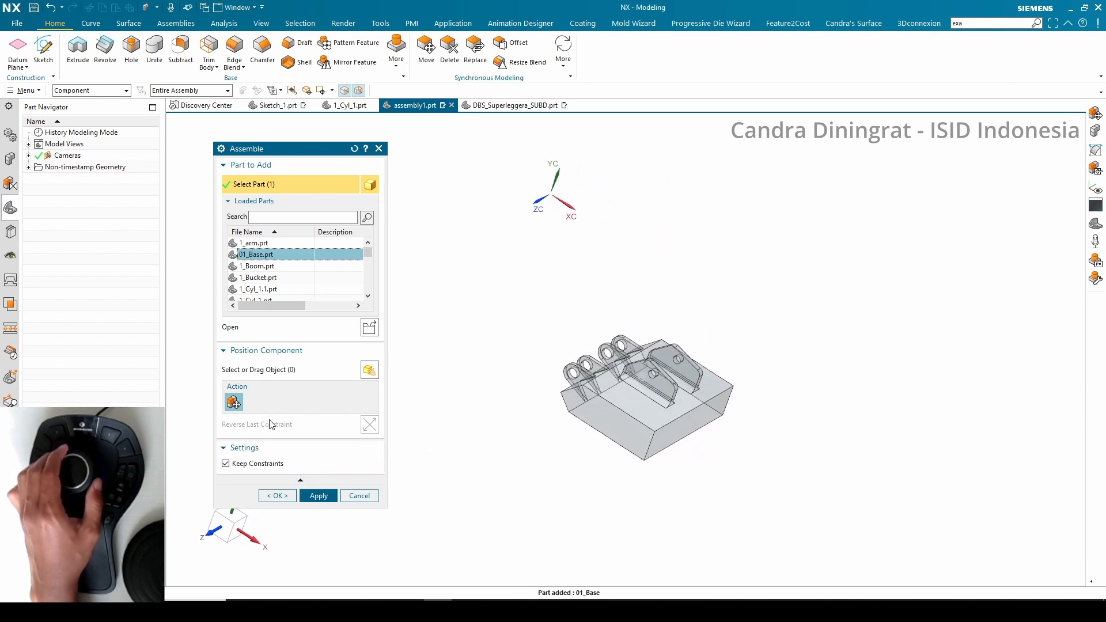
pyautogui.click(358, 497)
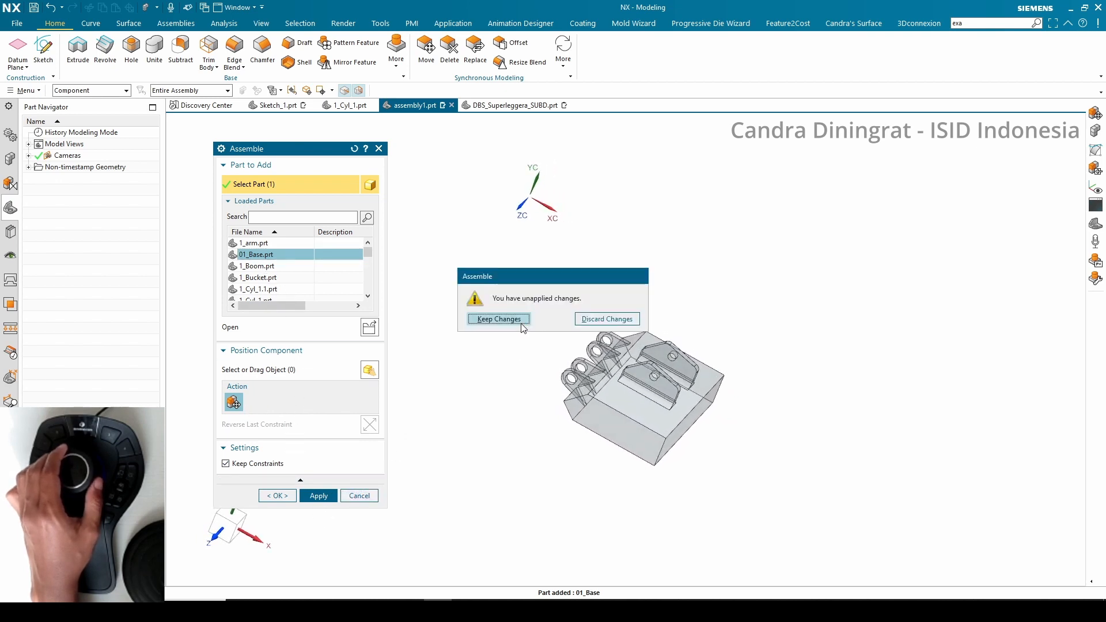
pyautogui.click(601, 321)
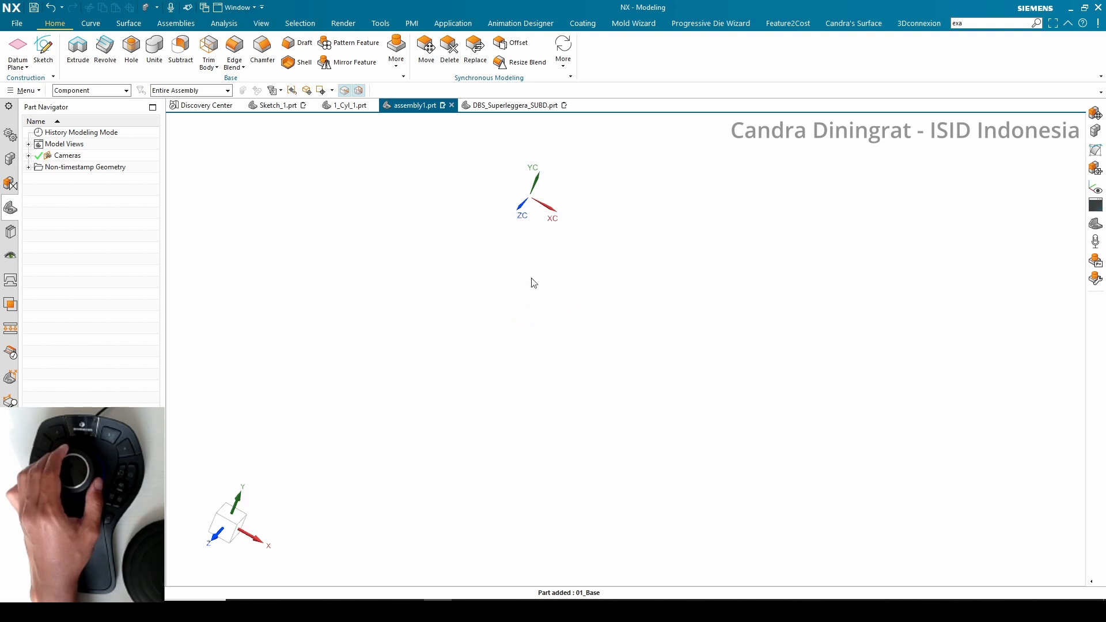
# Add the 01_Base component to the assembly
pyautogui.click(173, 25)
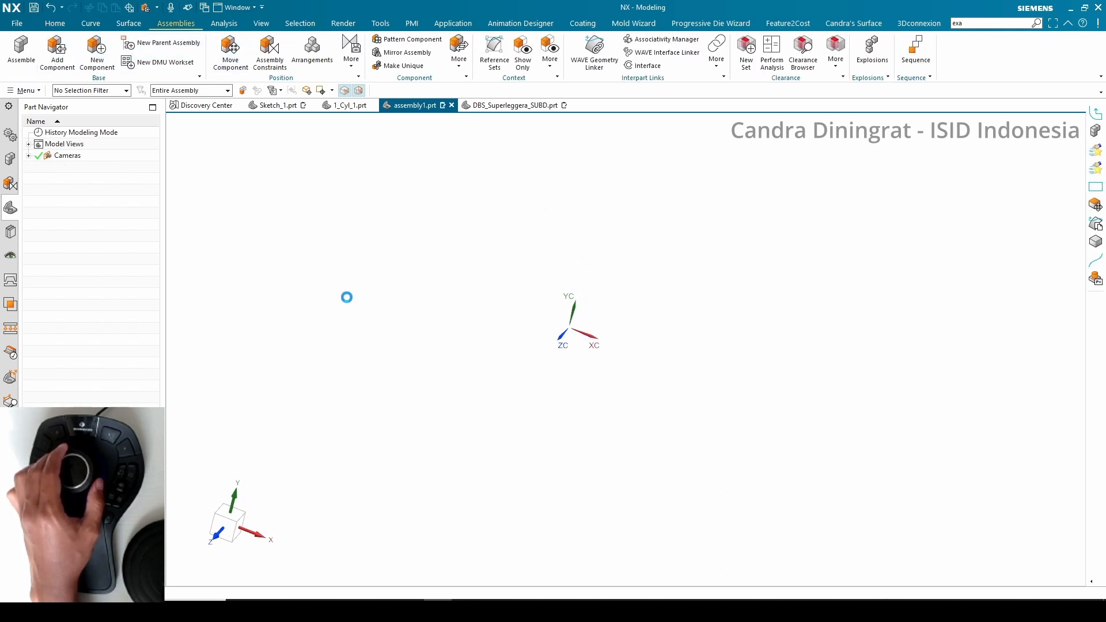
pyautogui.click(262, 270)
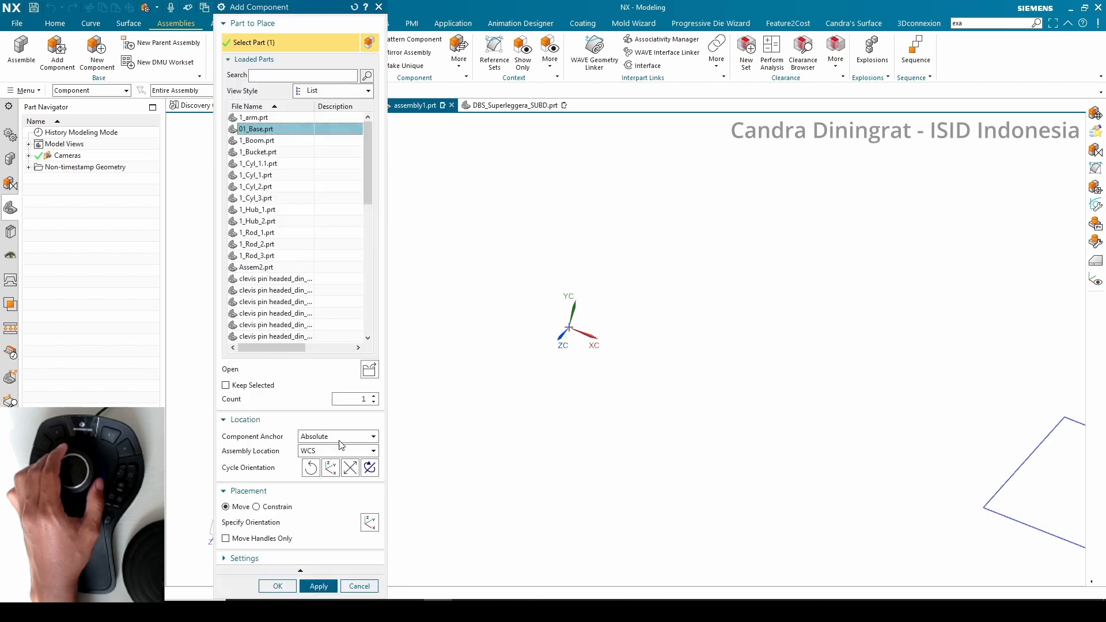
pyautogui.click(279, 586)
pyautogui.click(477, 325)
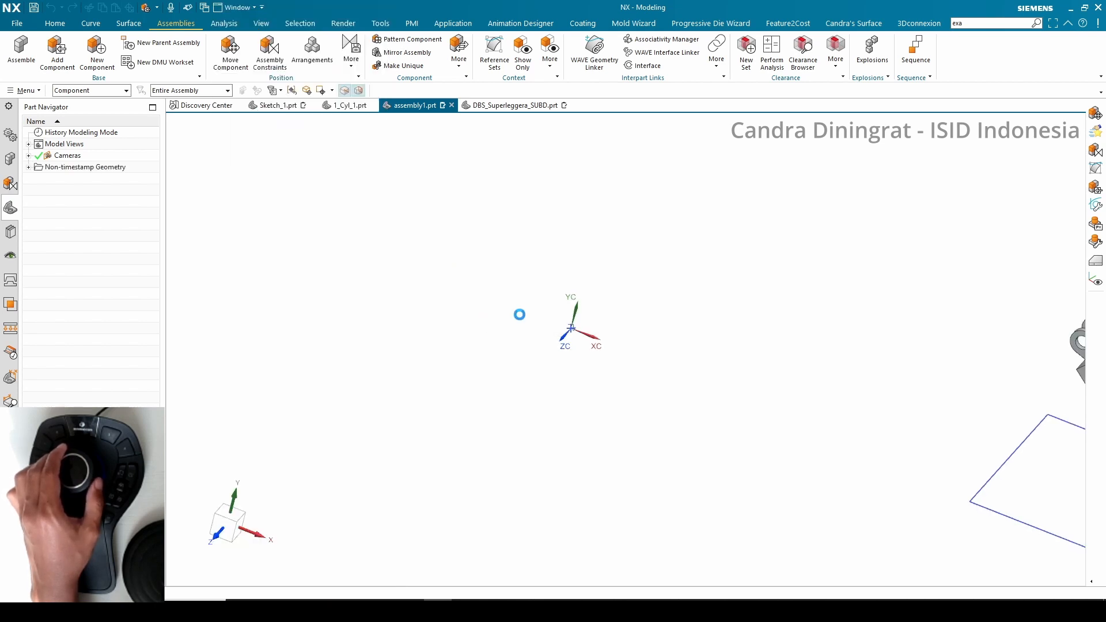
# Replace the base component's reference set with MODEL
pyautogui.rightClick(869, 294)
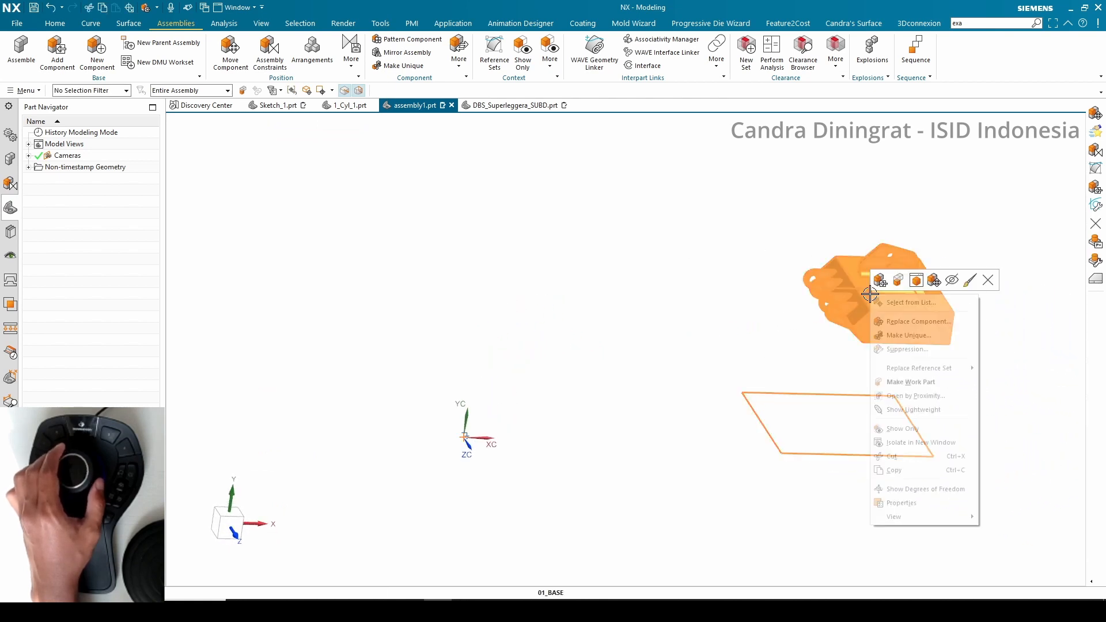
pyautogui.moveTo(936, 371)
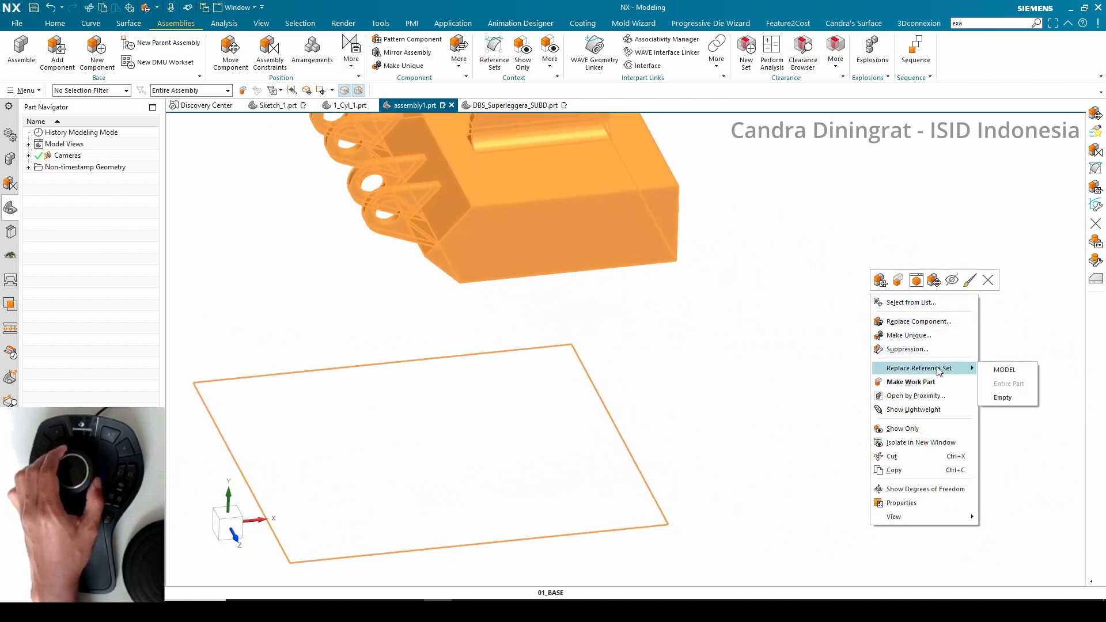
pyautogui.click(1015, 374)
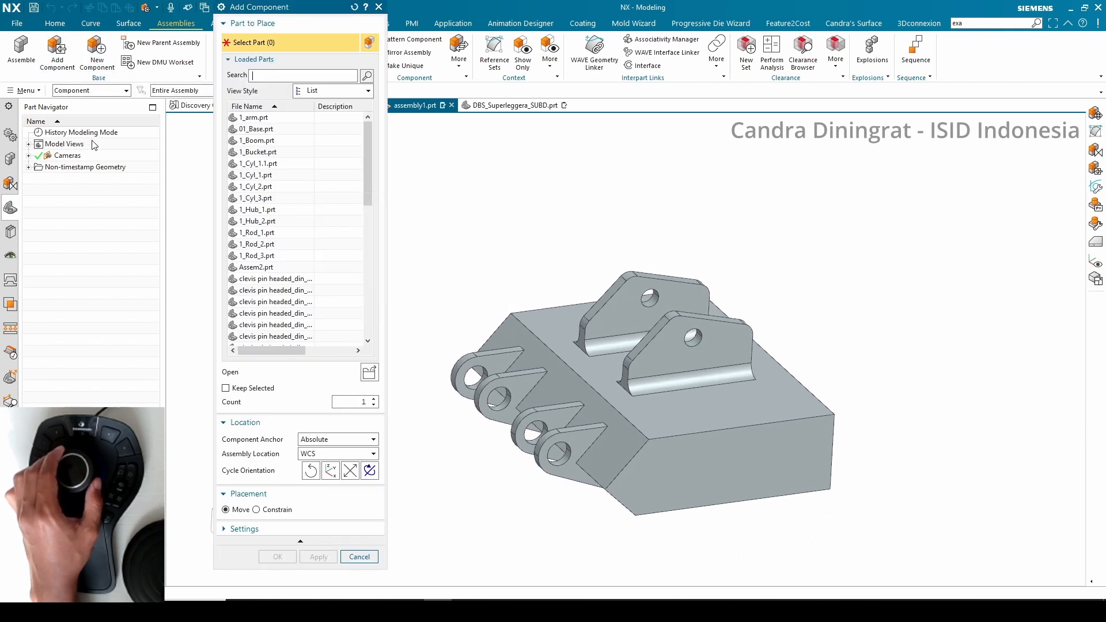
# Add the 1_Boom component and move it upward above the base
pyautogui.click(261, 140)
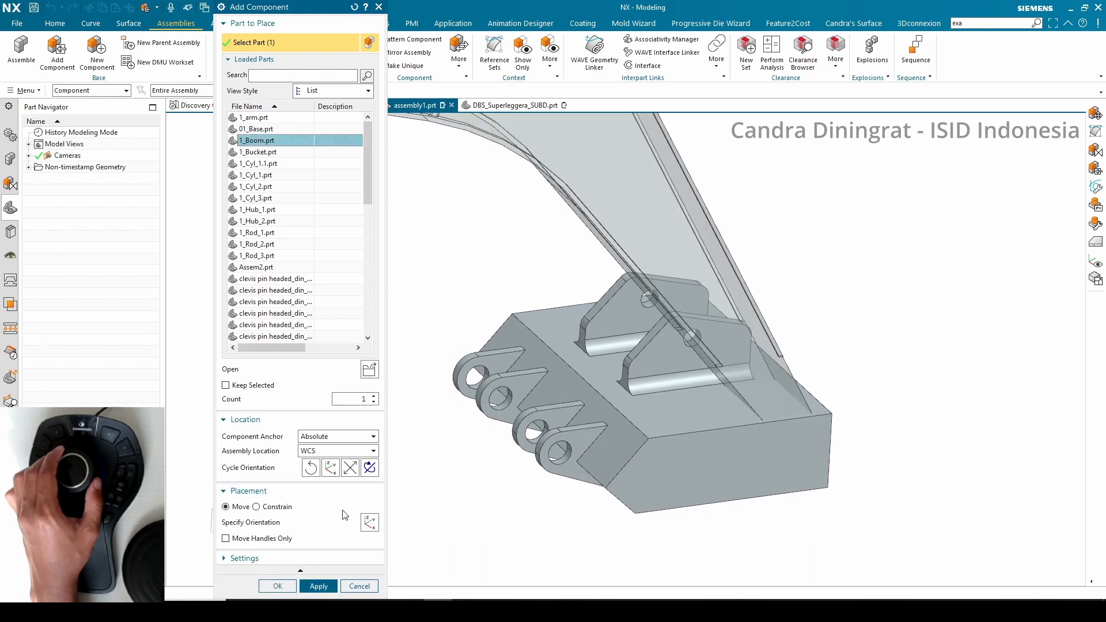
pyautogui.click(277, 585)
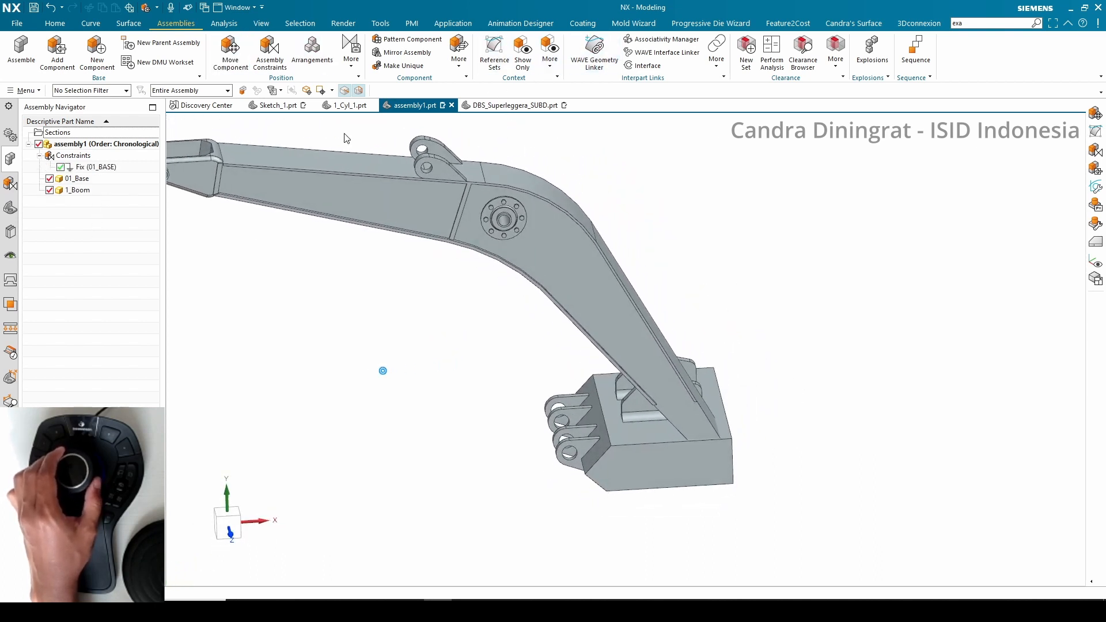
pyautogui.click(596, 282)
pyautogui.click(273, 100)
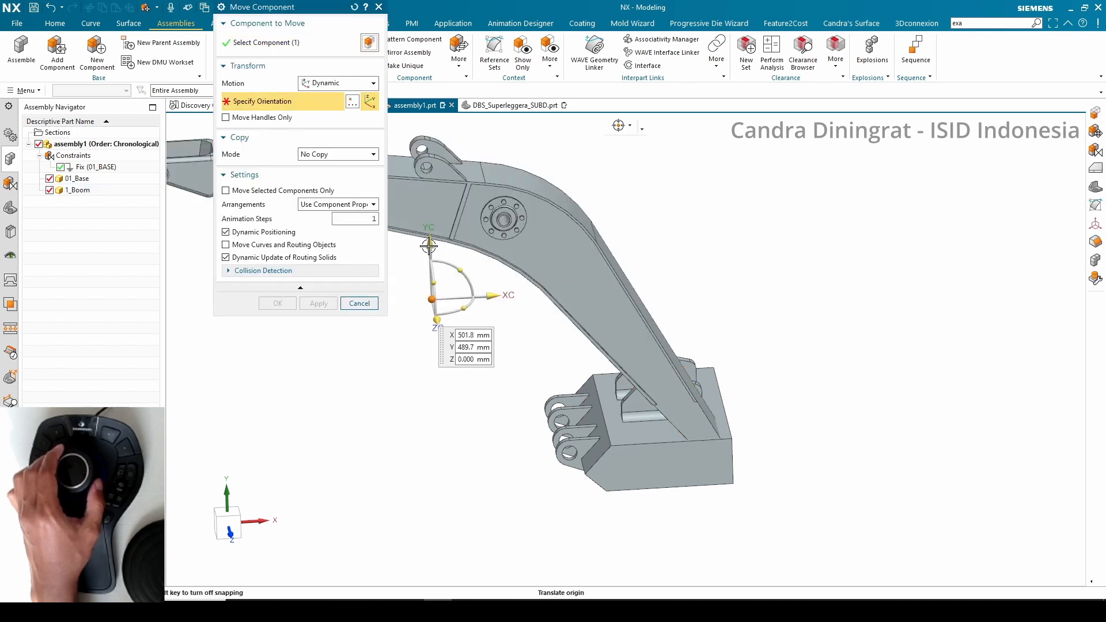
pyautogui.moveTo(429, 246); pyautogui.dragTo(426, 171)
pyautogui.click(285, 305)
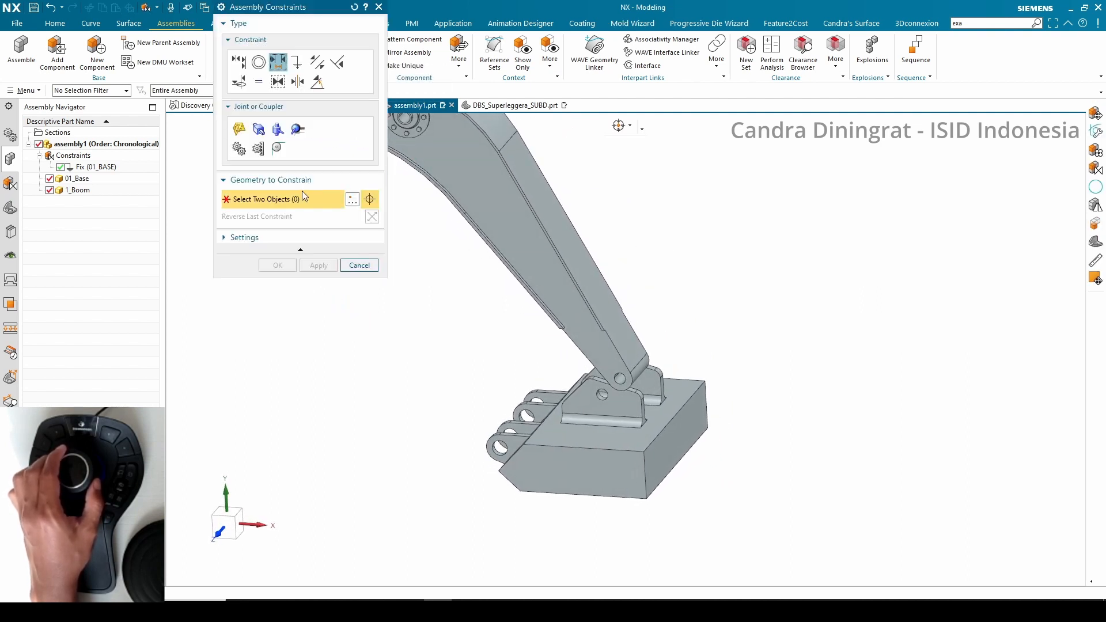
# Align the boom's pin hole axis with the base bracket's hole using a Touch Align constraint set to Infer Center/Axis
pyautogui.click(239, 60)
pyautogui.moveTo(268, 12); pyautogui.dragTo(234, 73)
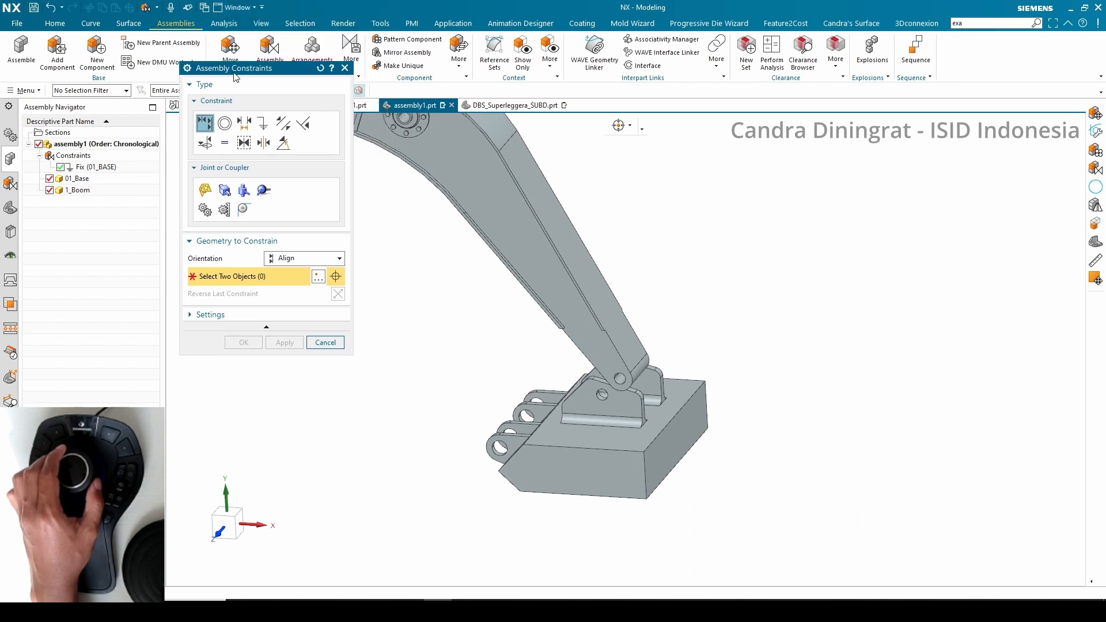
pyautogui.click(288, 260)
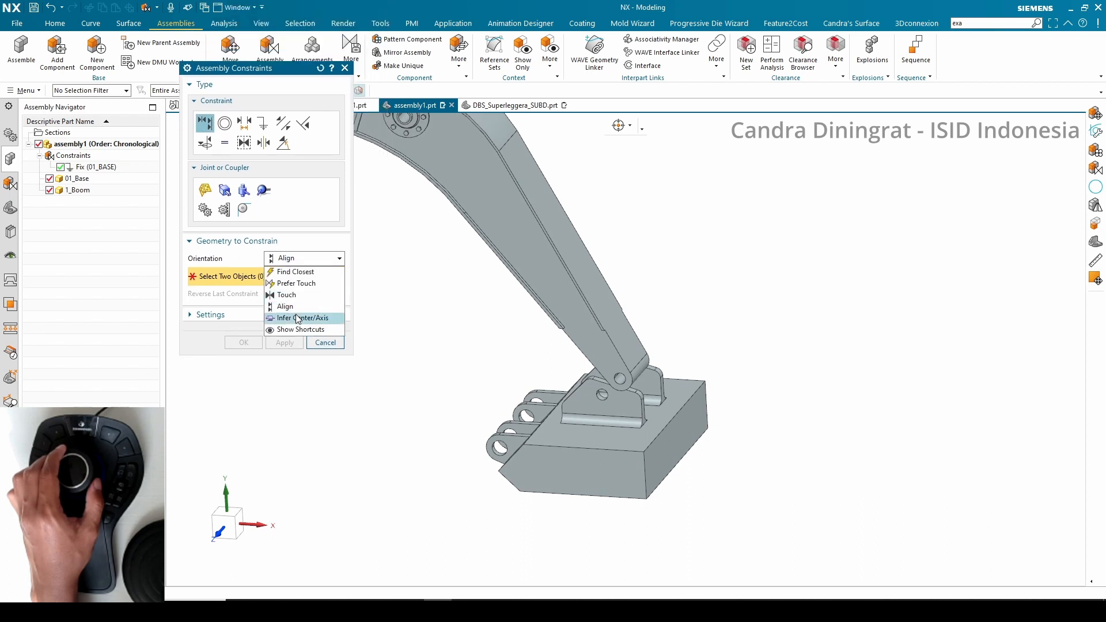
pyautogui.click(298, 318)
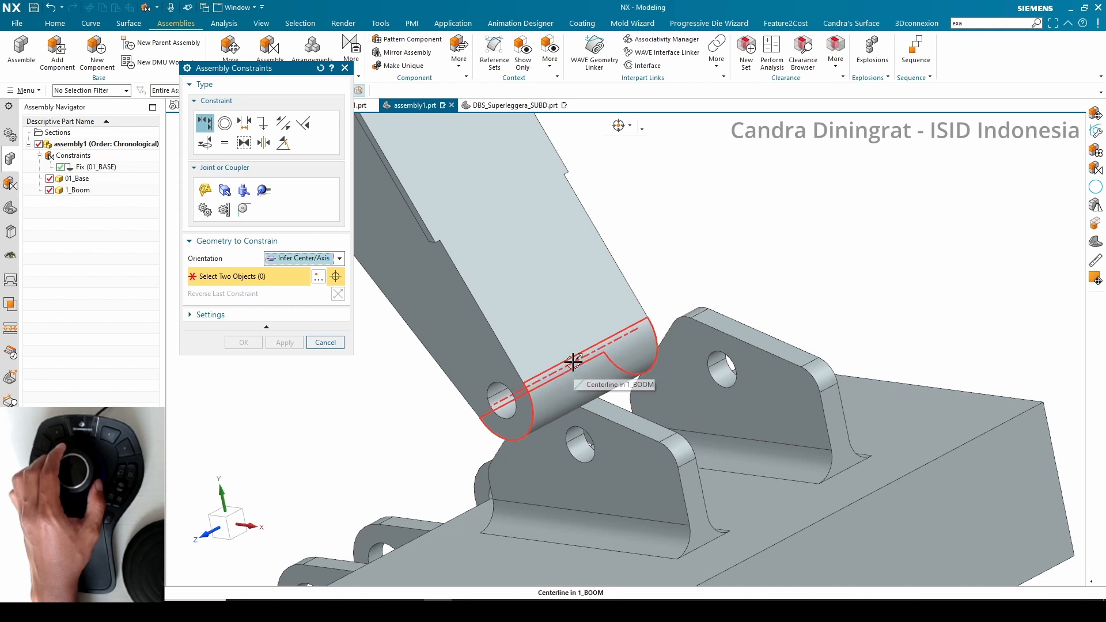
pyautogui.click(592, 364)
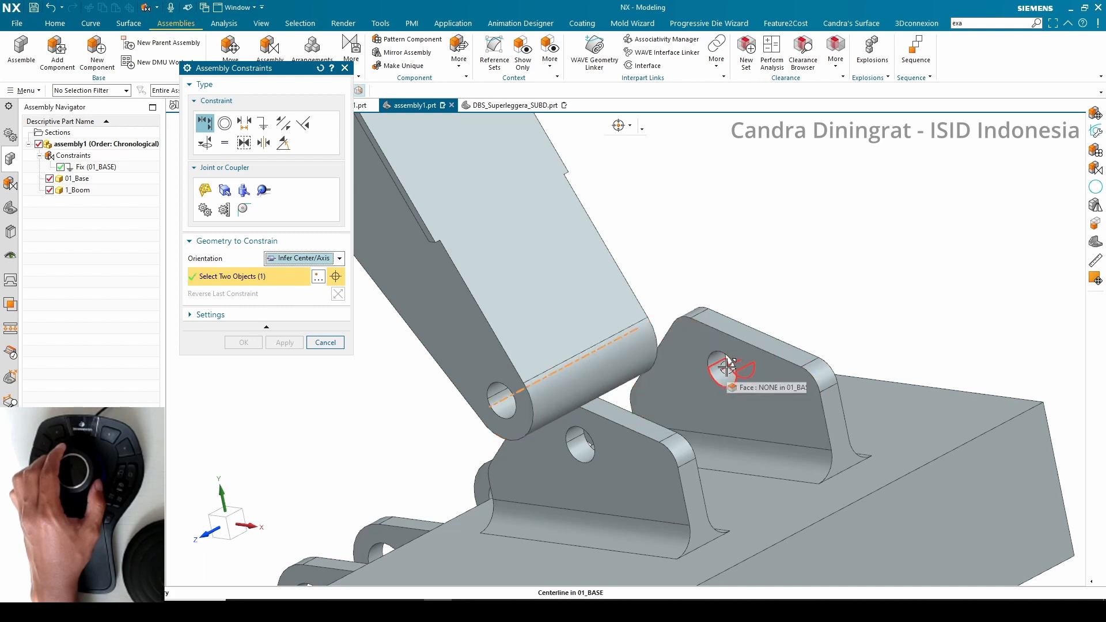
pyautogui.click(727, 367)
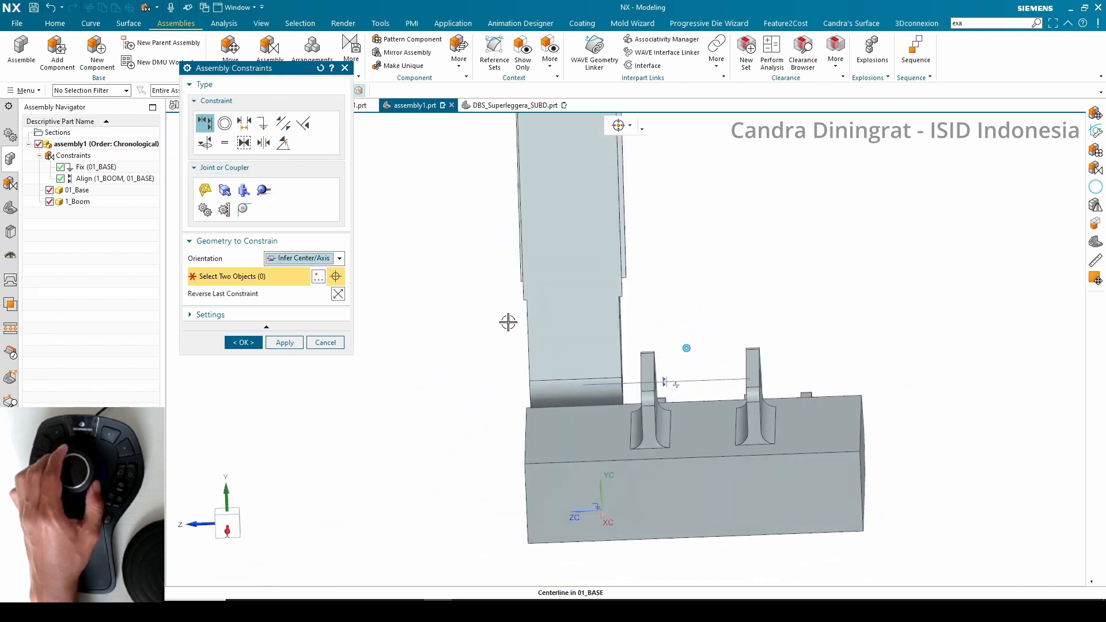
# Center the boom between the base bracket's two lugs with a Center constraint using the 2 to 2 subtype
pyautogui.click(263, 143)
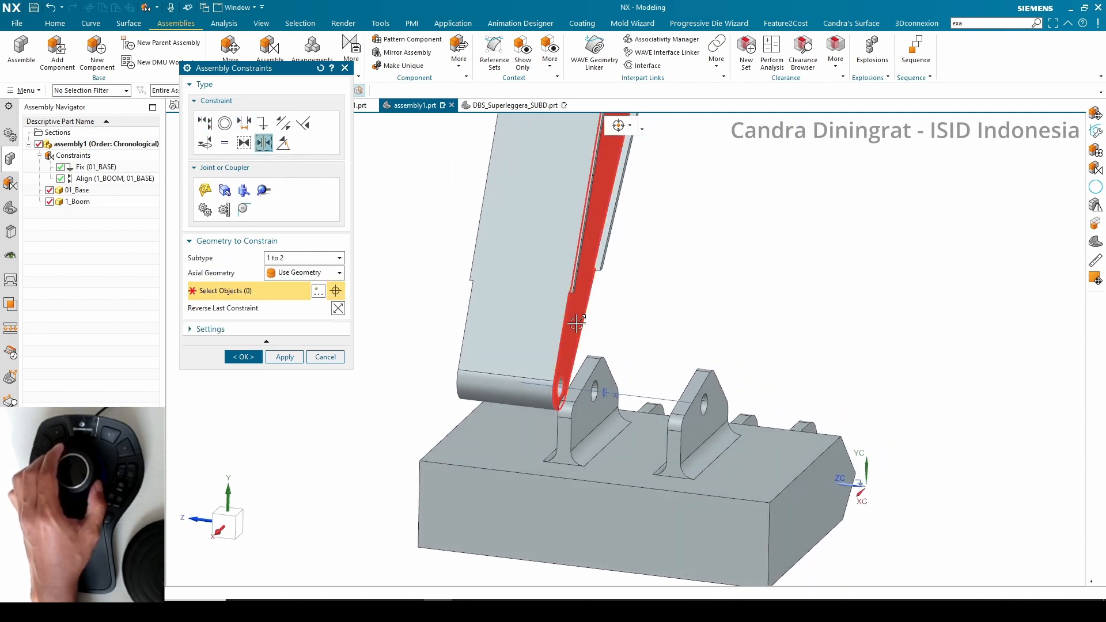
pyautogui.click(592, 327)
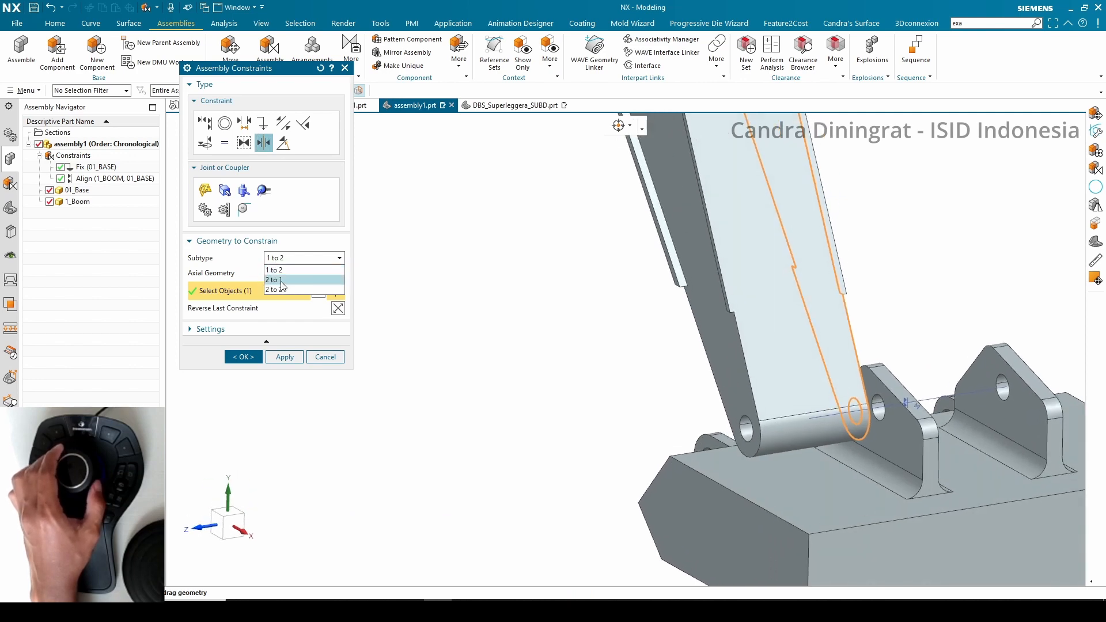
pyautogui.click(282, 289)
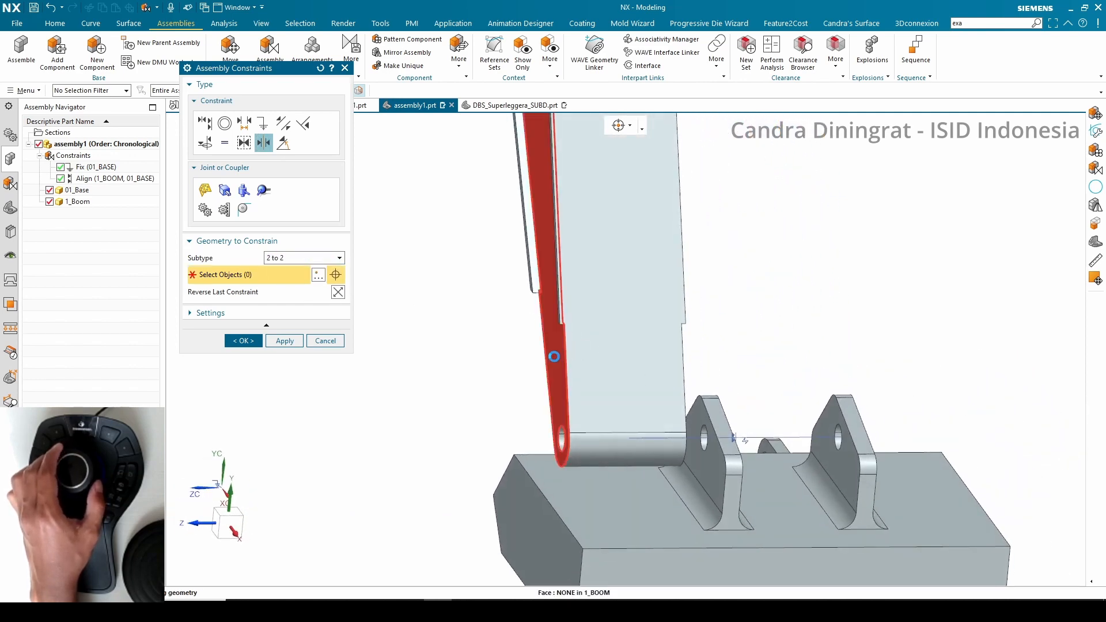
pyautogui.click(392, 434)
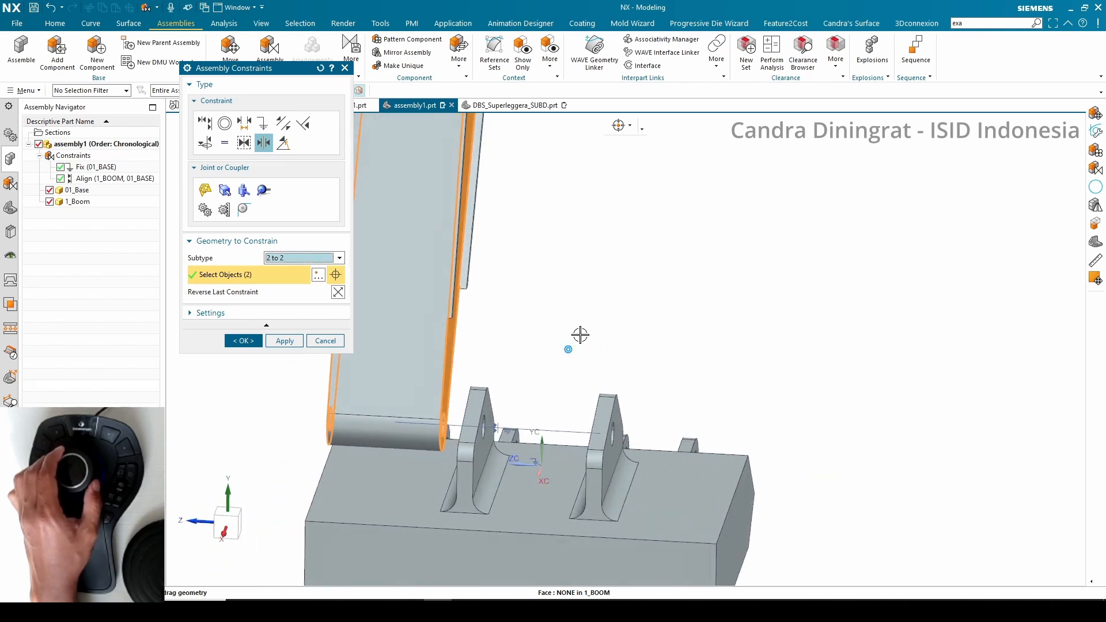
pyautogui.click(571, 431)
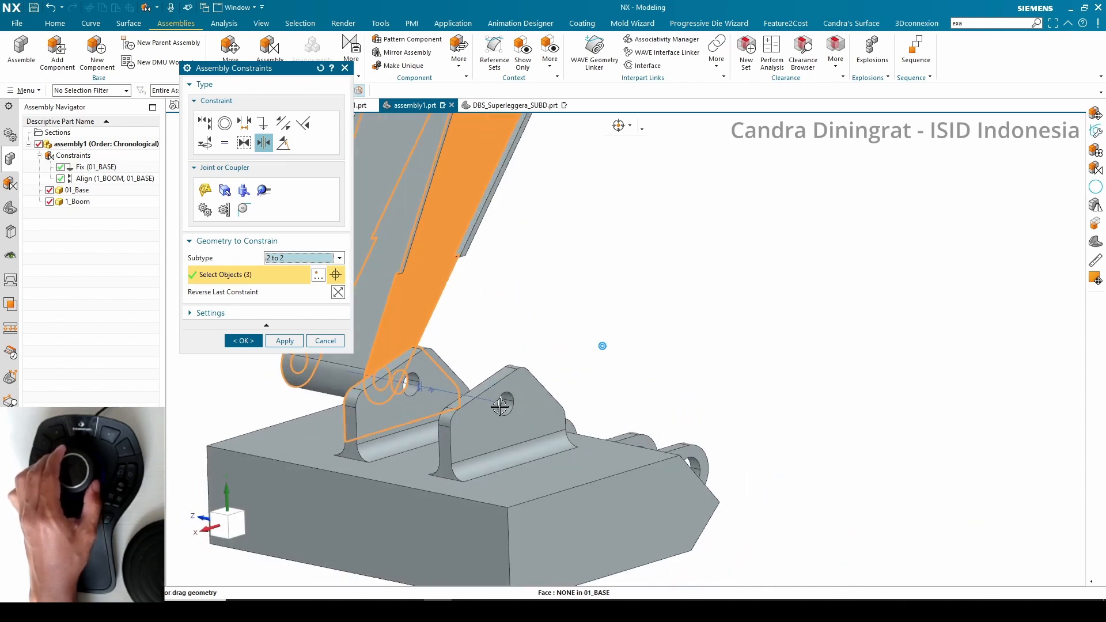
pyautogui.click(525, 397)
pyautogui.click(250, 340)
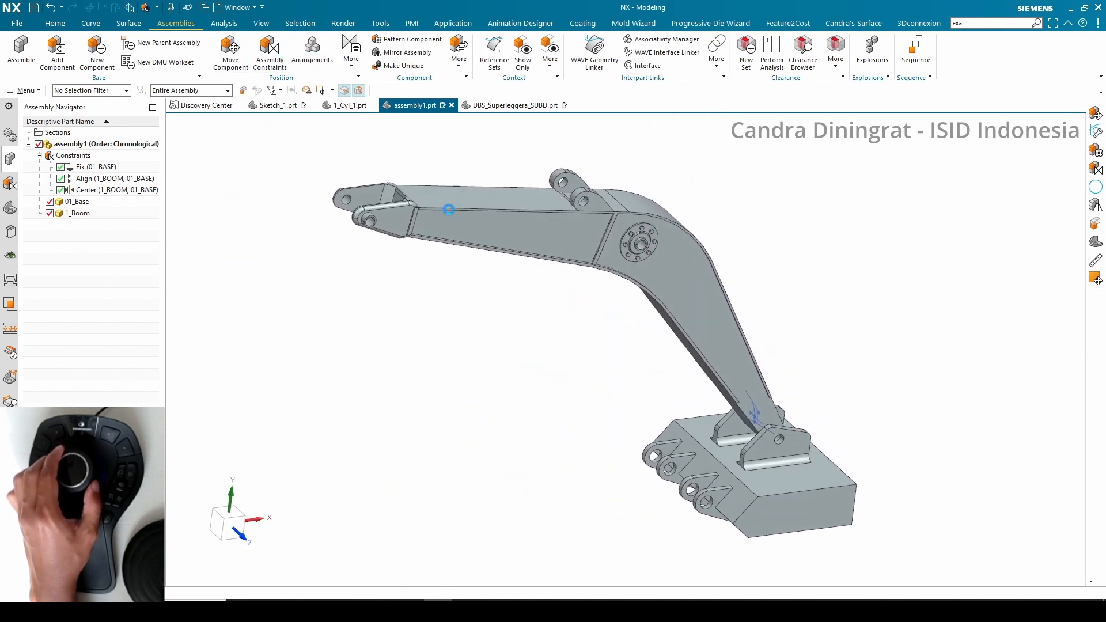
# Rotate the boom about its base pin using Move Component's dynamic orientation handles
pyautogui.click(451, 217)
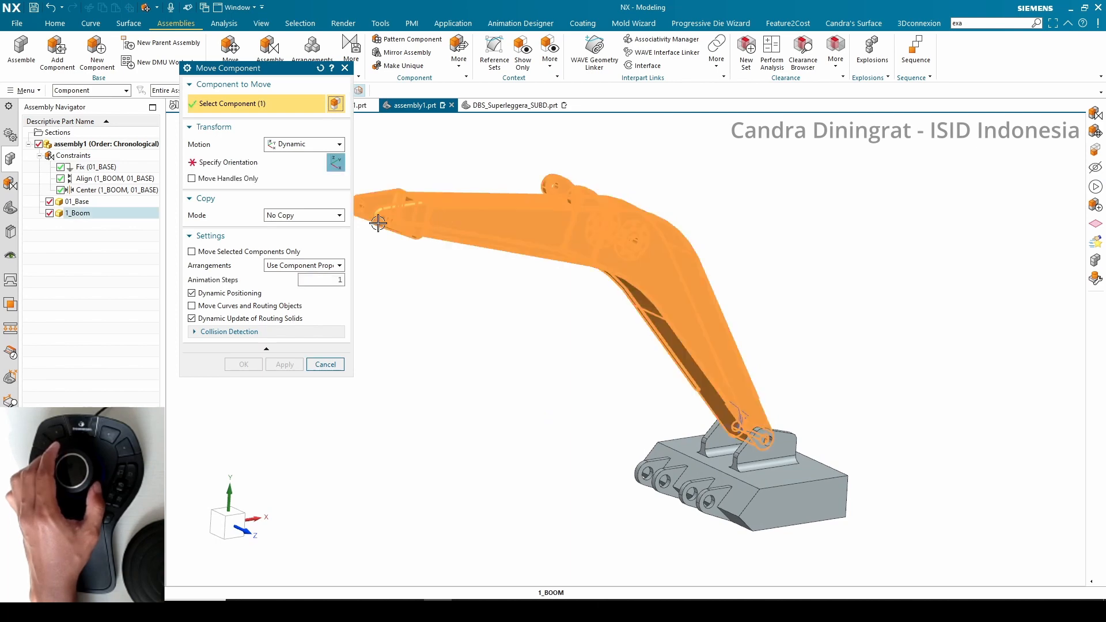
pyautogui.click(234, 168)
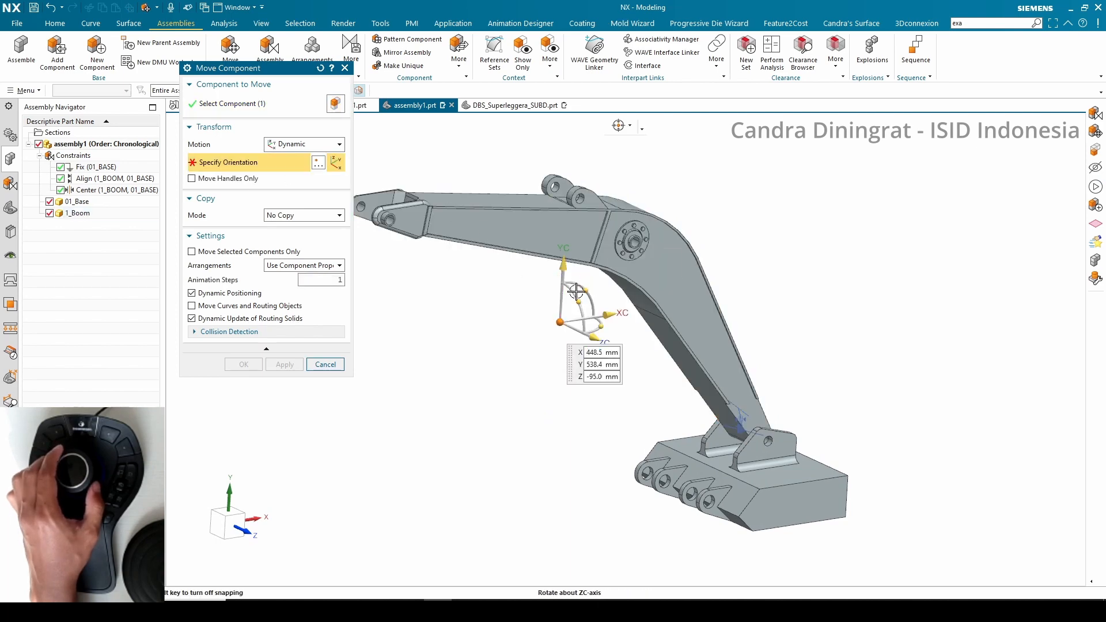
pyautogui.moveTo(576, 292); pyautogui.dragTo(510, 254)
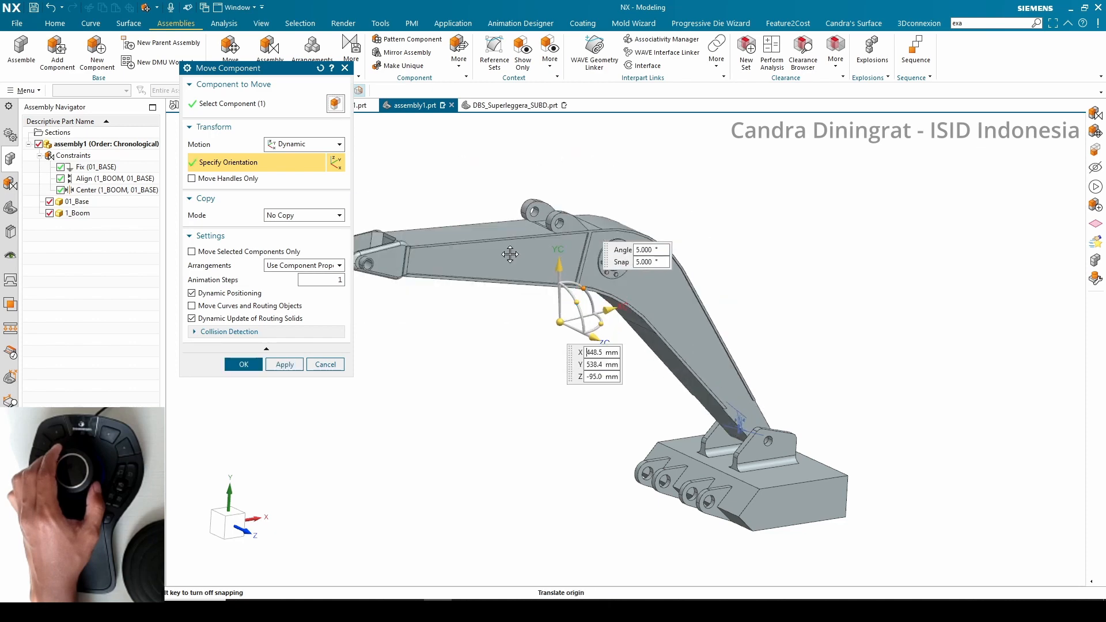
pyautogui.moveTo(591, 270); pyautogui.dragTo(573, 294)
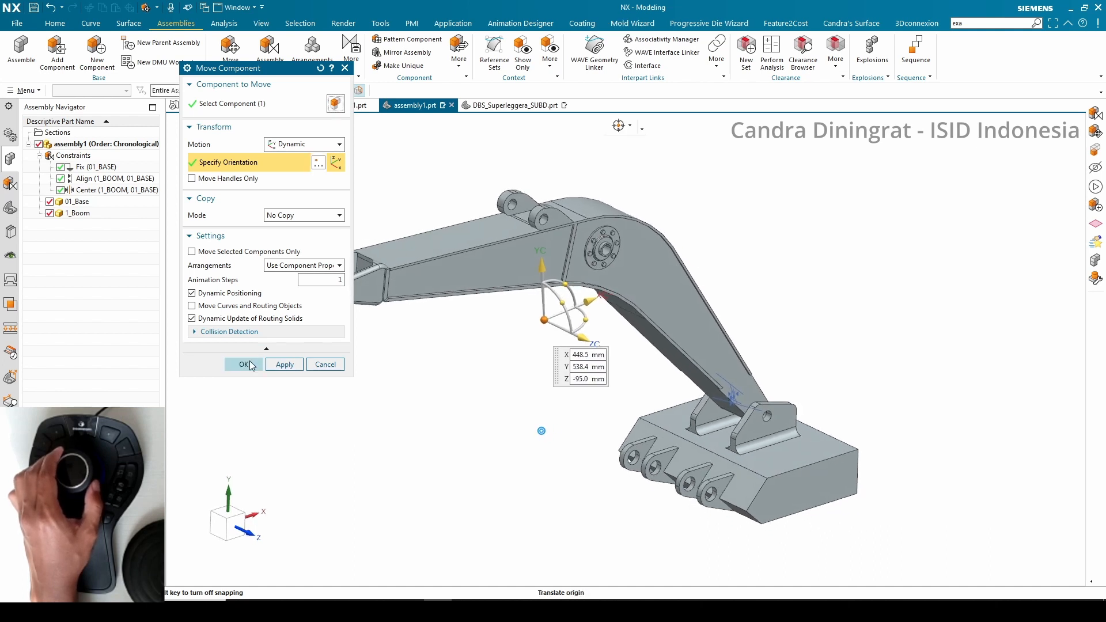
pyautogui.click(243, 364)
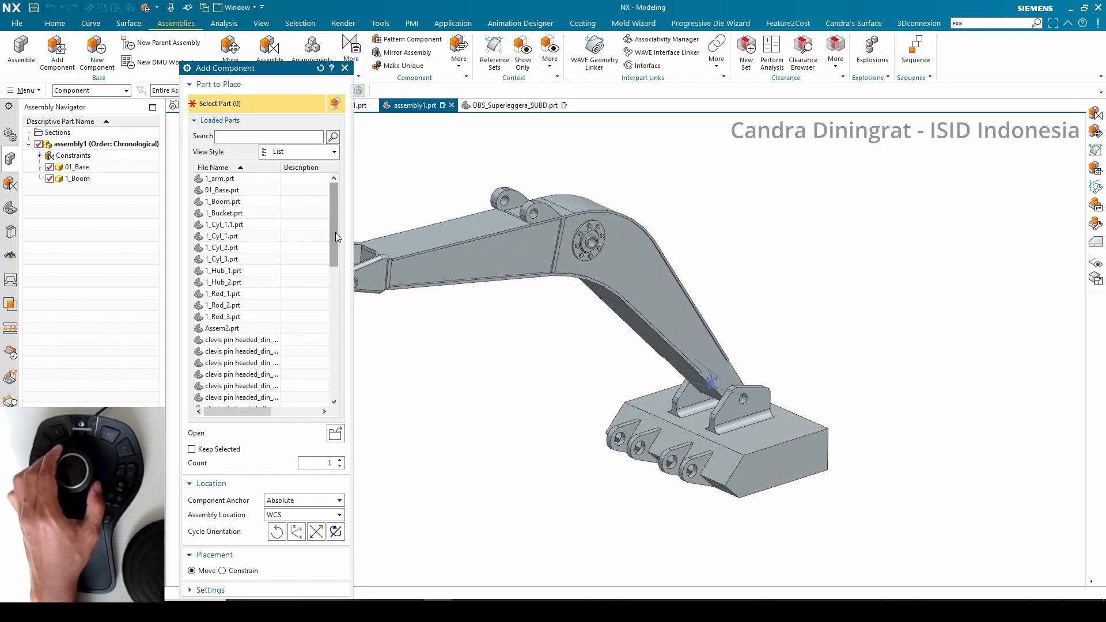
# Add the 1_Cyl_1.1 component to the assembly
pyautogui.click(243, 229)
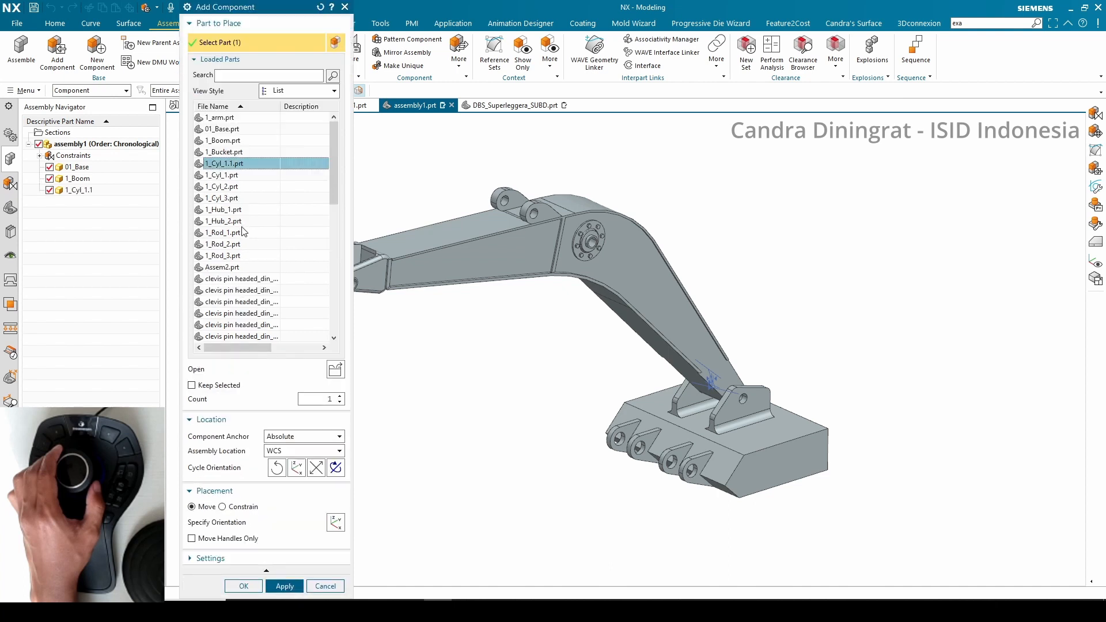
pyautogui.click(226, 175)
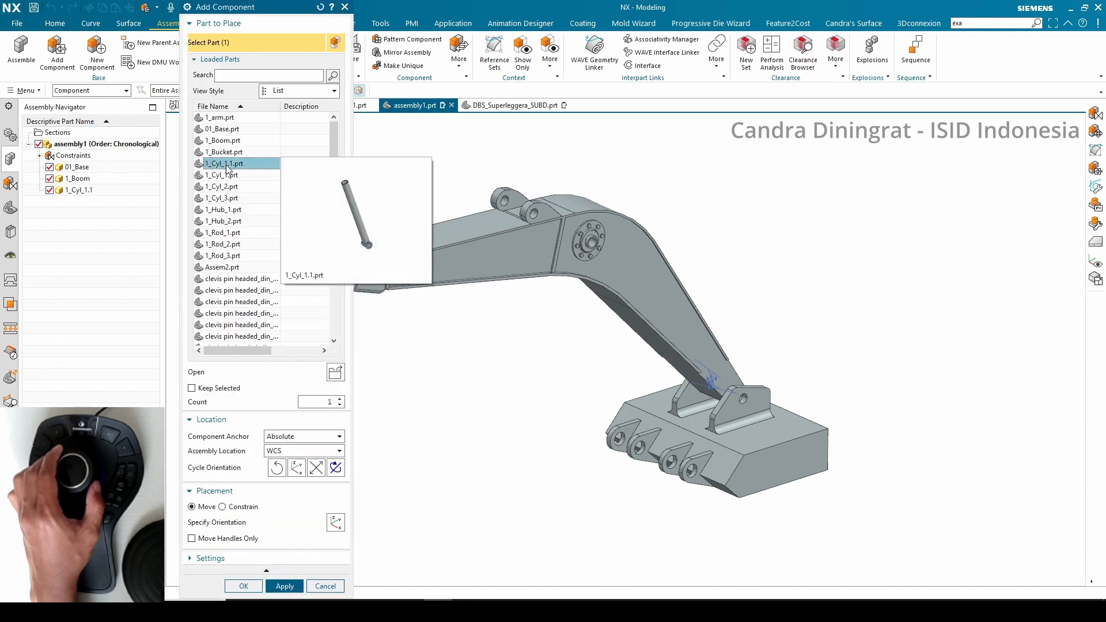
pyautogui.click(243, 586)
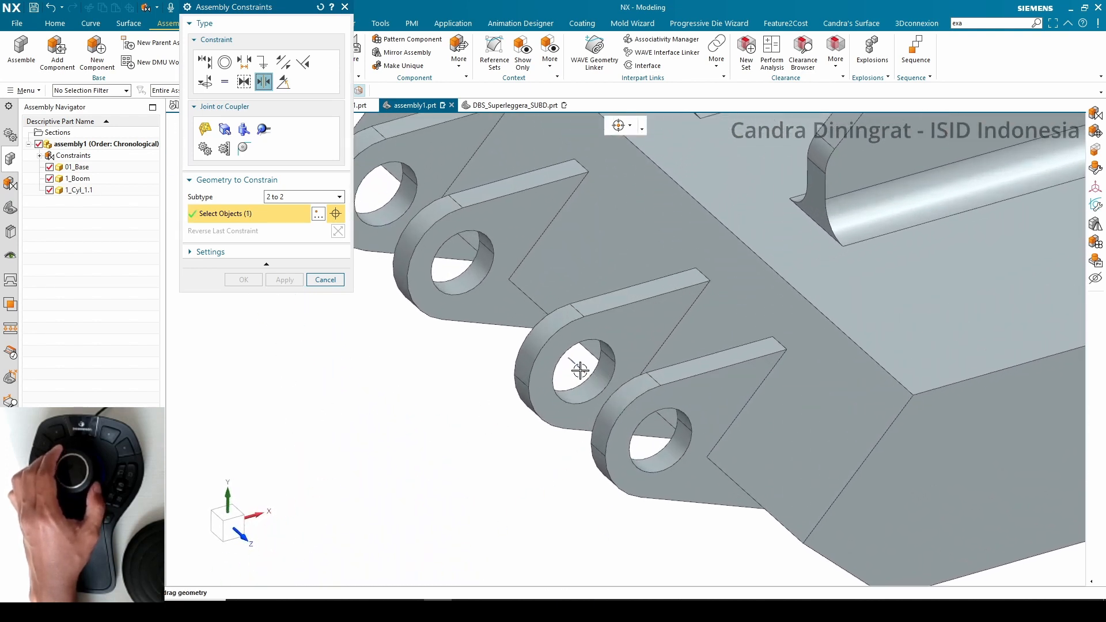
# Align the cylinder's eye with the base's front lug hole using a Touch Align constraint set to Align
pyautogui.click(580, 369)
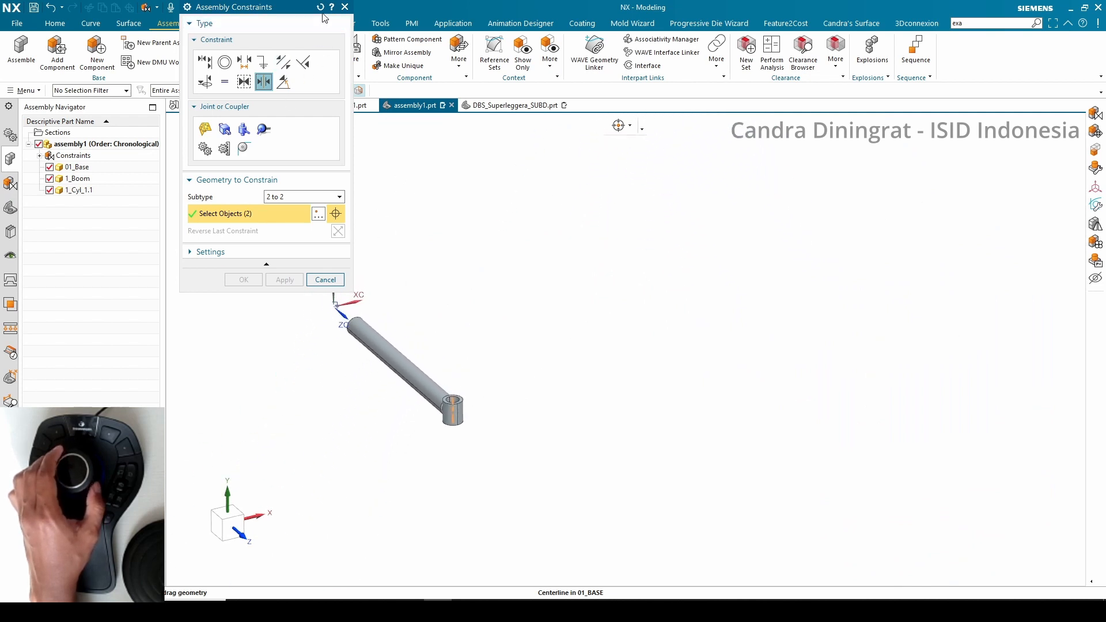
pyautogui.click(206, 64)
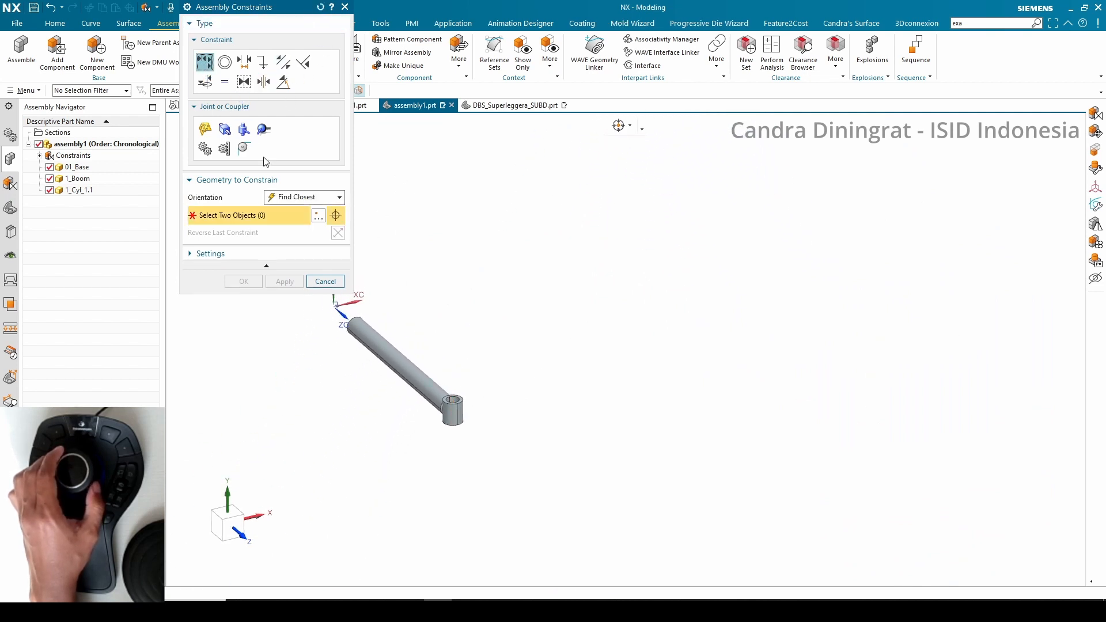
pyautogui.click(296, 246)
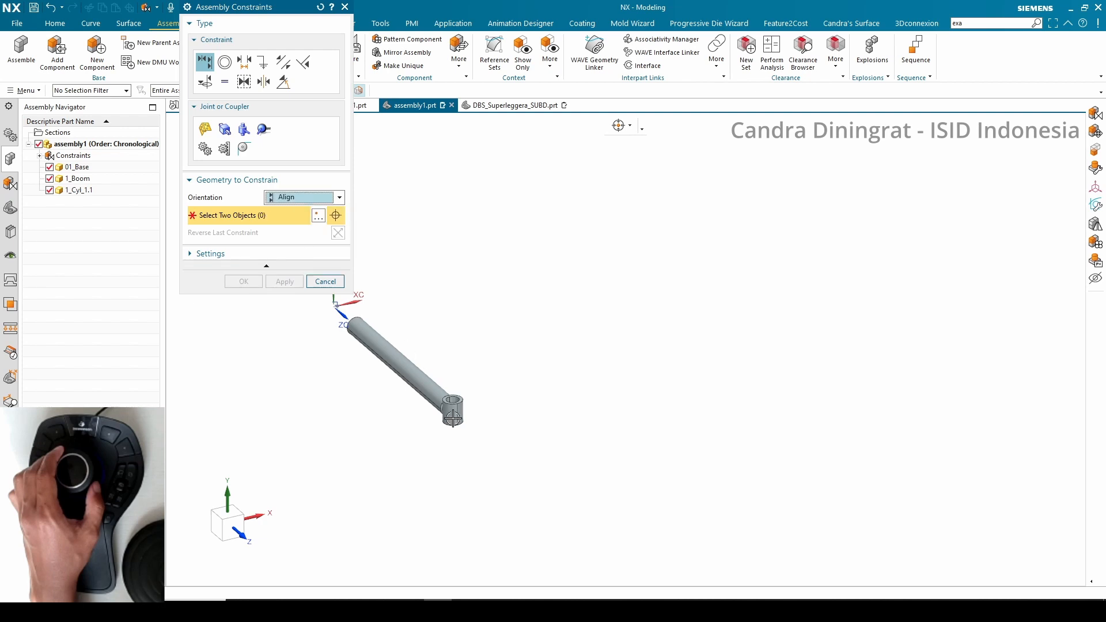
pyautogui.click(376, 439)
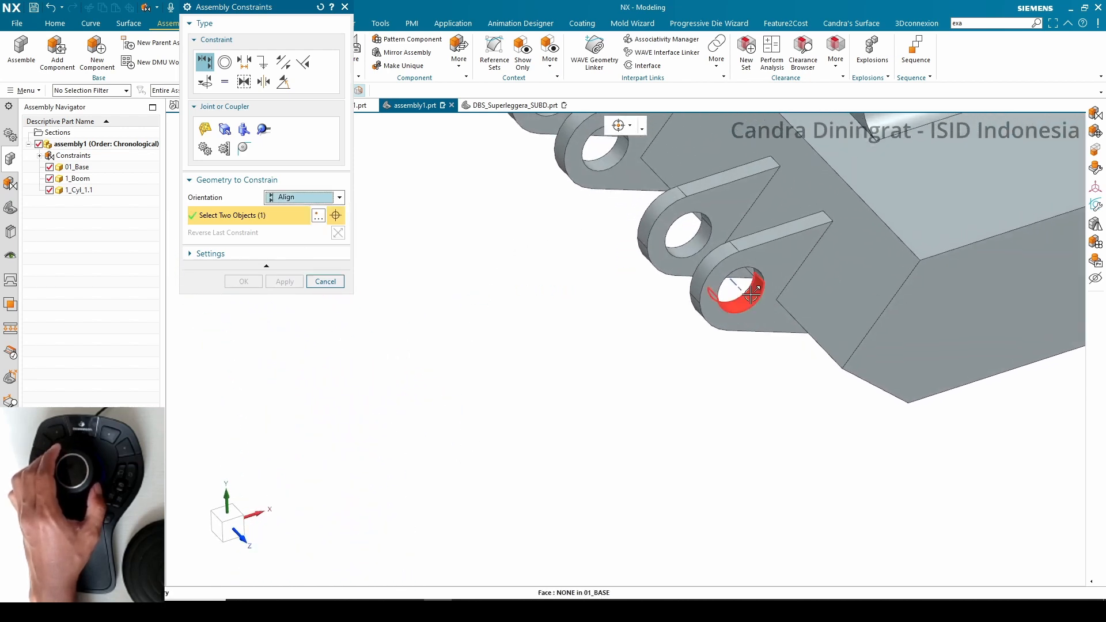
pyautogui.click(739, 288)
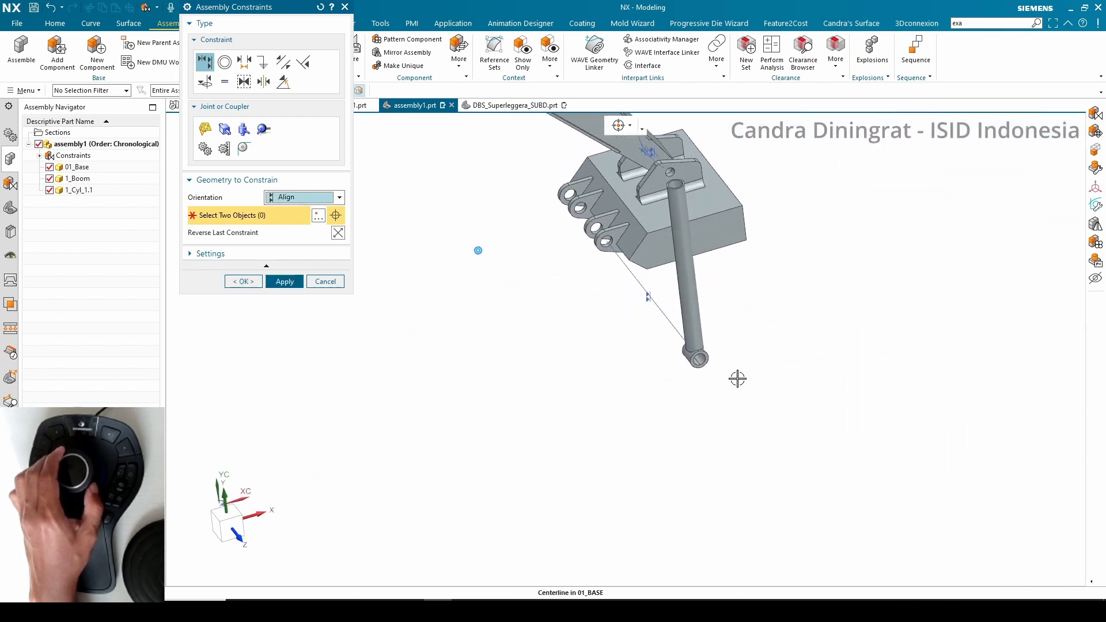
# Add a Touch Align constraint set to Infer Center/Axis between the cylinder's eye and the base lug hole
pyautogui.click(299, 197)
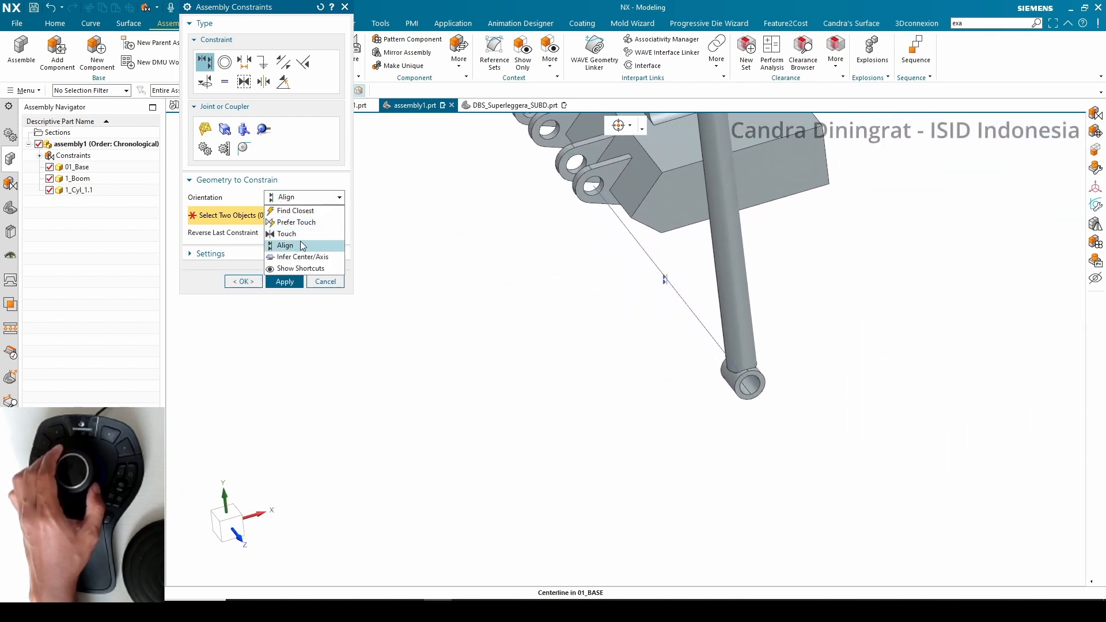
pyautogui.click(303, 33)
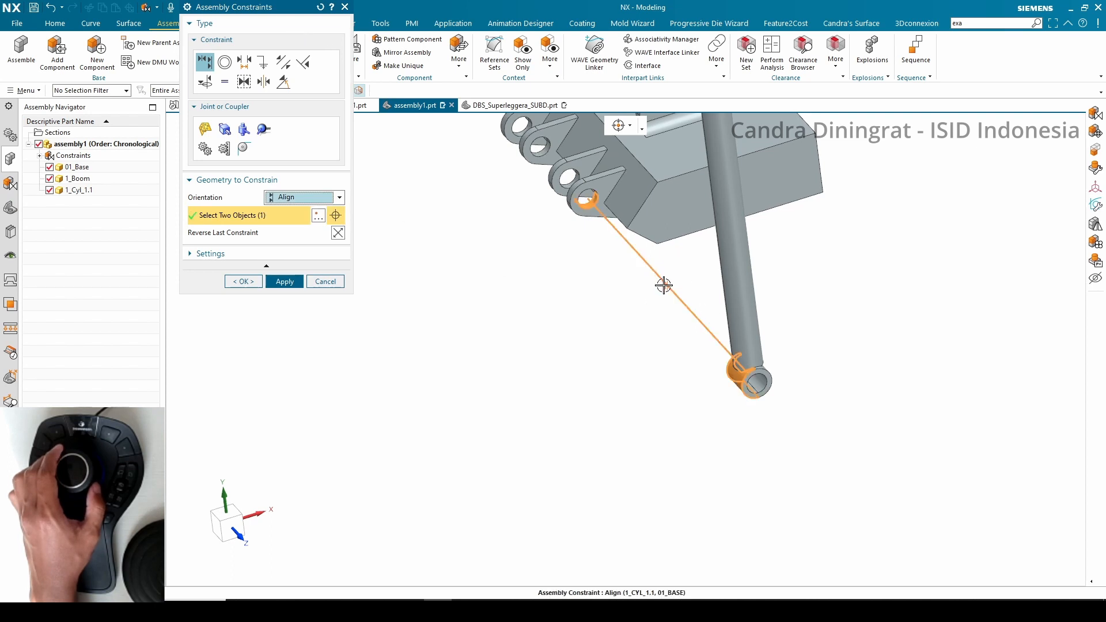
pyautogui.rightClick(663, 285)
pyautogui.click(694, 355)
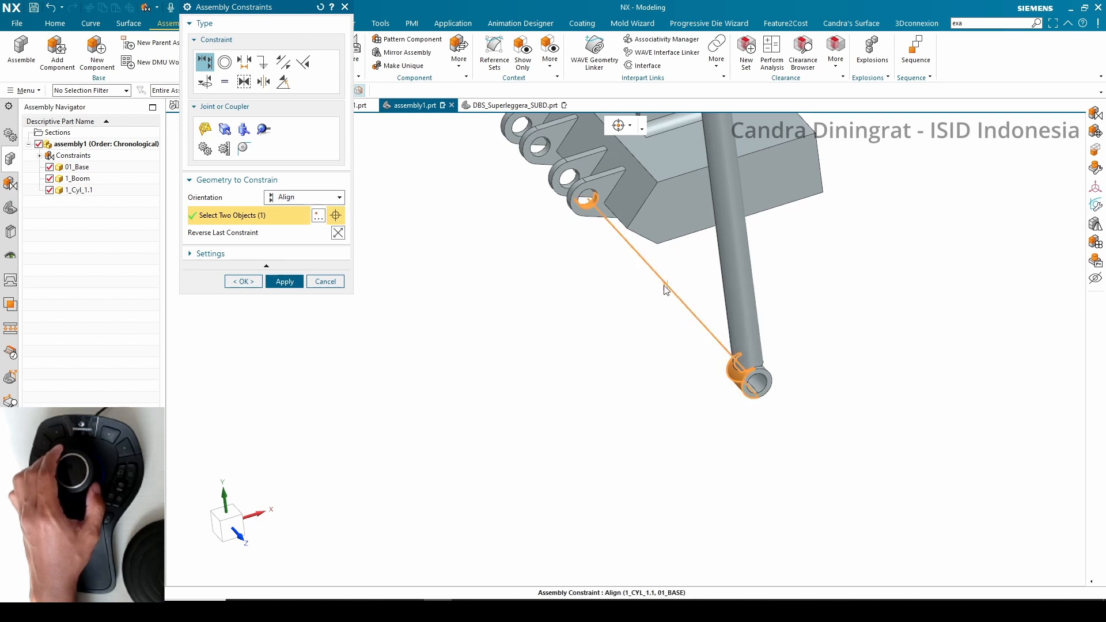
pyautogui.click(294, 197)
pyautogui.click(303, 258)
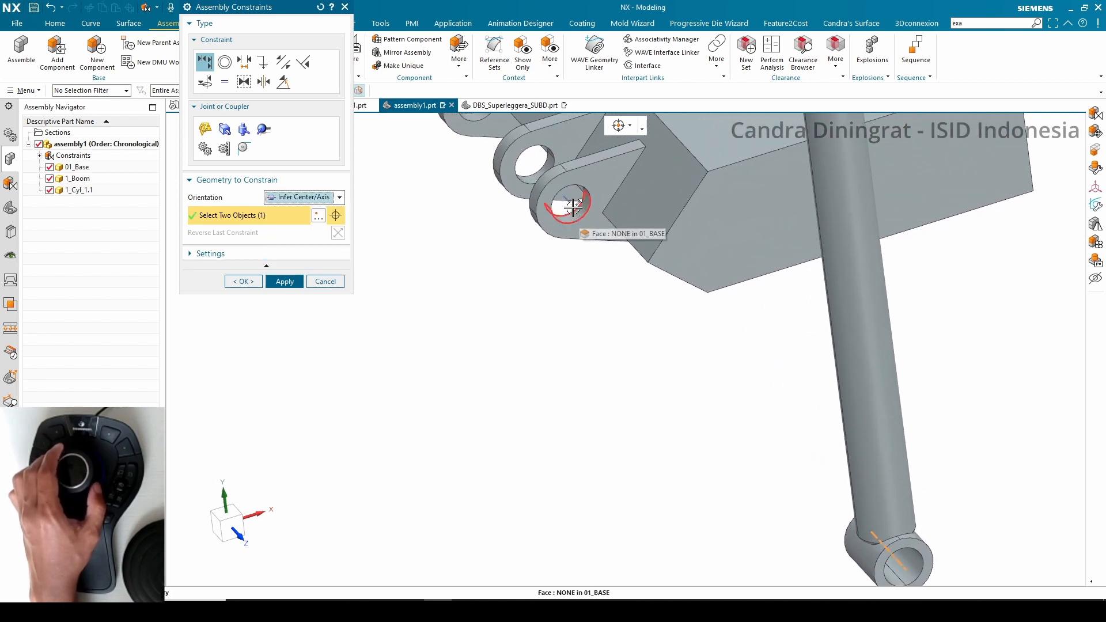
pyautogui.click(570, 205)
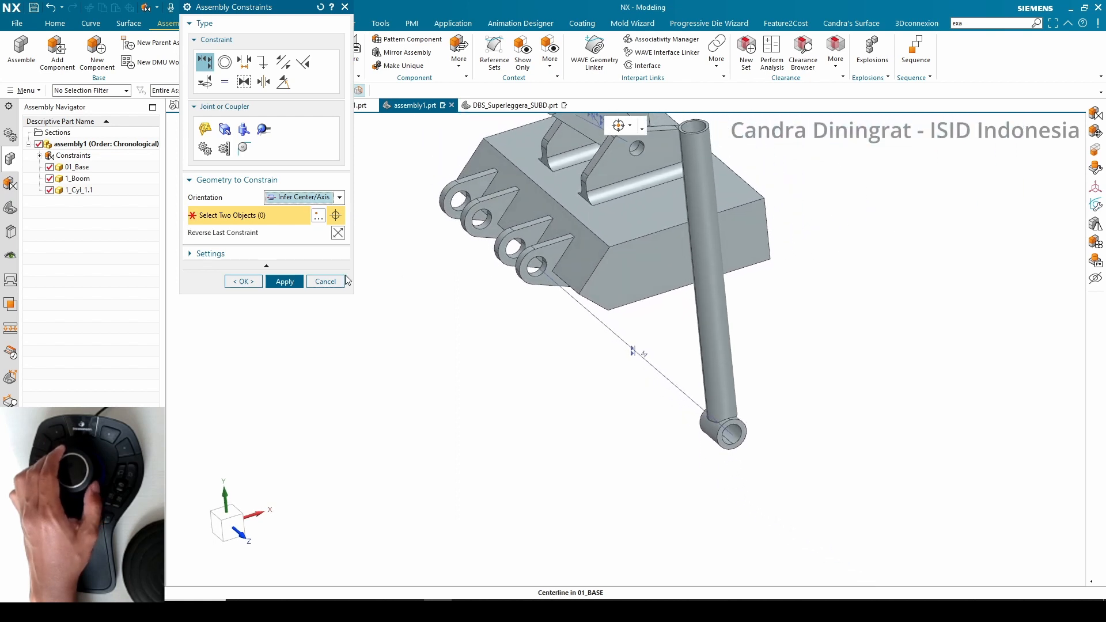
# Touch the cylinder eye's end face against the base lug's side face, then close the Assembly Constraints dialog
pyautogui.click(298, 198)
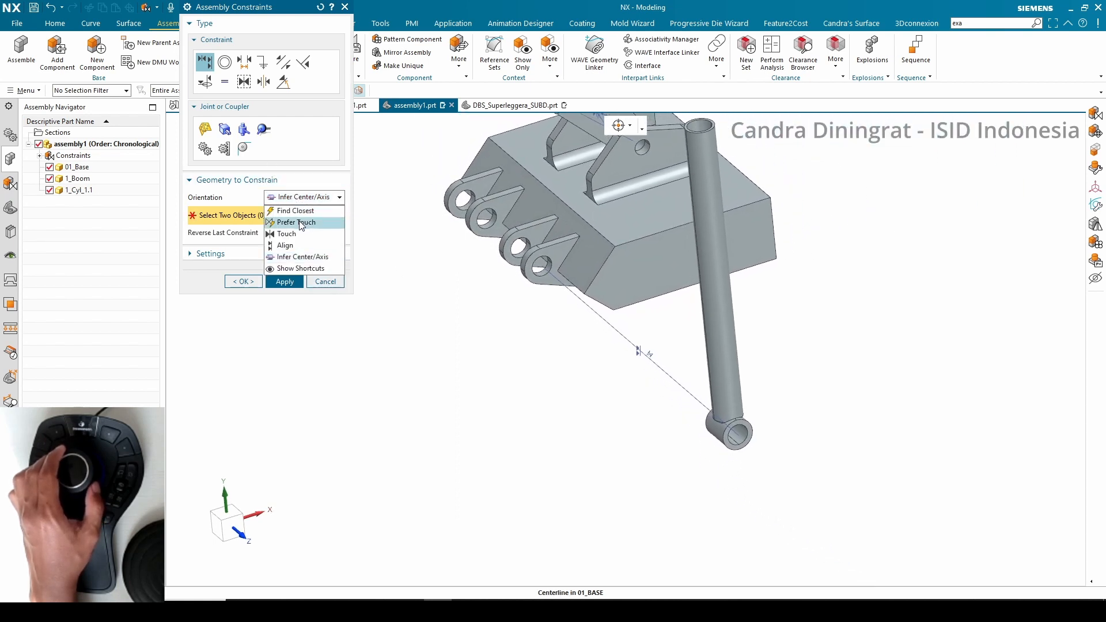
pyautogui.click(297, 212)
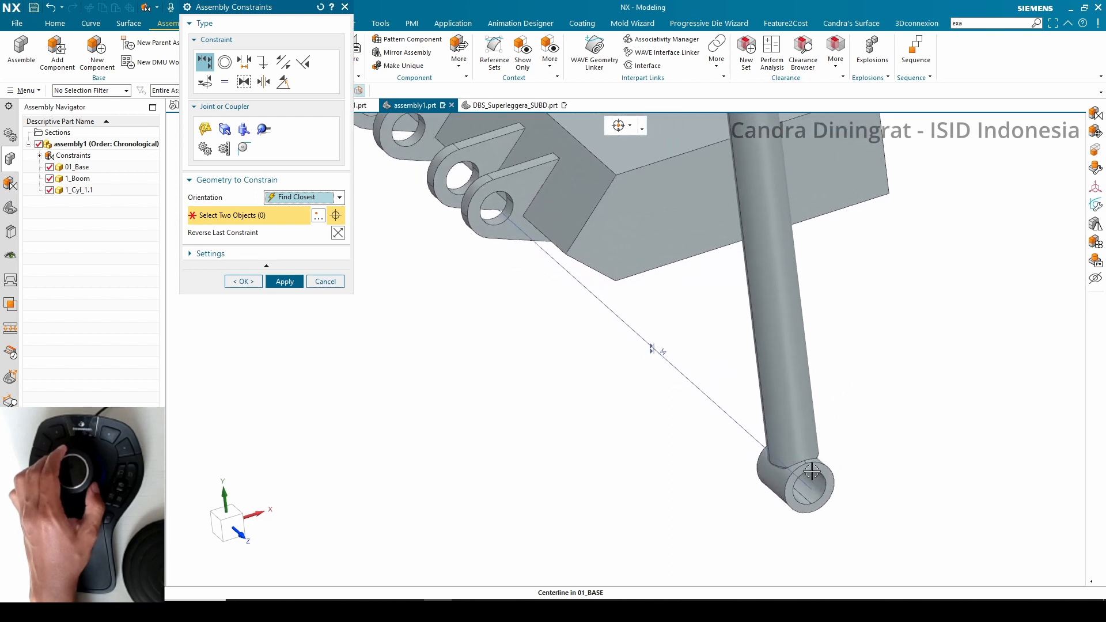
pyautogui.click(298, 199)
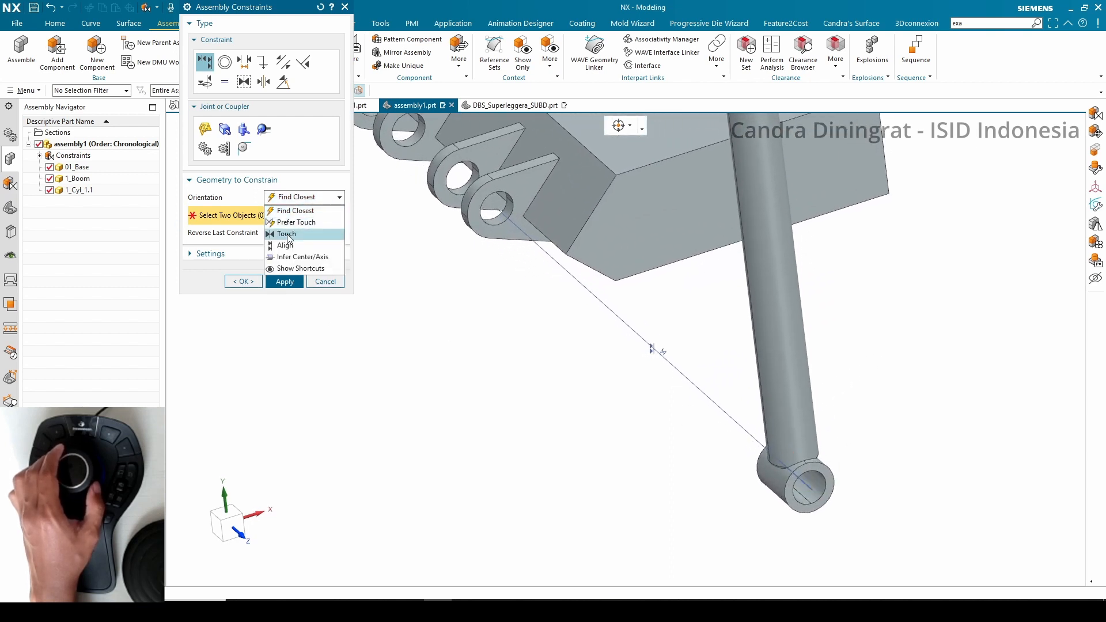
pyautogui.click(288, 235)
pyautogui.click(820, 467)
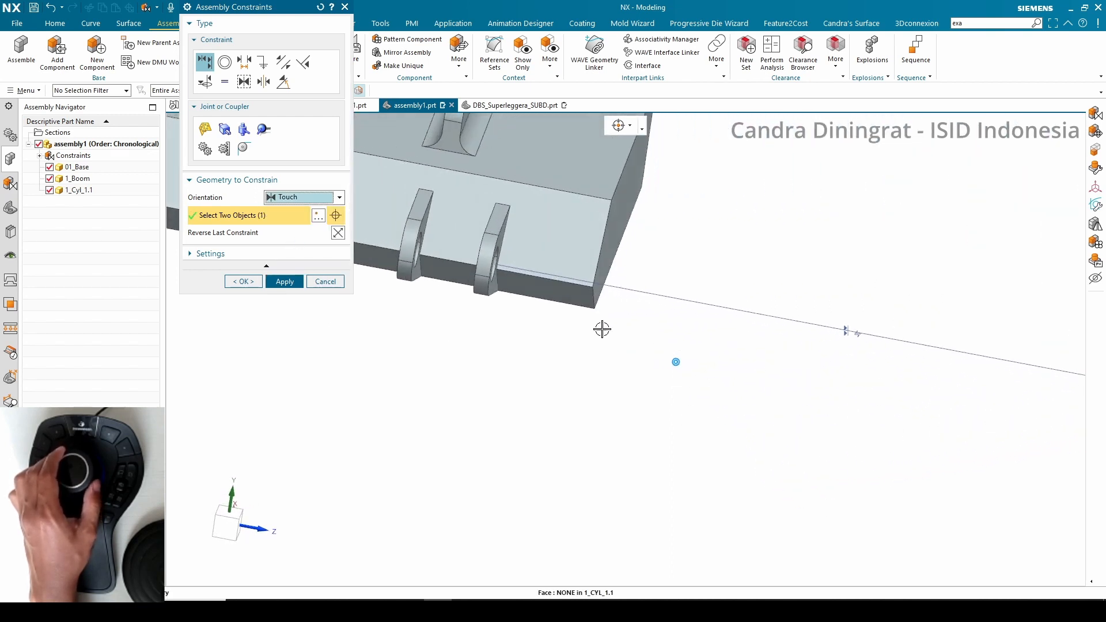
pyautogui.click(581, 314)
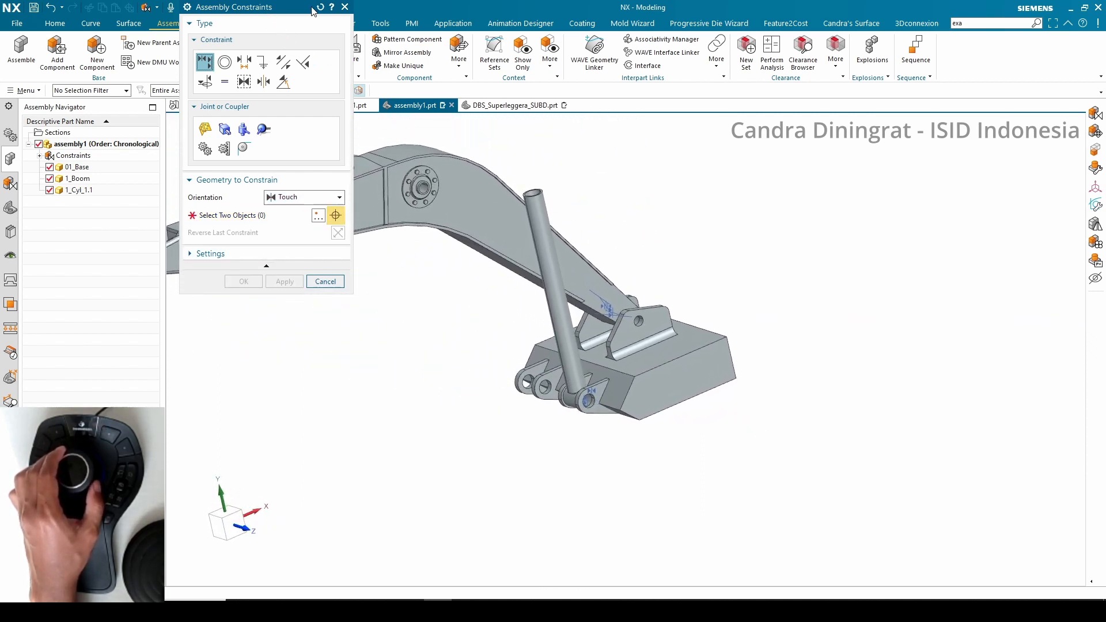
pyautogui.click(344, 6)
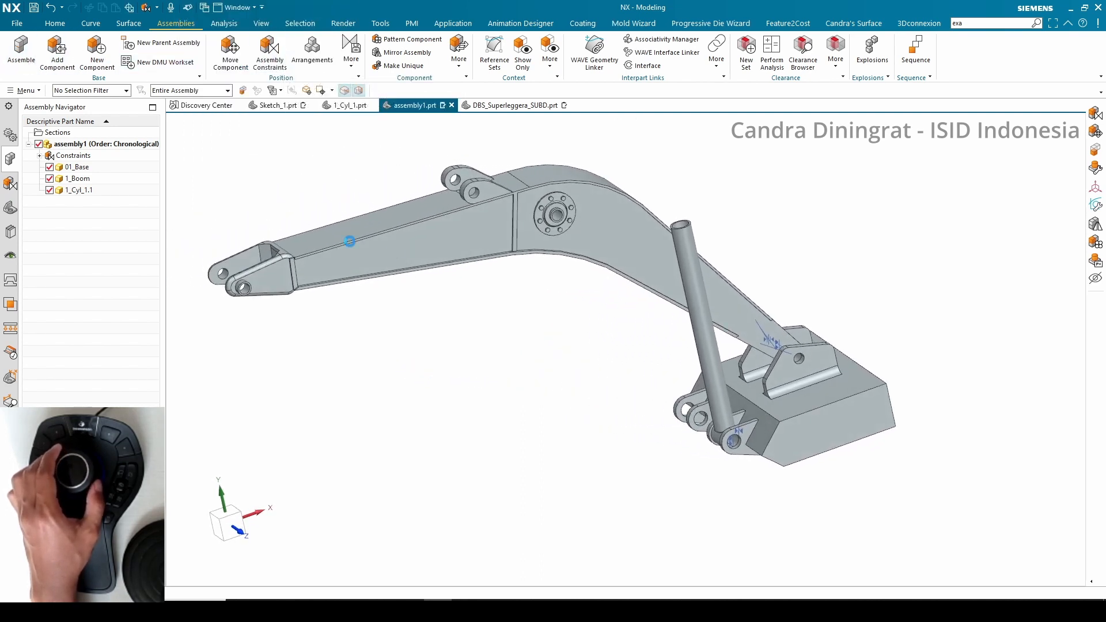
# Add the 1_Rod_1 component to the assembly, placing it beside the boom and keeping the changes
pyautogui.click(21, 51)
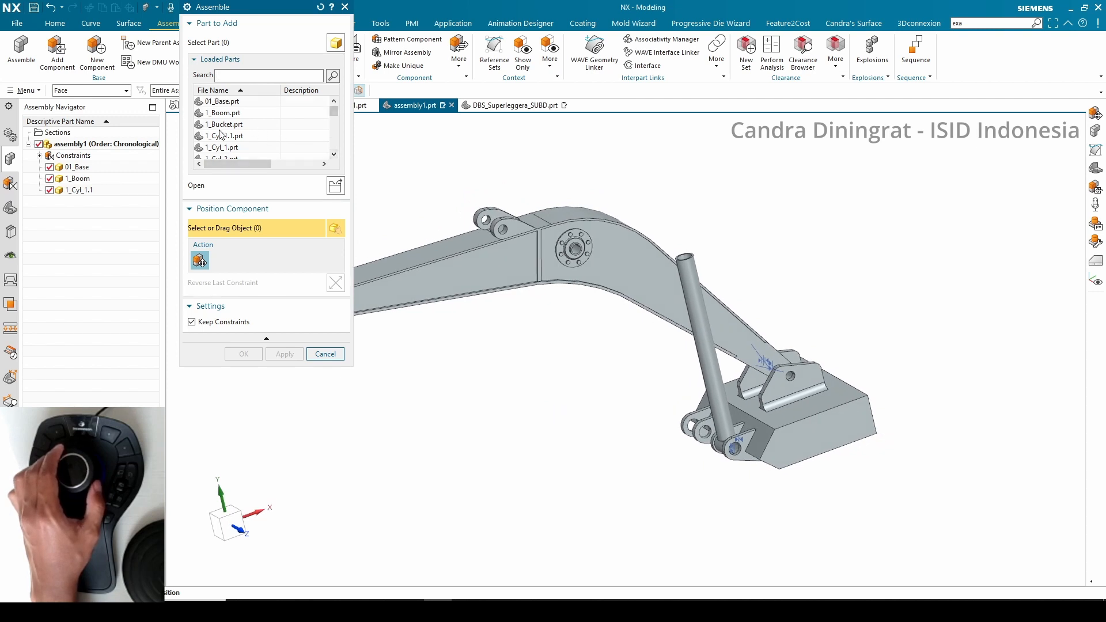
pyautogui.moveTo(221, 129)
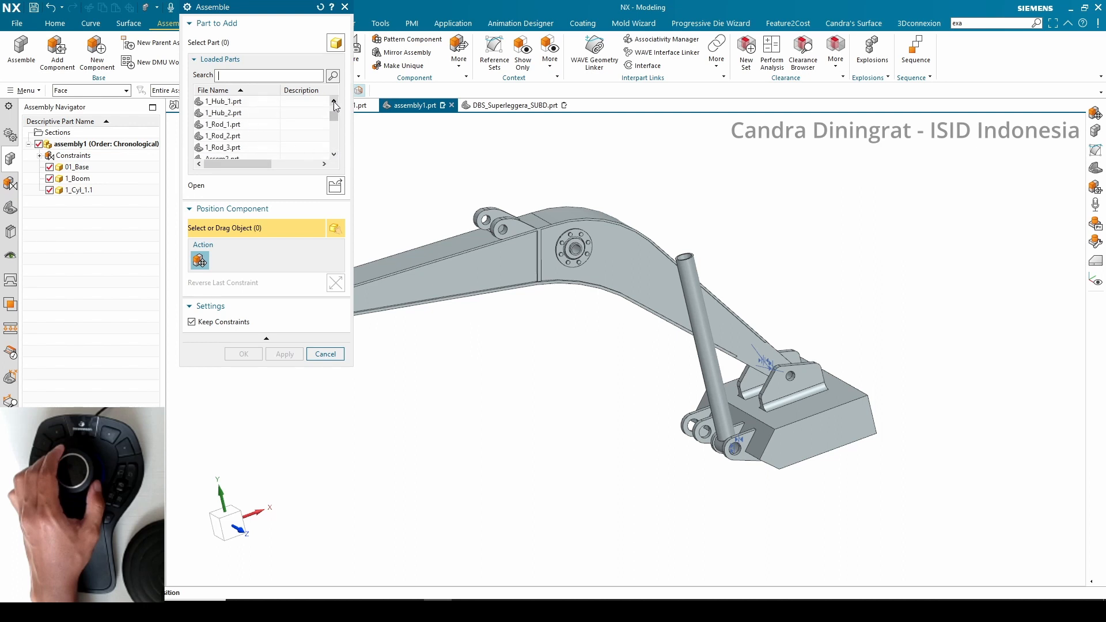
pyautogui.click(225, 124)
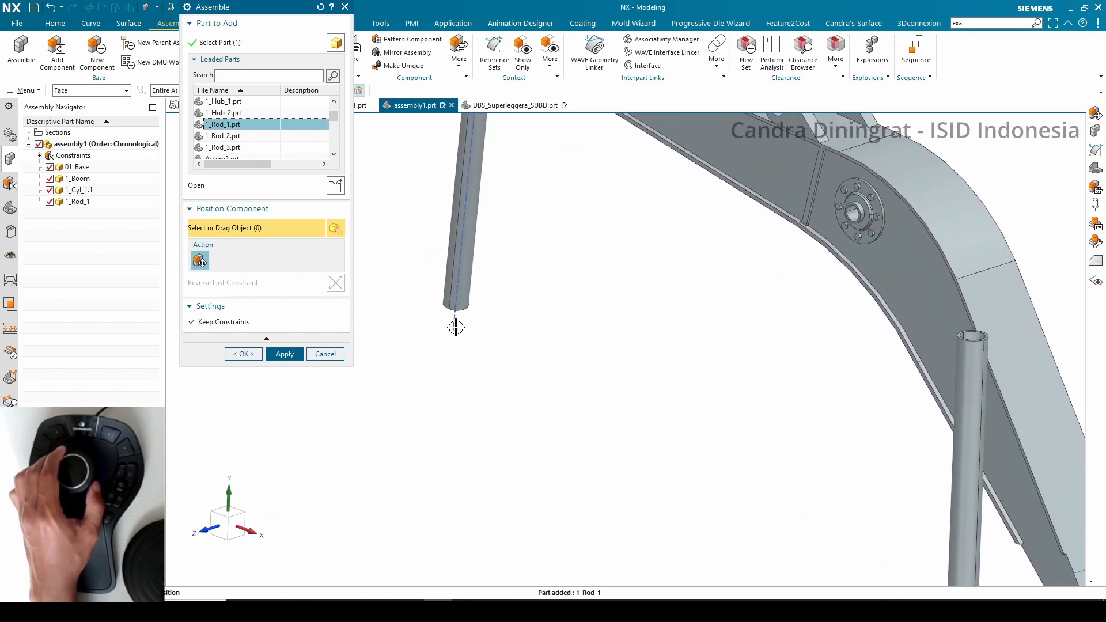
pyautogui.click(459, 269)
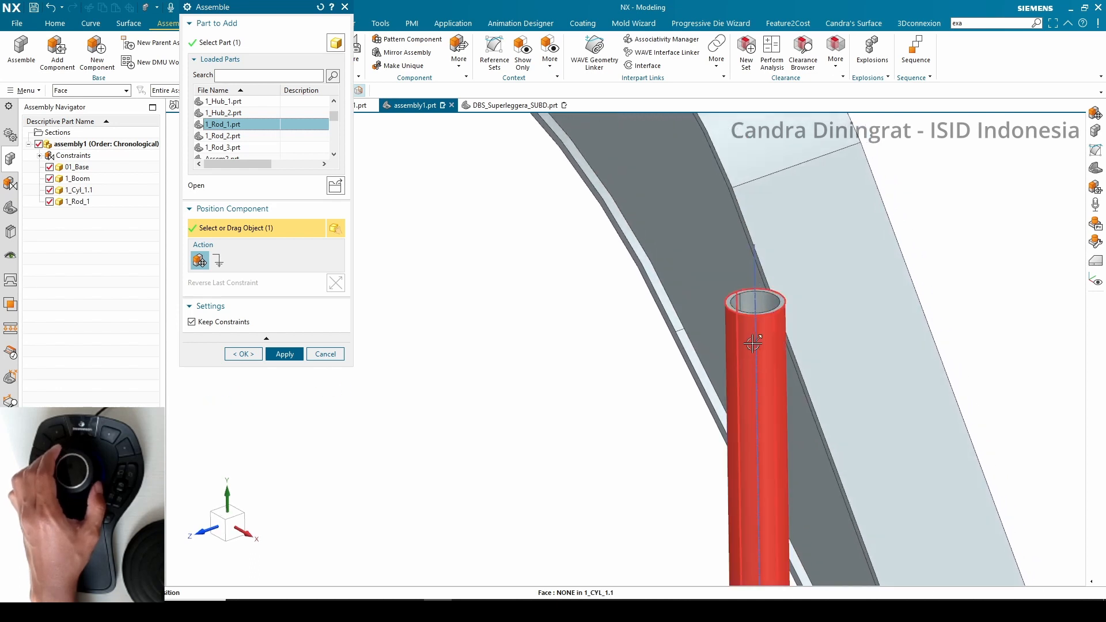
pyautogui.click(219, 260)
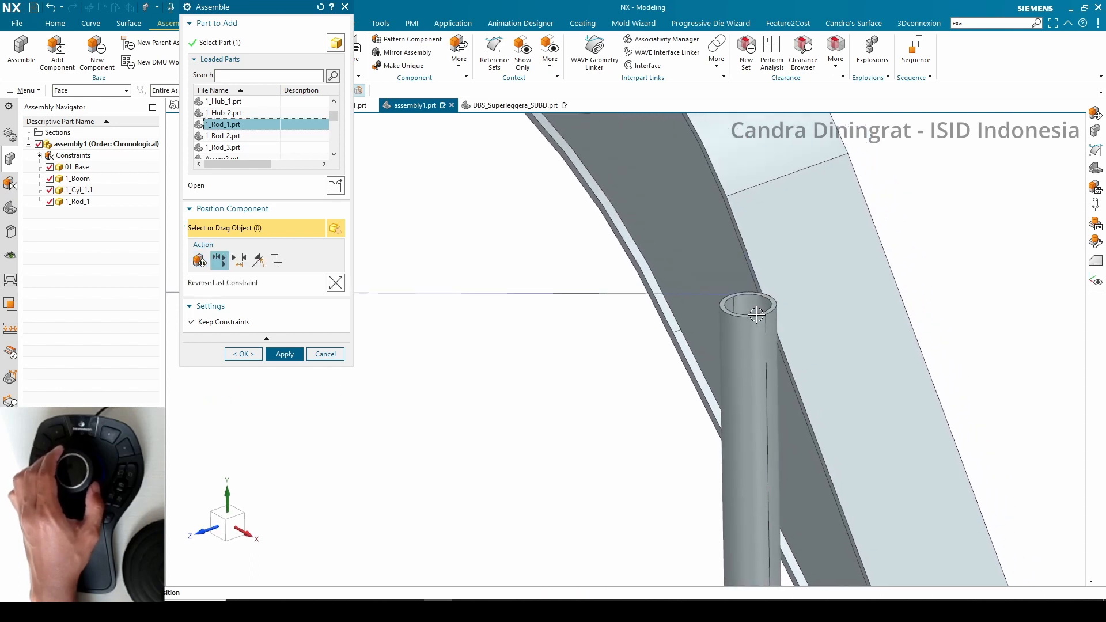
pyautogui.click(324, 354)
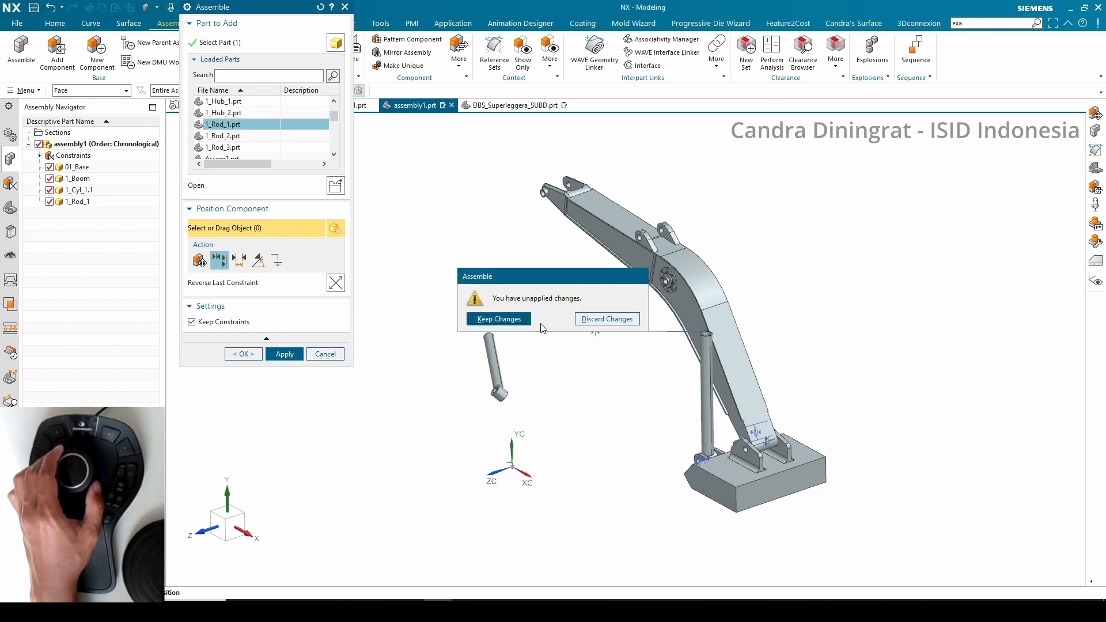
pyautogui.click(499, 319)
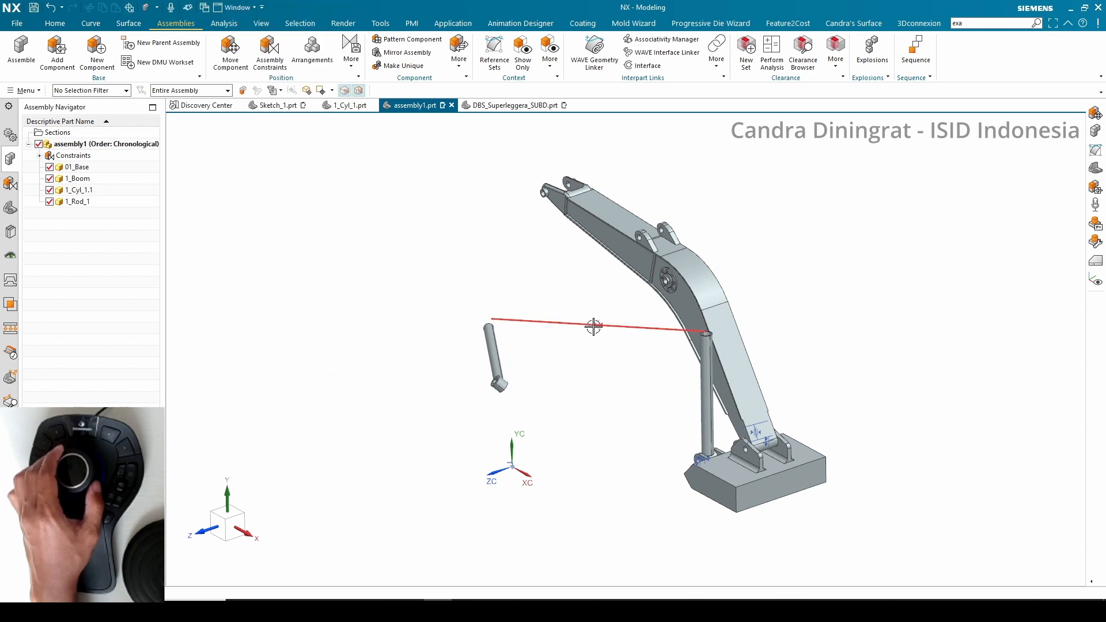
# Constrain the rod coaxially inside the cylinder and its eye to the boom hub using Infer Center/Axis
pyautogui.click(707, 310)
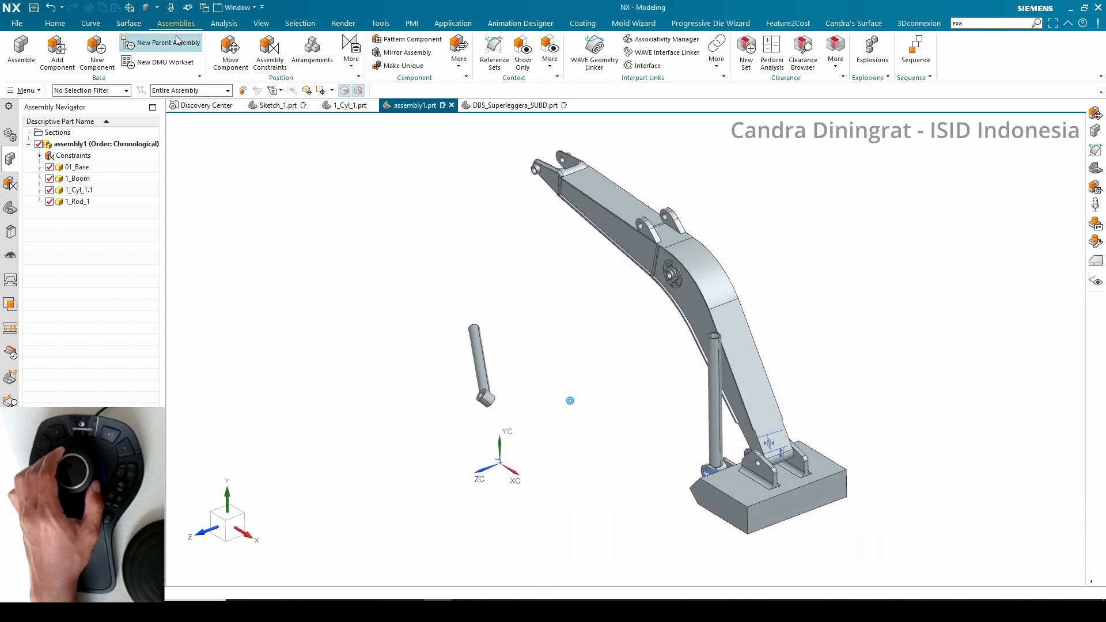
pyautogui.click(274, 52)
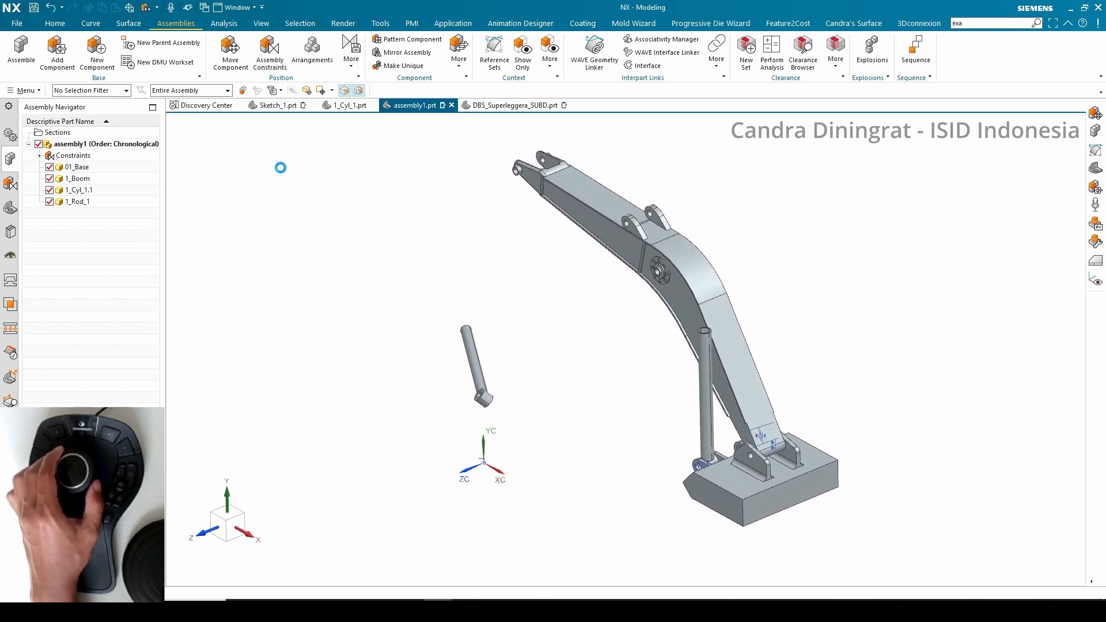
pyautogui.click(285, 199)
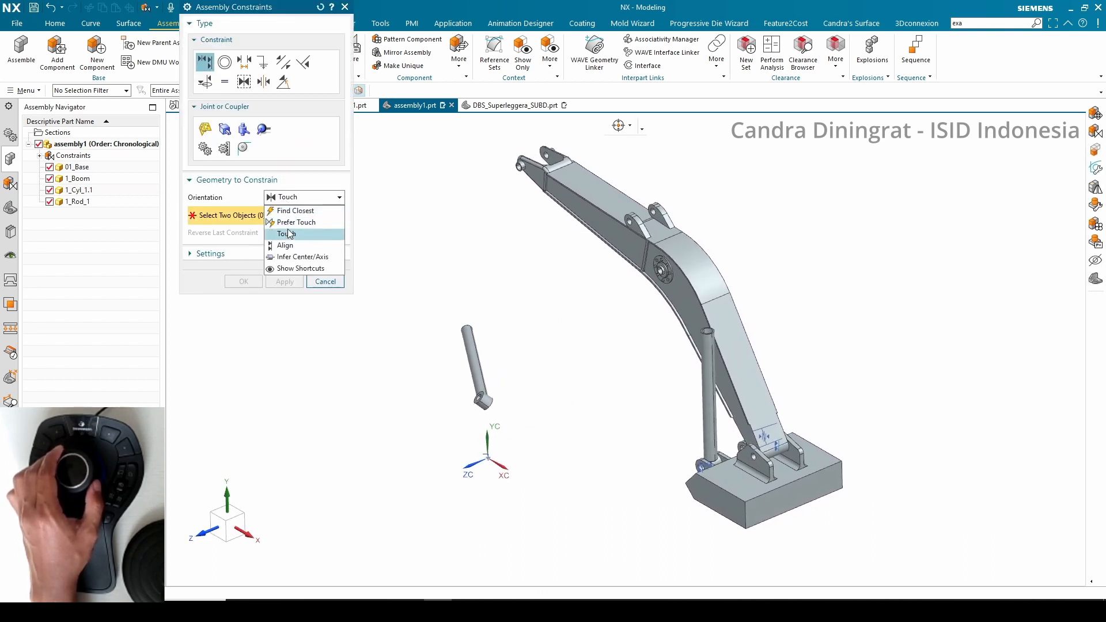
pyautogui.click(300, 257)
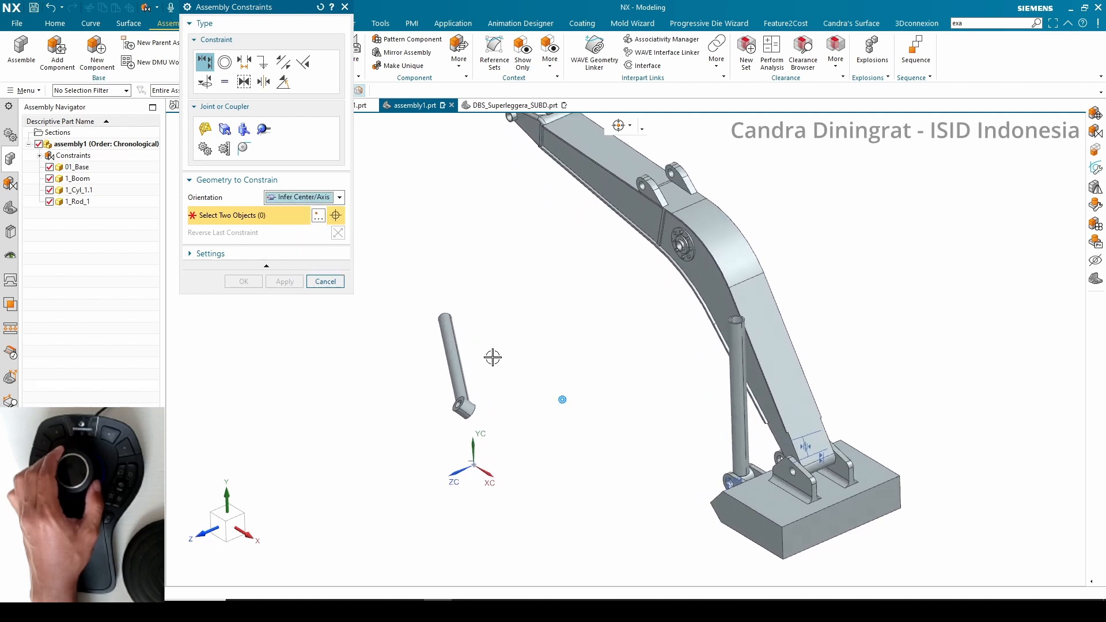
pyautogui.click(444, 342)
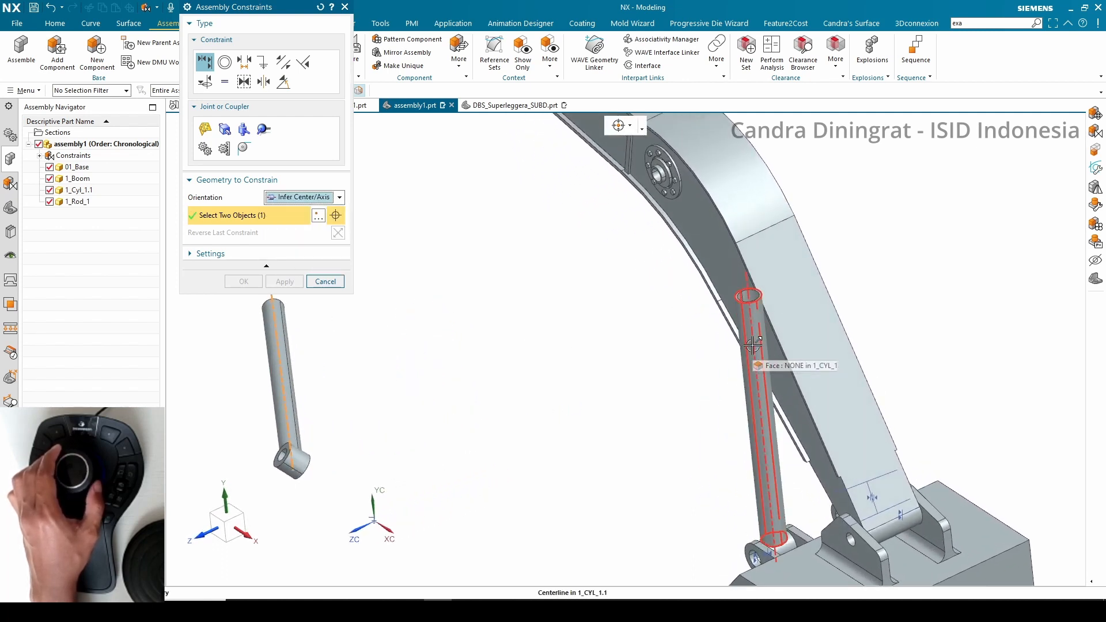
pyautogui.click(750, 344)
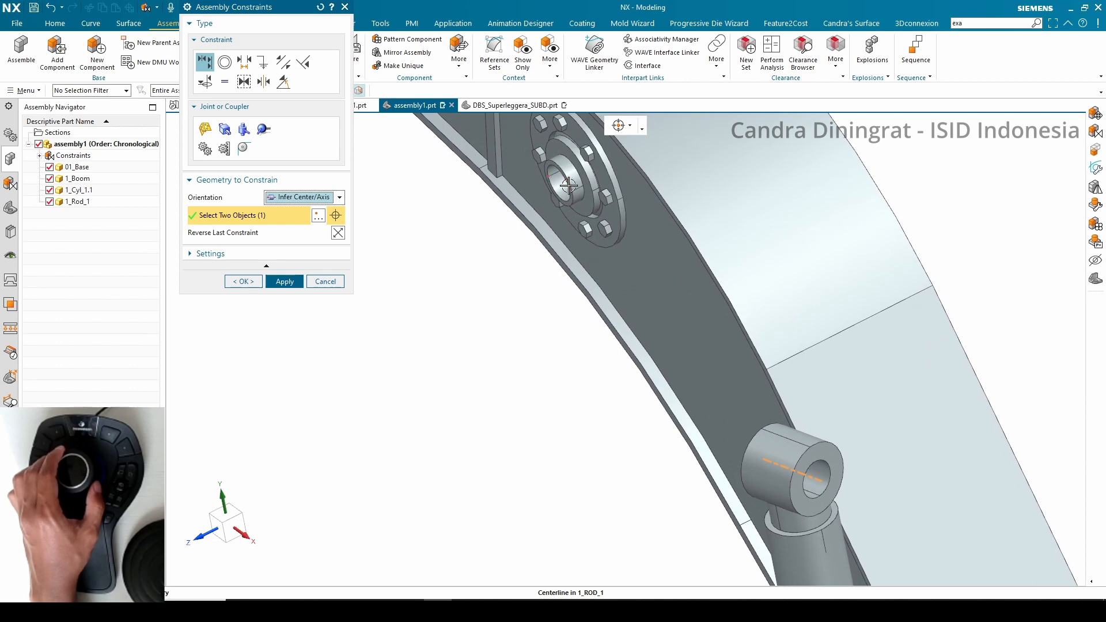
pyautogui.click(560, 183)
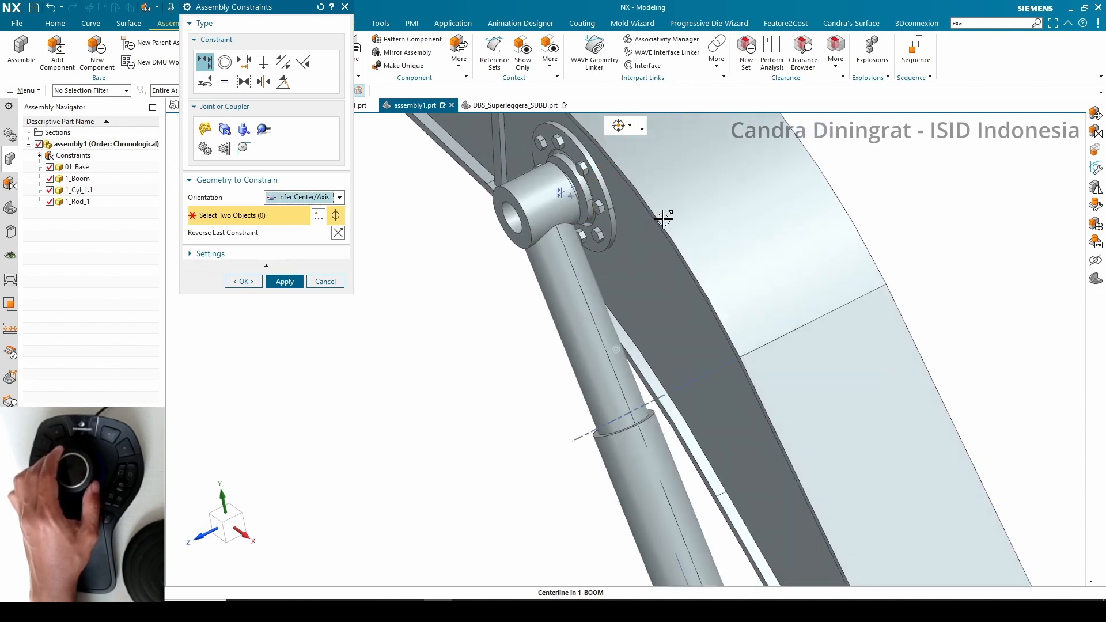
pyautogui.click(231, 283)
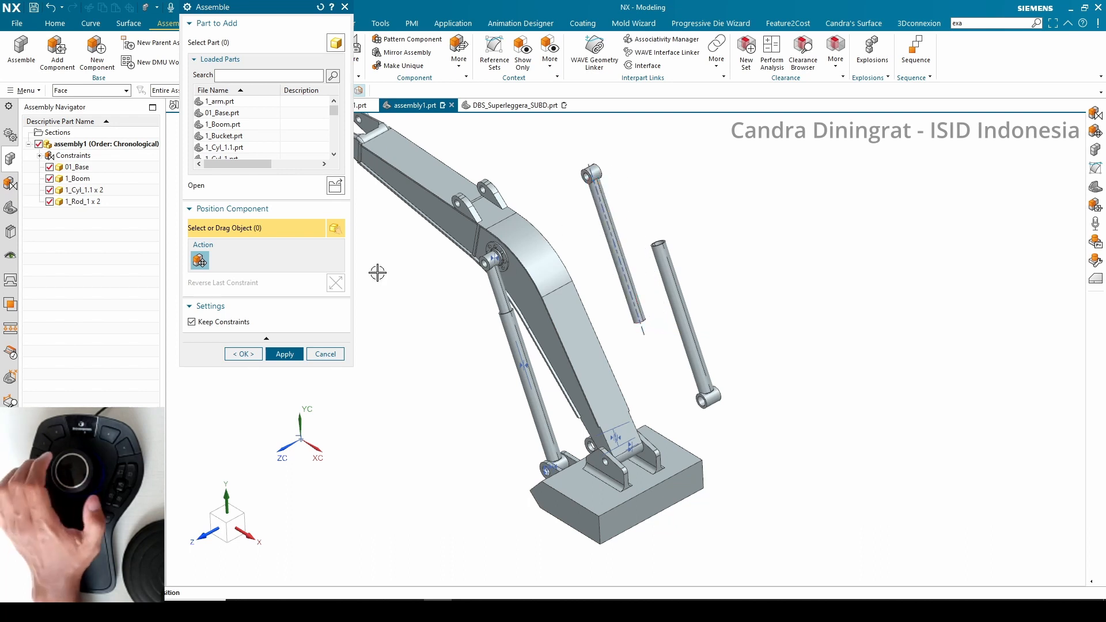
# Place the second cylinder and rod copies and align the second cylinder's eye with the base's other lug hole
pyautogui.click(249, 354)
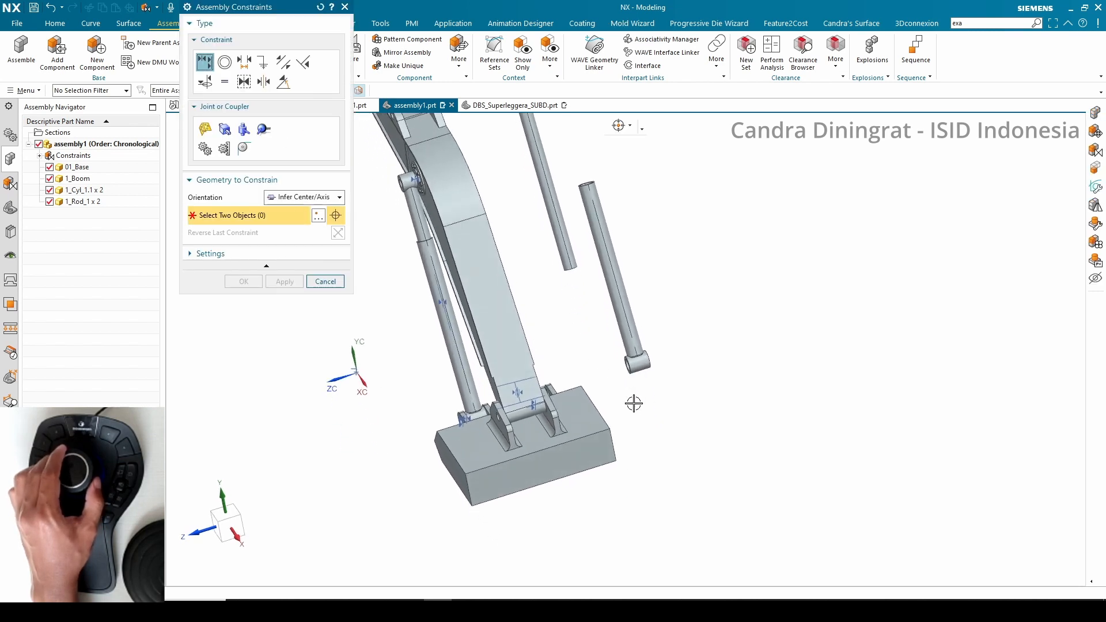
pyautogui.click(620, 268)
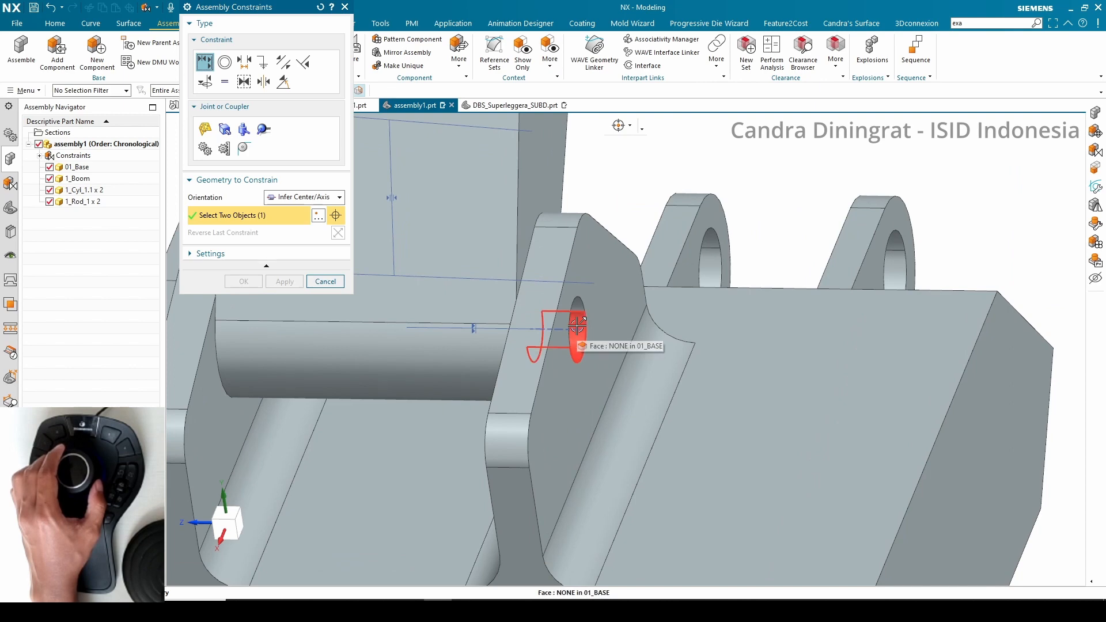
pyautogui.click(576, 329)
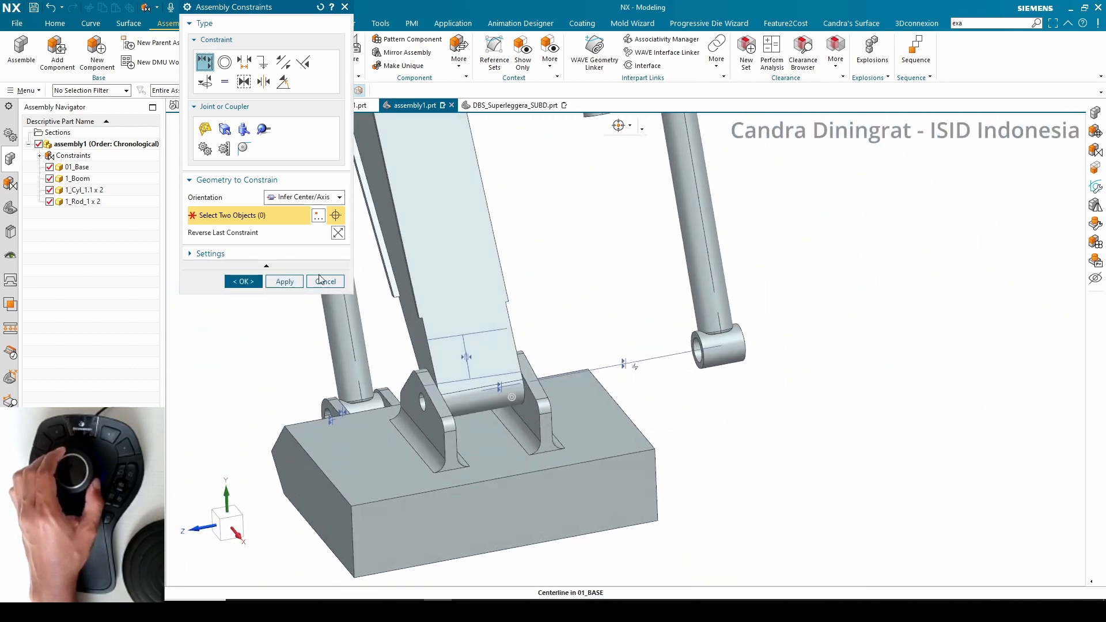
pyautogui.click(249, 284)
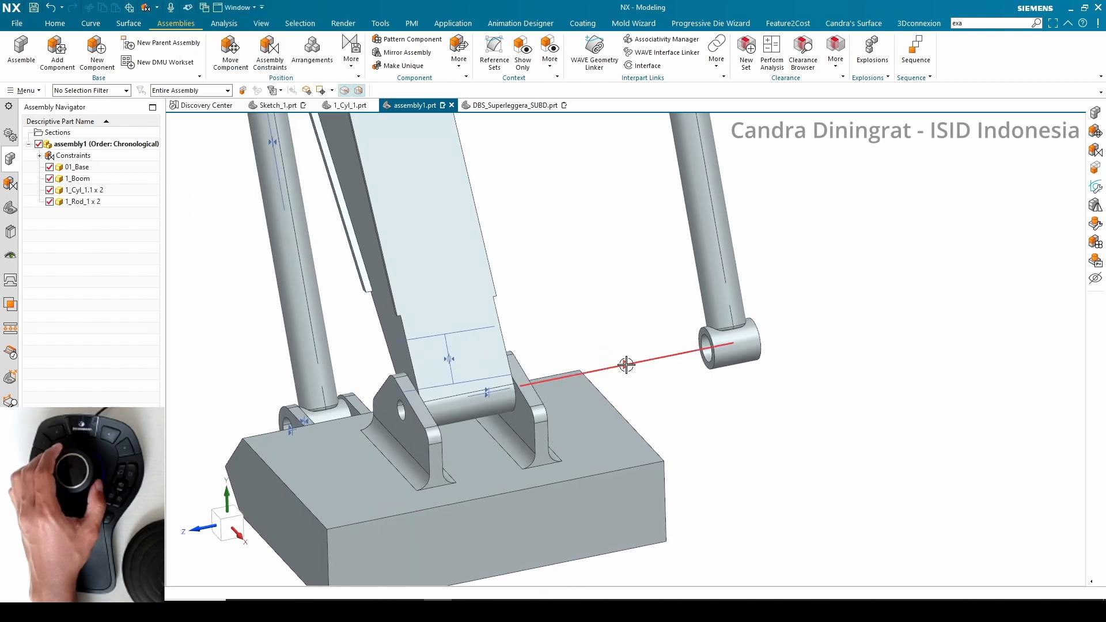
# Add another Infer Center/Axis constraint between the second cylinder's eye and the base lug hole
pyautogui.click(702, 345)
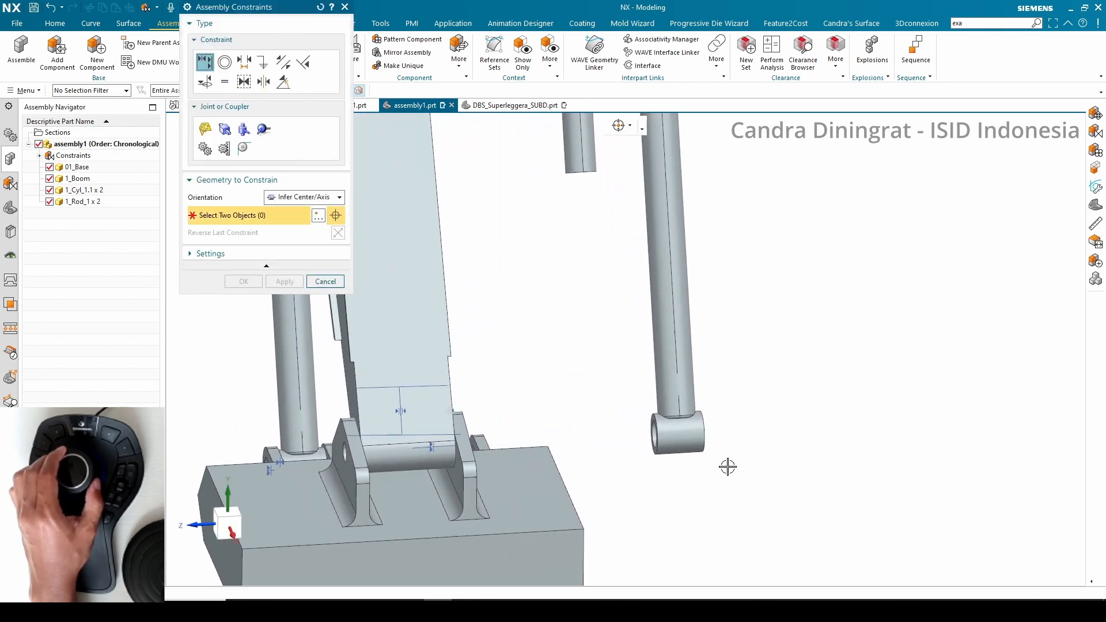
pyautogui.click(687, 437)
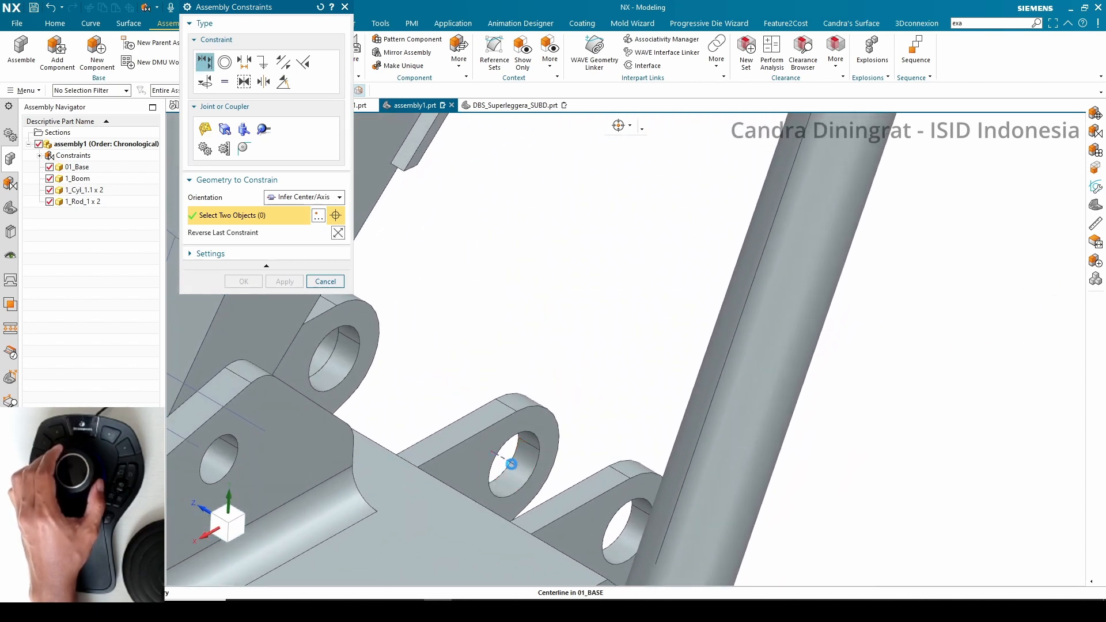
pyautogui.click(511, 464)
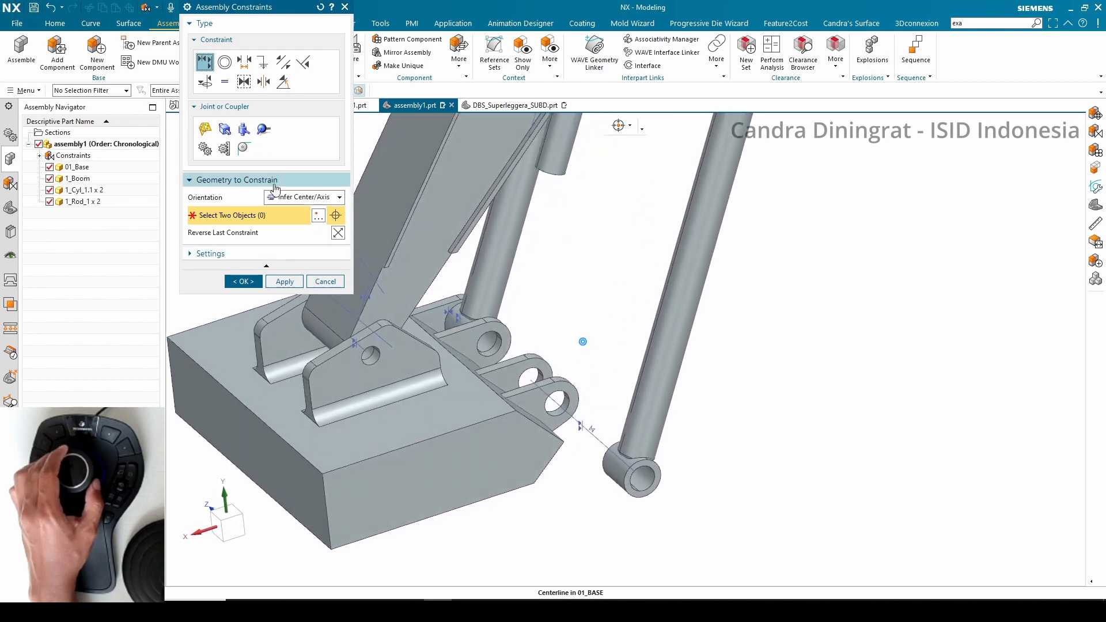
pyautogui.click(300, 199)
pyautogui.click(297, 220)
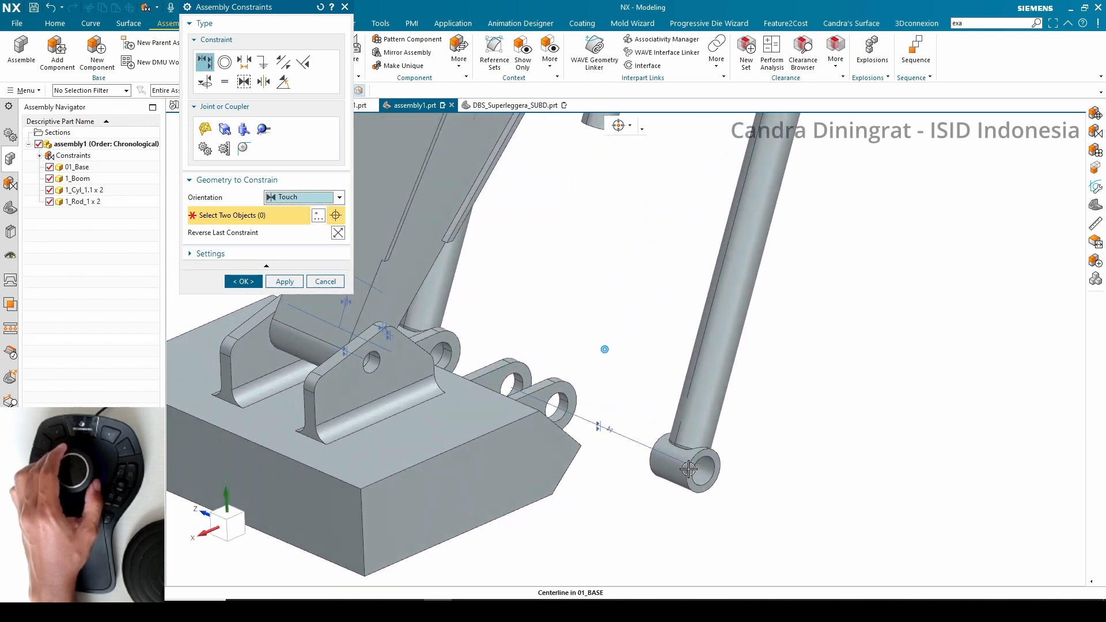
pyautogui.click(827, 426)
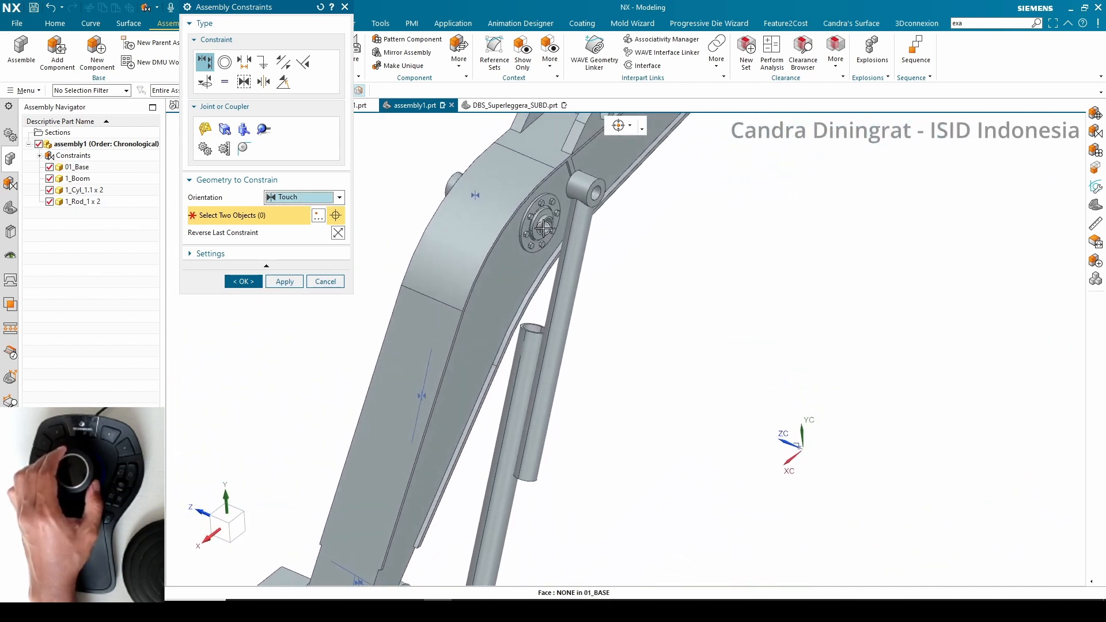
# Align the second rod's eye with the boom hub and its axis with the second cylinder using Infer Center/Axis
pyautogui.click(288, 197)
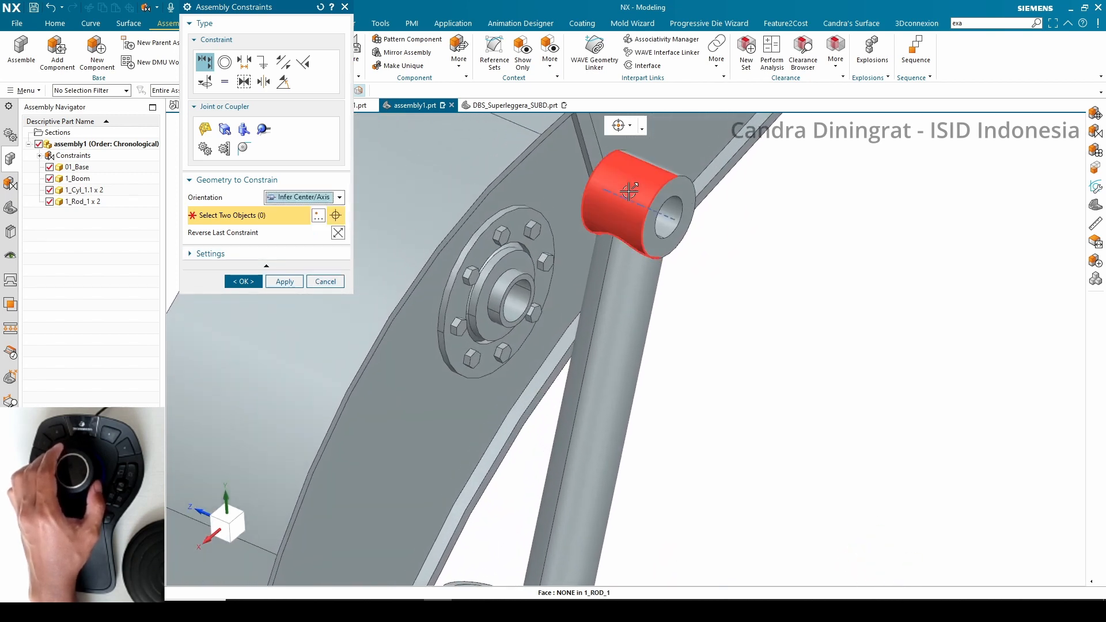
pyautogui.click(513, 299)
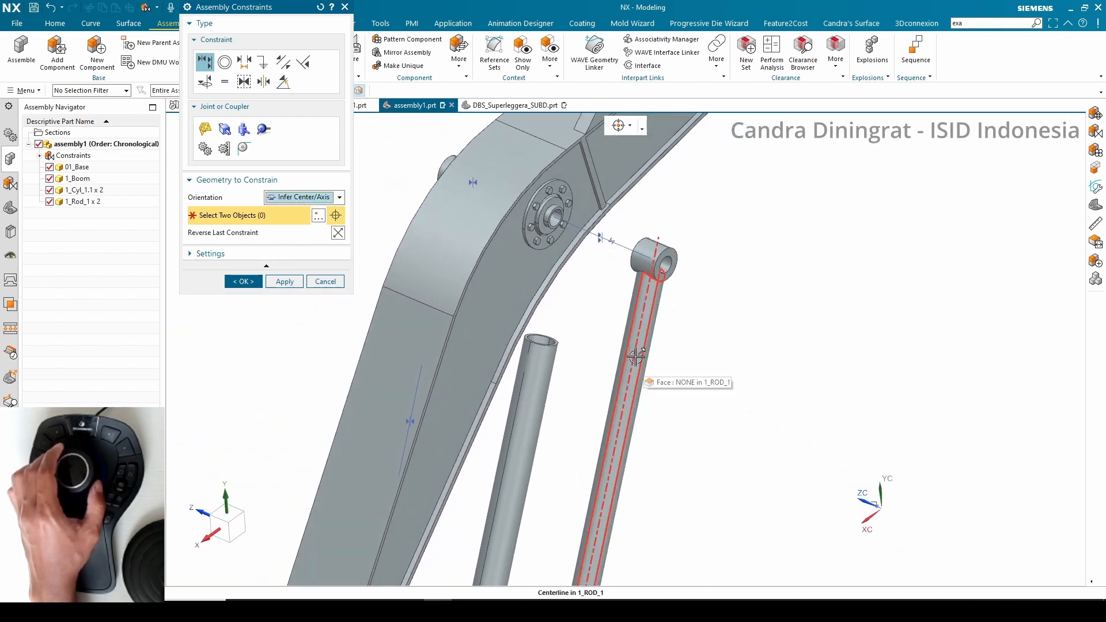
pyautogui.click(534, 327)
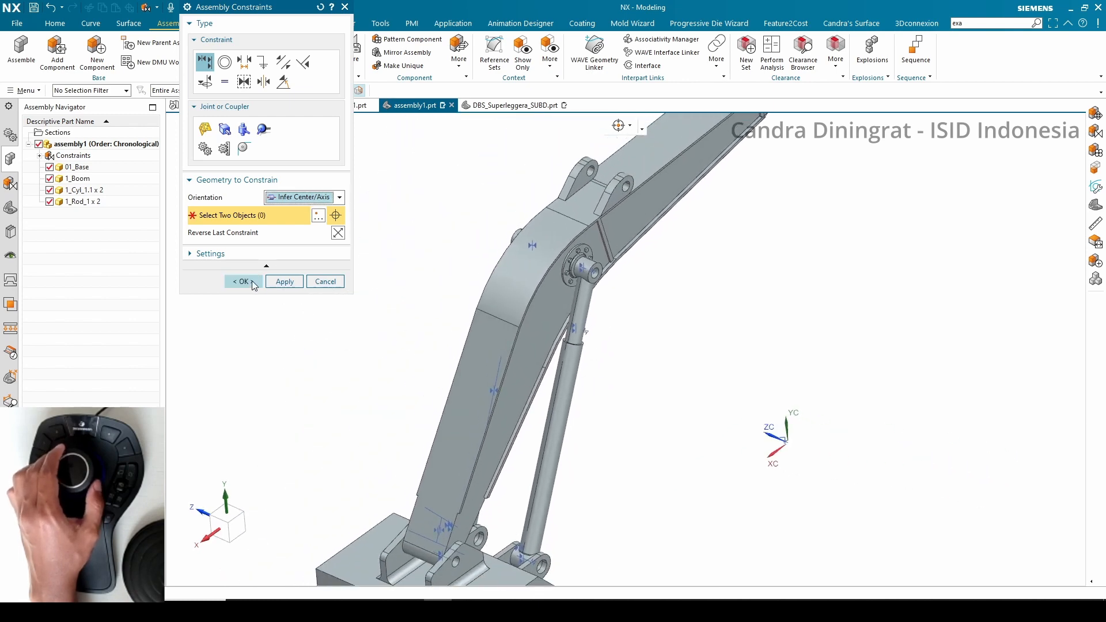
pyautogui.click(253, 285)
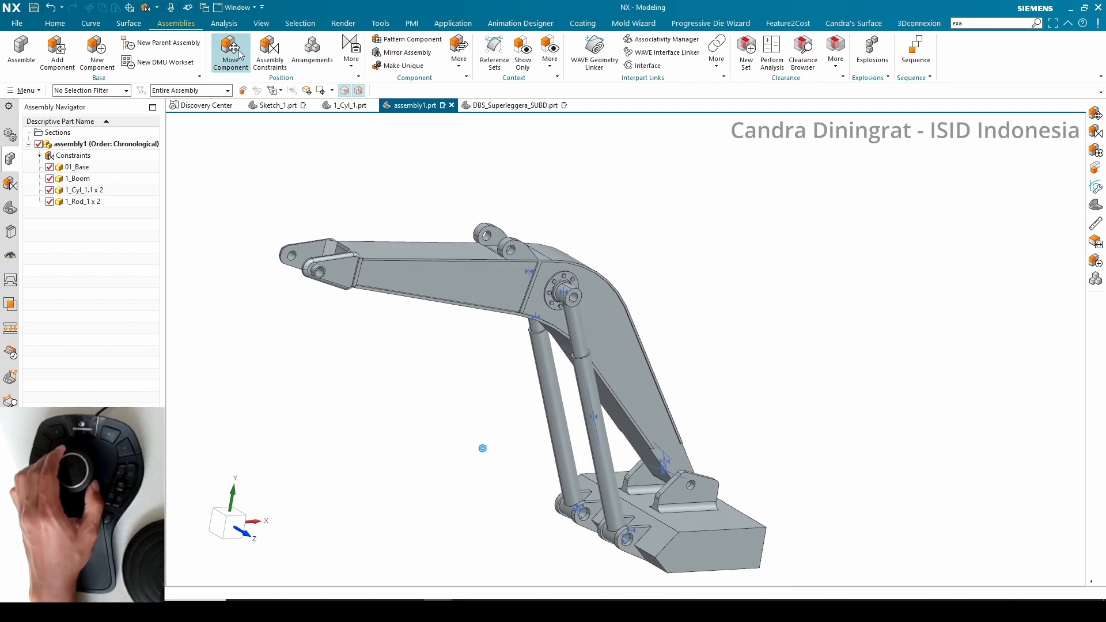
# Reposition the boom with Move Component by dragging its dynamic handle
pyautogui.click(382, 264)
pyautogui.hotkey('ctrl', 't')
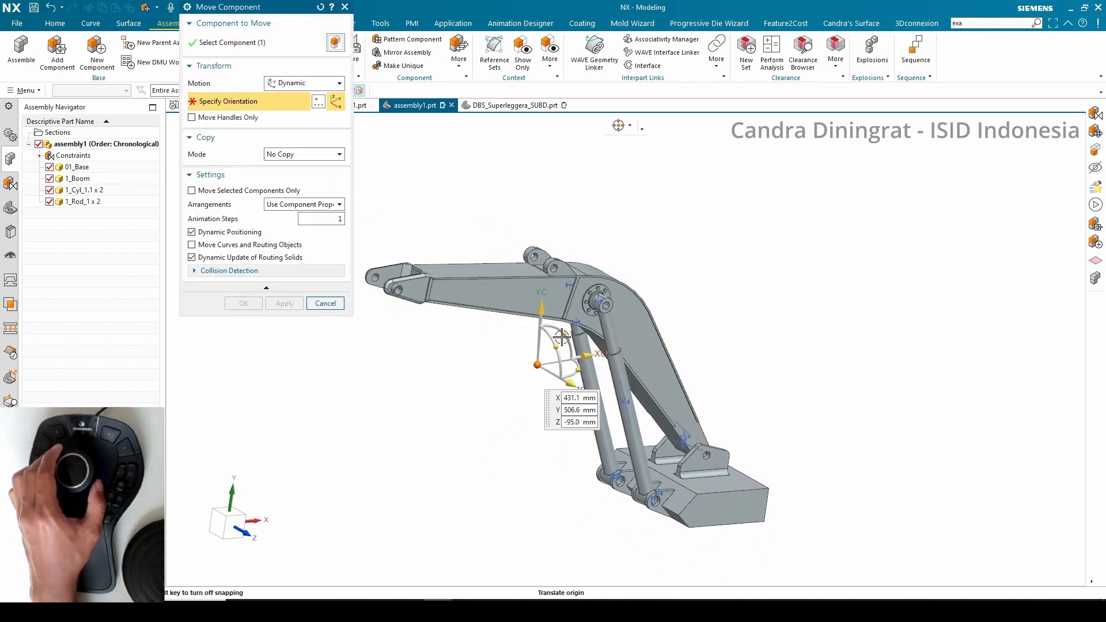
pyautogui.moveTo(552, 334); pyautogui.dragTo(771, 169)
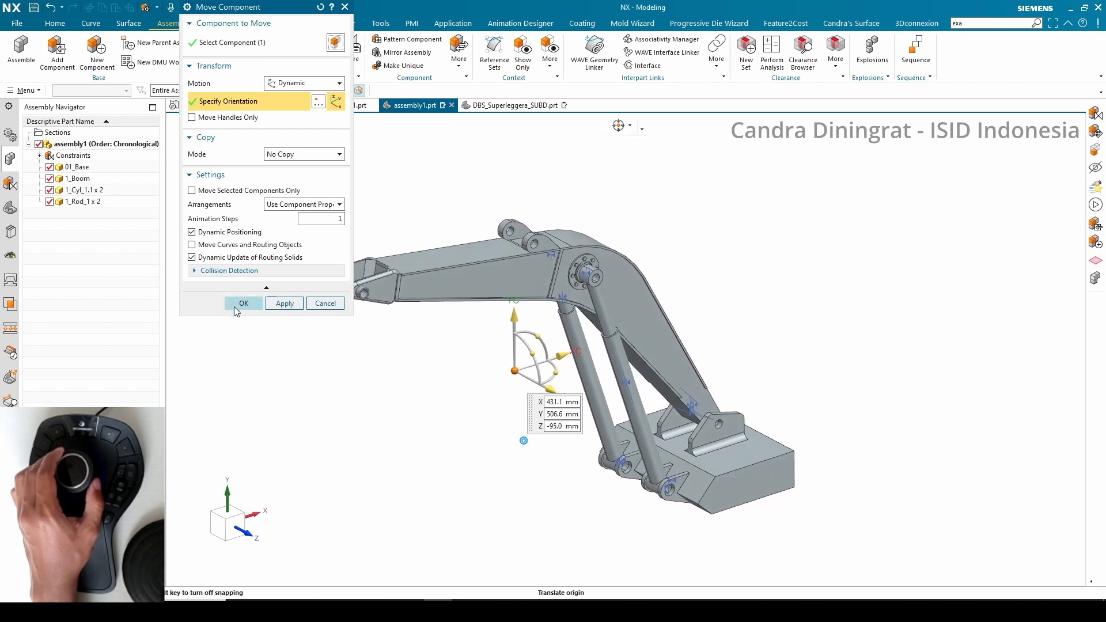
pyautogui.click(235, 304)
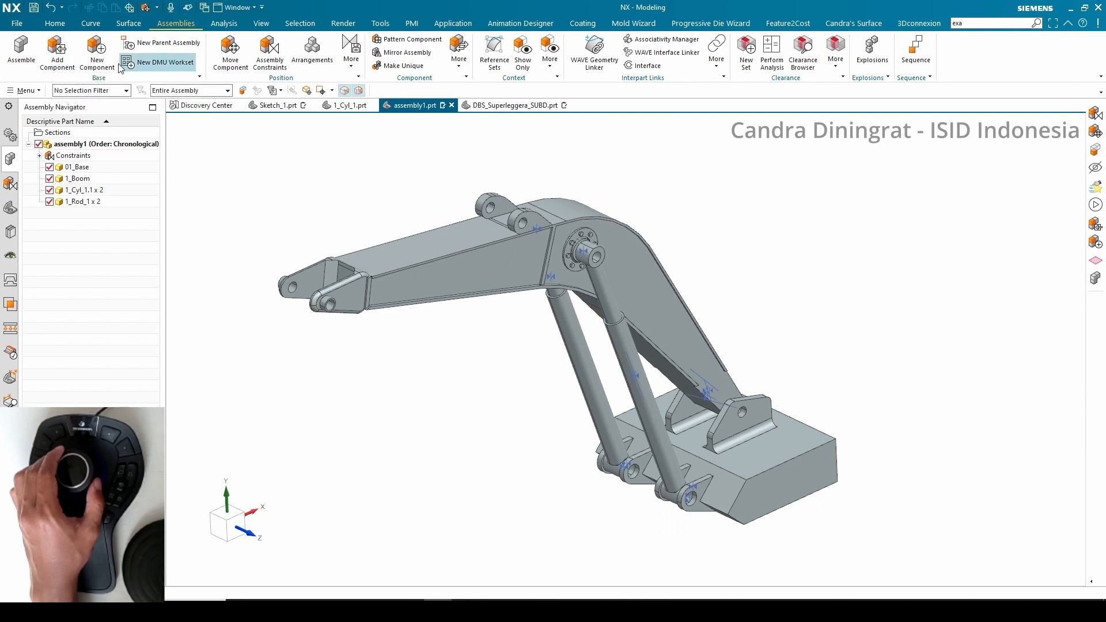
# Add the 1_arm component to the assembly
pyautogui.click(21, 55)
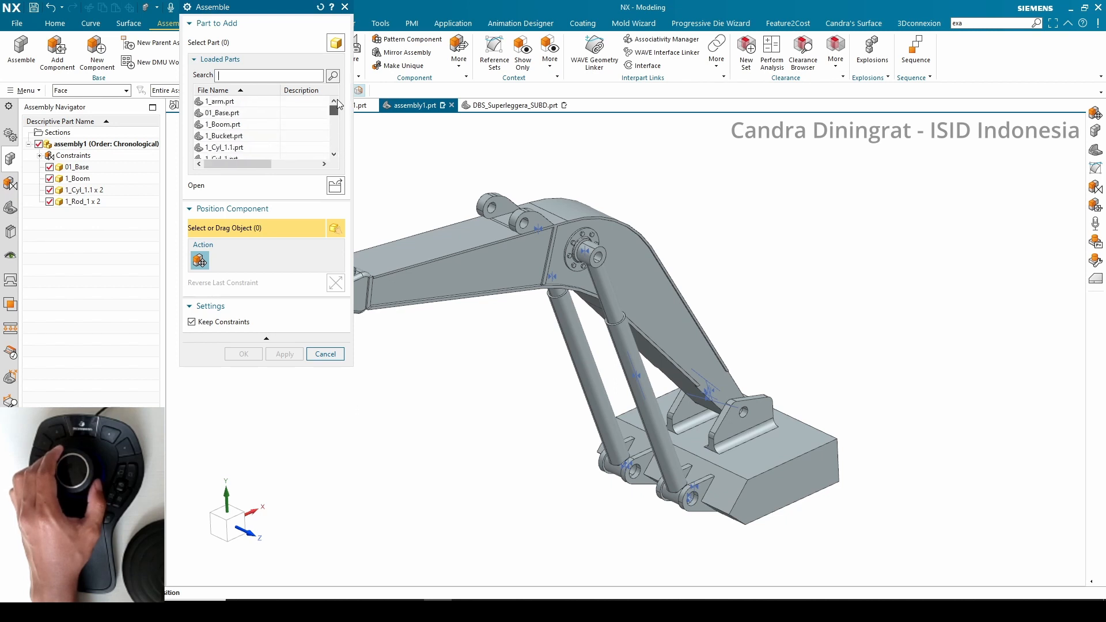
pyautogui.click(230, 105)
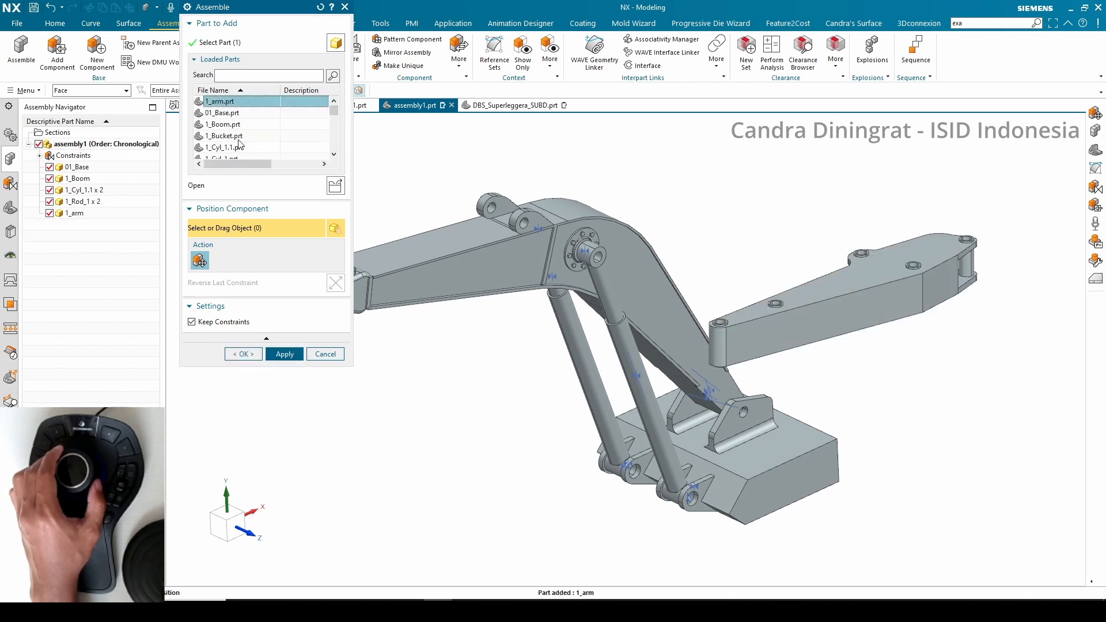
pyautogui.click(243, 354)
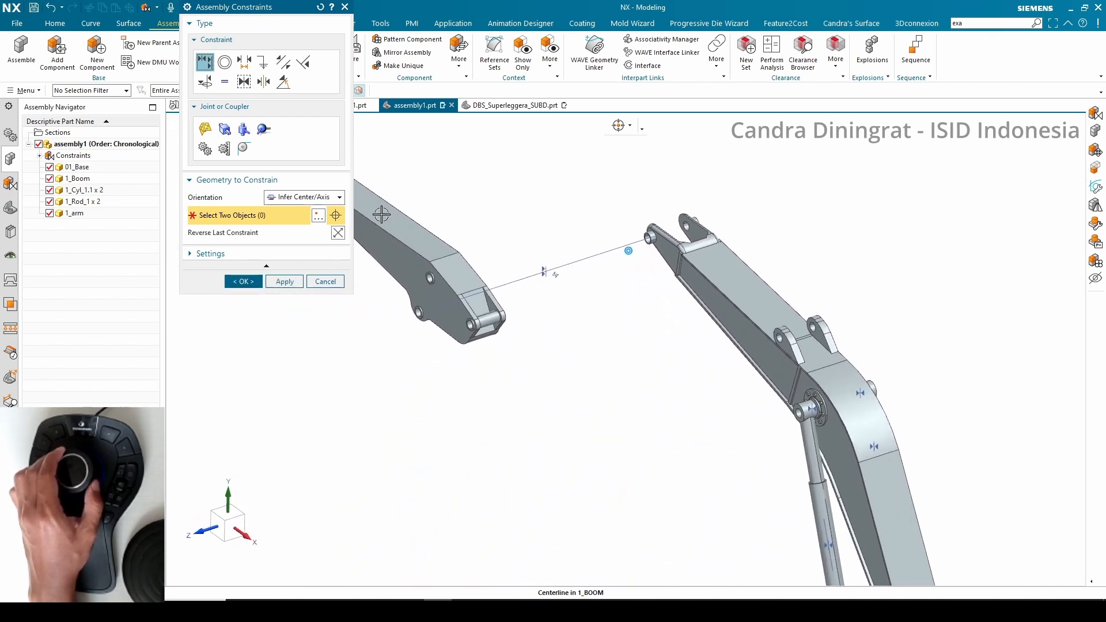
# Center the arm's end between the boom's tip lugs with a 2 to 2 Center constraint
pyautogui.click(264, 82)
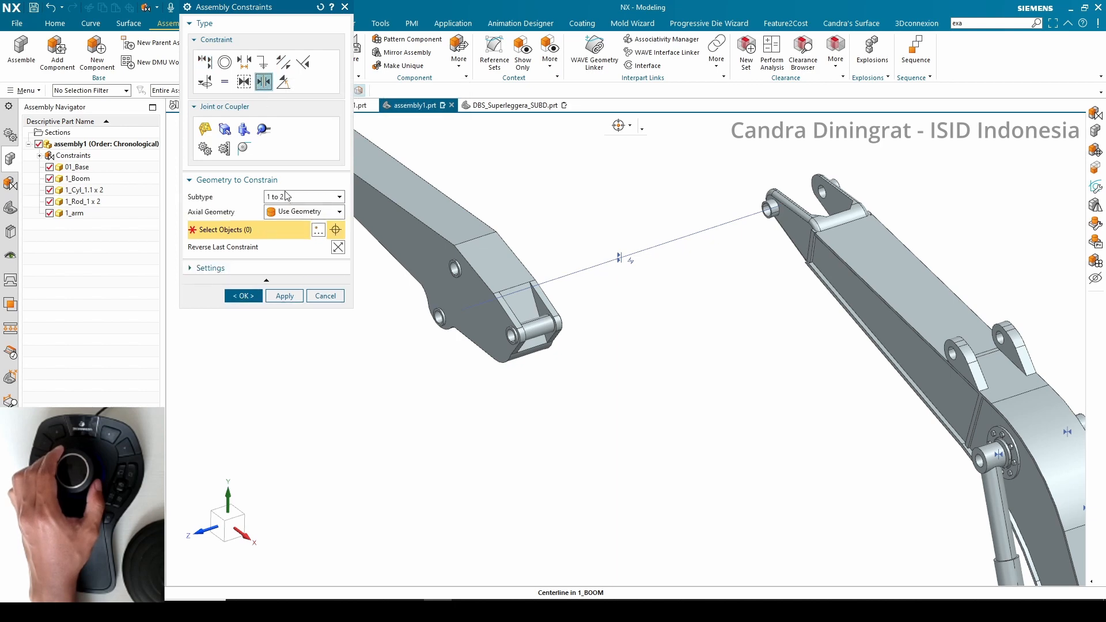
pyautogui.click(286, 228)
pyautogui.click(420, 225)
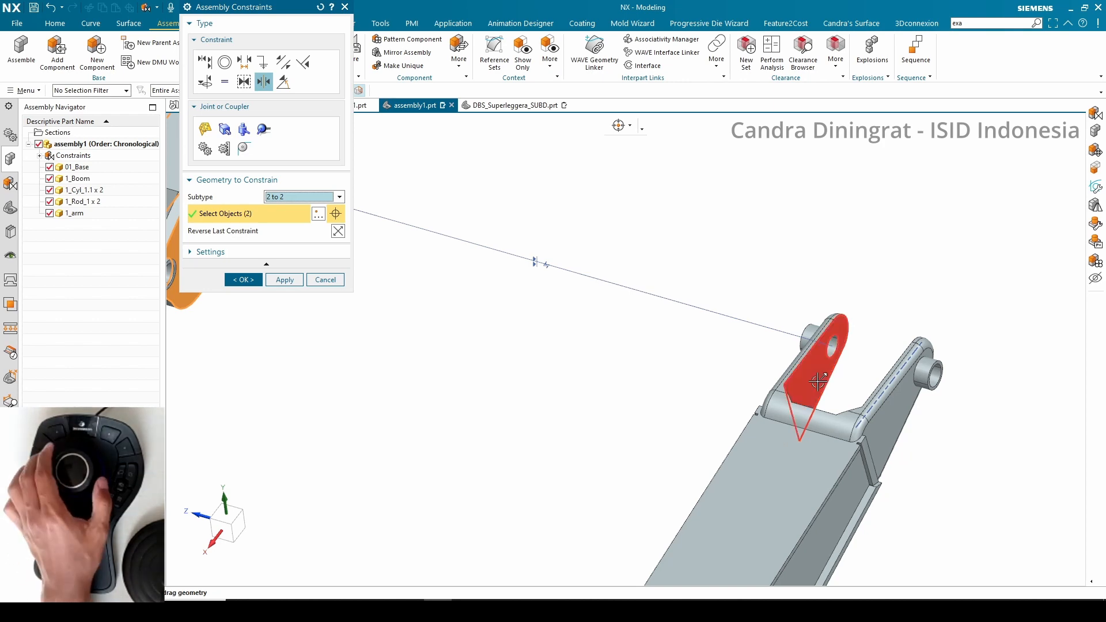
pyautogui.click(817, 382)
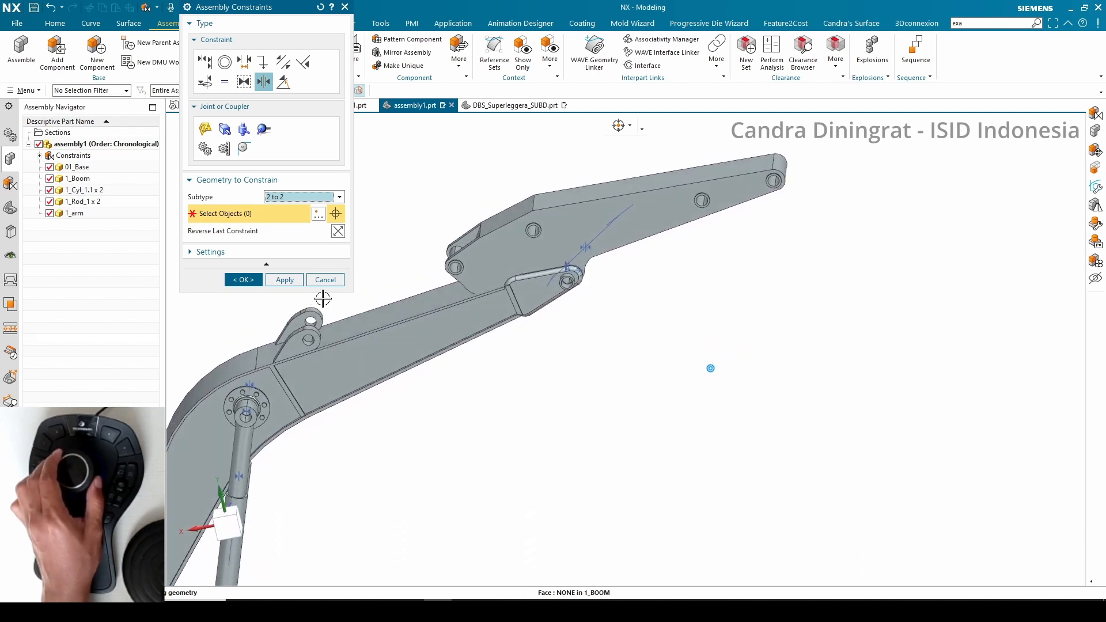
pyautogui.click(243, 280)
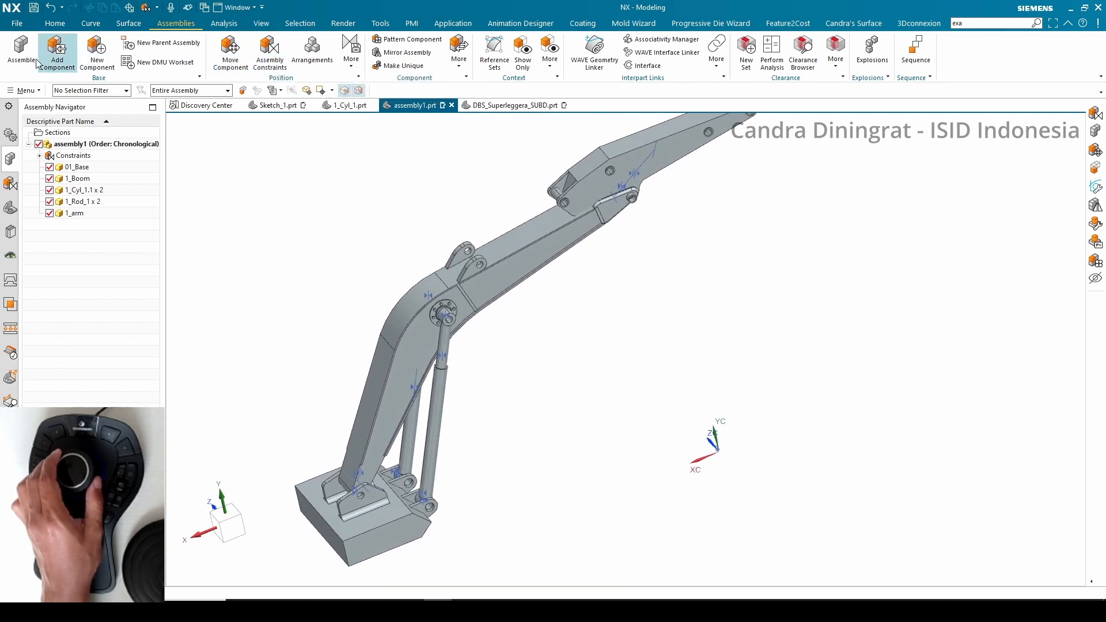
# Add the 1_Cyl_2 component to the assembly
pyautogui.click(16, 58)
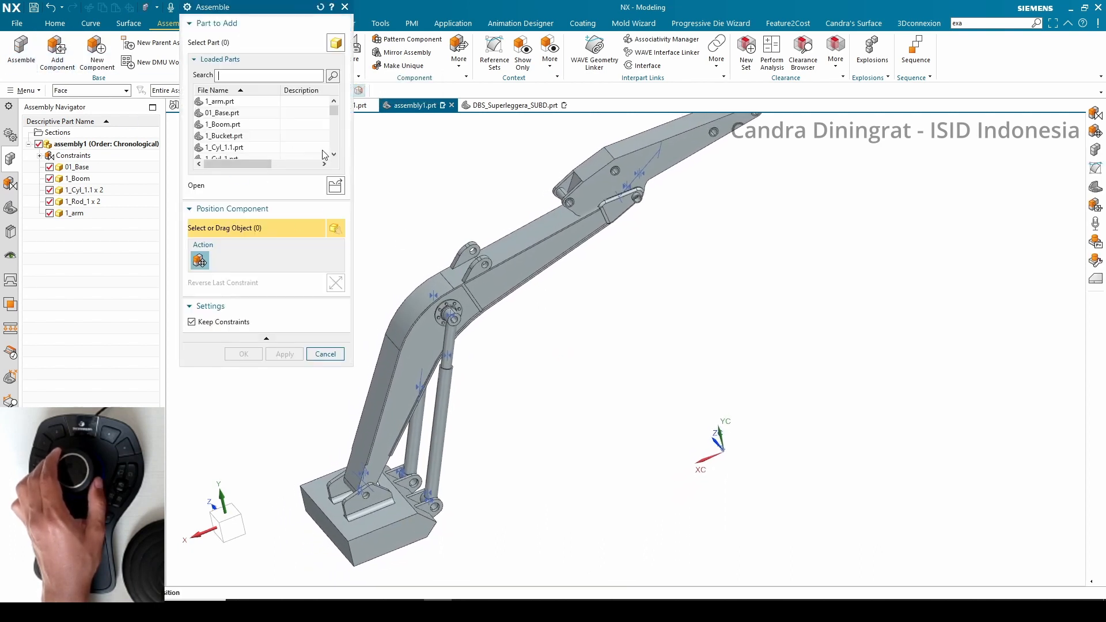
pyautogui.scroll(-3, 337, 150)
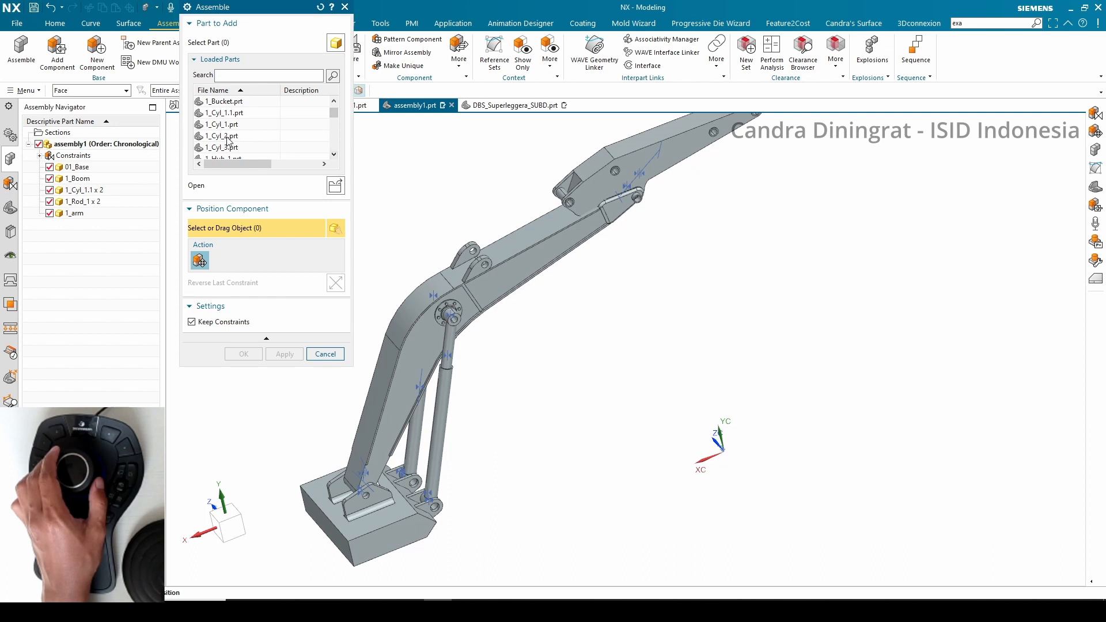
pyautogui.click(228, 136)
pyautogui.click(244, 354)
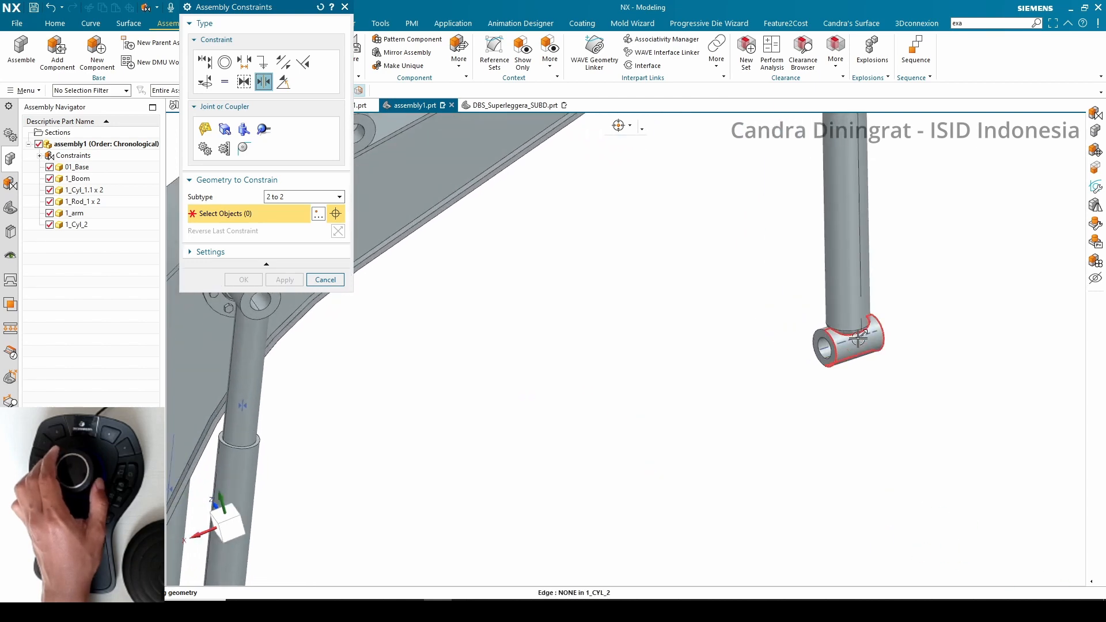
pyautogui.click(858, 338)
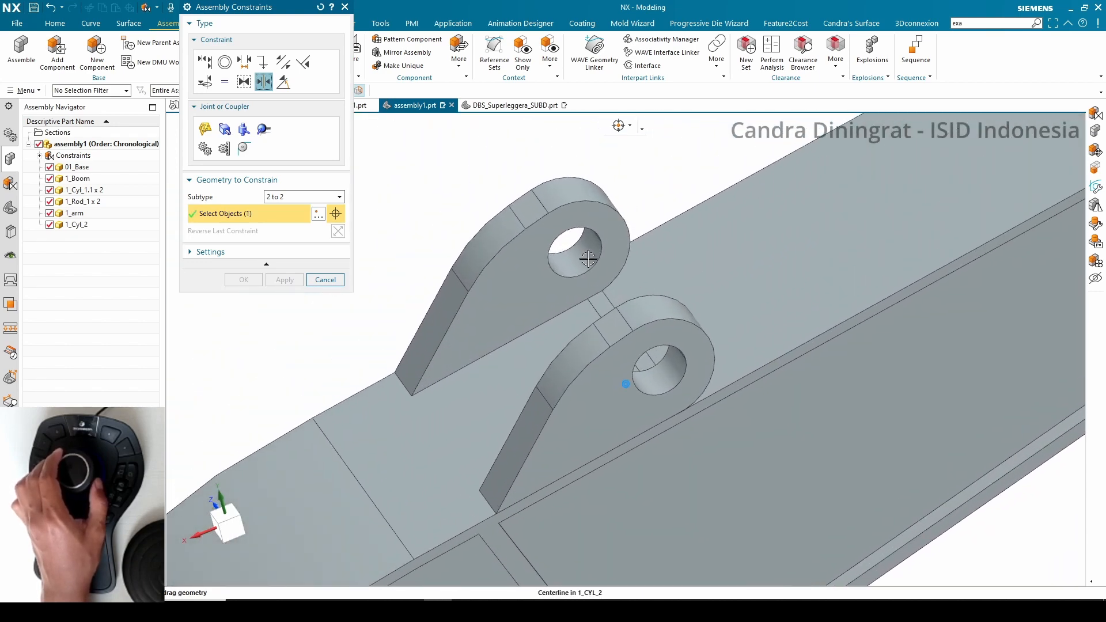
pyautogui.click(568, 244)
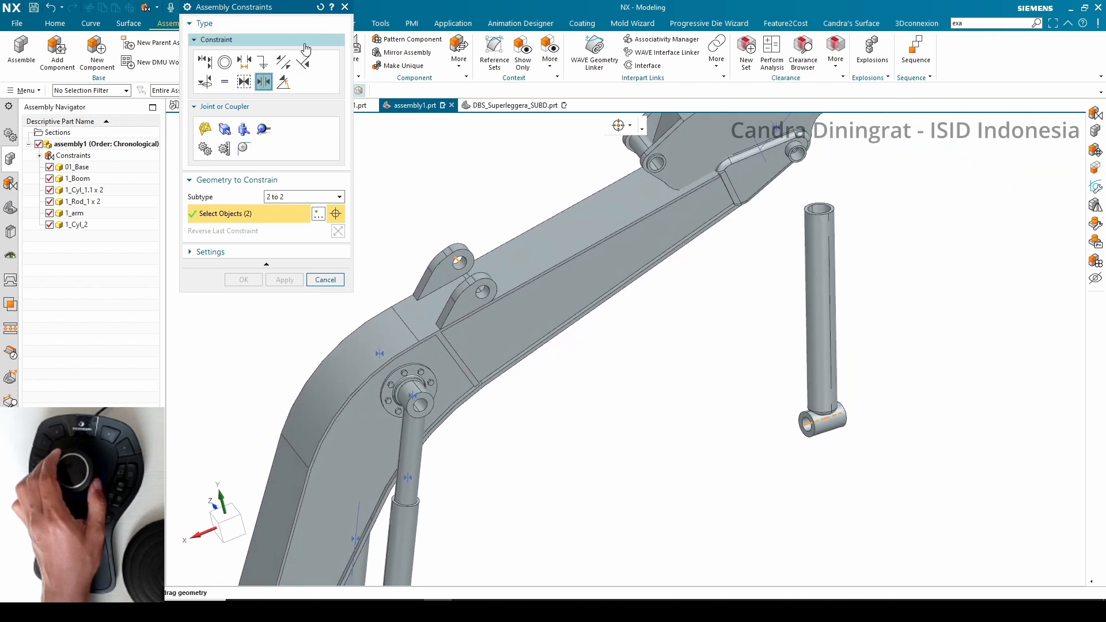
pyautogui.click(320, 7)
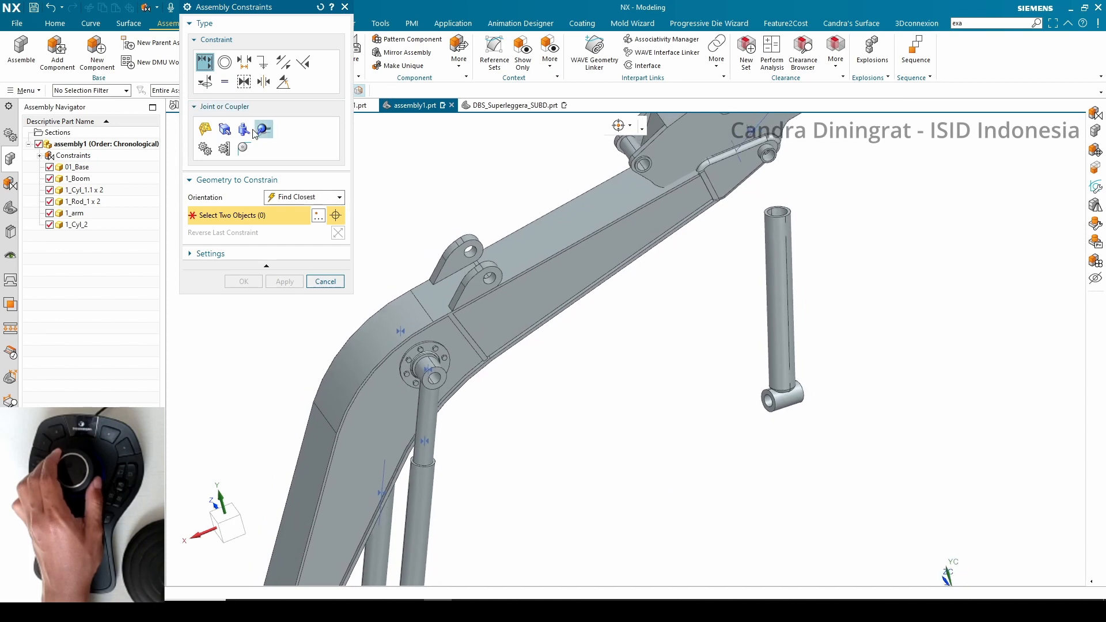
# Align the 1_Cyl_2 cylinder's eye with the boom's upper lug hole using a Touch Align Infer Center/Axis constraint
pyautogui.click(293, 197)
pyautogui.click(297, 254)
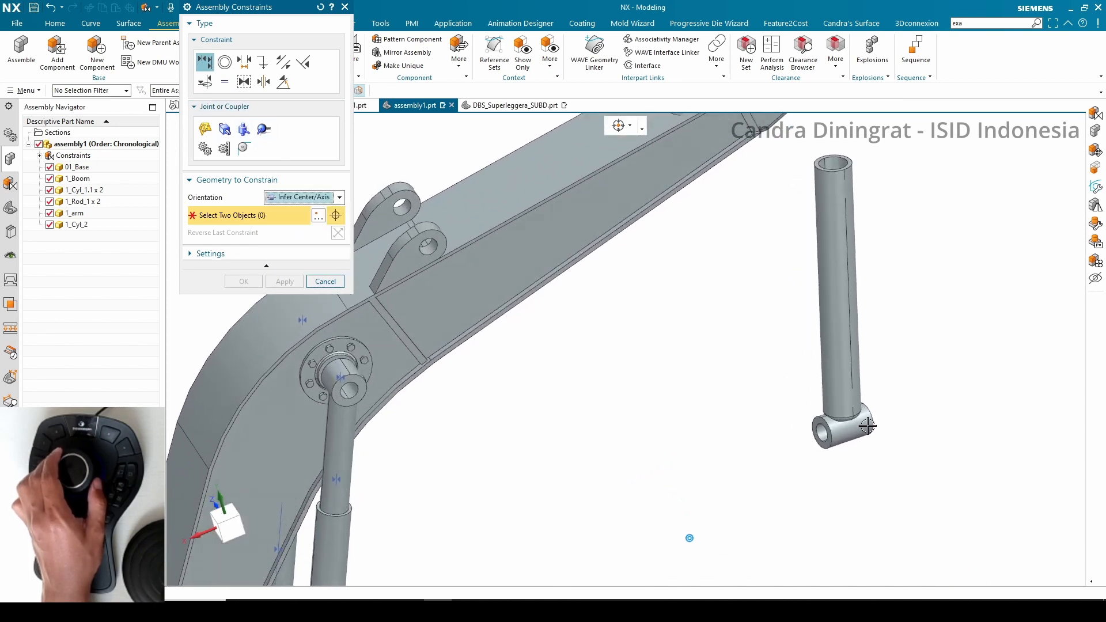
pyautogui.click(867, 437)
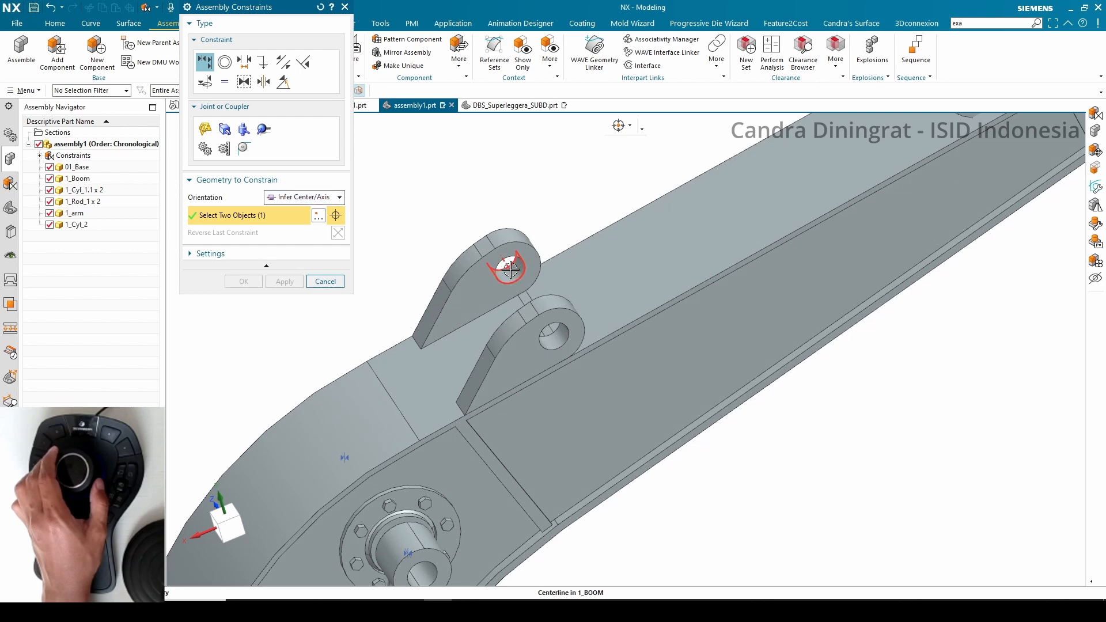
pyautogui.click(510, 269)
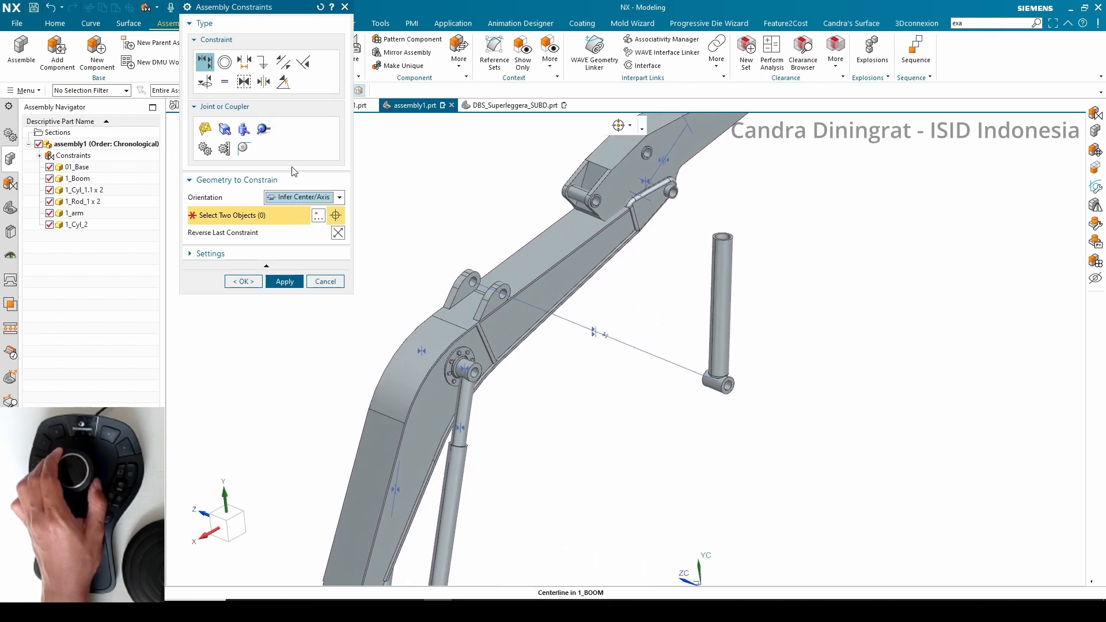
# Center the 1_Cyl_2 cylinder's eye between the boom lugs with a 2 to 2 Center constraint, then close the dialog
pyautogui.click(260, 83)
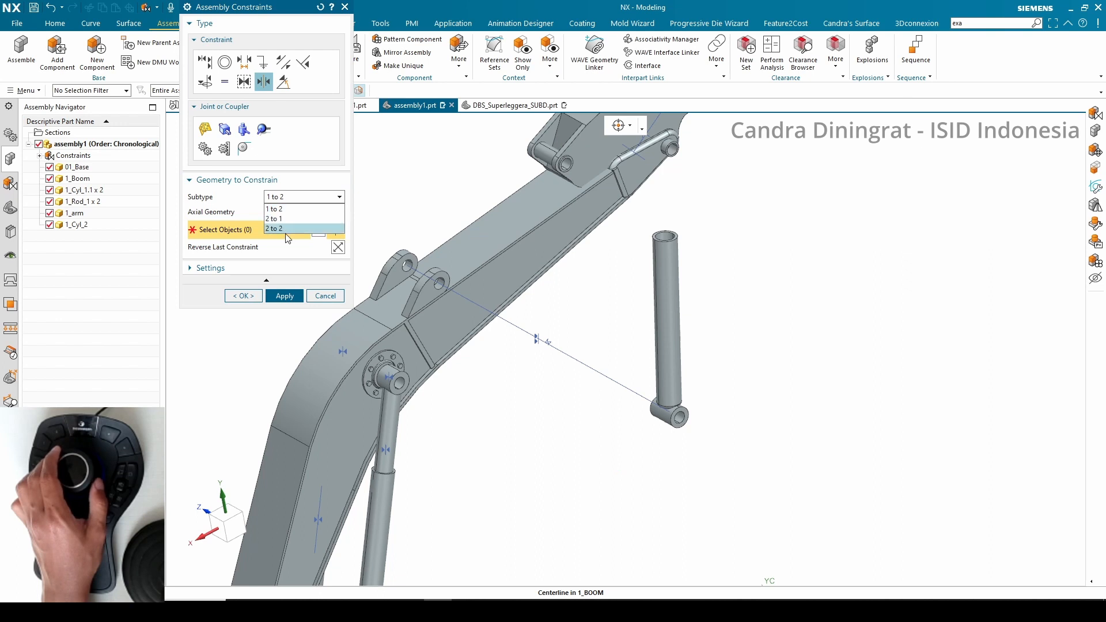
pyautogui.click(282, 228)
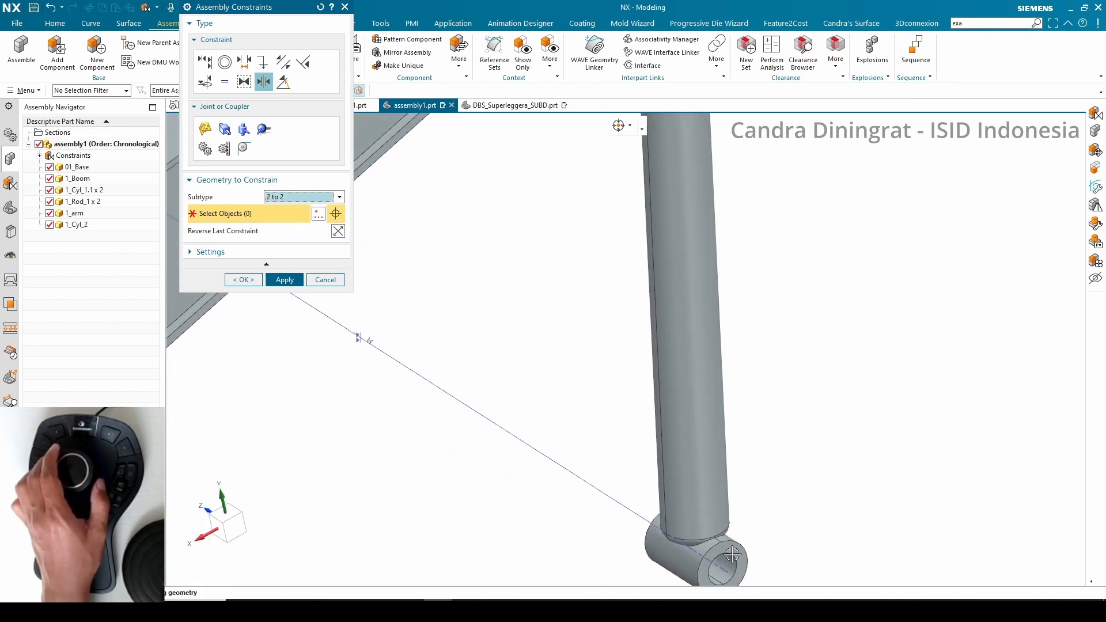
pyautogui.click(733, 553)
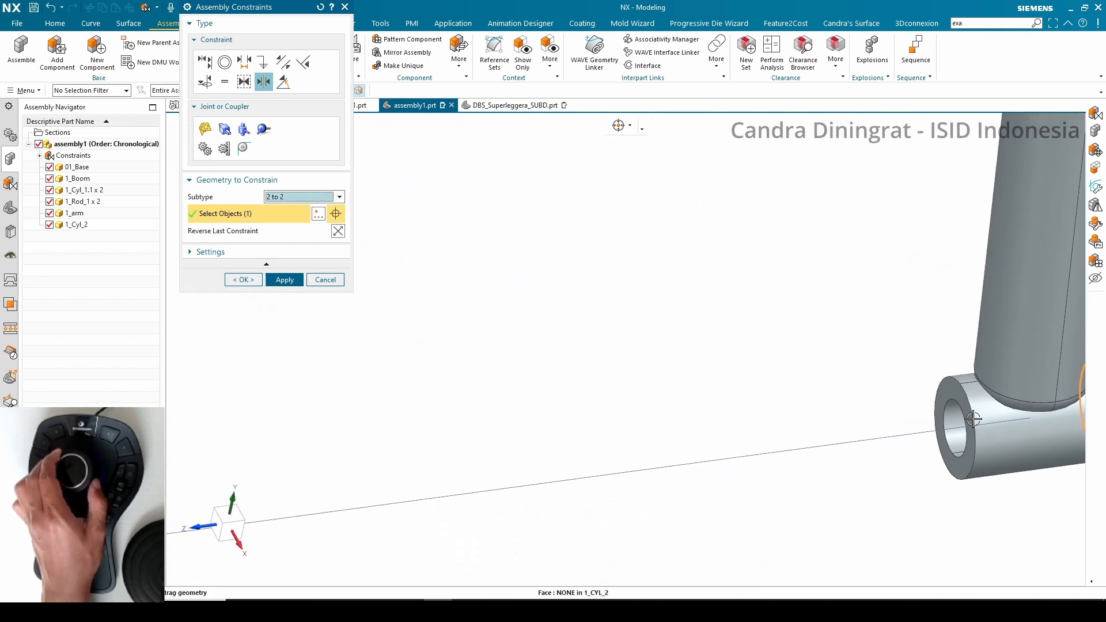
pyautogui.click(952, 391)
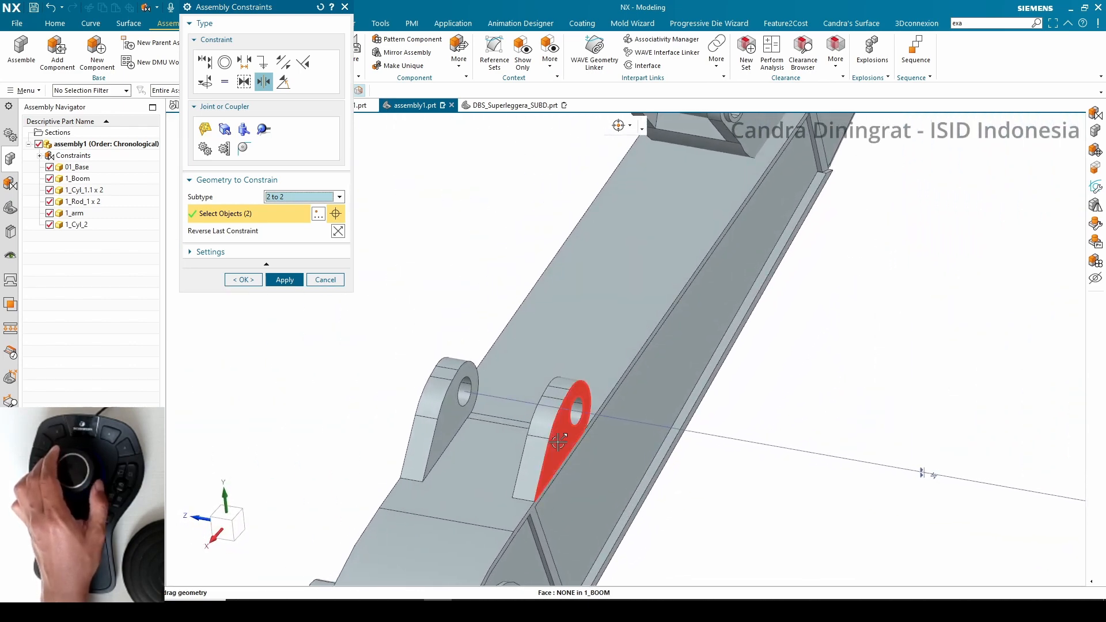
pyautogui.click(559, 441)
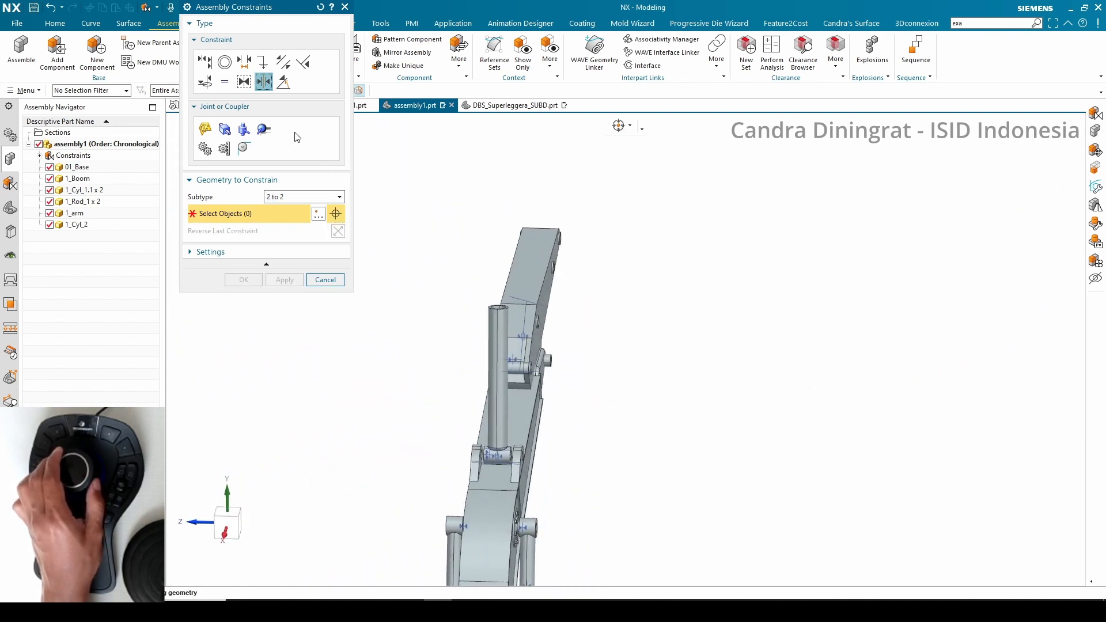
pyautogui.moveTo(299, 7); pyautogui.dragTo(286, 120)
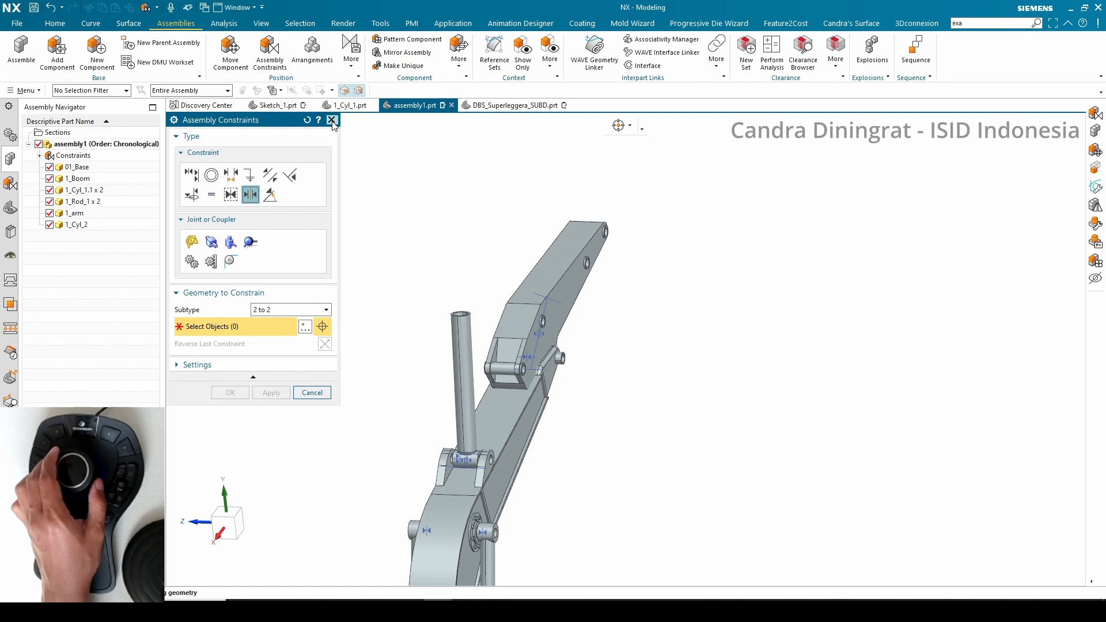
pyautogui.click(331, 120)
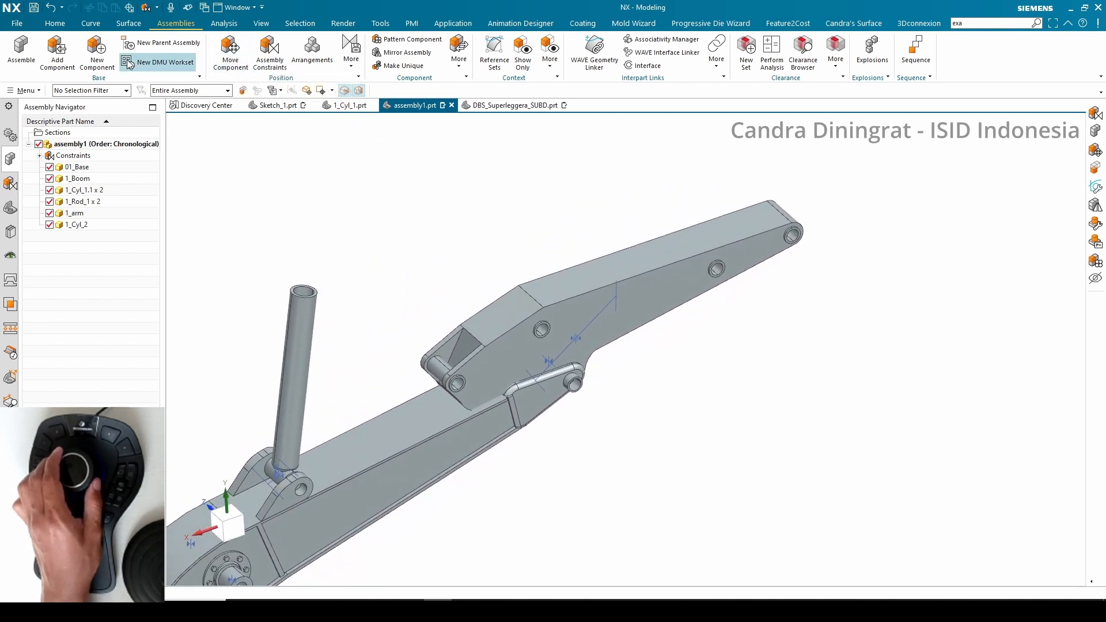
pyautogui.click(35, 66)
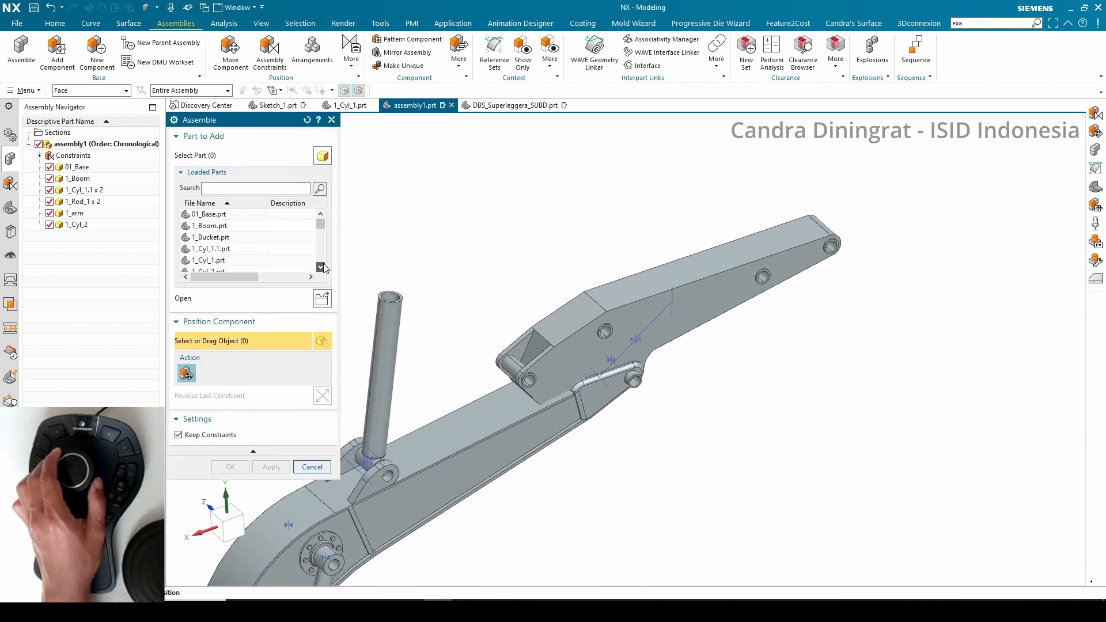
pyautogui.click(217, 248)
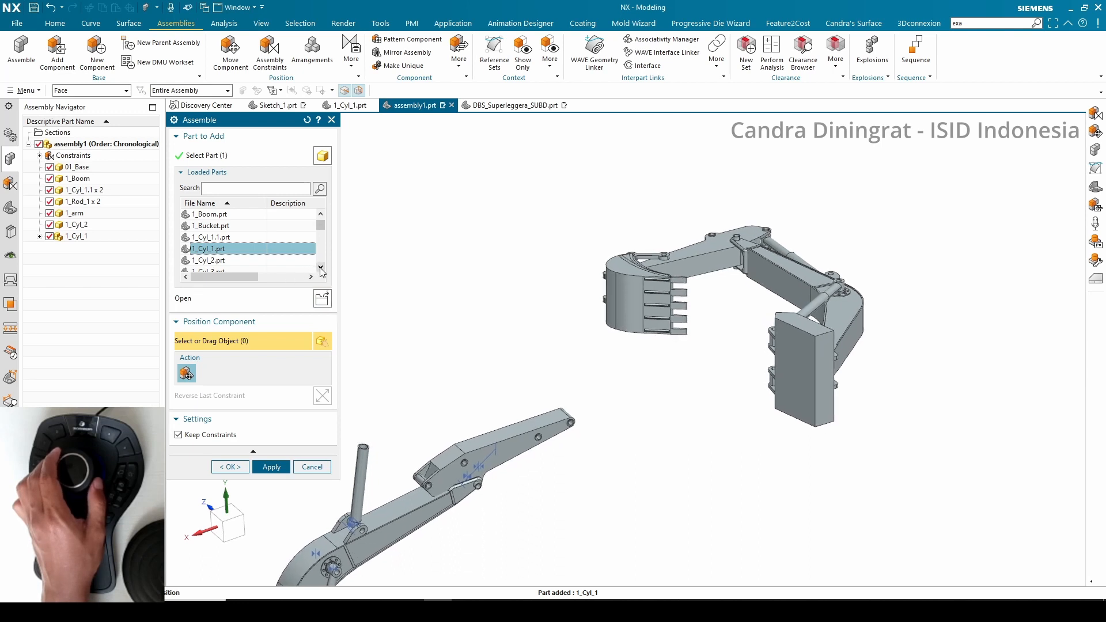
pyautogui.click(318, 467)
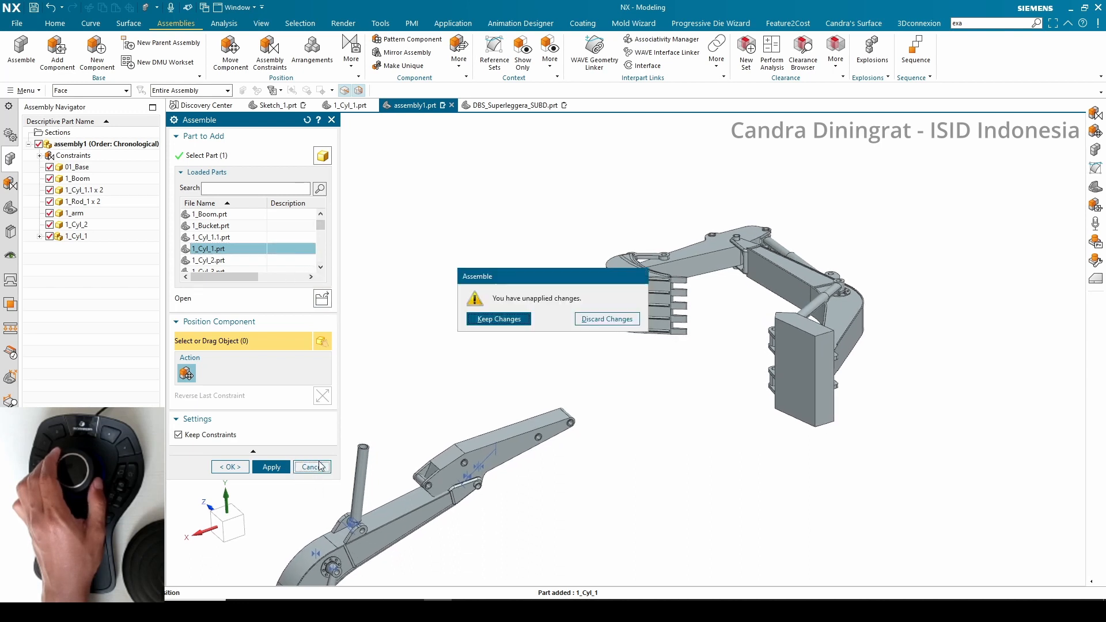
pyautogui.click(604, 322)
# Add the 1_Rod_2 component to the assembly
pyautogui.click(22, 54)
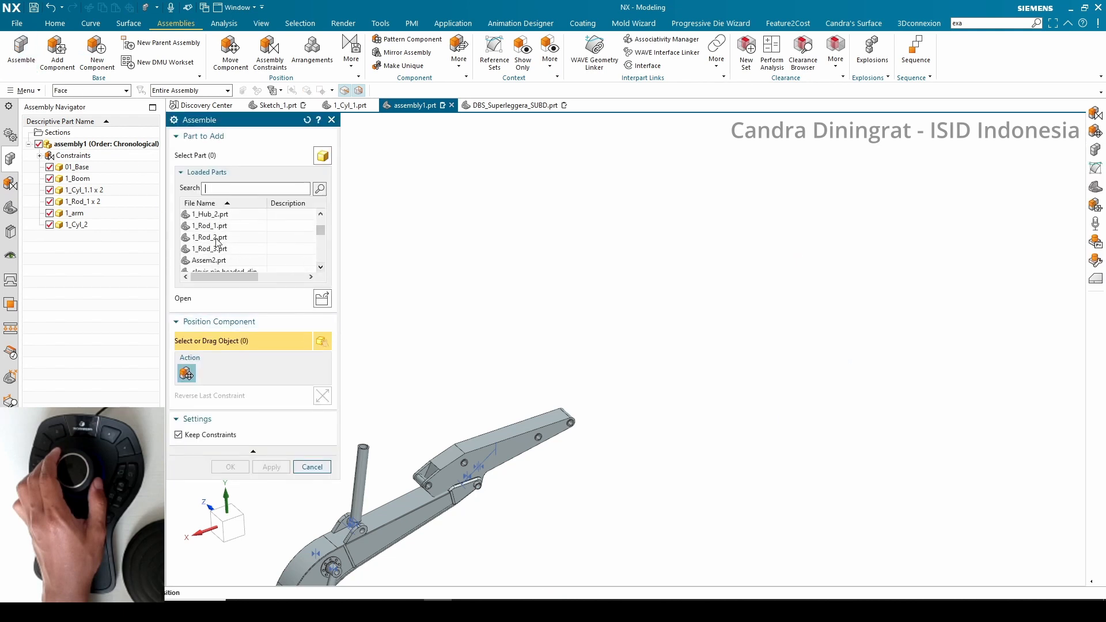
pyautogui.click(230, 467)
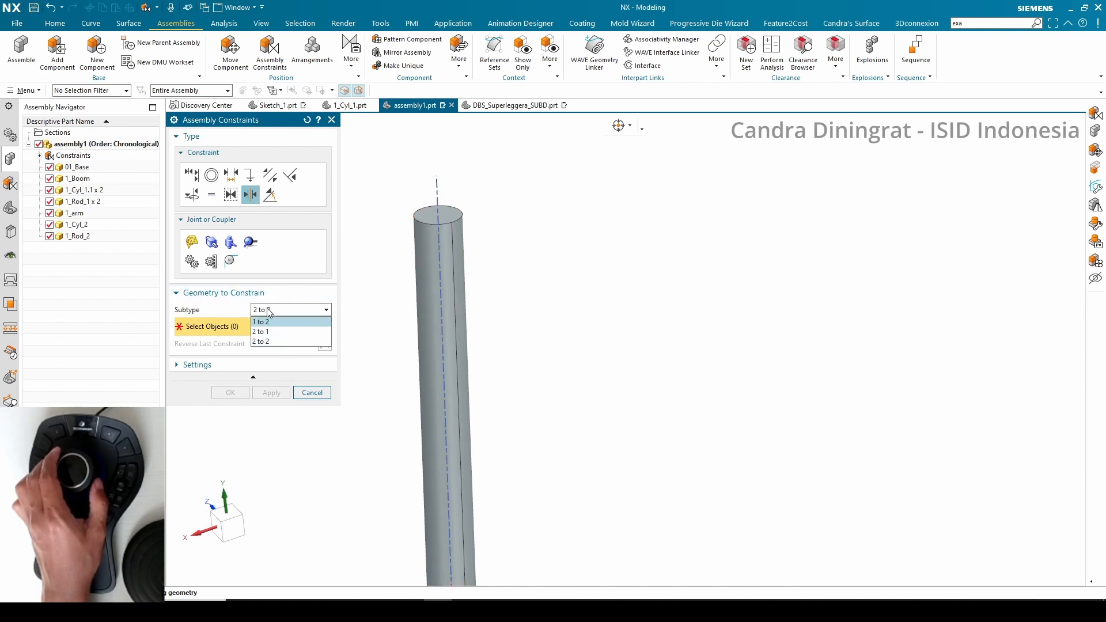
# Align the 1_Rod_2 rod's axis with the 1_Cyl_2 cylinder and its eye with the arm's lug hole using Infer Center/Axis
pyautogui.click(189, 176)
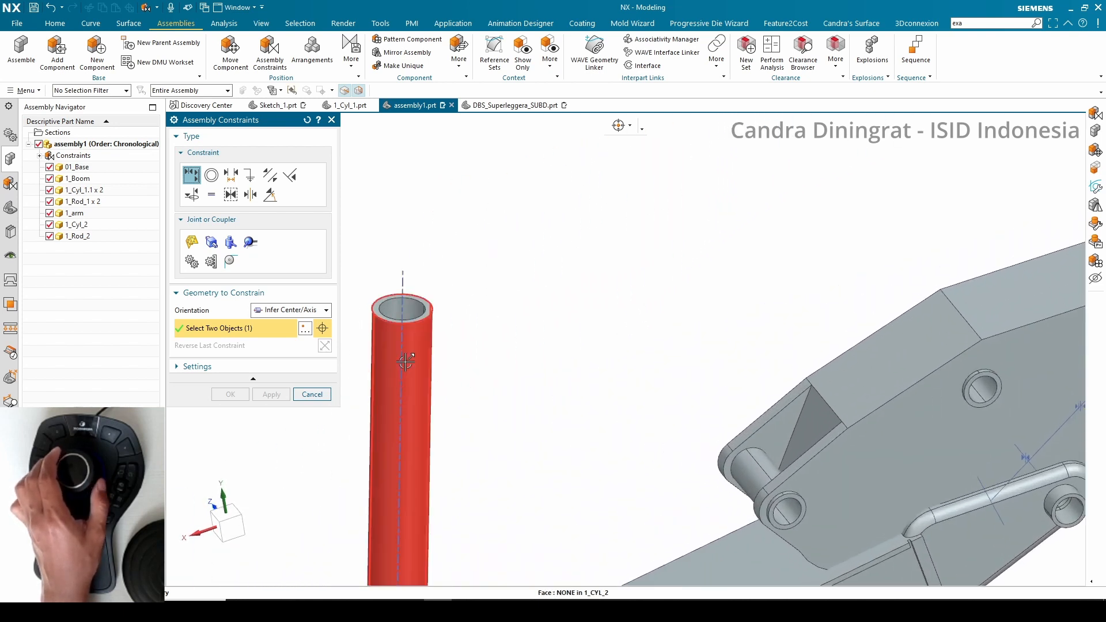
pyautogui.click(402, 279)
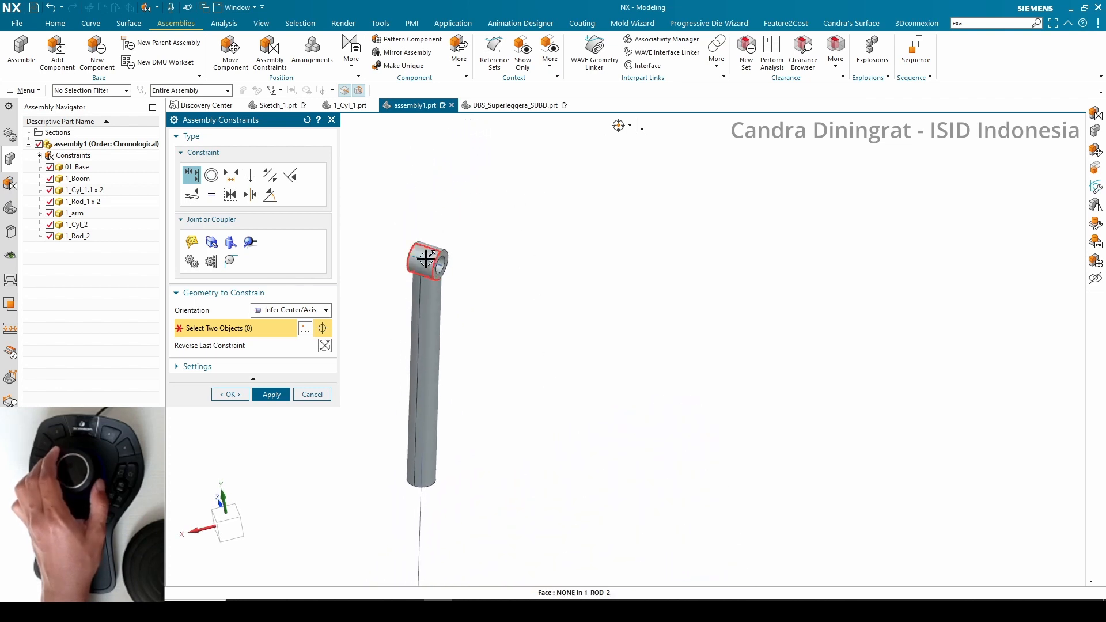
pyautogui.click(426, 260)
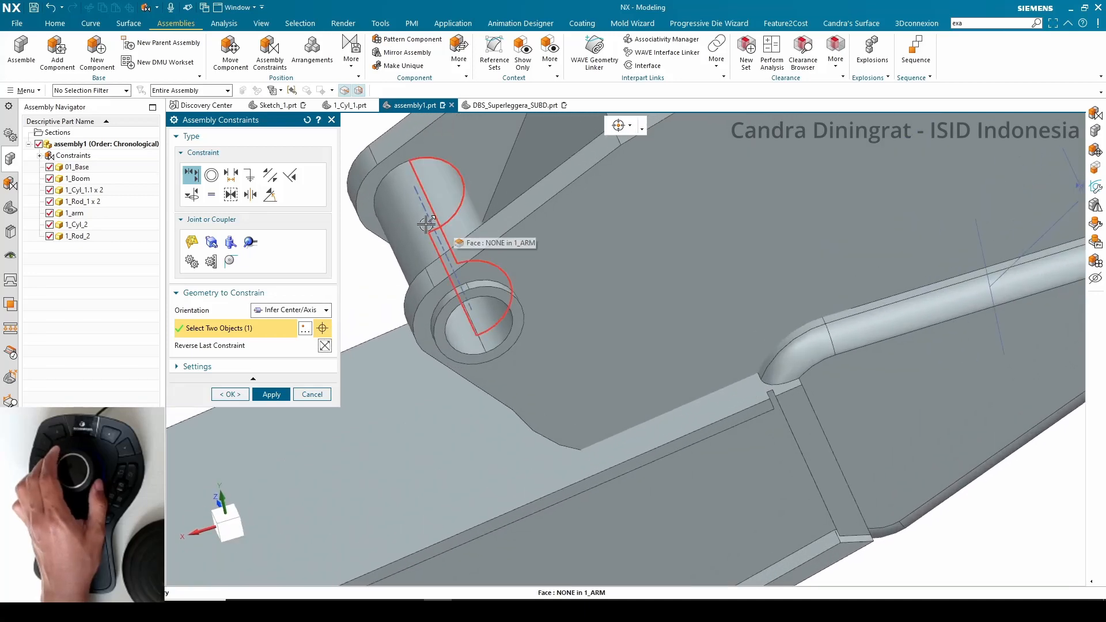
pyautogui.click(433, 223)
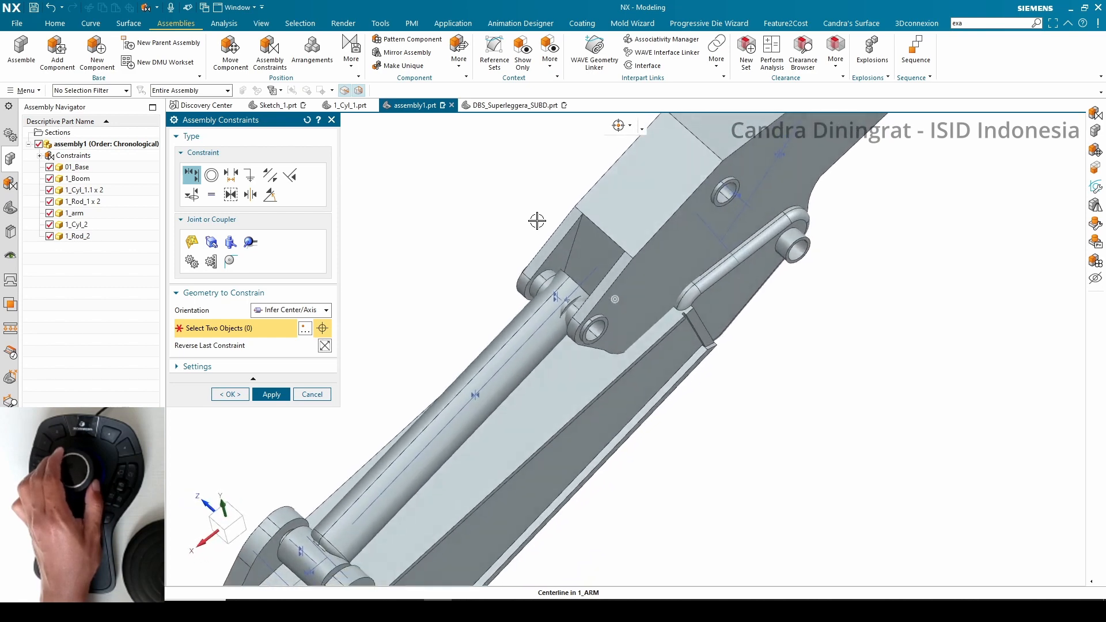
pyautogui.click(249, 397)
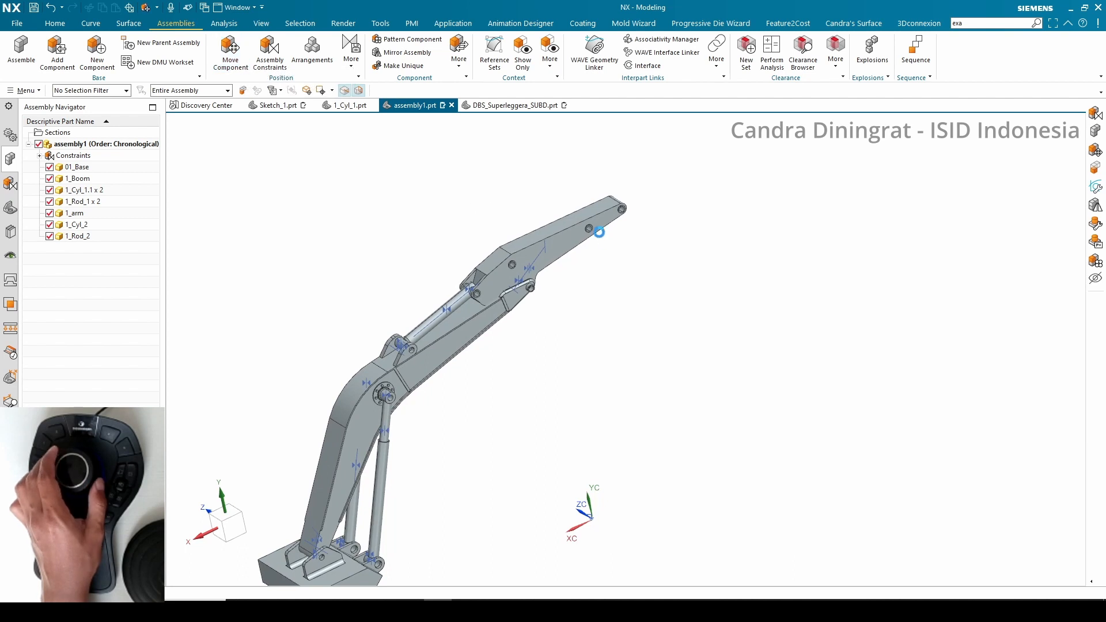
# Rotate the arm into a working position with Move Component using its dynamic handle
pyautogui.click(606, 212)
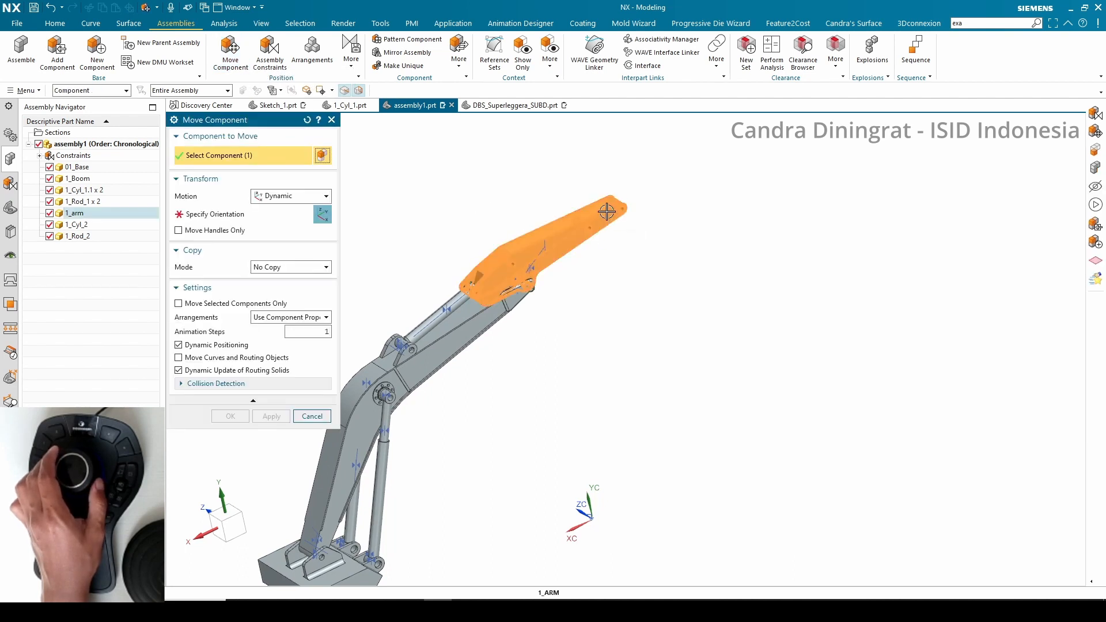
pyautogui.click(207, 217)
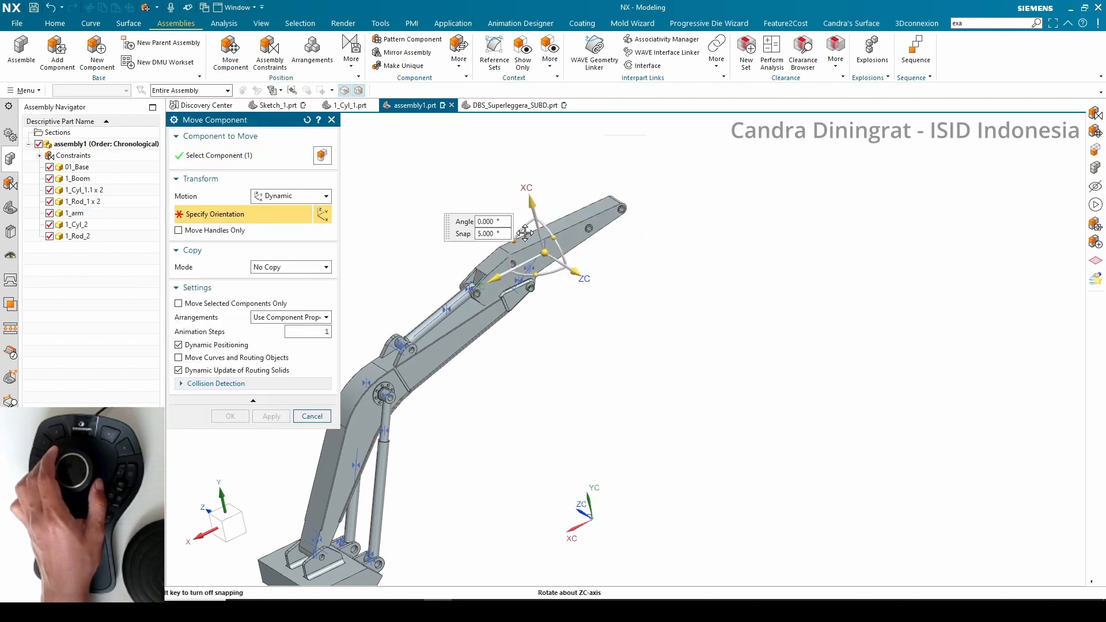
pyautogui.moveTo(525, 233)
pyautogui.mouseDown()
pyautogui.moveTo(534, 217)
pyautogui.moveTo(544, 233)
pyautogui.mouseUp()
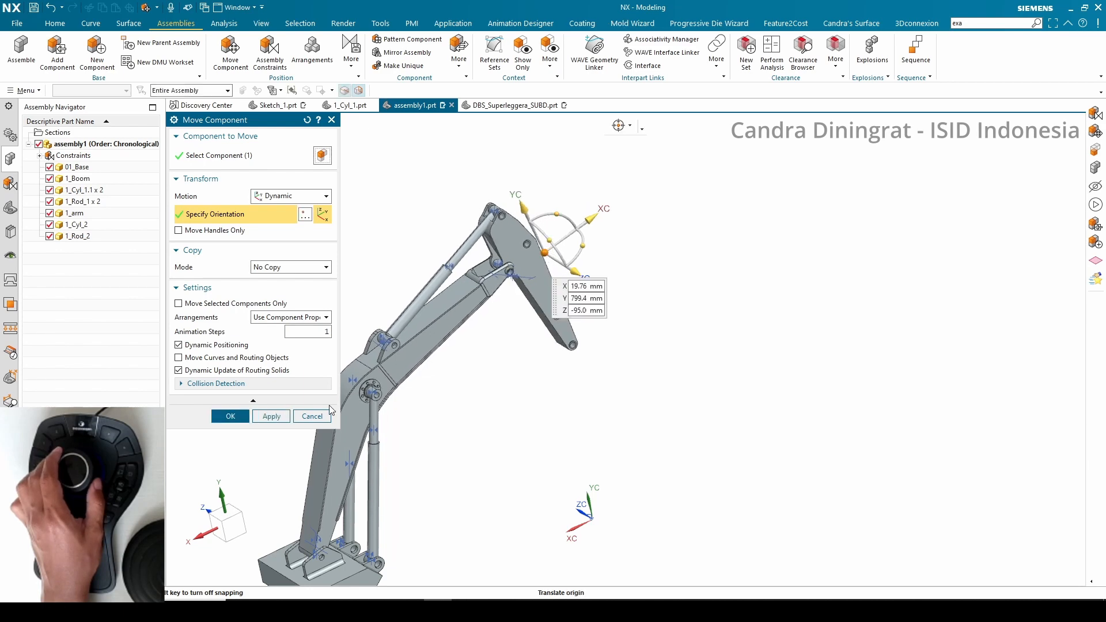
pyautogui.click(231, 416)
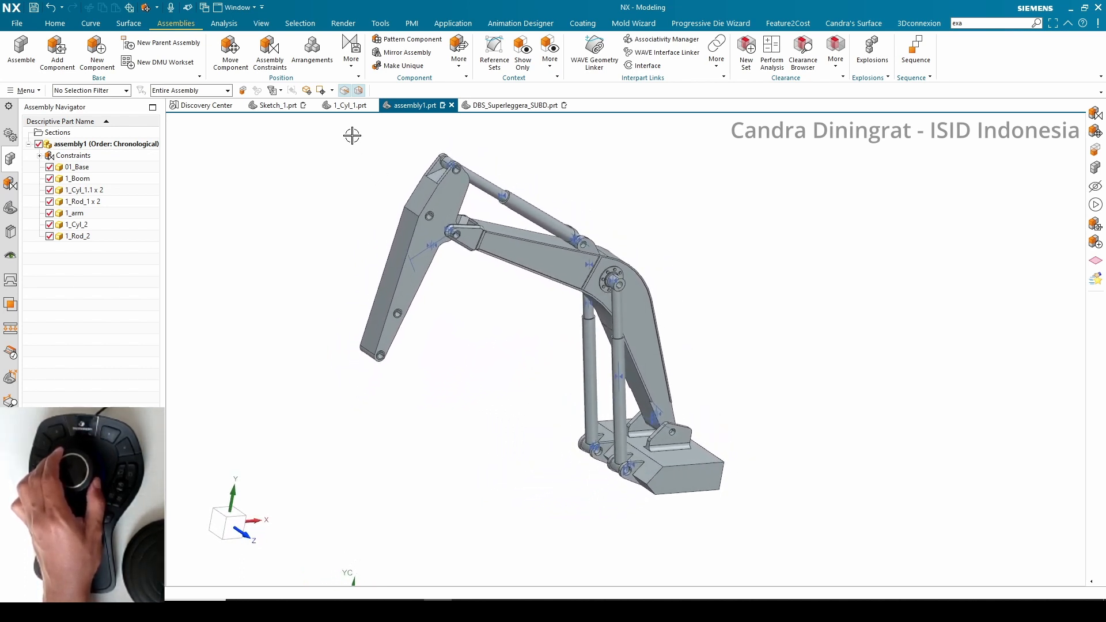
# Switch to the 1_Cyl_1.prt file to view the complete excavator assembly
pyautogui.click(345, 105)
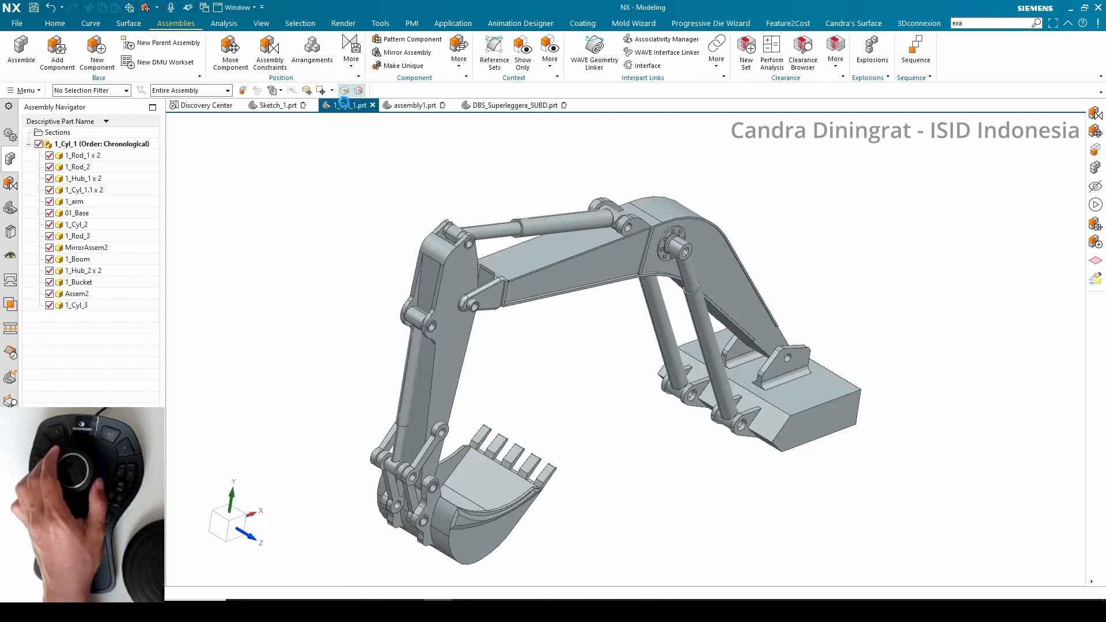
# Return to assembly1.prt and add the 1_Bucket component to the assembly
pyautogui.click(413, 106)
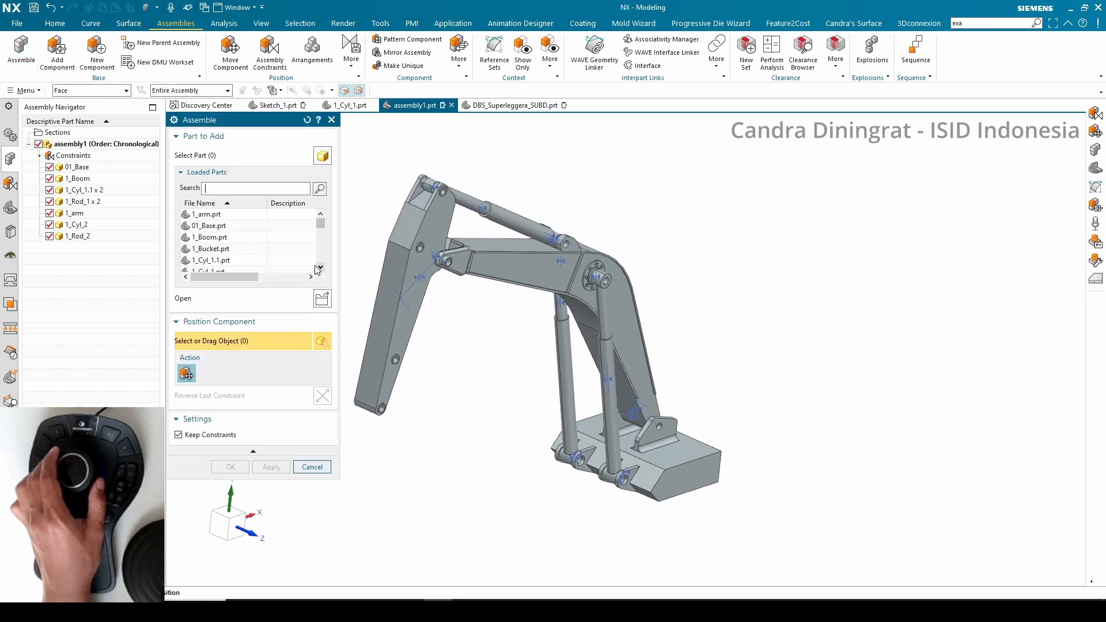
pyautogui.click(217, 250)
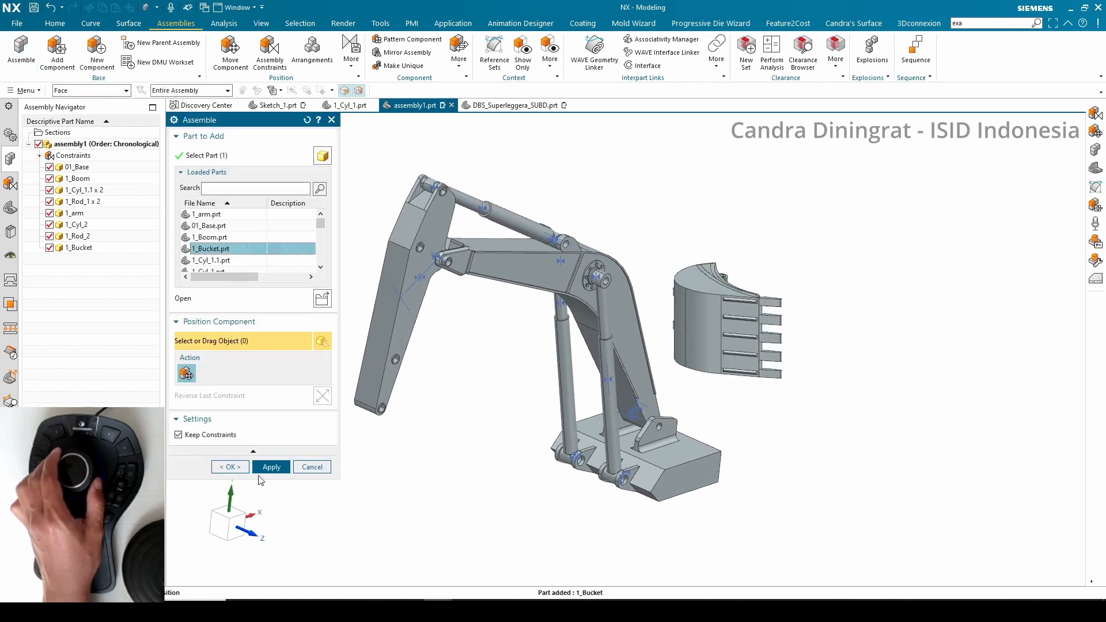
pyautogui.middleClick(259, 477)
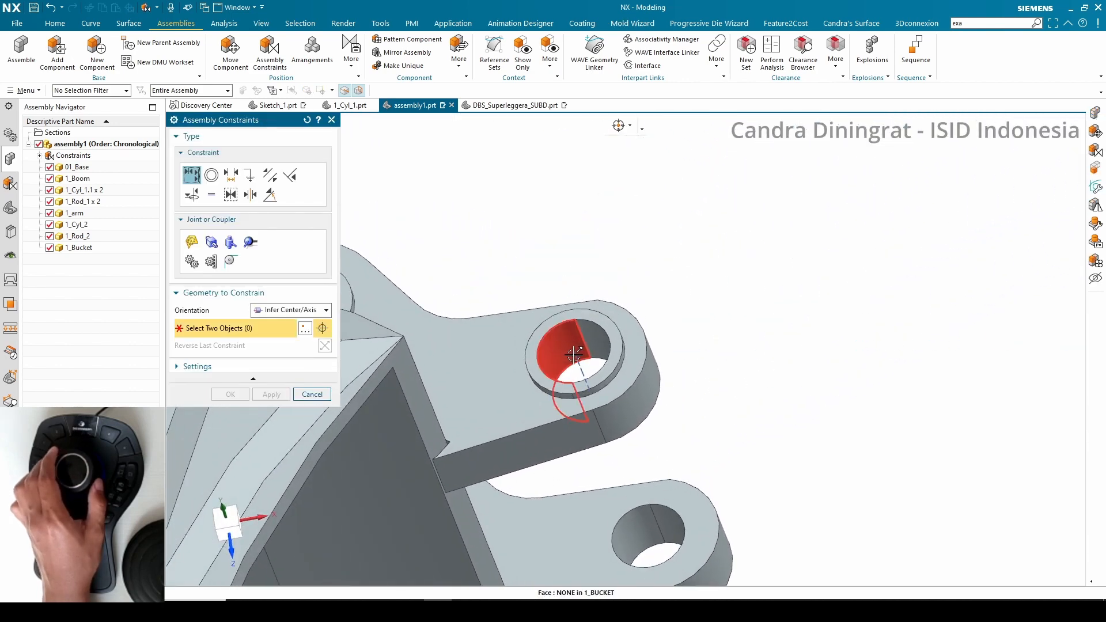
# Align the bucket's lug hole with the arm's lower hole using Infer Center/Axis, reversing the last constraint's direction
pyautogui.click(575, 356)
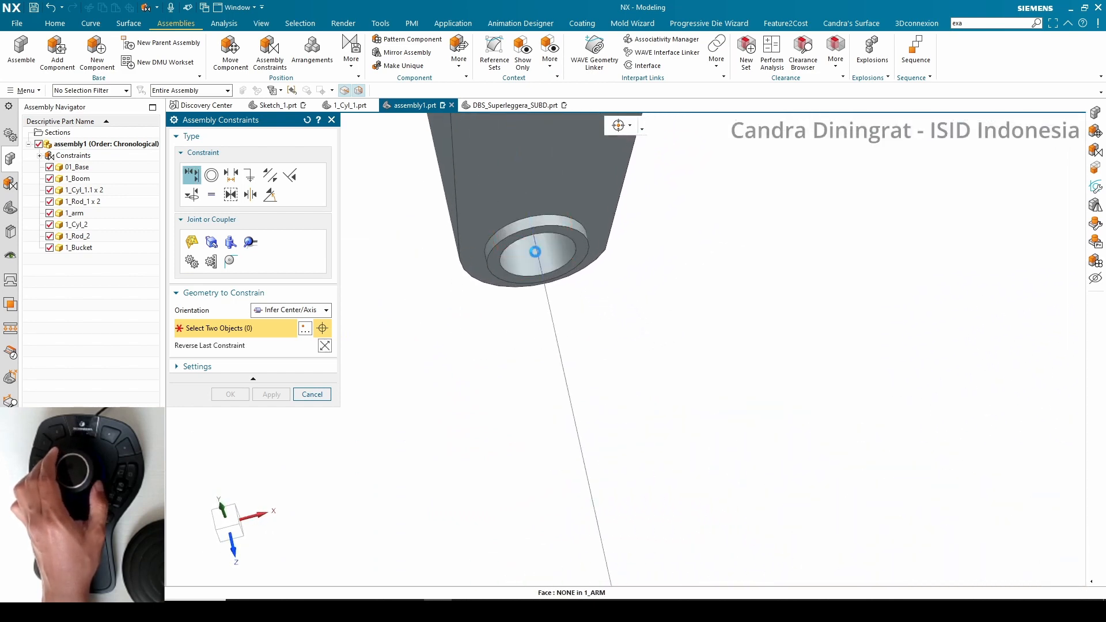
pyautogui.click(535, 252)
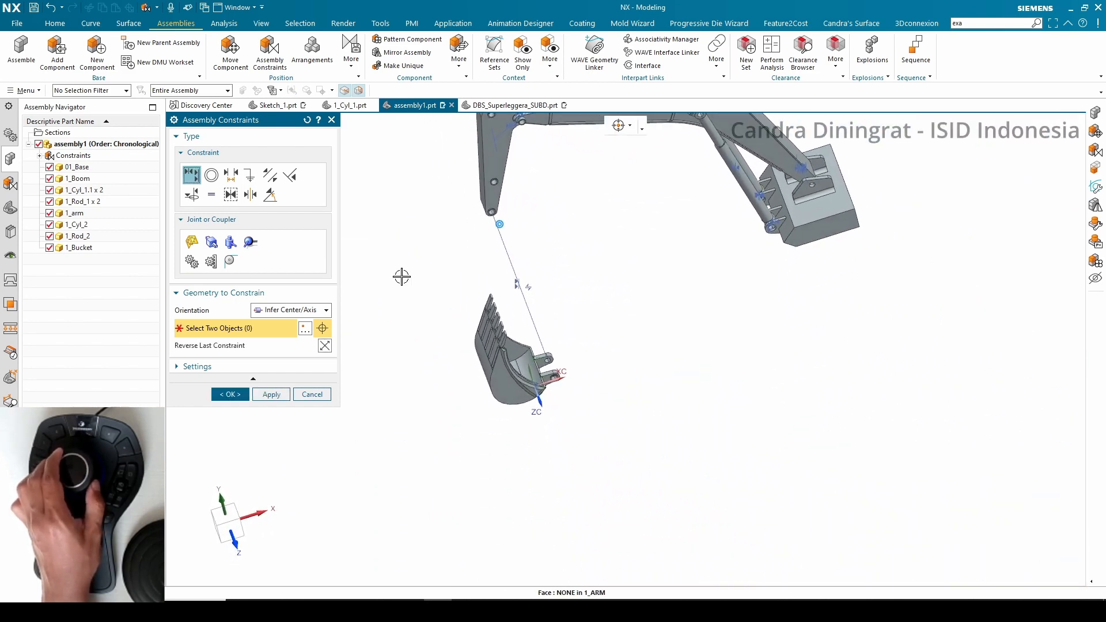
pyautogui.click(324, 346)
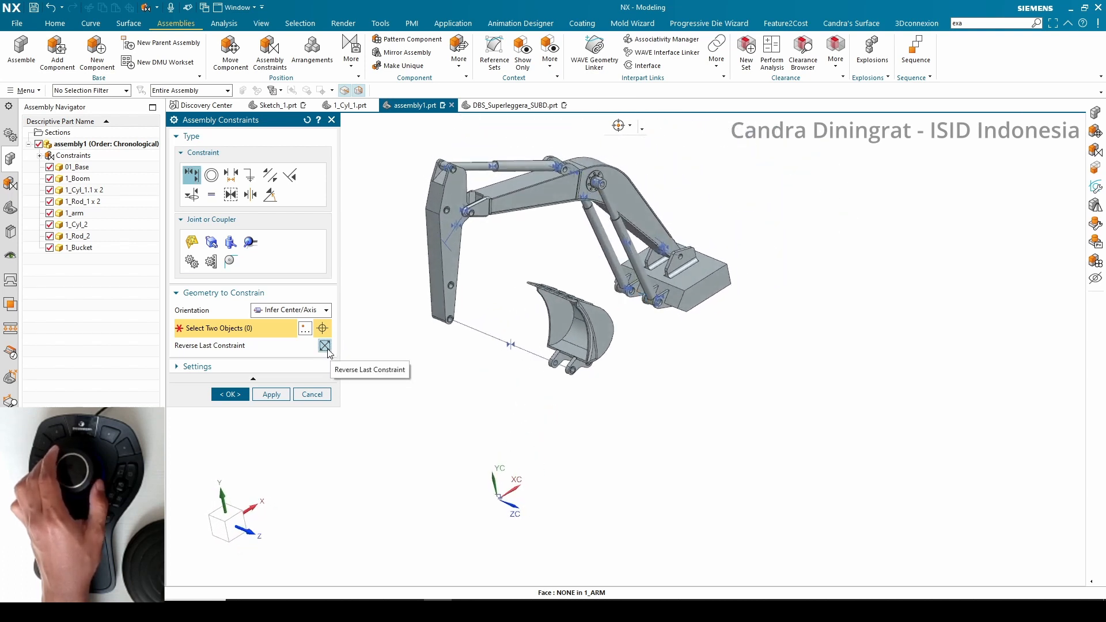
pyautogui.click(328, 350)
pyautogui.click(328, 350)
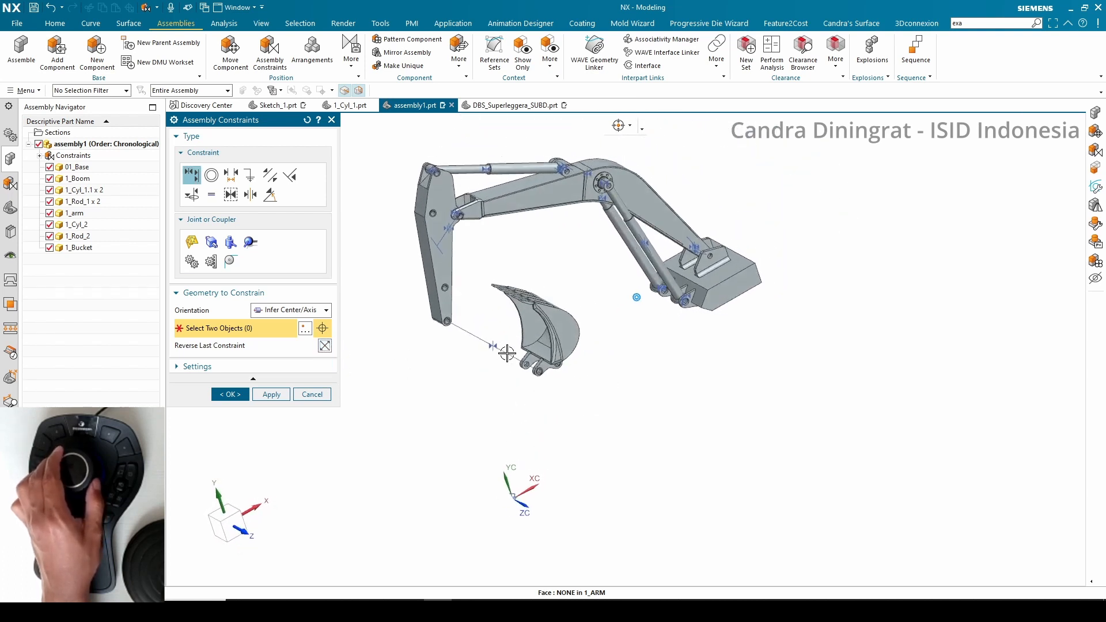
# Center the bucket's two lugs between the arm's two side faces with a 2 to 2 Center constraint
pyautogui.click(250, 196)
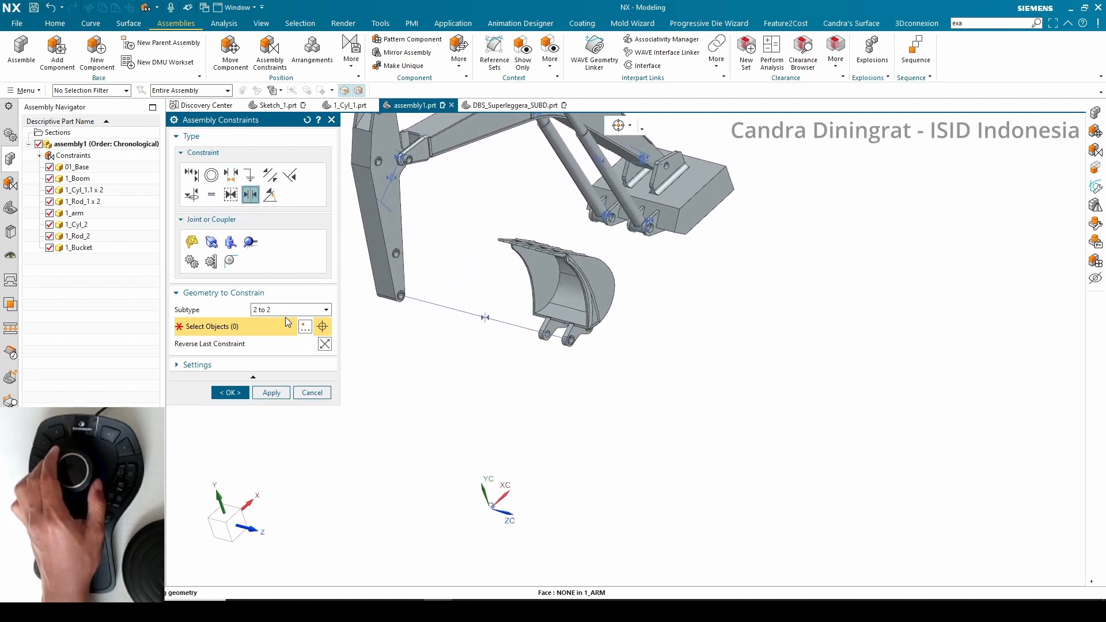
pyautogui.click(544, 357)
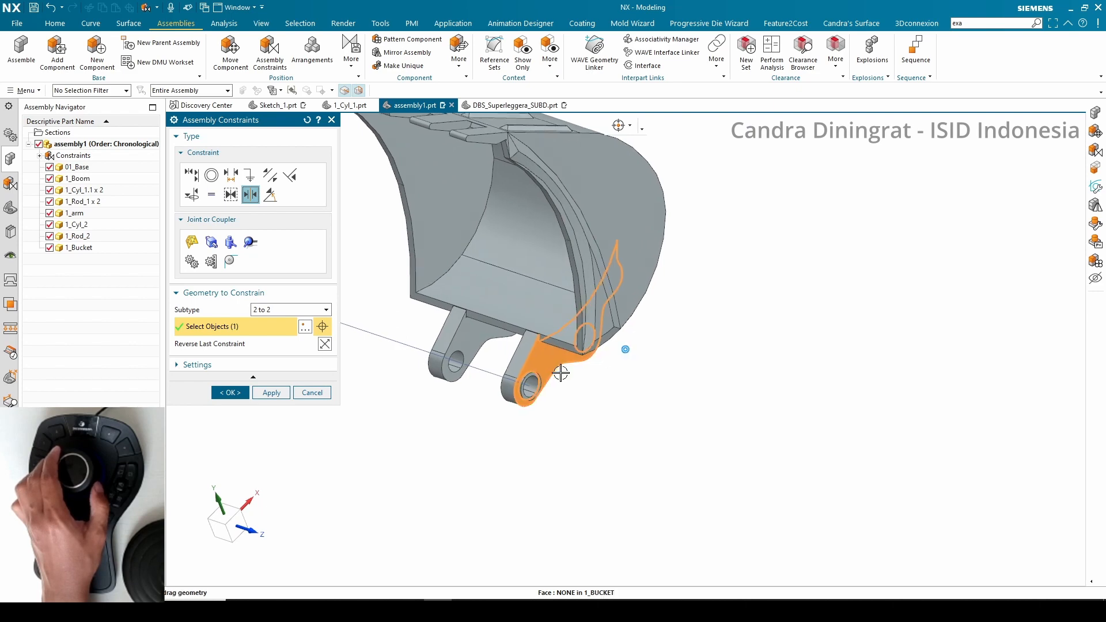
pyautogui.click(697, 324)
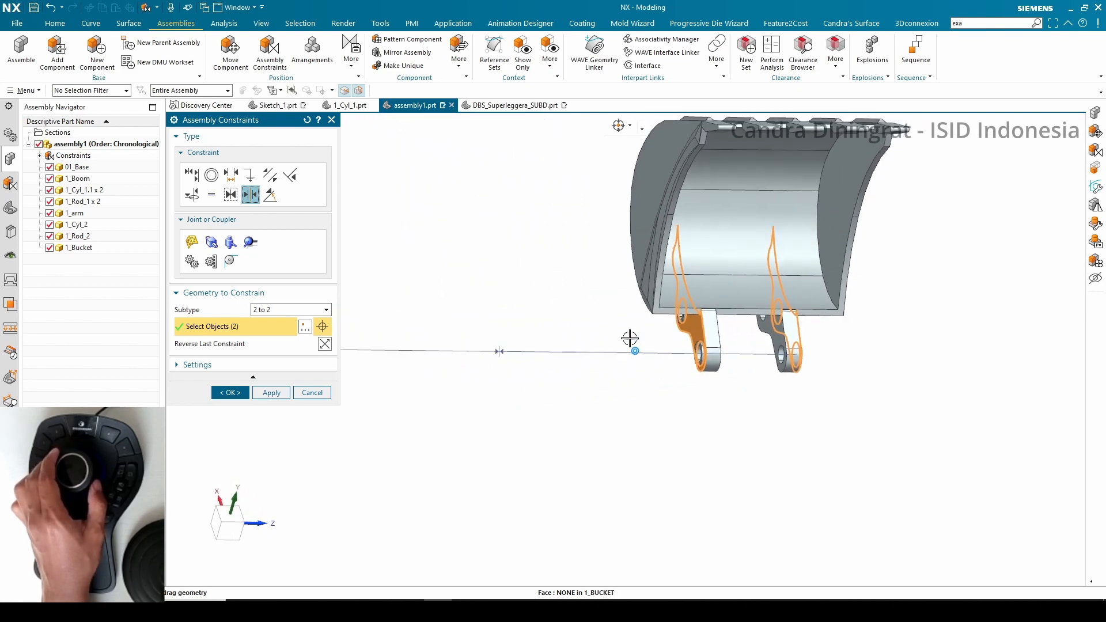
pyautogui.click(508, 329)
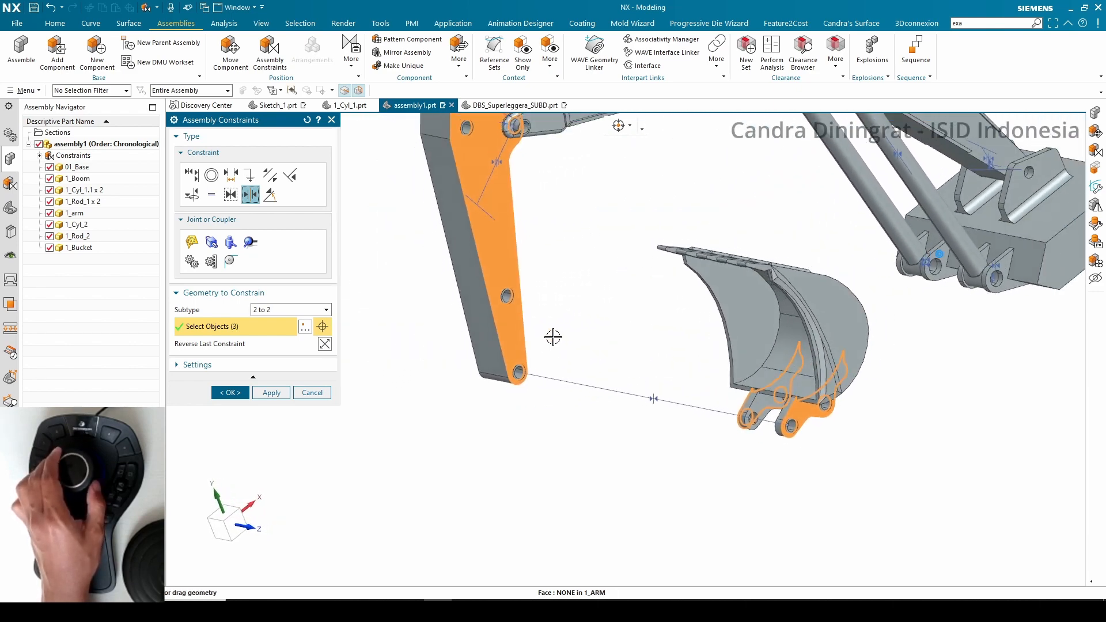
pyautogui.click(764, 297)
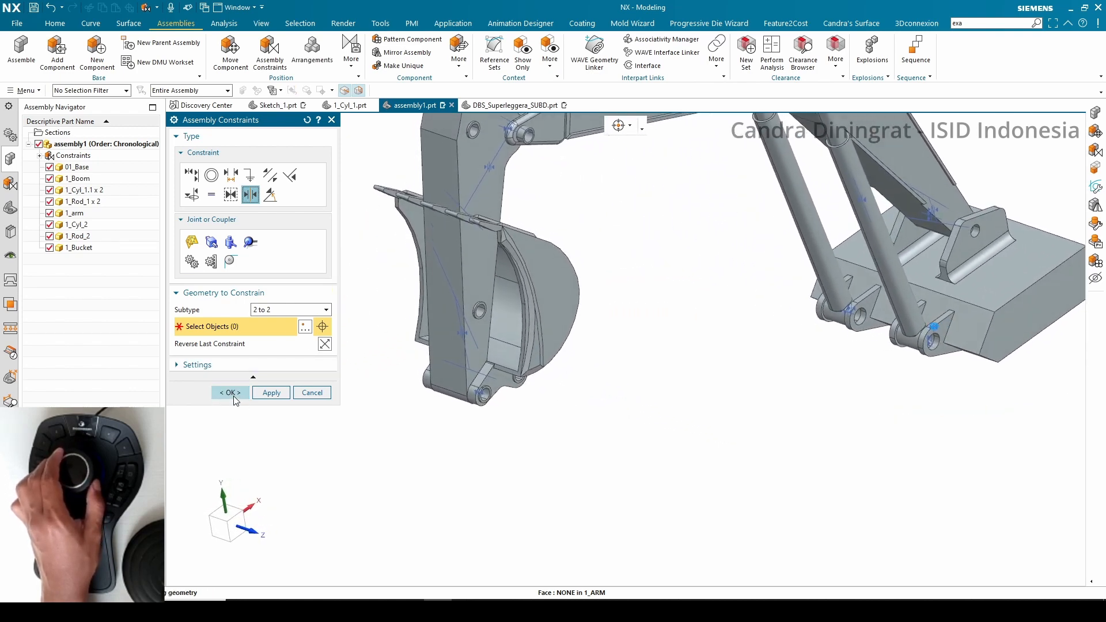
pyautogui.click(231, 394)
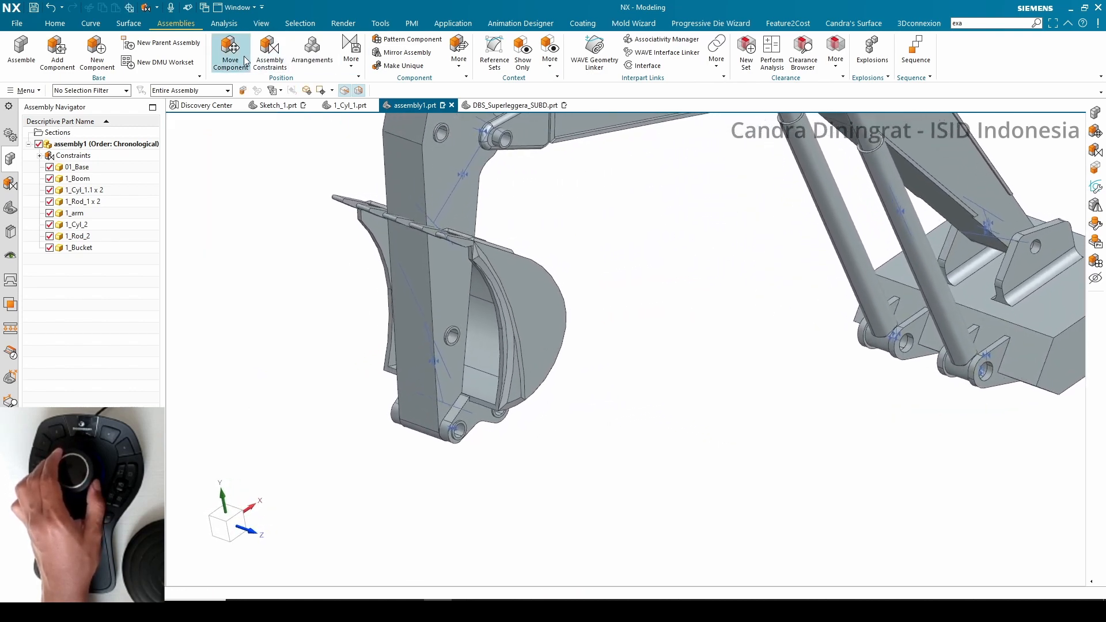
# Rotate the bucket into a working position with Move Component using its dynamic handle
pyautogui.click(516, 298)
pyautogui.click(224, 215)
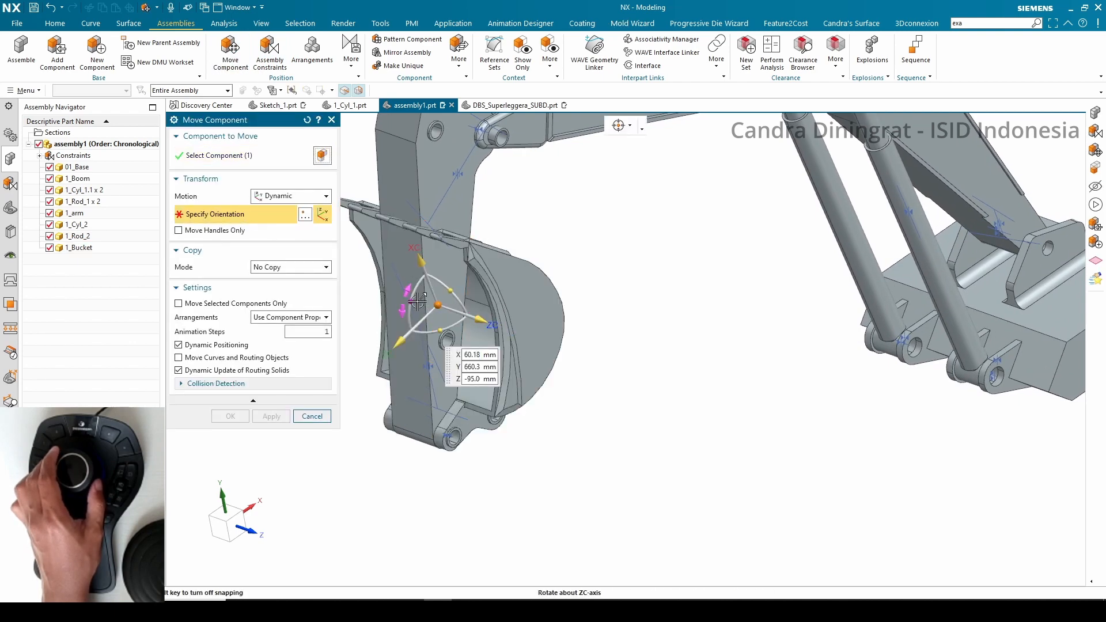
pyautogui.moveTo(447, 281); pyautogui.dragTo(496, 353)
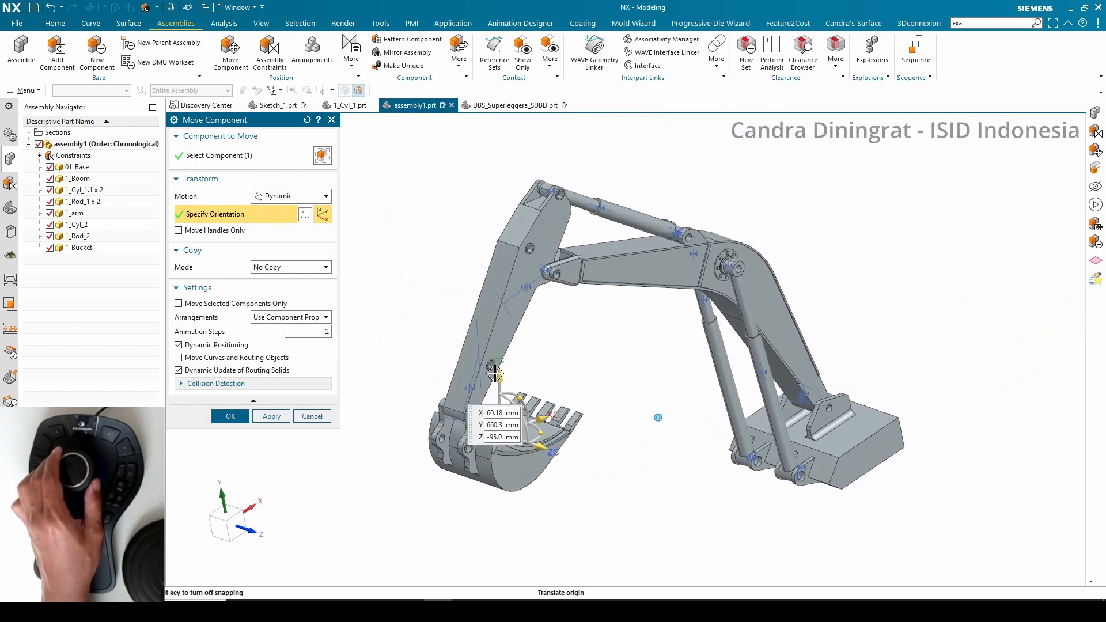
pyautogui.moveTo(537, 408); pyautogui.dragTo(536, 436)
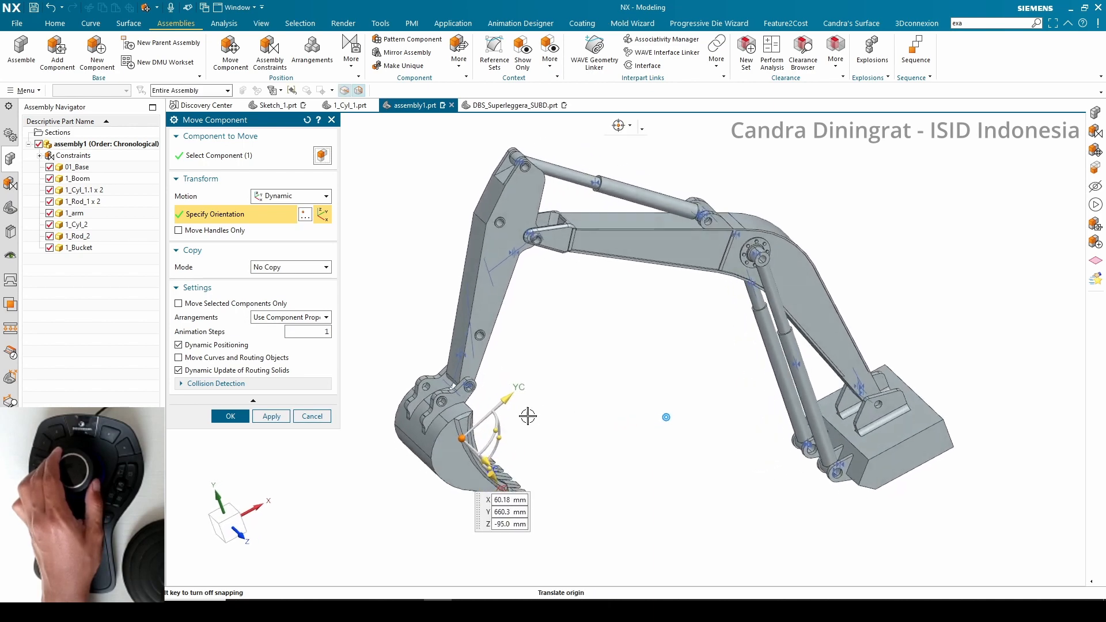
pyautogui.click(231, 415)
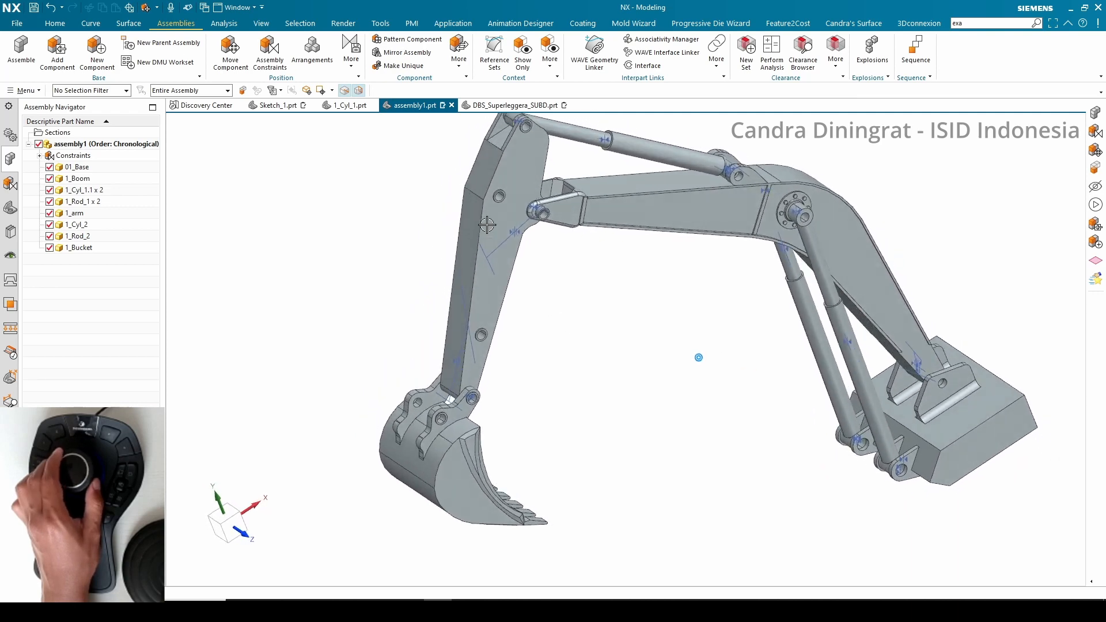
# Compare against the finished excavator in 1_Cyl_1.prt, then add the 1_Hub_1 link to assembly1
pyautogui.click(349, 106)
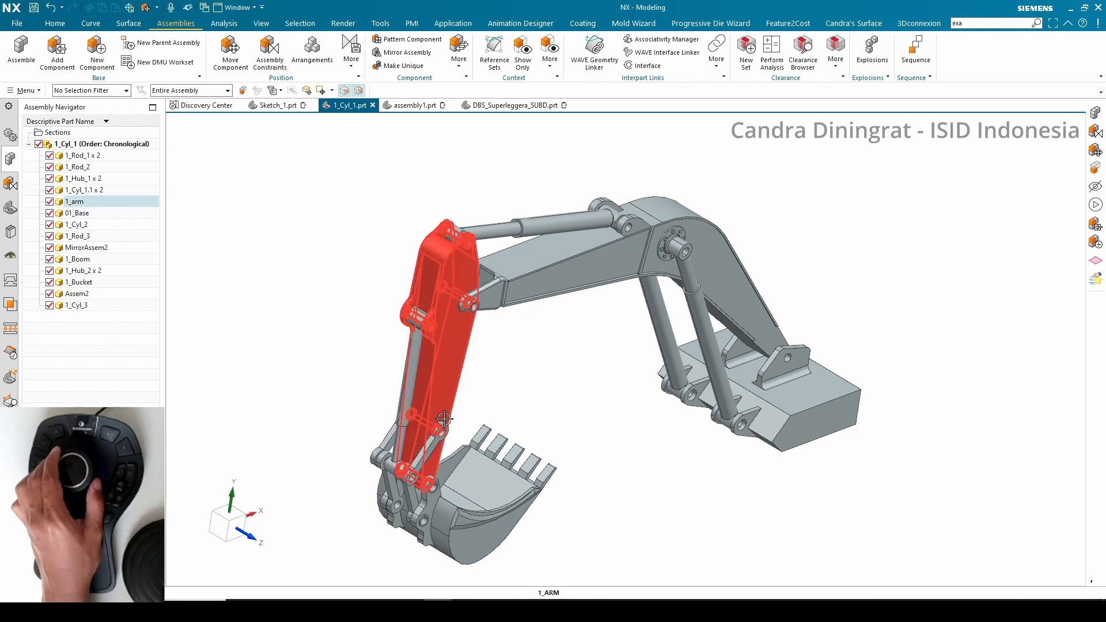
pyautogui.click(410, 106)
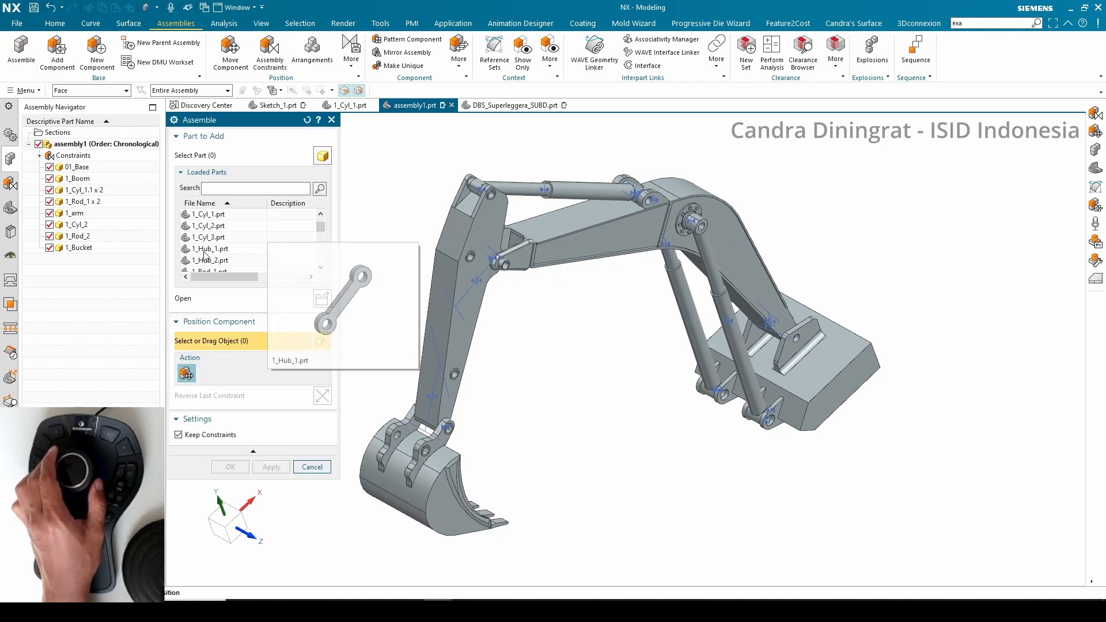
pyautogui.click(213, 254)
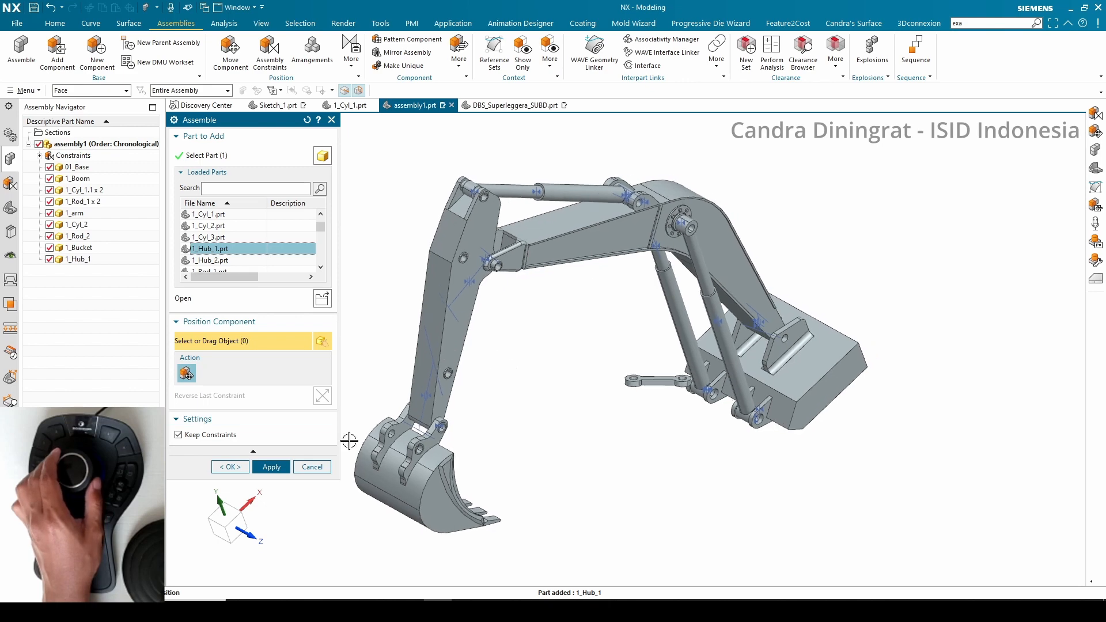
pyautogui.click(226, 467)
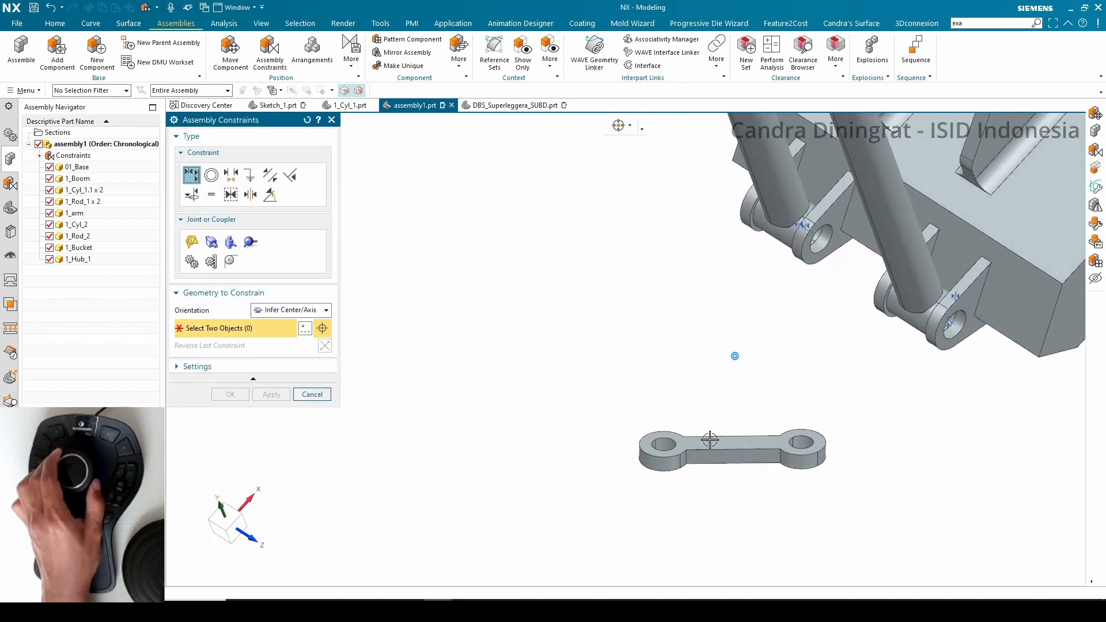
# Align the hub link's hole with the arm's pin hole via Infer Center/Axis and touch its face against the arm's boss
pyautogui.click(665, 455)
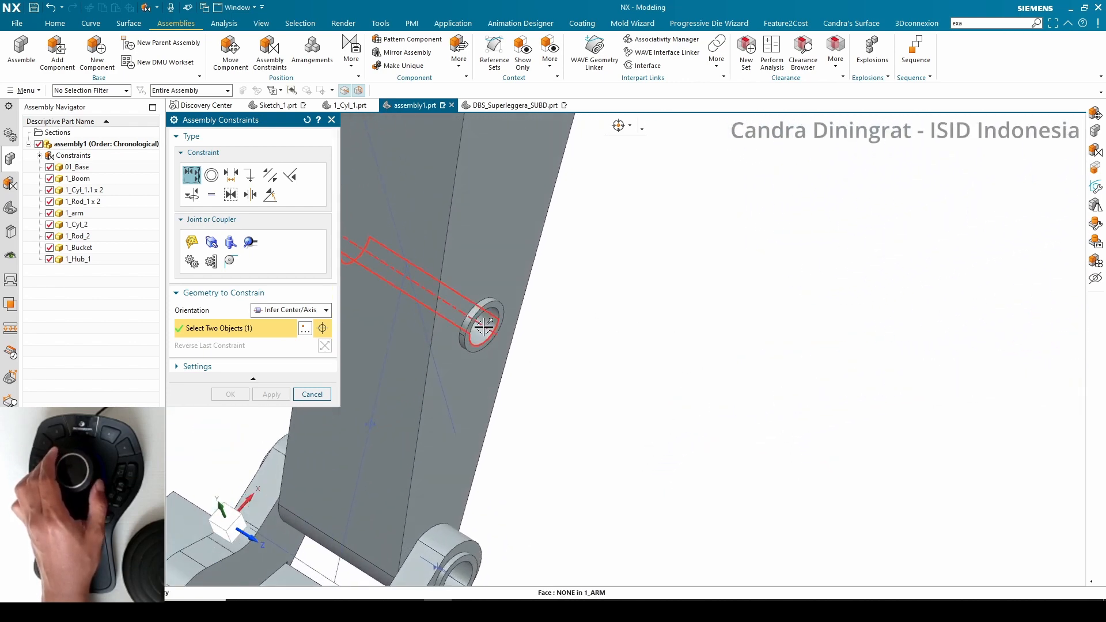
pyautogui.click(486, 328)
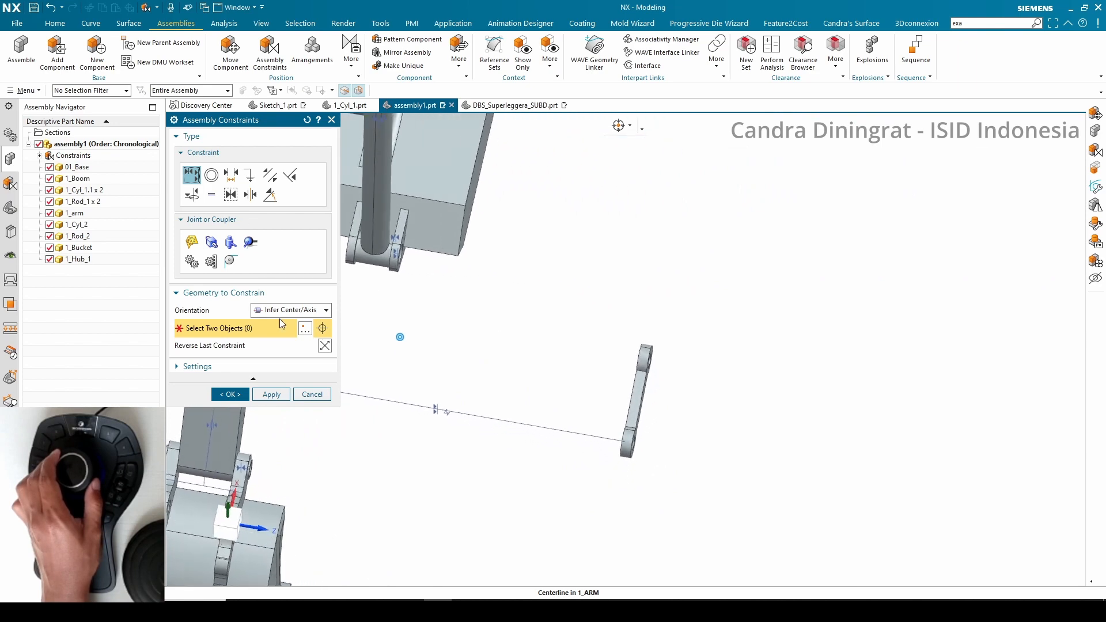
pyautogui.click(279, 310)
pyautogui.click(275, 346)
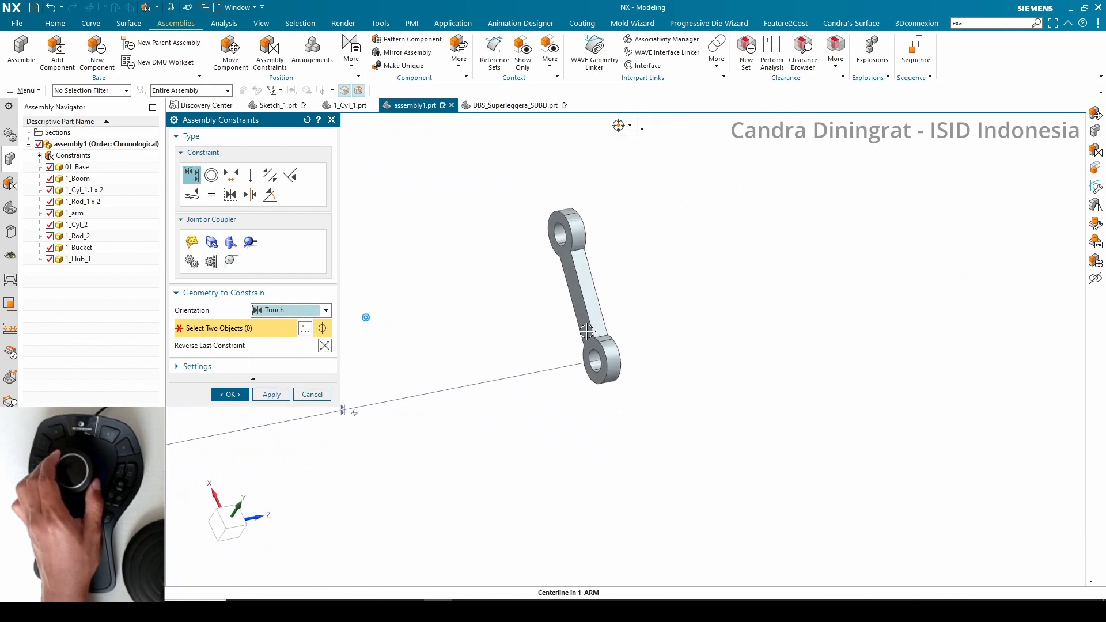
pyautogui.click(584, 315)
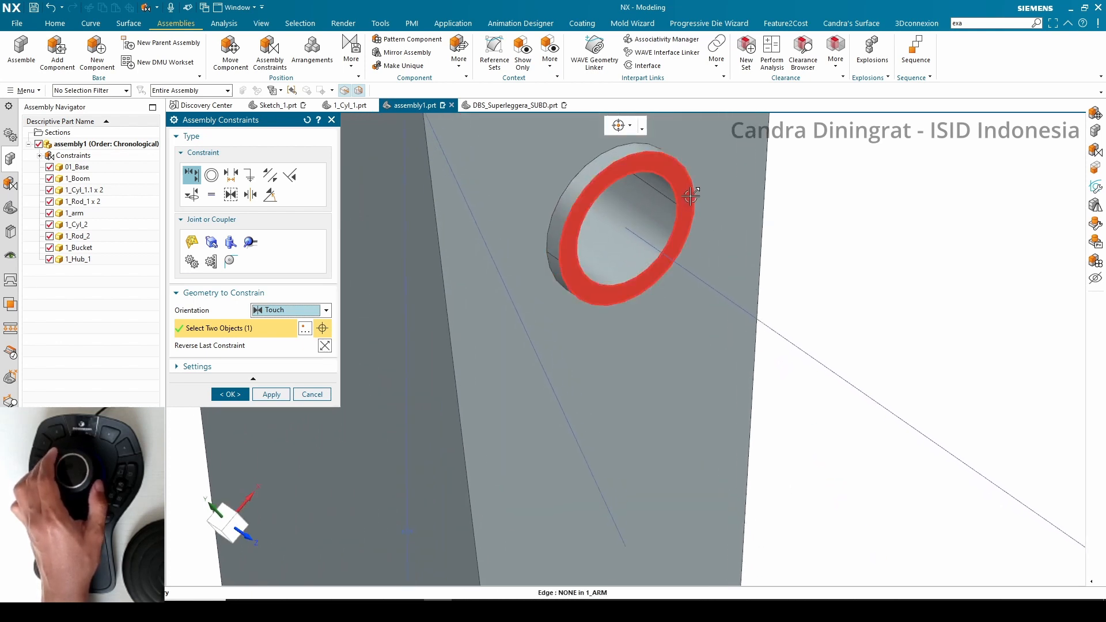
pyautogui.click(691, 197)
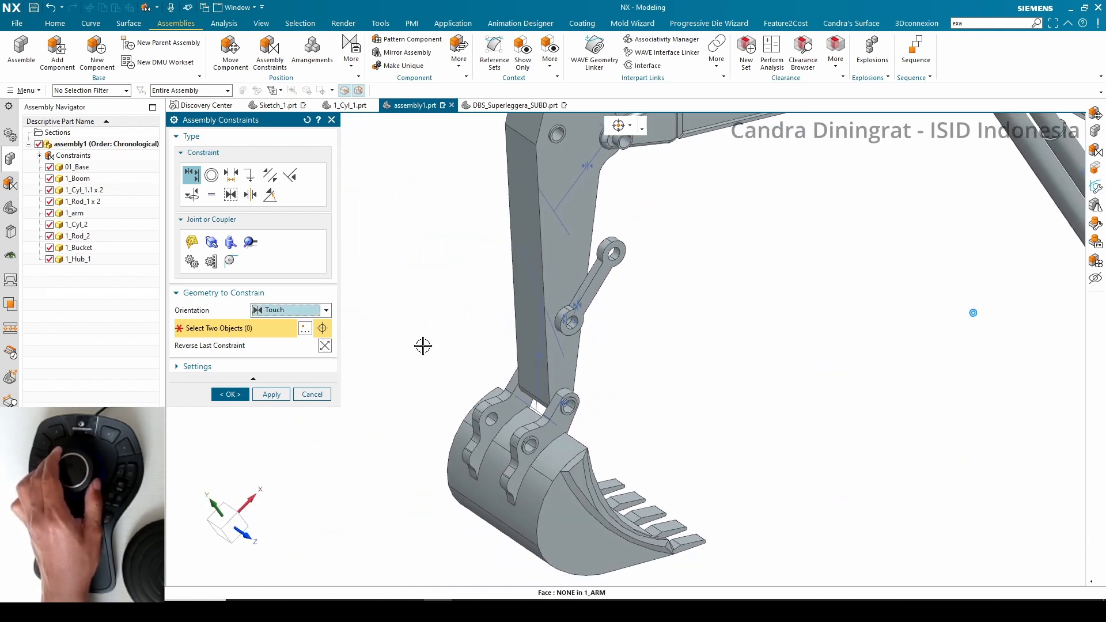
pyautogui.click(273, 395)
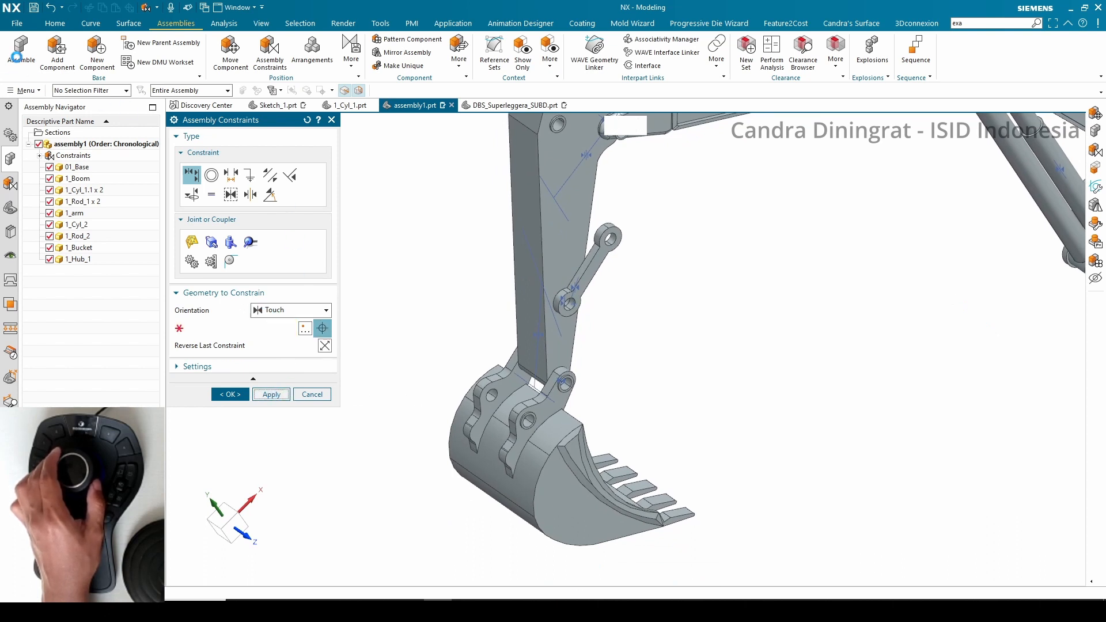
# Add a second 1_Hub_1 link, touch its face to the arm's opposite side and align its hole with the arm's hole
pyautogui.click(21, 58)
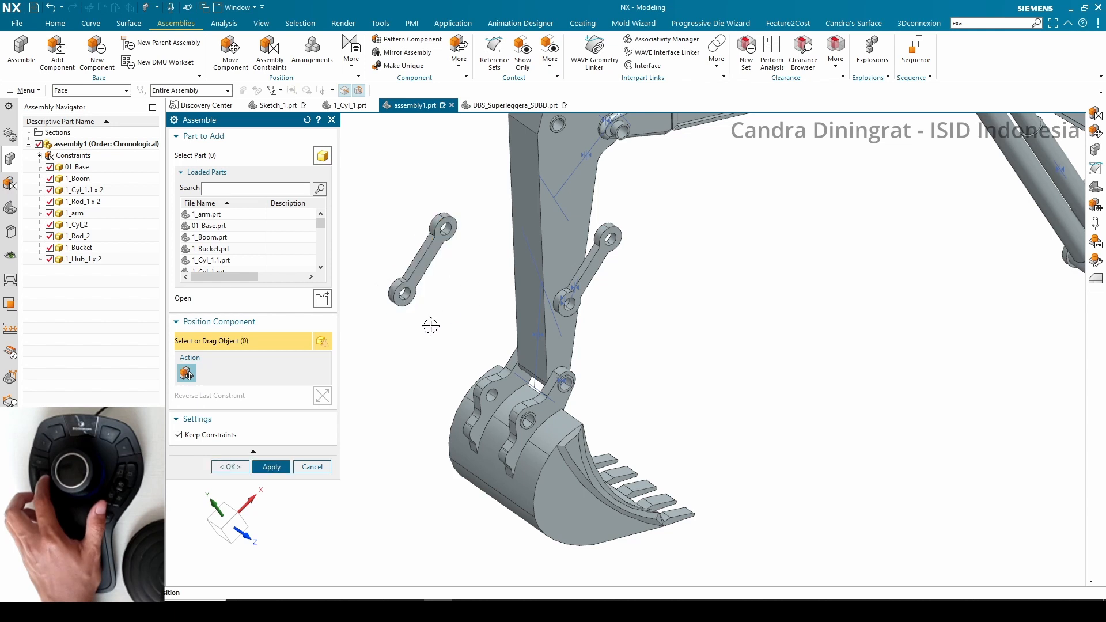
pyautogui.click(233, 467)
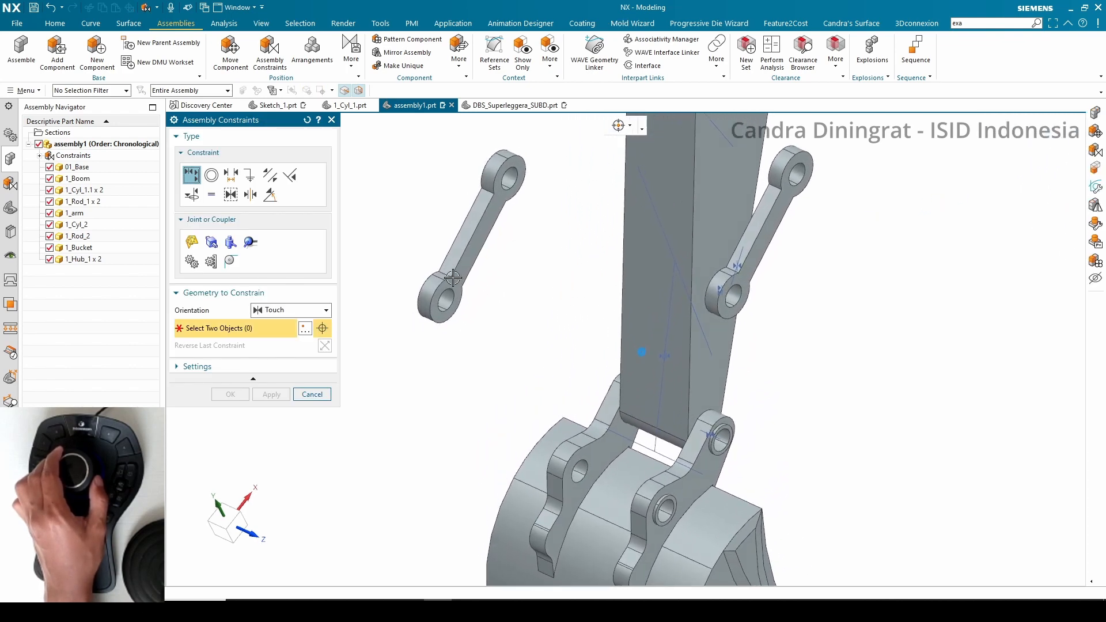
pyautogui.click(459, 280)
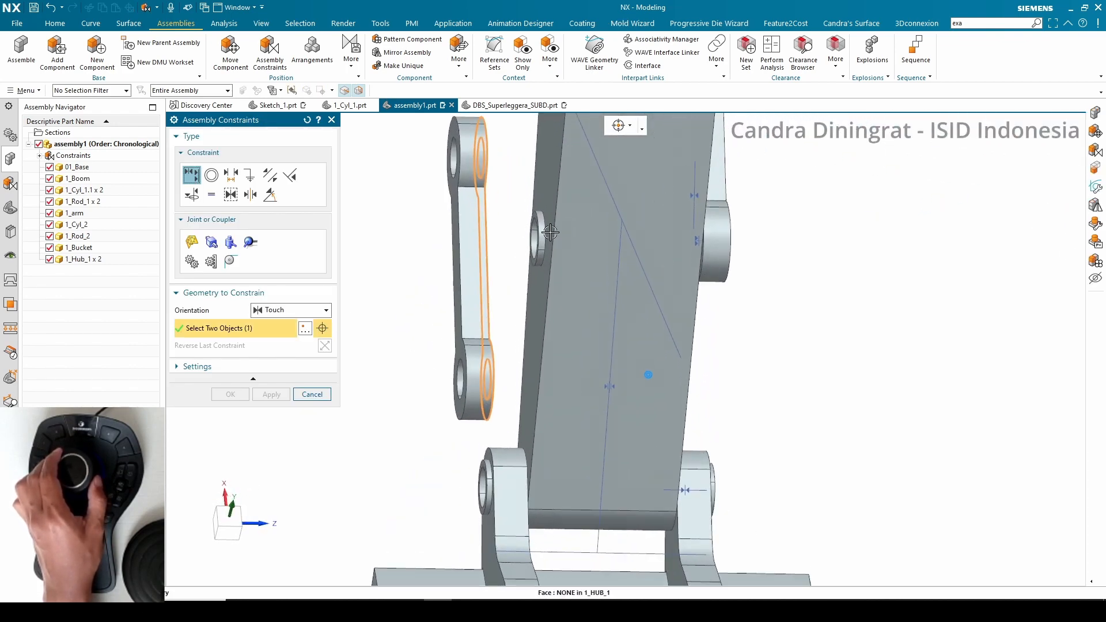
pyautogui.click(553, 244)
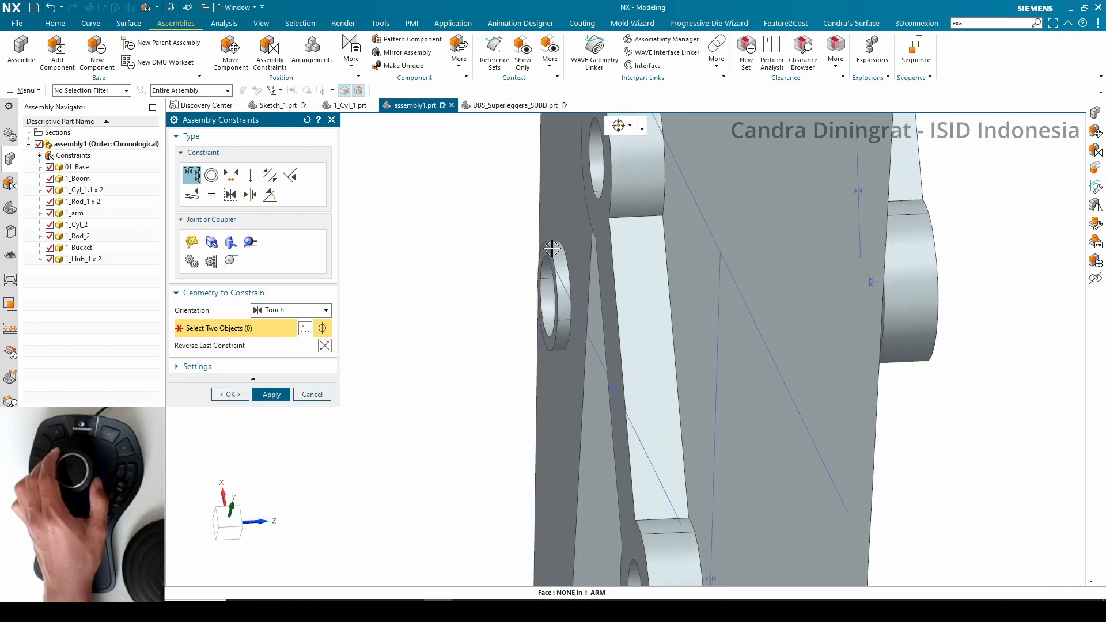
pyautogui.click(276, 313)
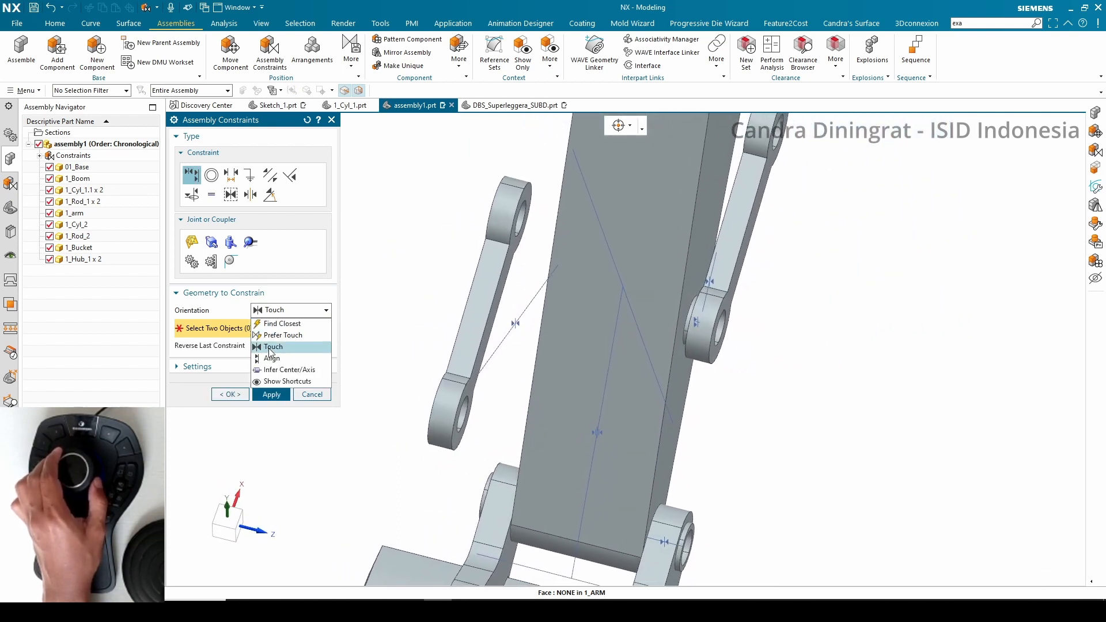
pyautogui.click(276, 370)
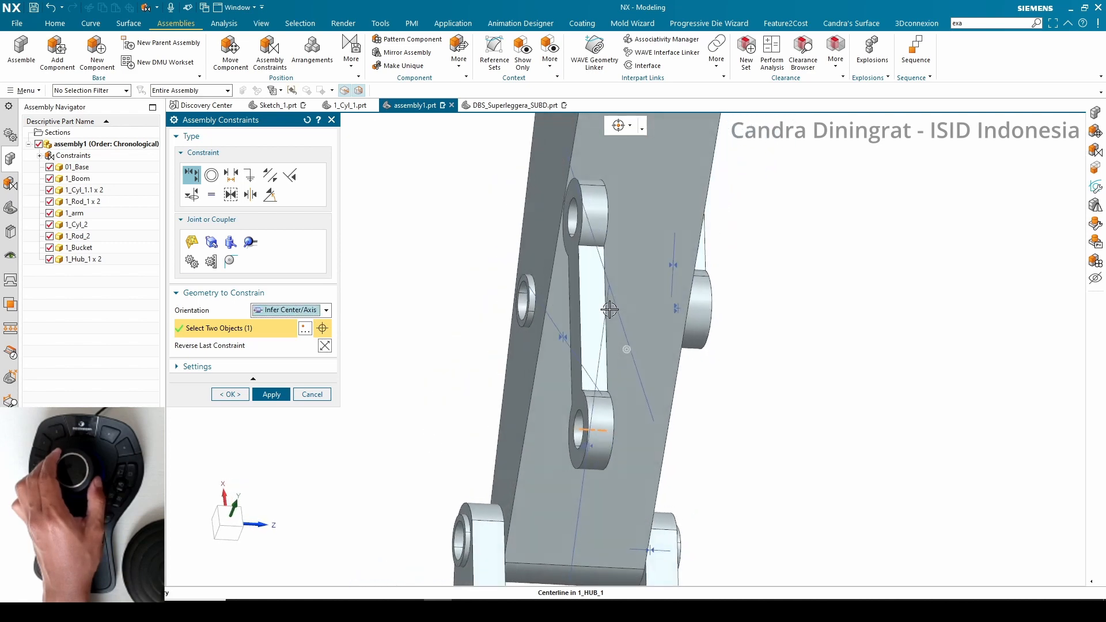
pyautogui.click(546, 306)
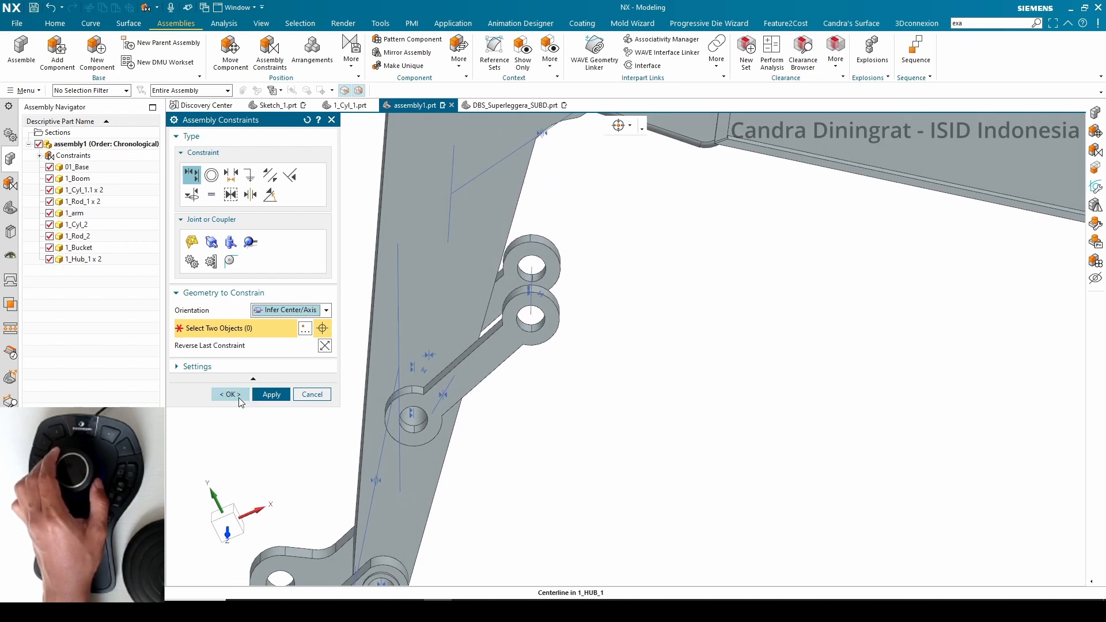
pyautogui.click(233, 396)
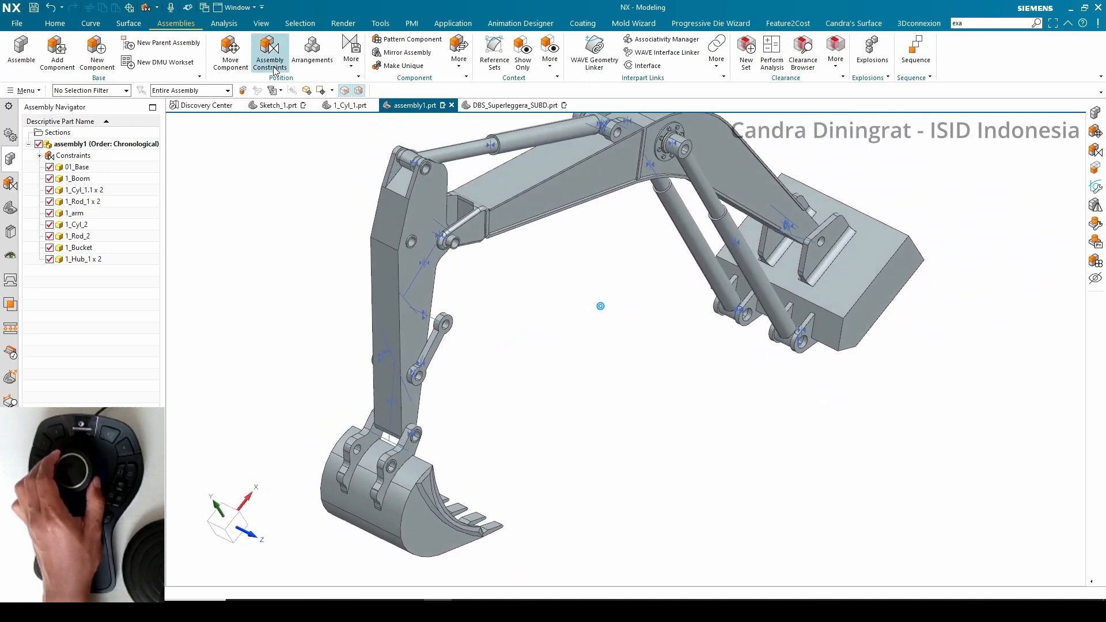
# Add a 1_Hub_2 link to assembly1 and open Assembly Constraints
pyautogui.click(21, 51)
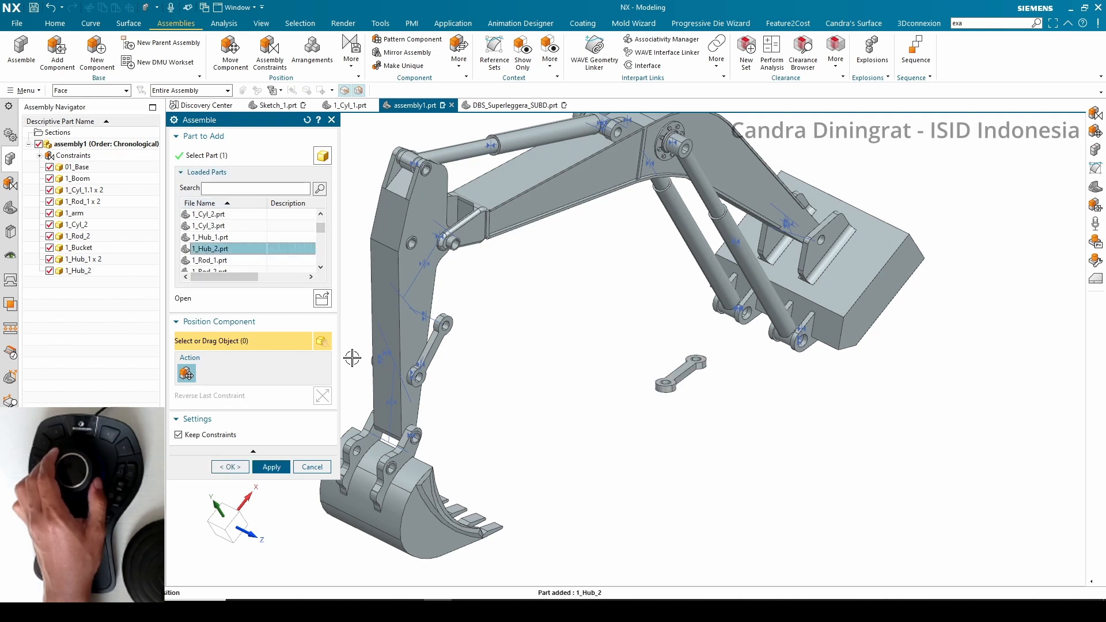
pyautogui.click(229, 468)
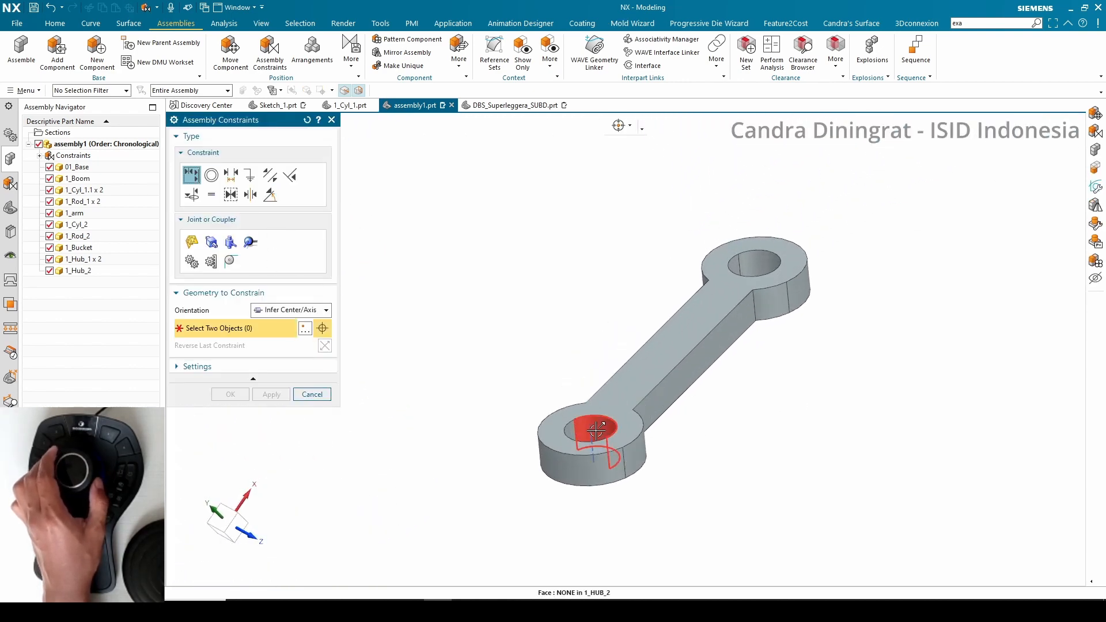
# Align the 1_Hub_2 link's hole with the bucket's pin hole using Infer Center/Axis
pyautogui.click(594, 431)
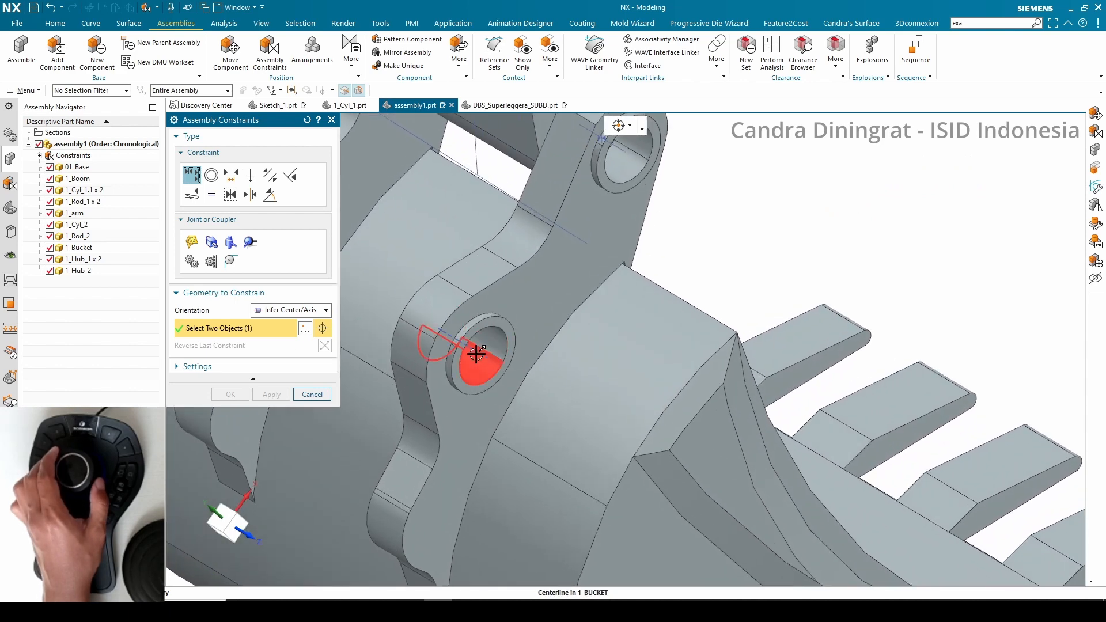
pyautogui.click(479, 350)
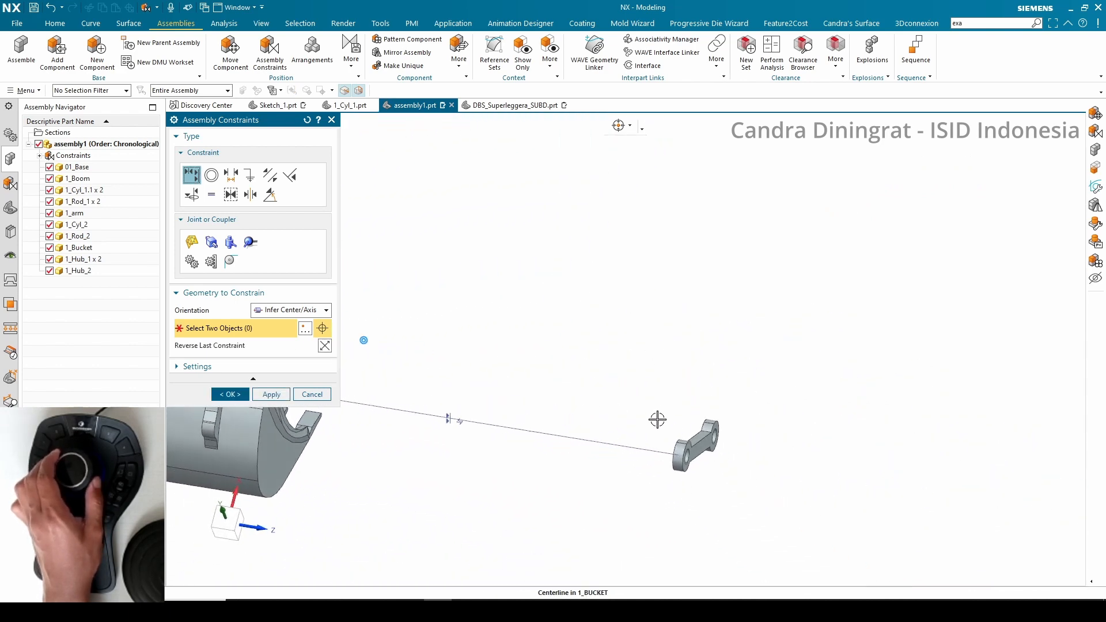
# Switch the orientation to Touch and touch the hub link's face against the bucket's boss face
pyautogui.click(266, 311)
pyautogui.click(273, 347)
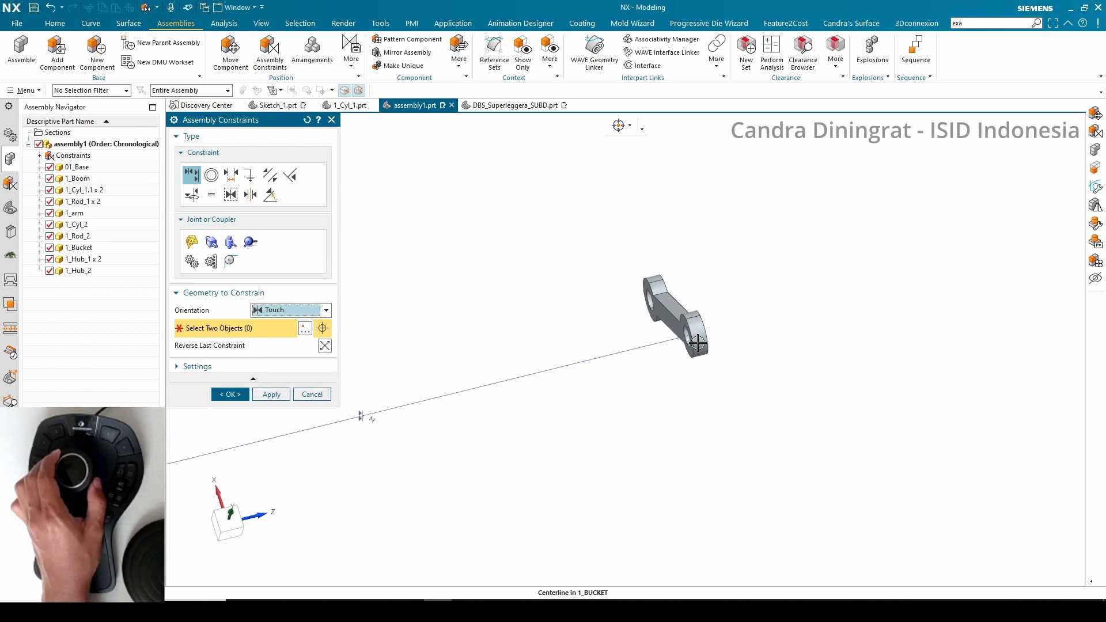
pyautogui.click(674, 327)
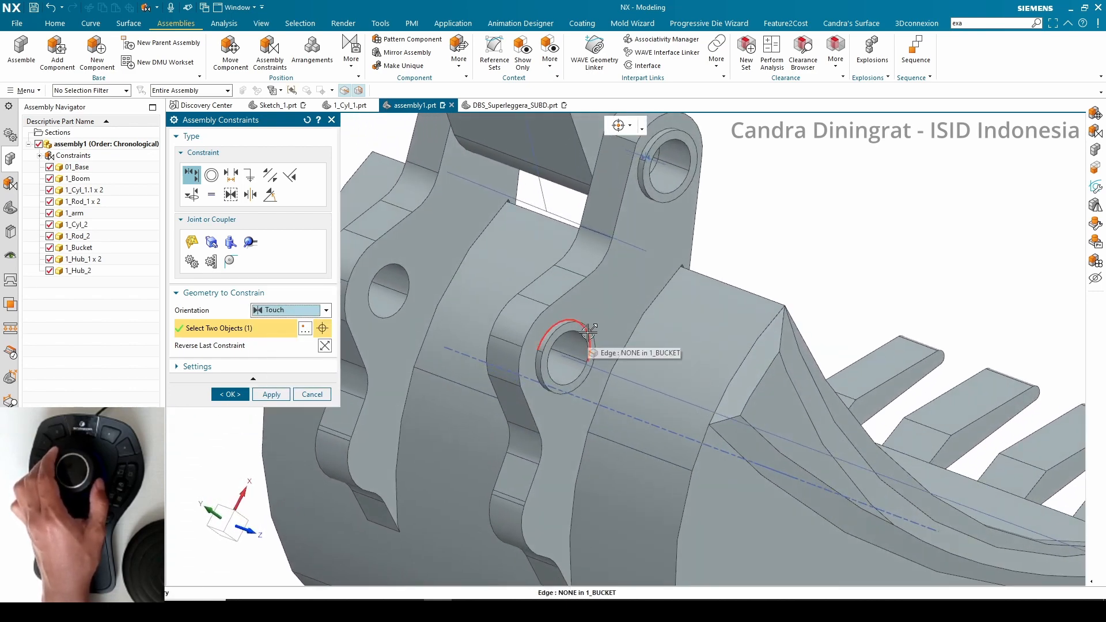
pyautogui.click(588, 329)
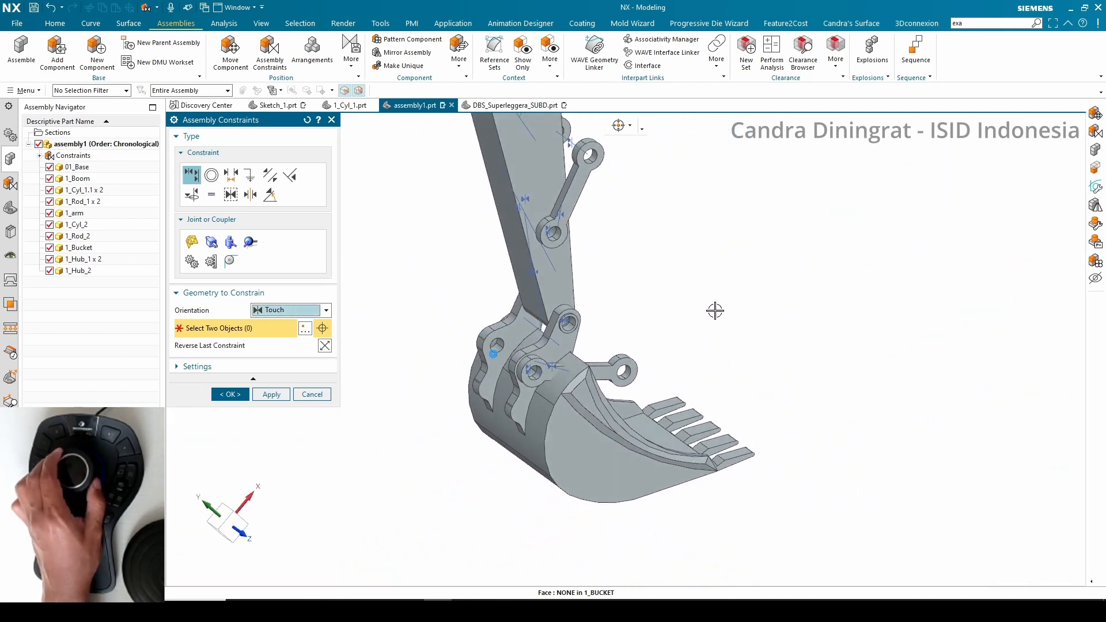
# Align the 1_Hub_2 link's other hole with the 1_Hub_1 link's hole via Infer Center/Axis and confirm
pyautogui.click(284, 312)
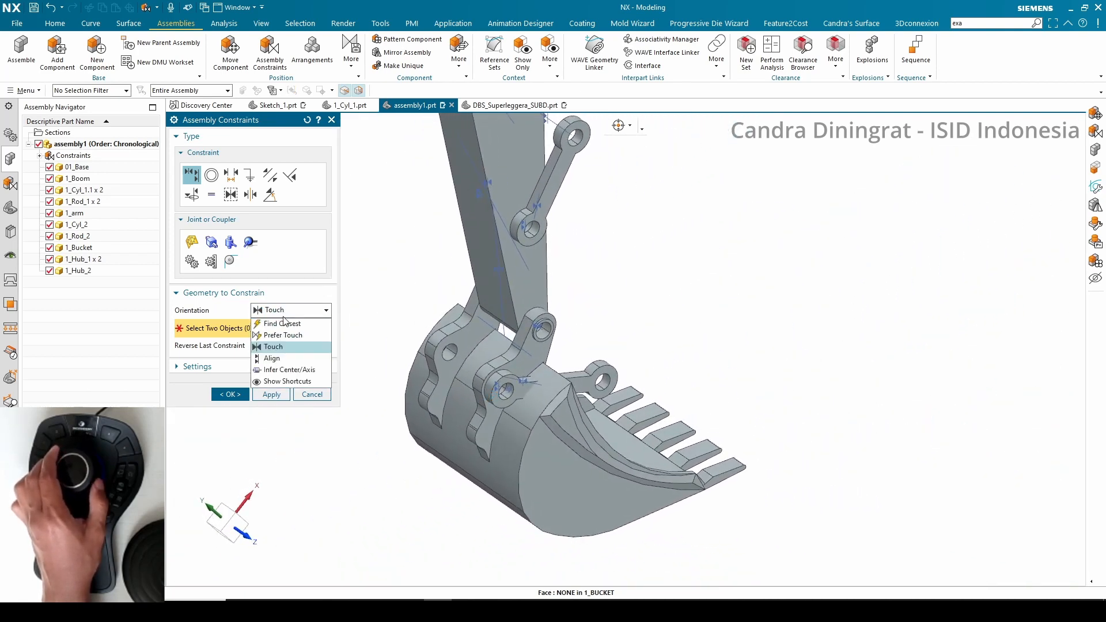
pyautogui.click(291, 370)
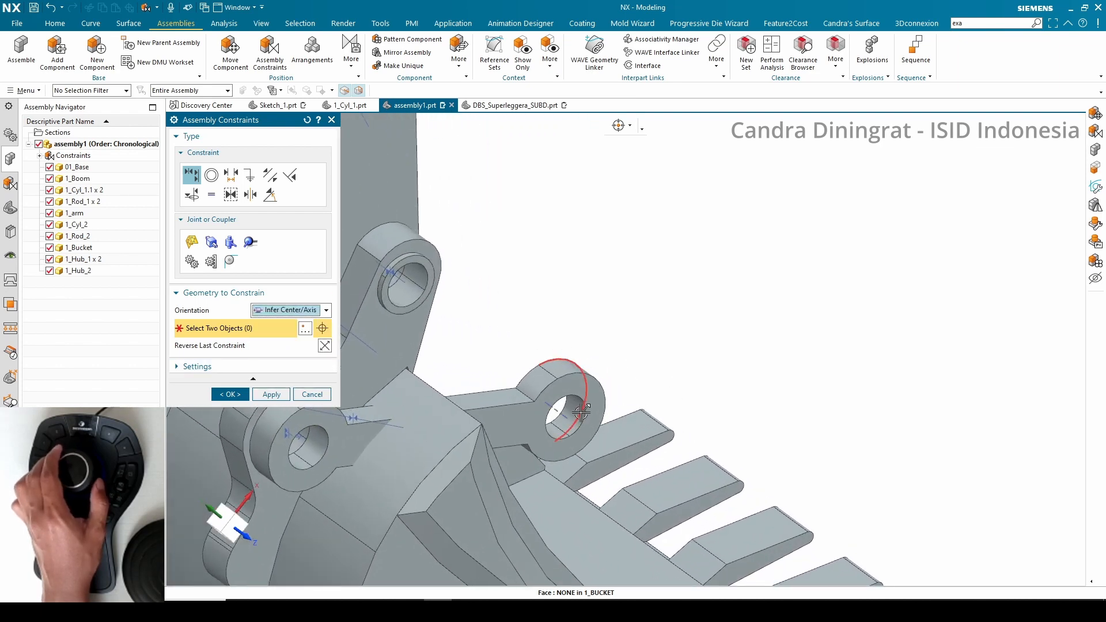
pyautogui.click(563, 415)
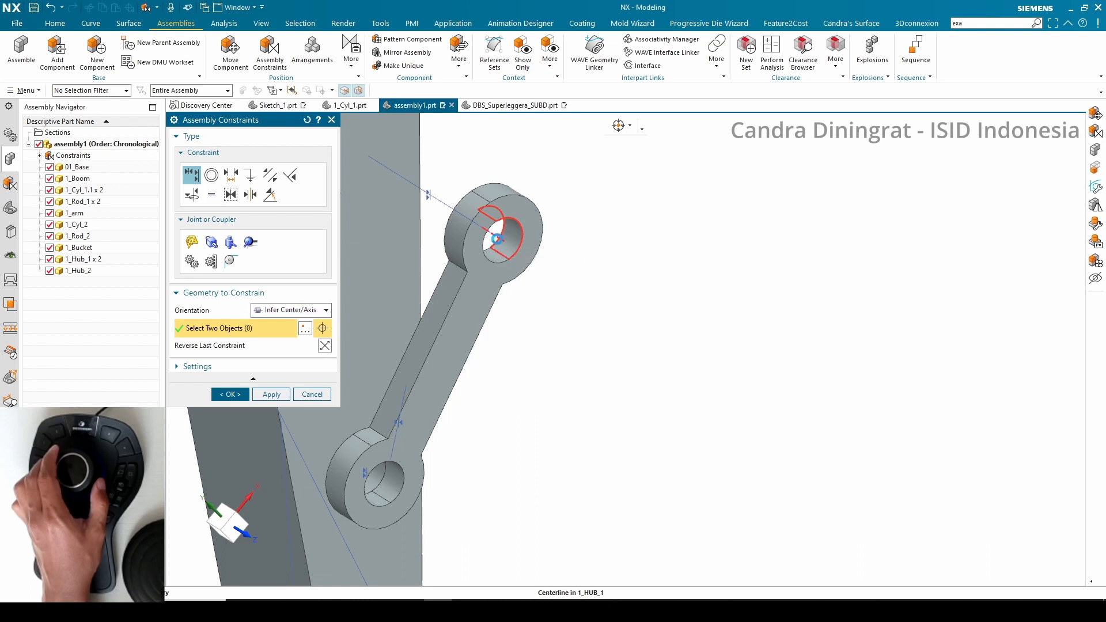
pyautogui.click(496, 238)
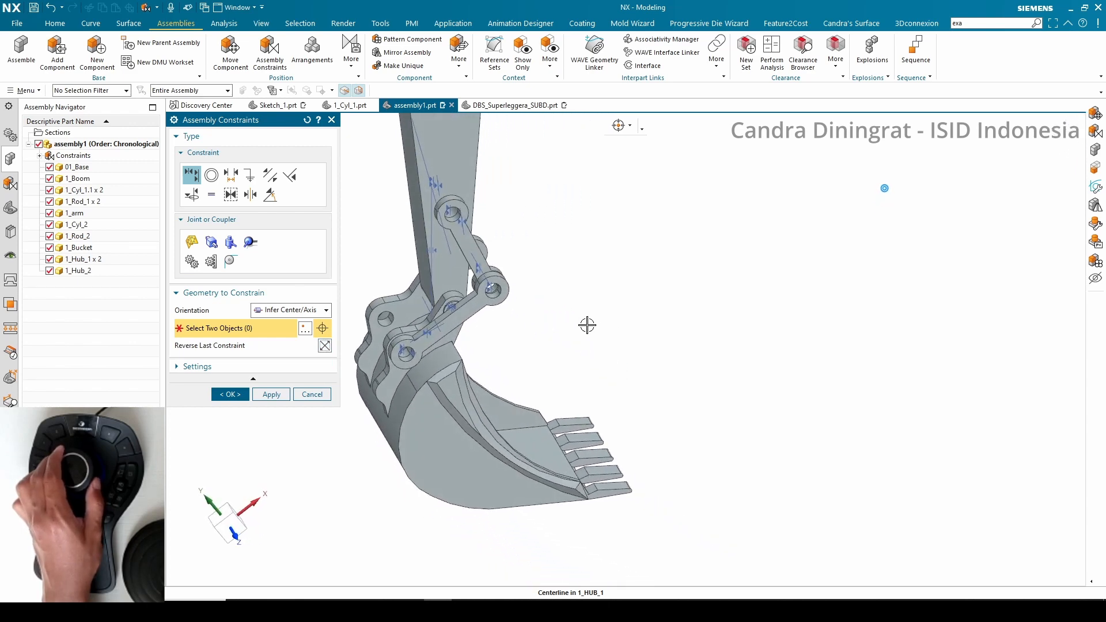
pyautogui.click(230, 393)
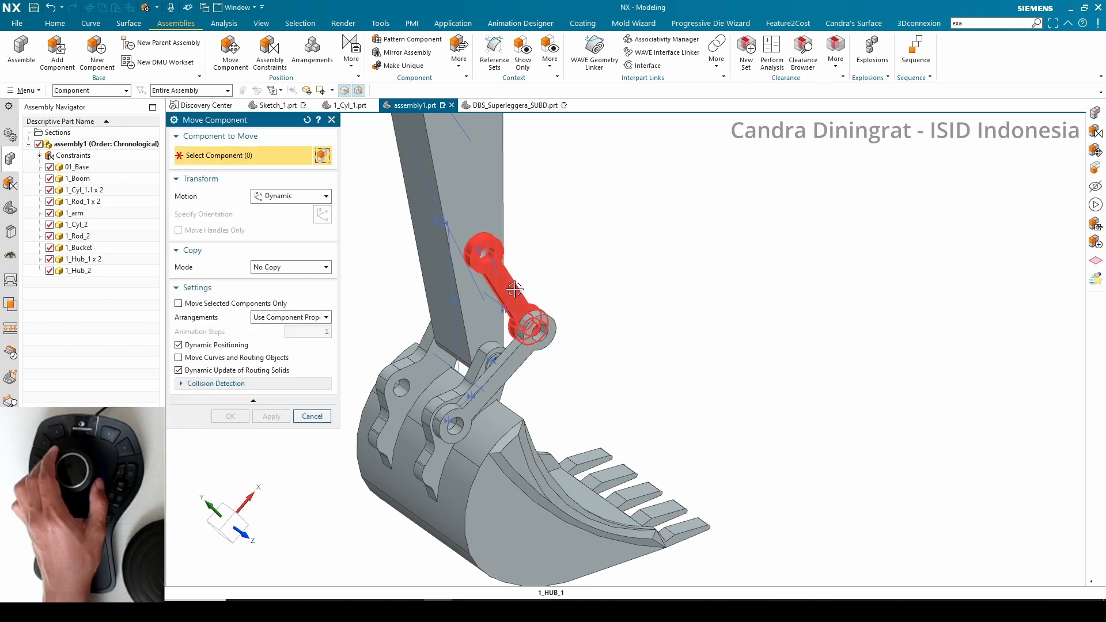
# Reposition both hub links with Move Component by dragging their dynamic handles, and close the constraints dialog
pyautogui.click(255, 212)
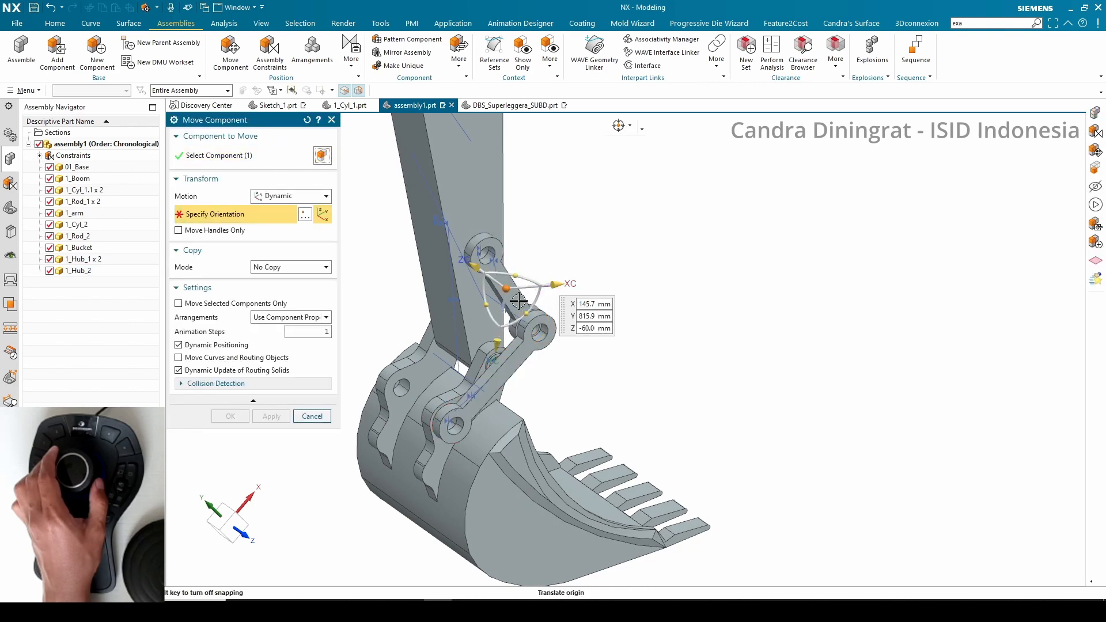
pyautogui.moveTo(528, 310); pyautogui.dragTo(483, 312)
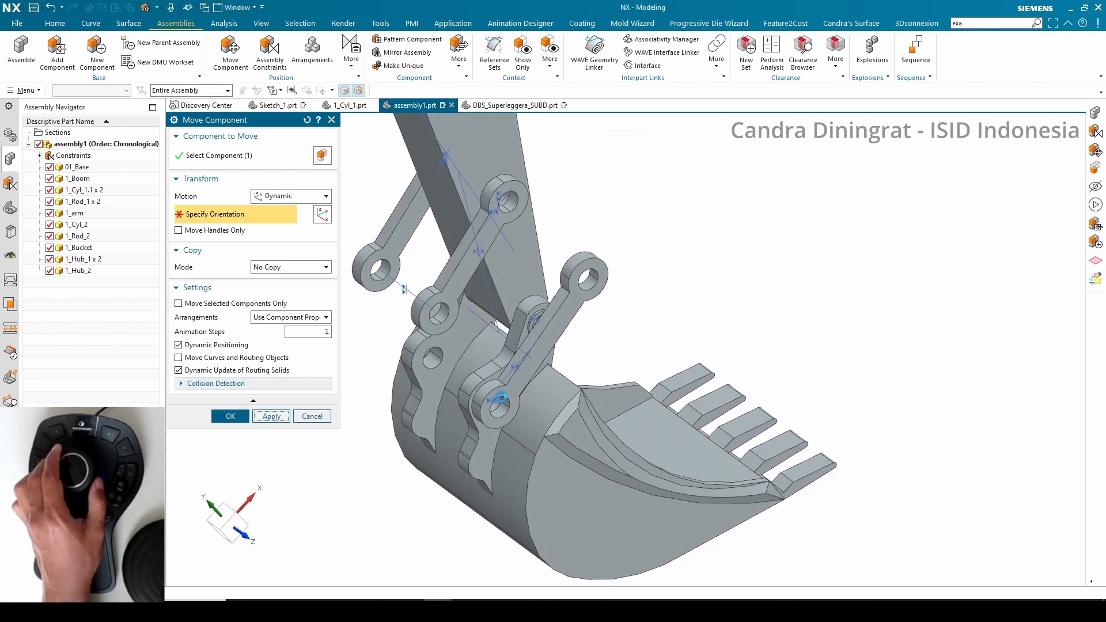
pyautogui.click(576, 305)
pyautogui.click(217, 218)
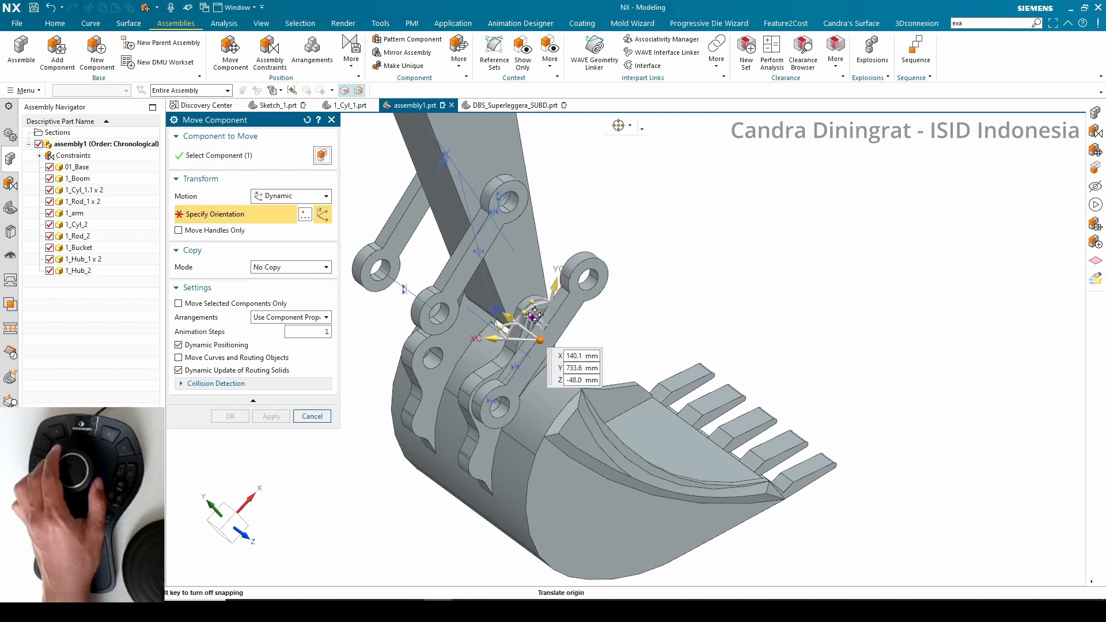
pyautogui.moveTo(525, 313); pyautogui.dragTo(499, 342)
pyautogui.click(230, 414)
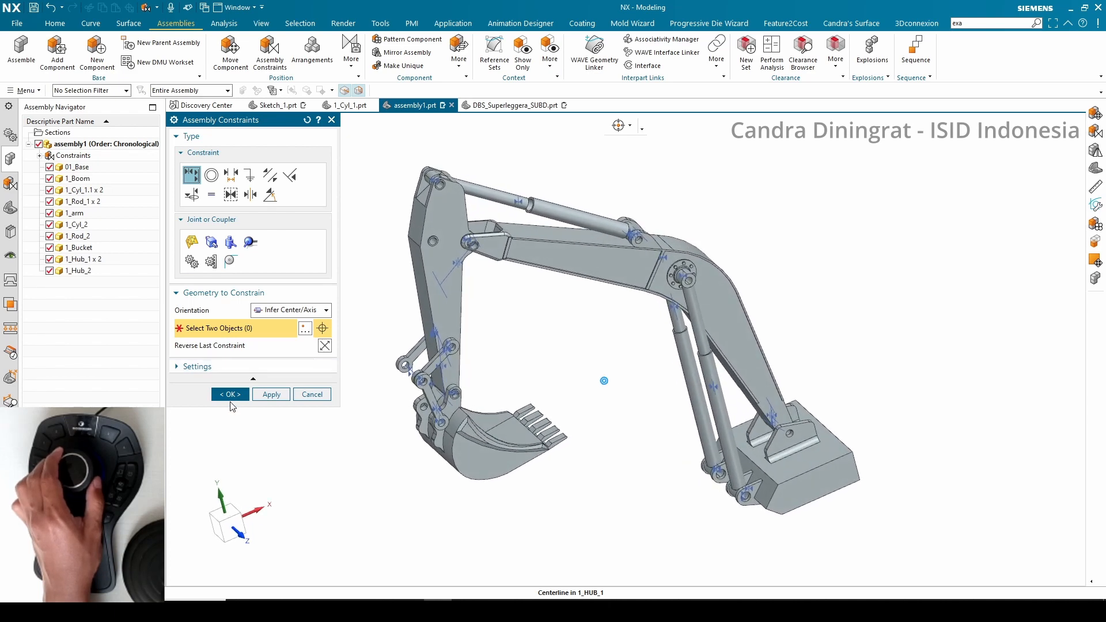
pyautogui.click(230, 394)
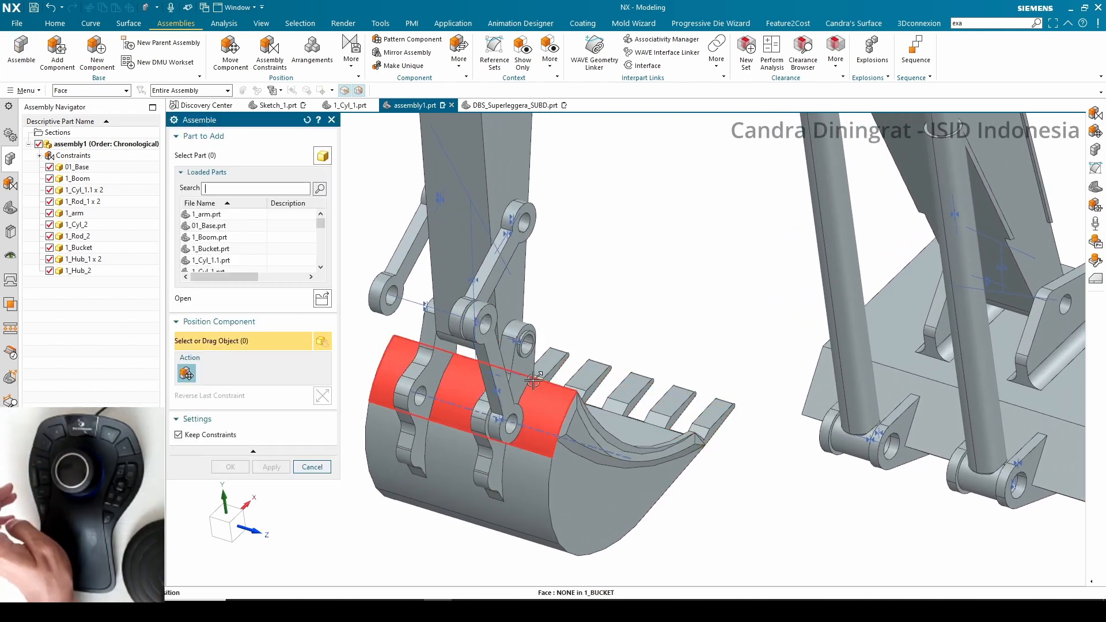
pyautogui.click(507, 366)
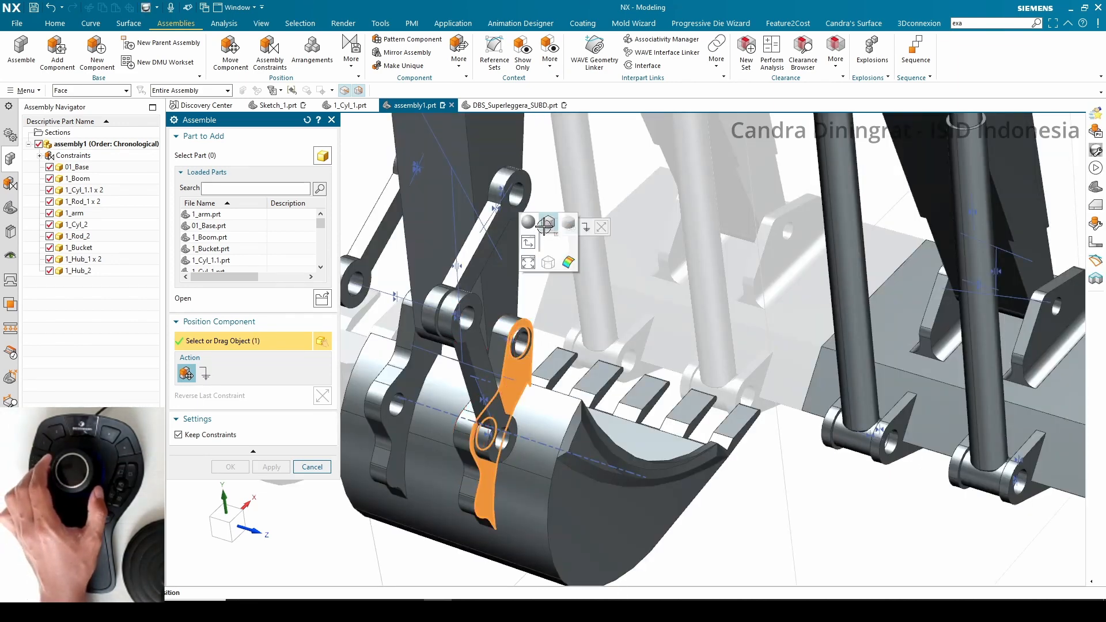
pyautogui.click(544, 226)
pyautogui.press('Escape')
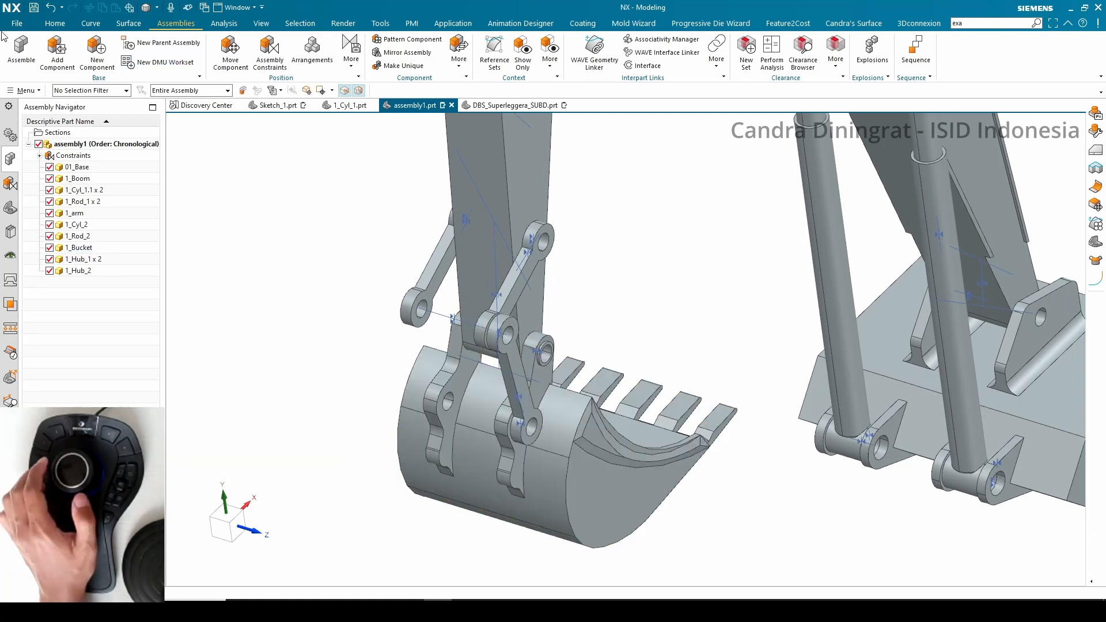
# Add a second 1_Hub_2 link to the assembly by dragging it into the view near the bucket
pyautogui.click(29, 62)
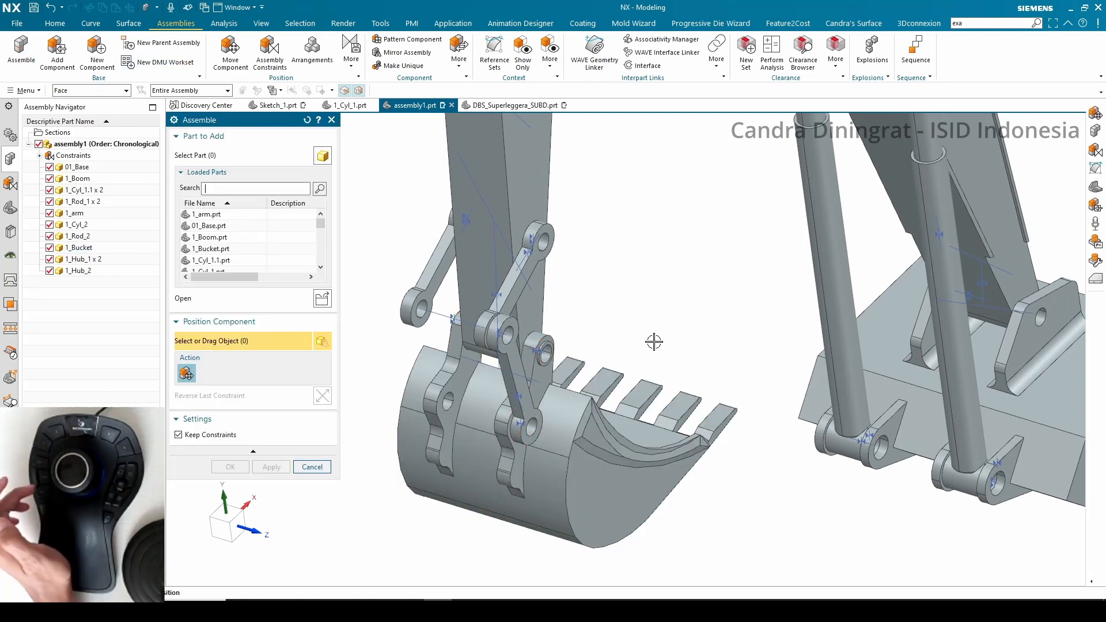
pyautogui.moveTo(482, 362); pyautogui.dragTo(379, 296)
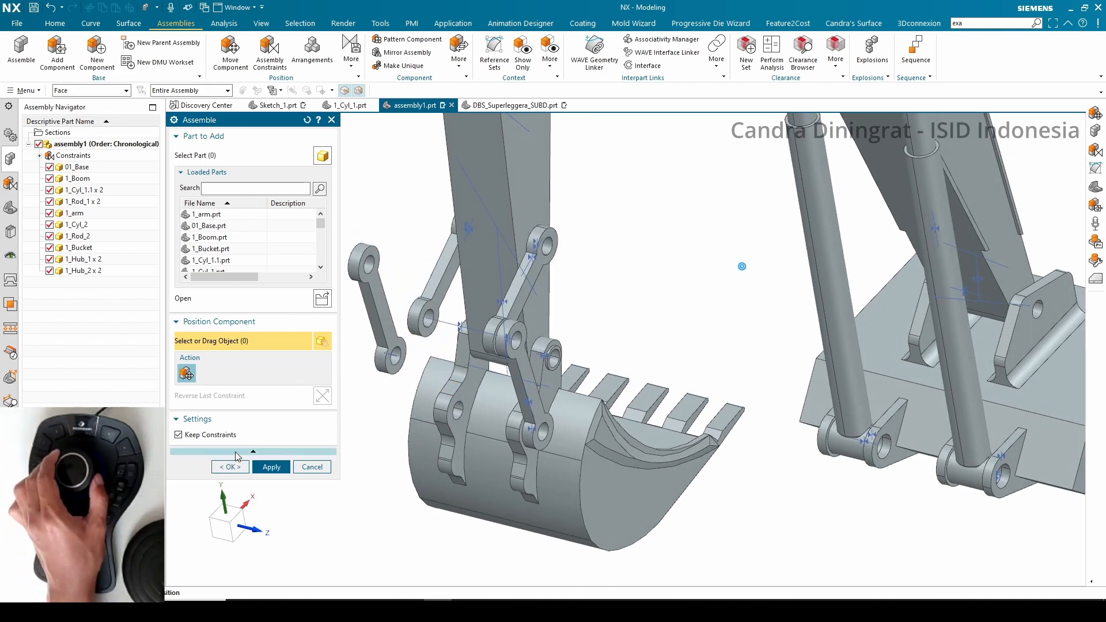
pyautogui.click(230, 467)
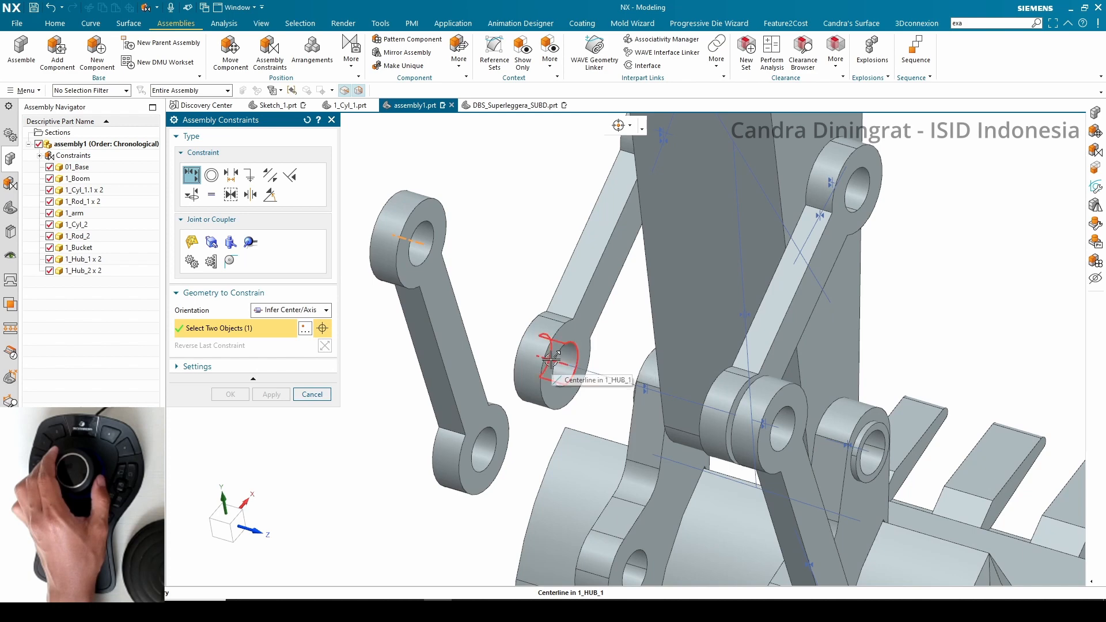
# Align the second 1_Hub_2 link's hole with the hub link's hole and touch its face against the 1_Hub_1 link
pyautogui.click(551, 359)
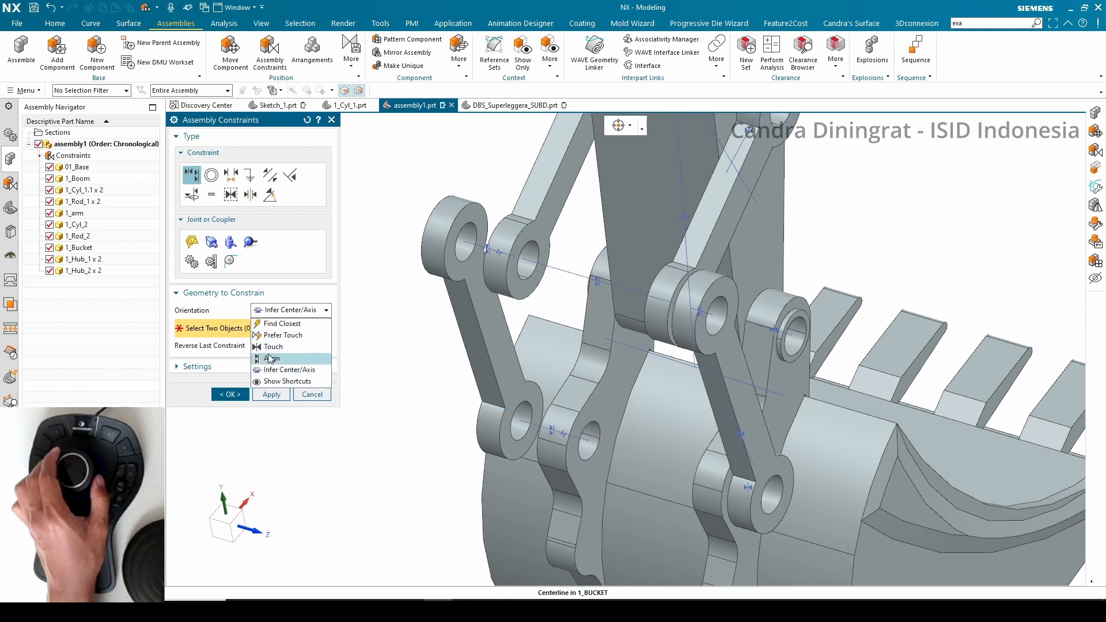
pyautogui.click(274, 346)
pyautogui.click(481, 218)
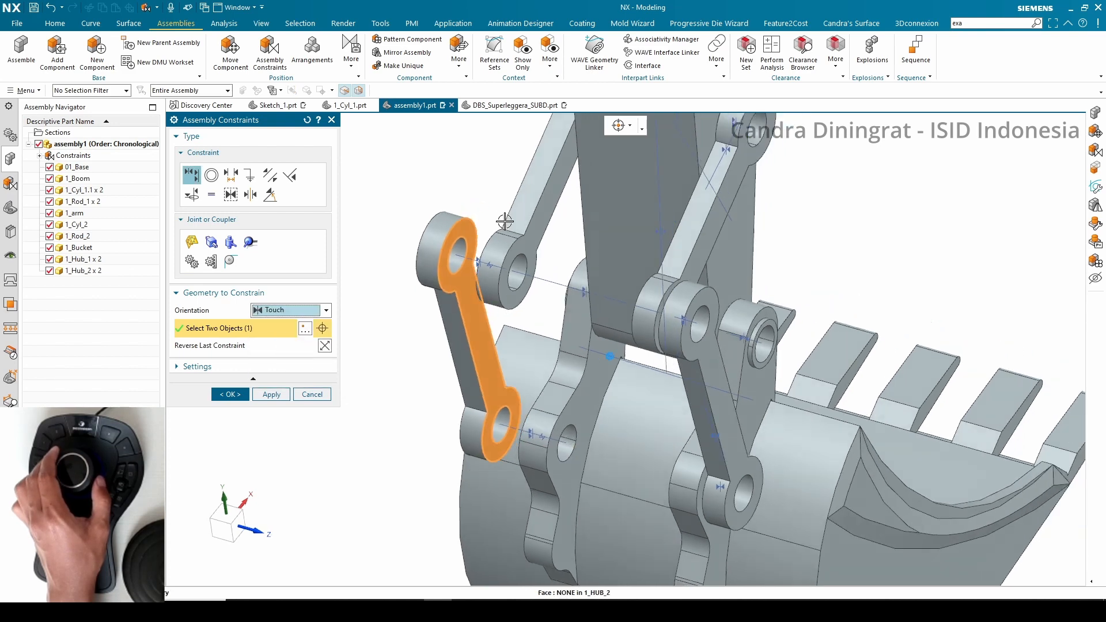
pyautogui.click(464, 214)
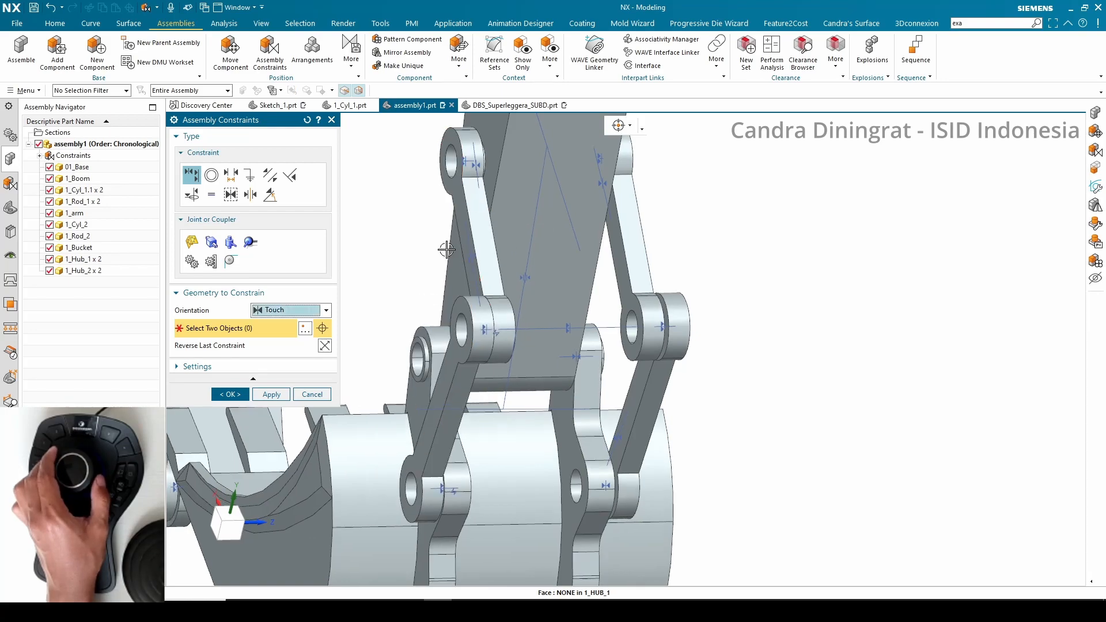
pyautogui.click(230, 394)
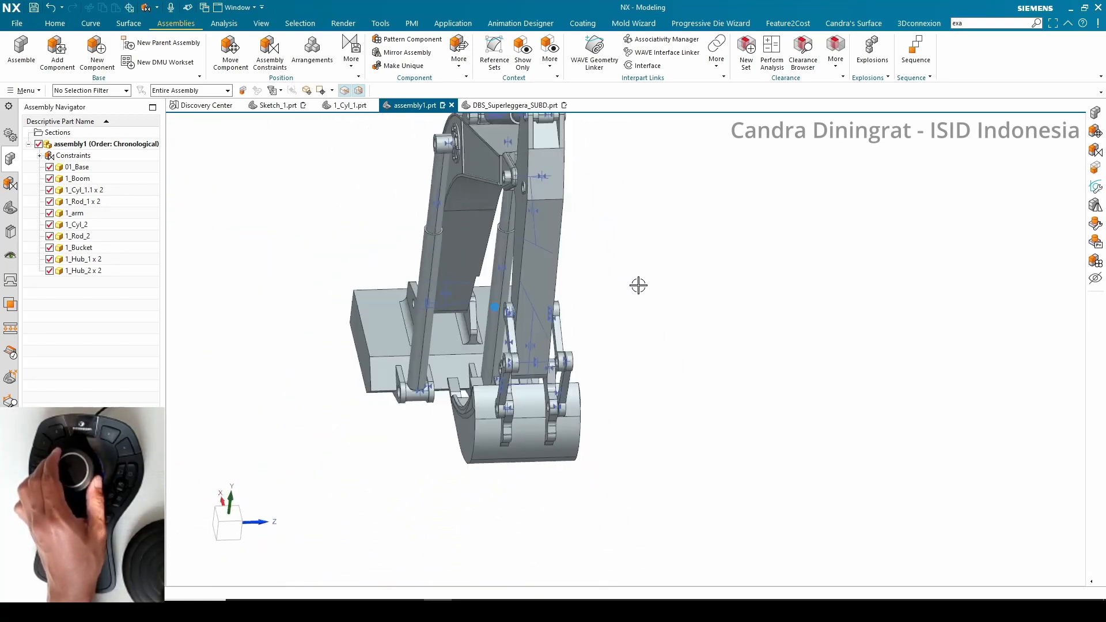
# Compare the assembly against the finished excavator in 1_Cyl_1.prt and return to assembly1
pyautogui.click(348, 108)
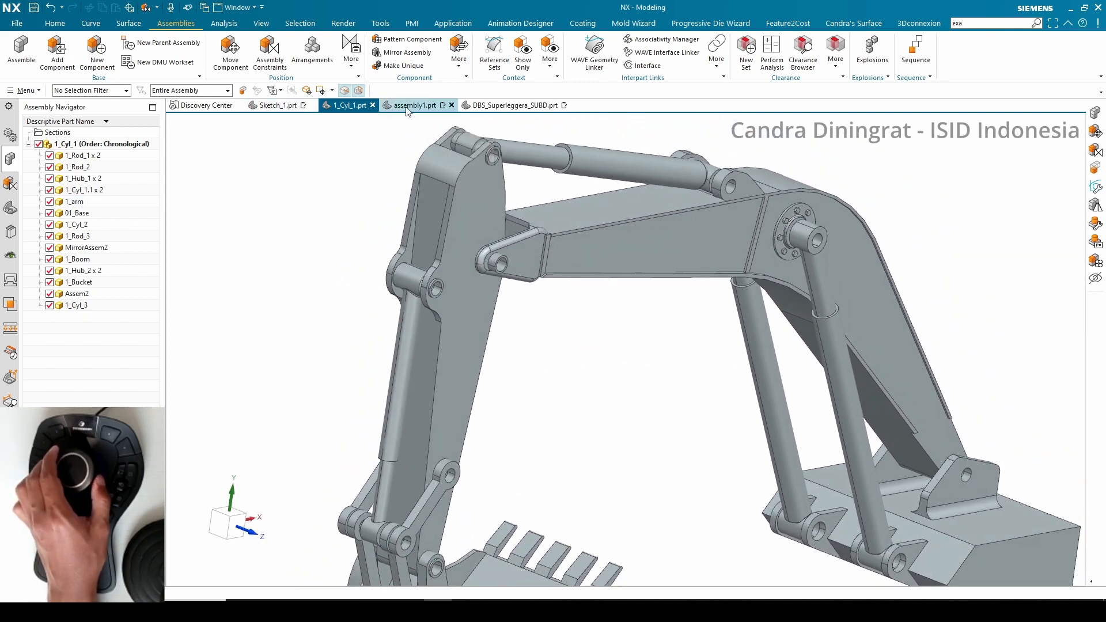
pyautogui.click(407, 106)
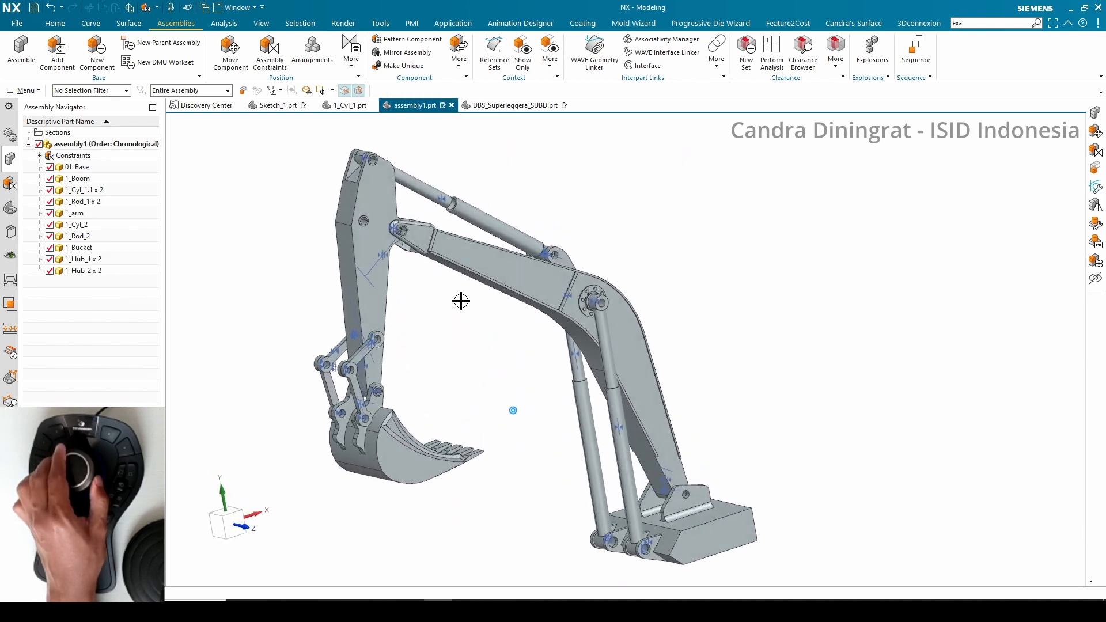
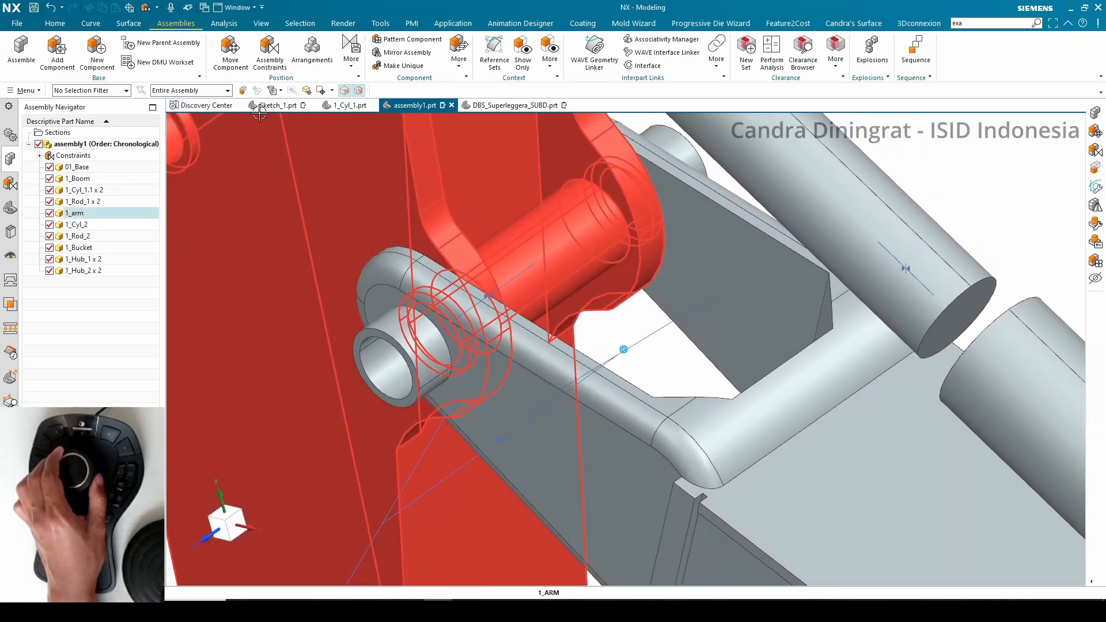
# Set the selection filter to assembly constraints and delete the Touch constraint between the arm and the boom
pyautogui.click(125, 91)
pyautogui.click(86, 117)
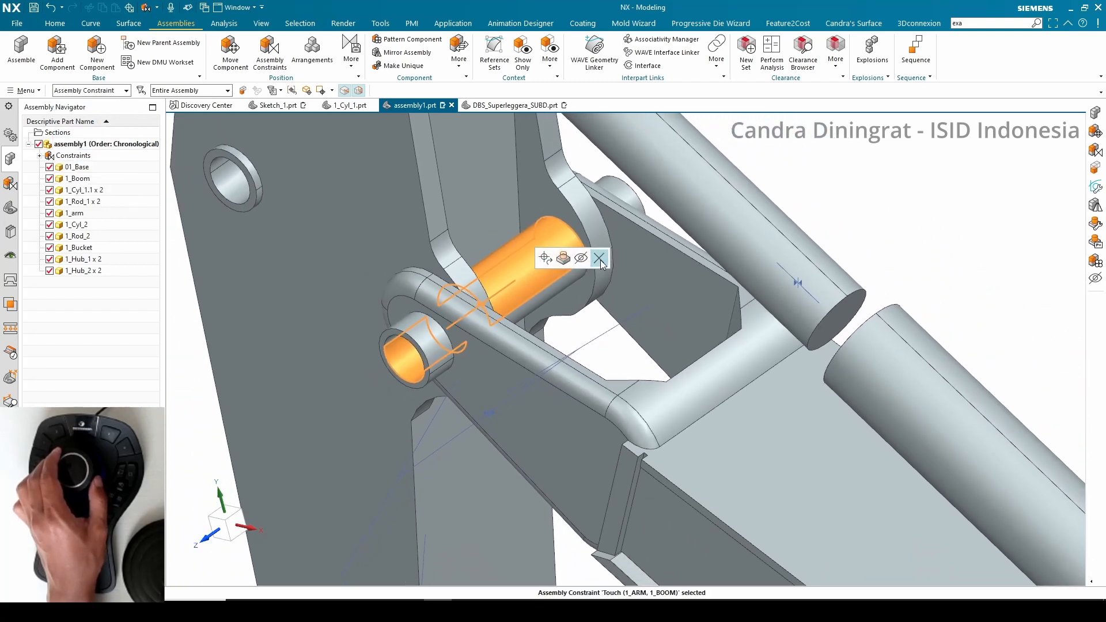
pyautogui.click(598, 259)
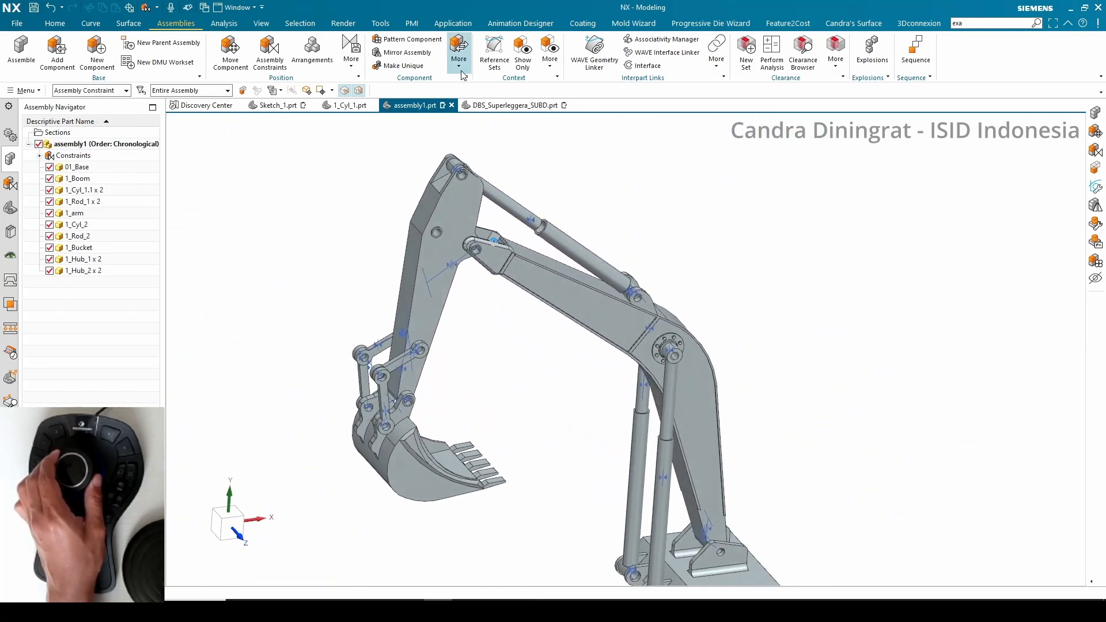
# Rotate the arm with Move Component's dynamic handle, then delete the Touch constraint between 1_Rod_2 and the arm
pyautogui.click(232, 62)
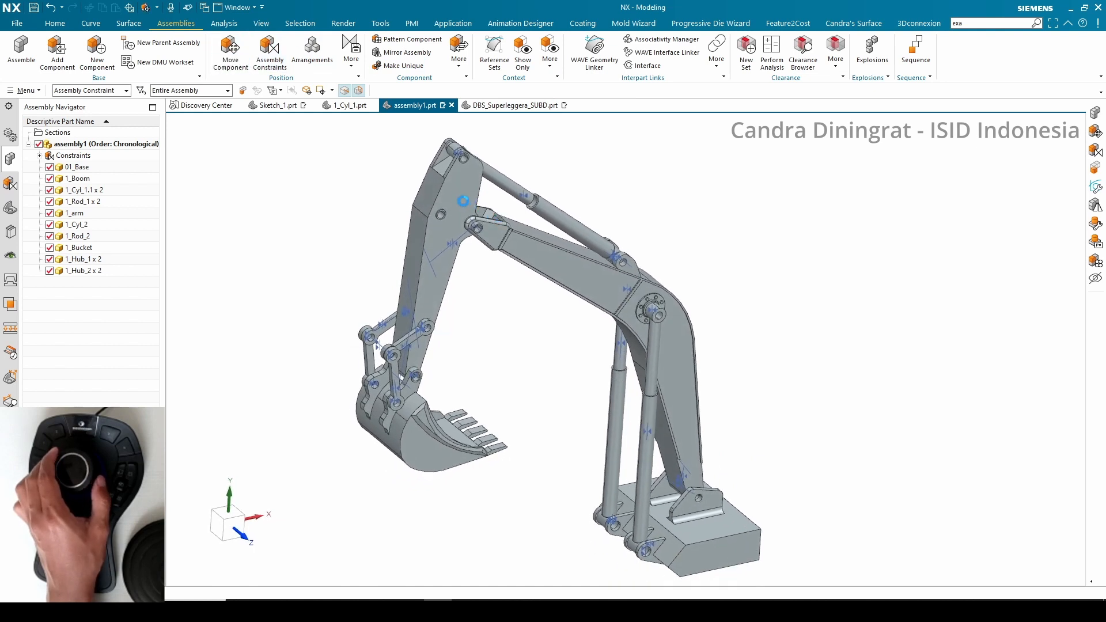
pyautogui.click(459, 201)
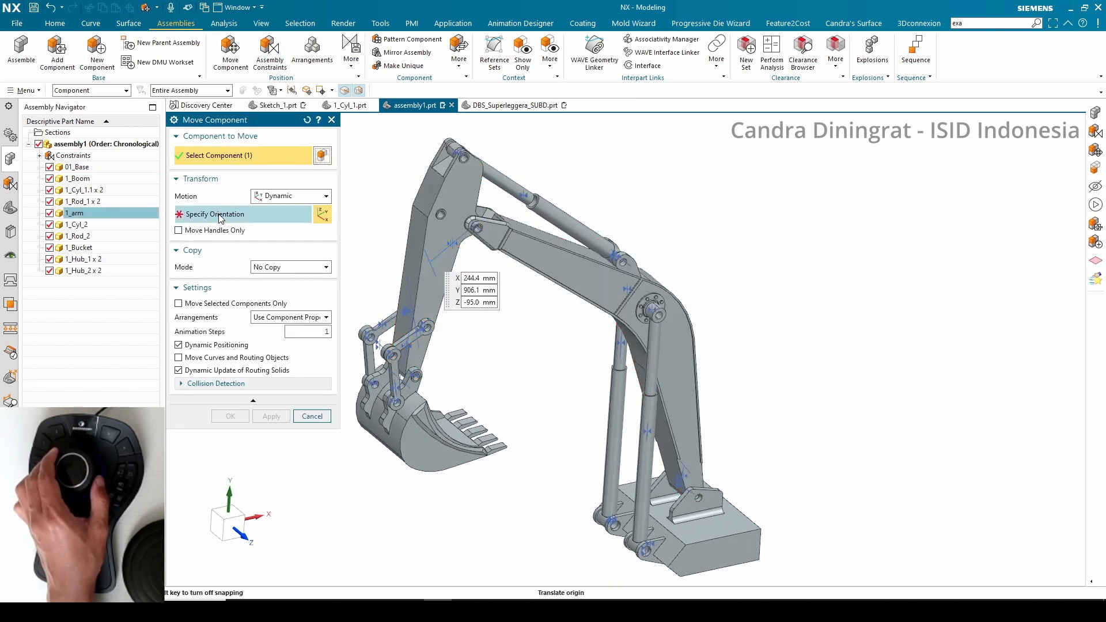
pyautogui.moveTo(387, 265); pyautogui.dragTo(345, 263)
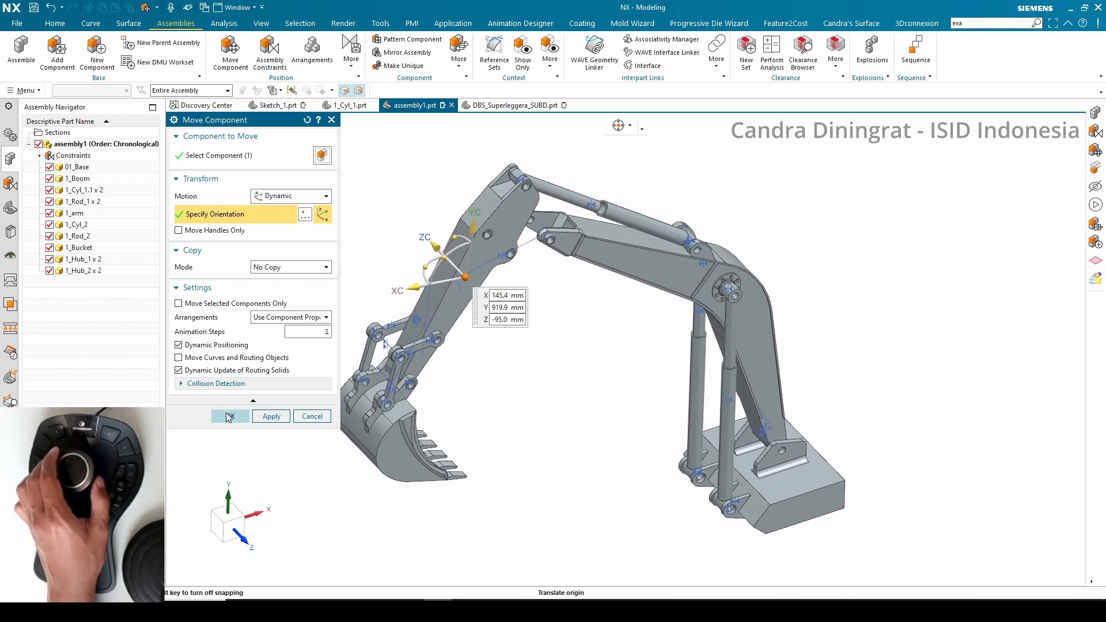
pyautogui.click(230, 416)
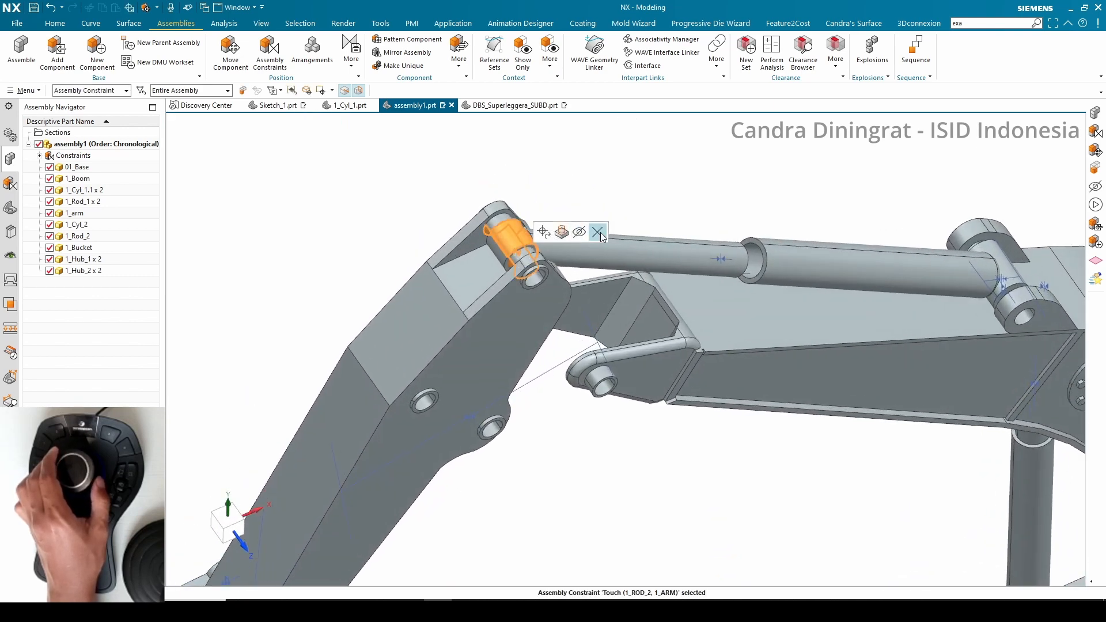
pyautogui.click(598, 232)
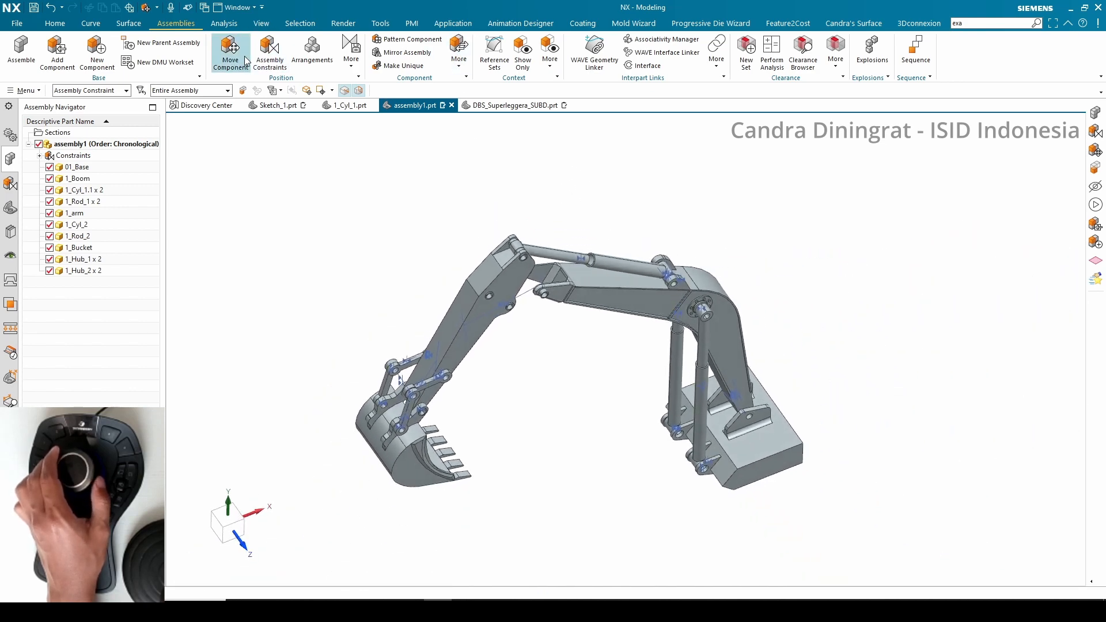
pyautogui.click(467, 332)
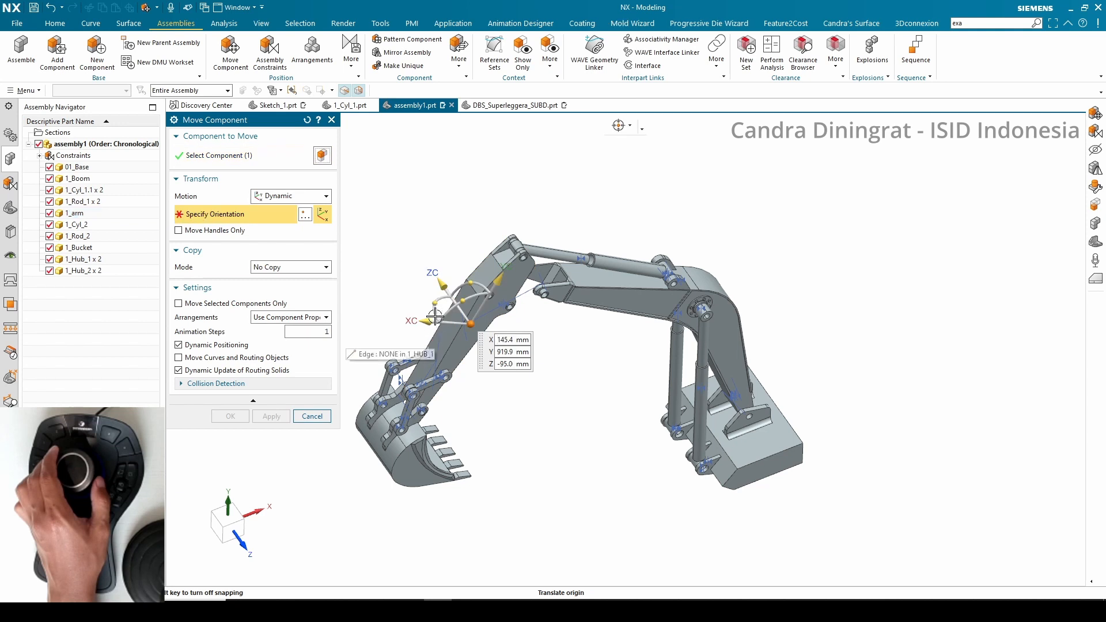
pyautogui.moveTo(431, 303); pyautogui.dragTo(425, 305)
pyautogui.click(314, 417)
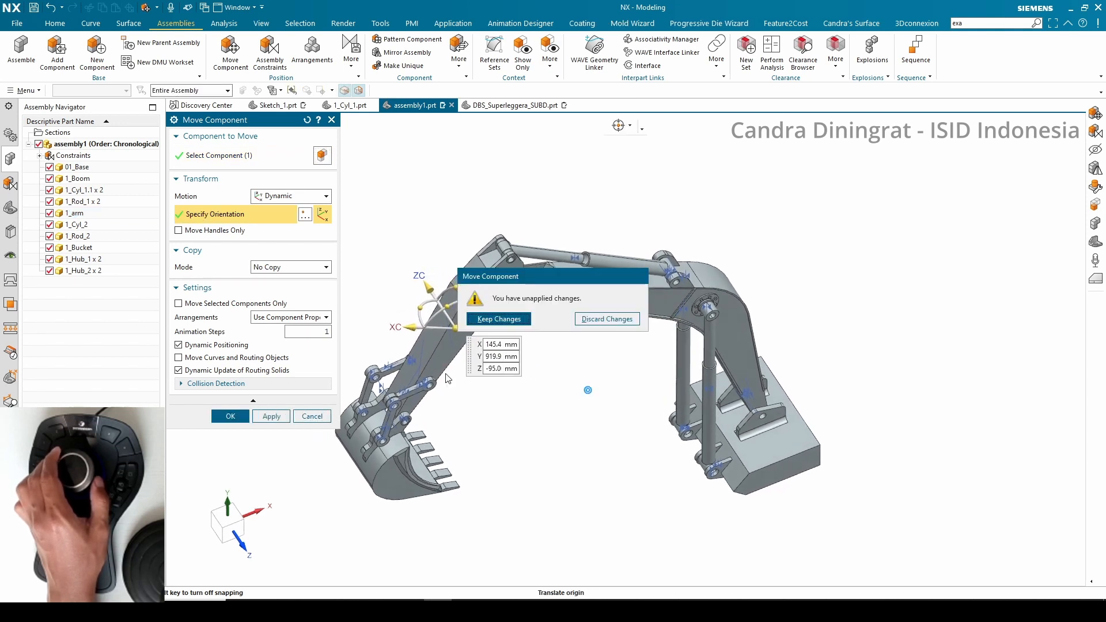
pyautogui.click(603, 318)
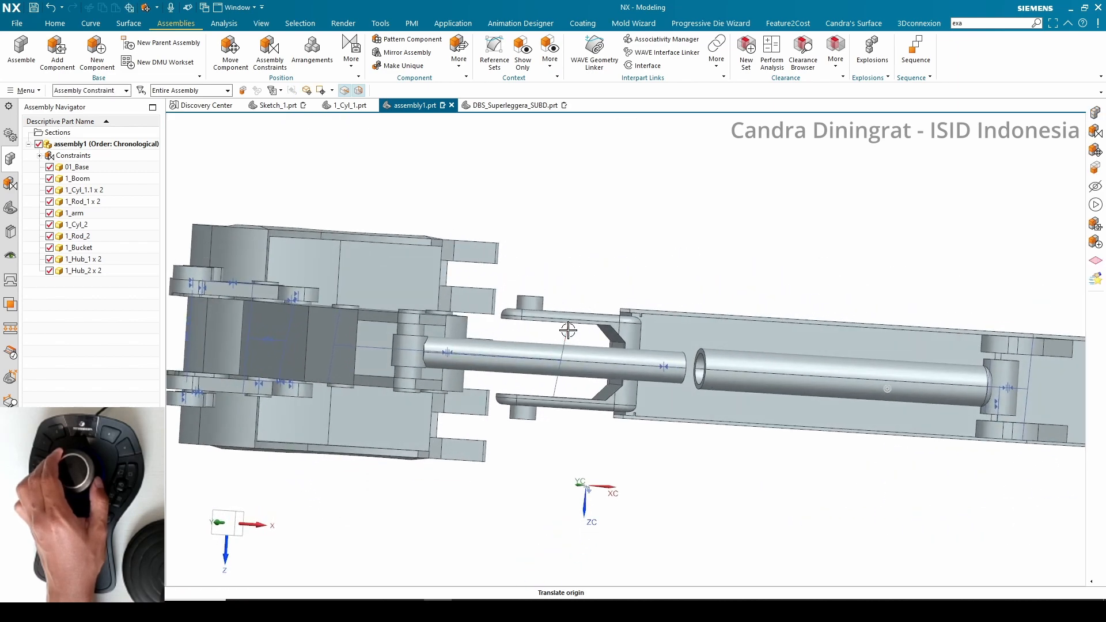
# Swing the arm into a new position with Move Component's dynamic rotation handle and confirm
pyautogui.click(644, 316)
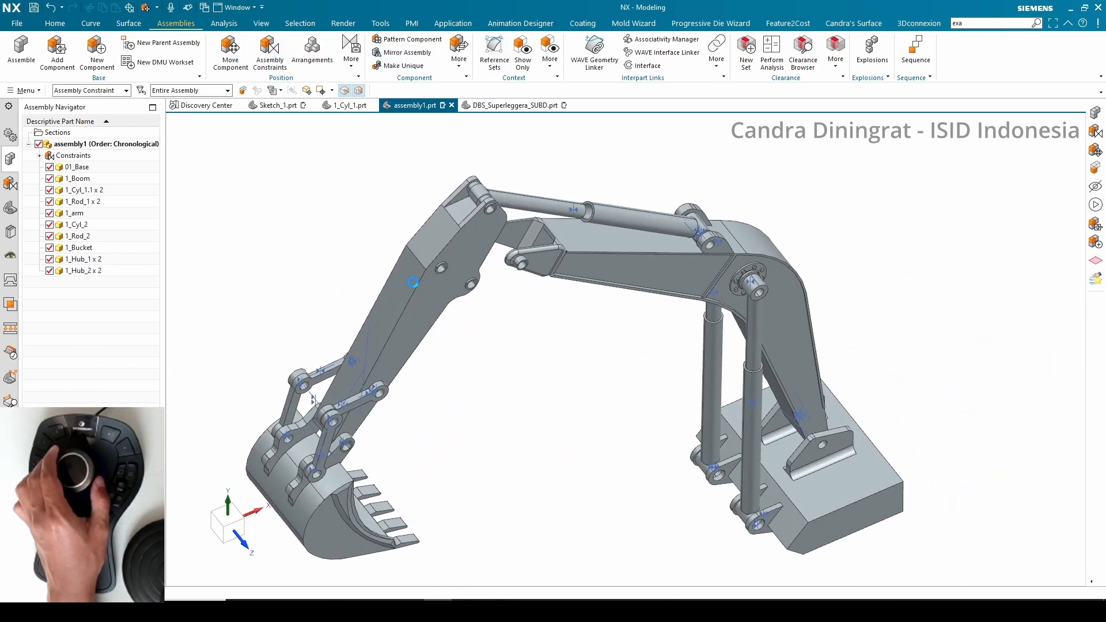
pyautogui.click(213, 221)
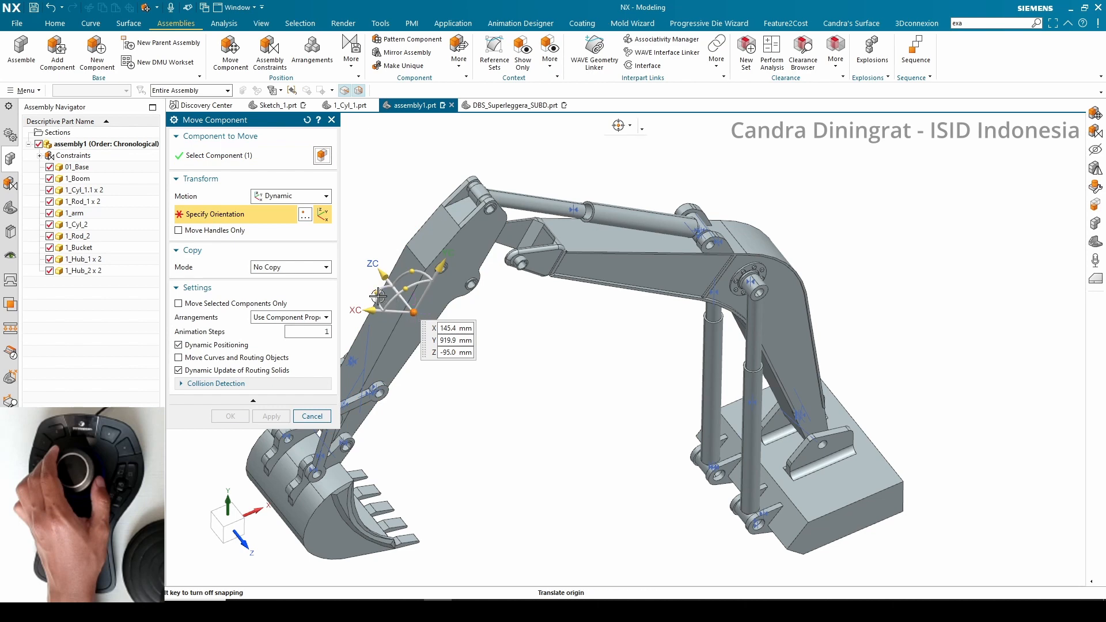
pyautogui.moveTo(378, 295); pyautogui.dragTo(426, 326)
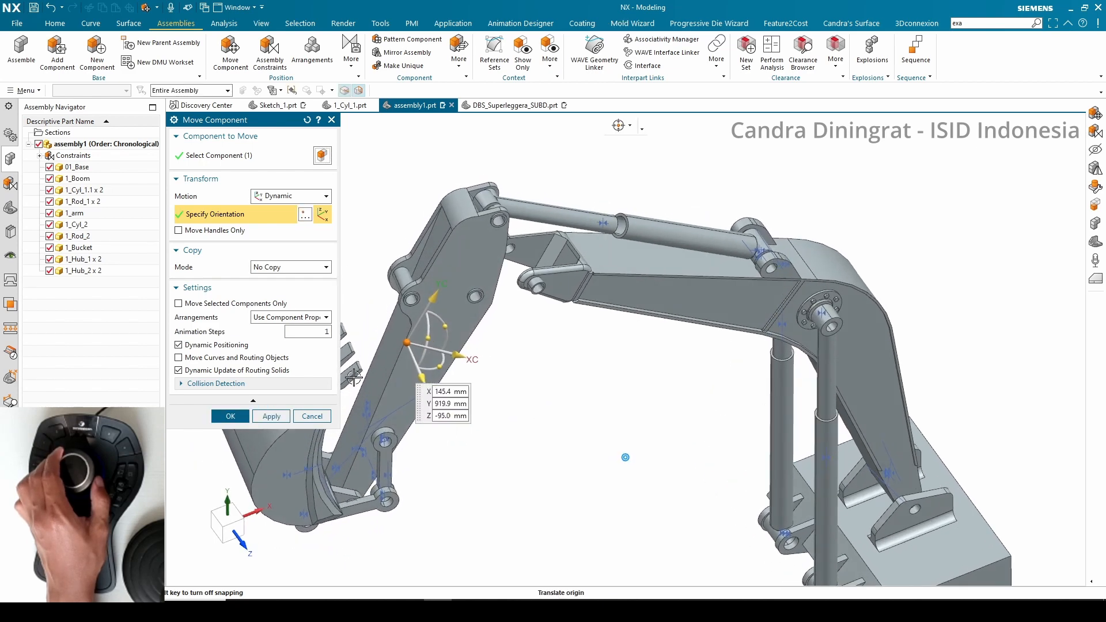
pyautogui.click(230, 416)
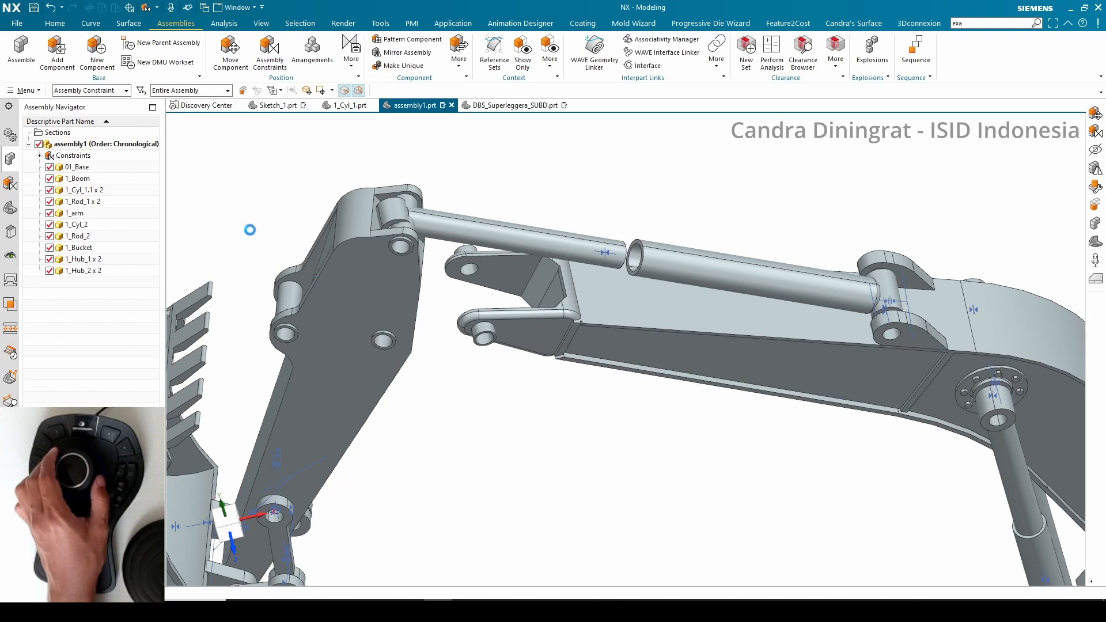
# Add a Touch Align constraint with Infer Center/Axis linking the arm's hole to the rod end's hole
pyautogui.click(289, 312)
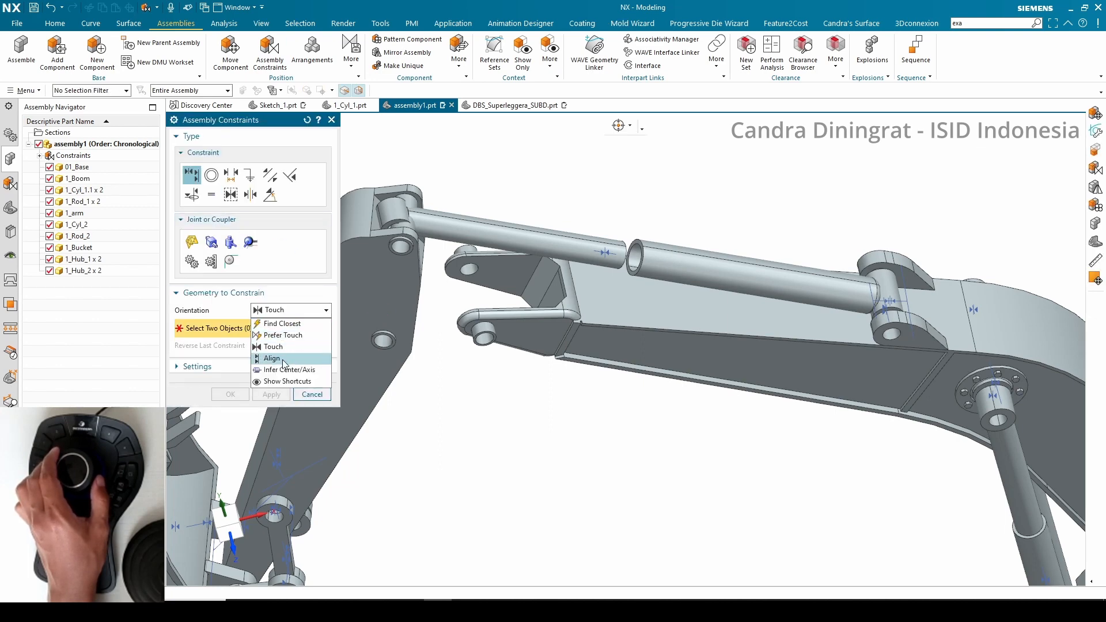
pyautogui.click(284, 360)
pyautogui.click(287, 370)
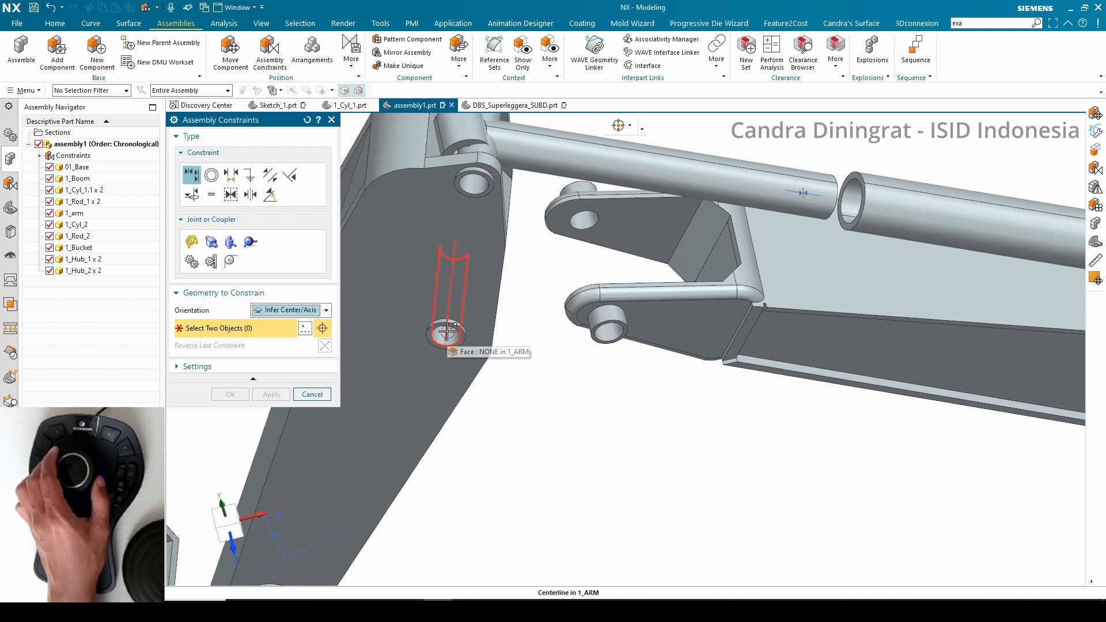
pyautogui.click(447, 333)
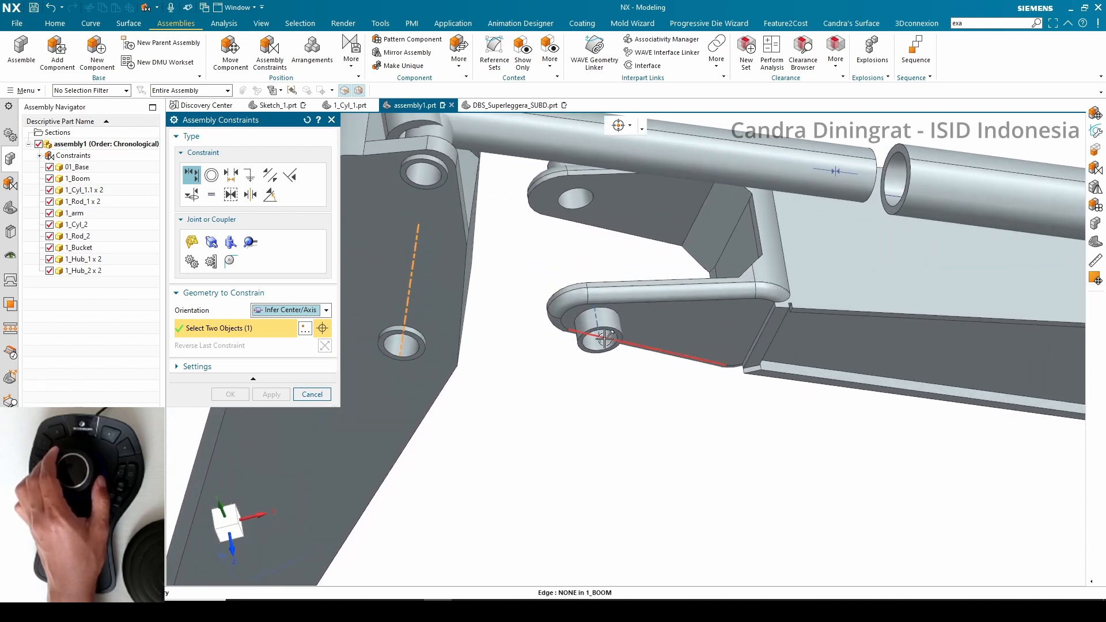
pyautogui.click(601, 335)
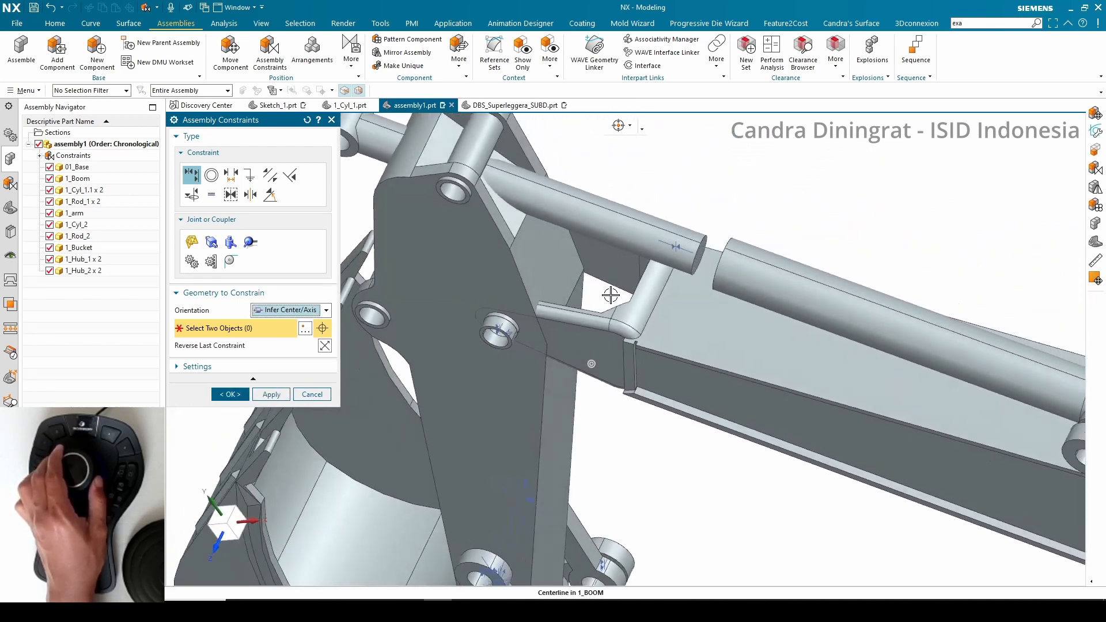
# Apply a 2 to 2 Center constraint using the arm's two side faces and the two mating faces beside it
pyautogui.click(288, 310)
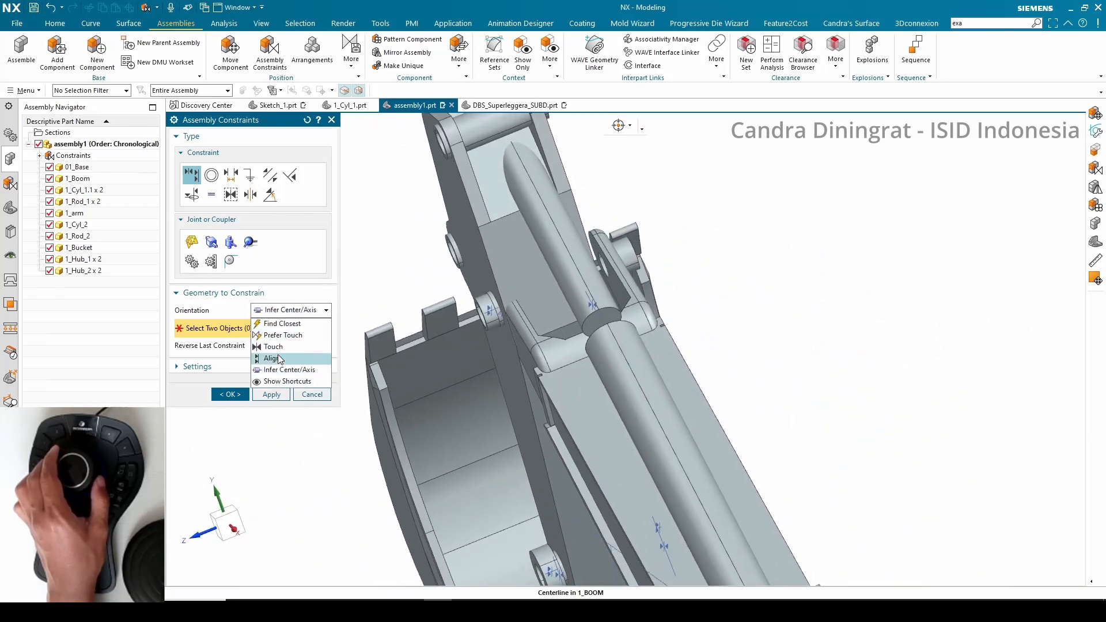
pyautogui.click(255, 192)
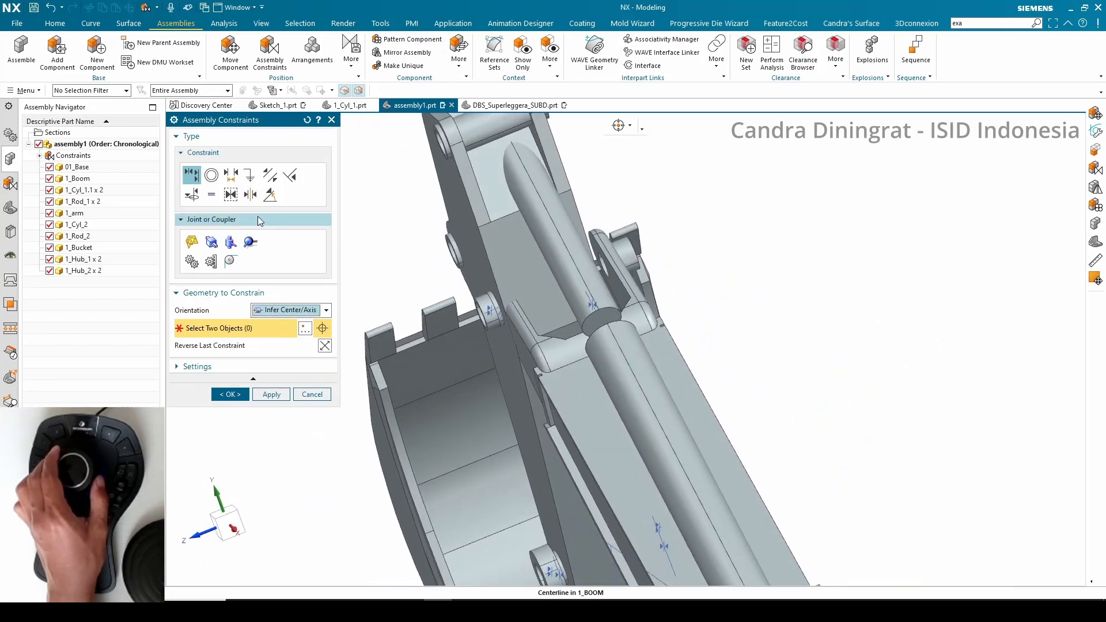
pyautogui.click(250, 194)
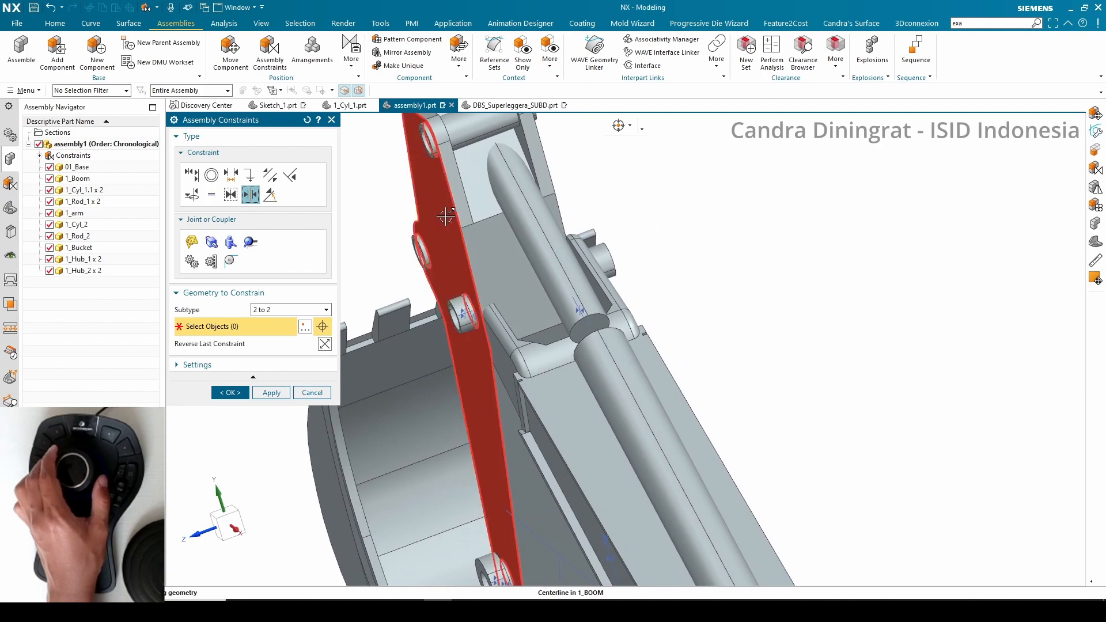
pyautogui.click(446, 216)
pyautogui.click(677, 262)
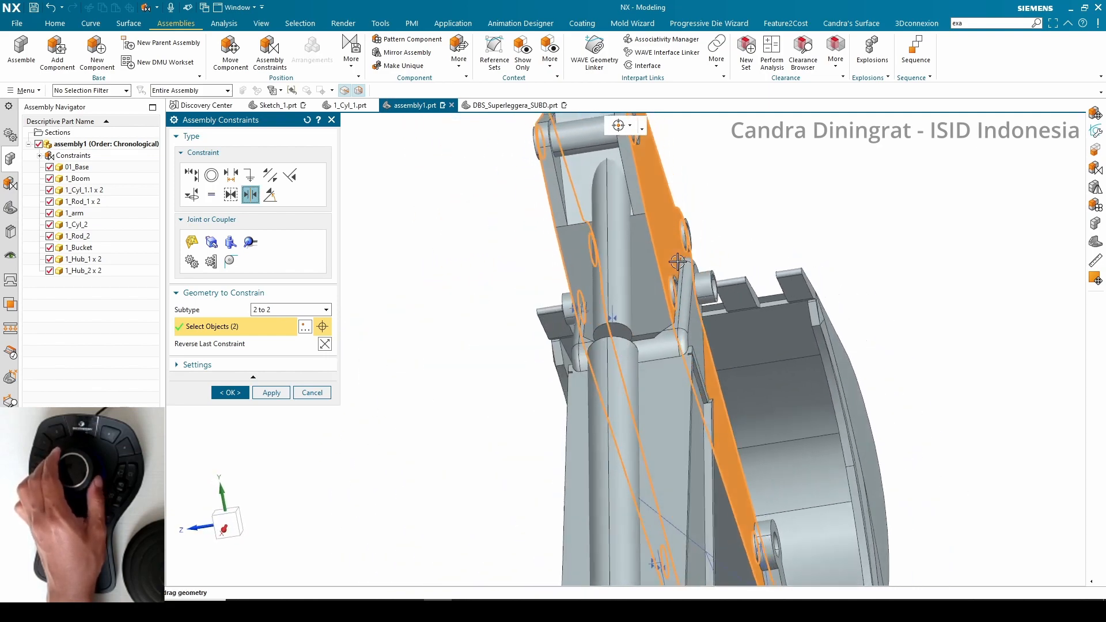
pyautogui.click(666, 361)
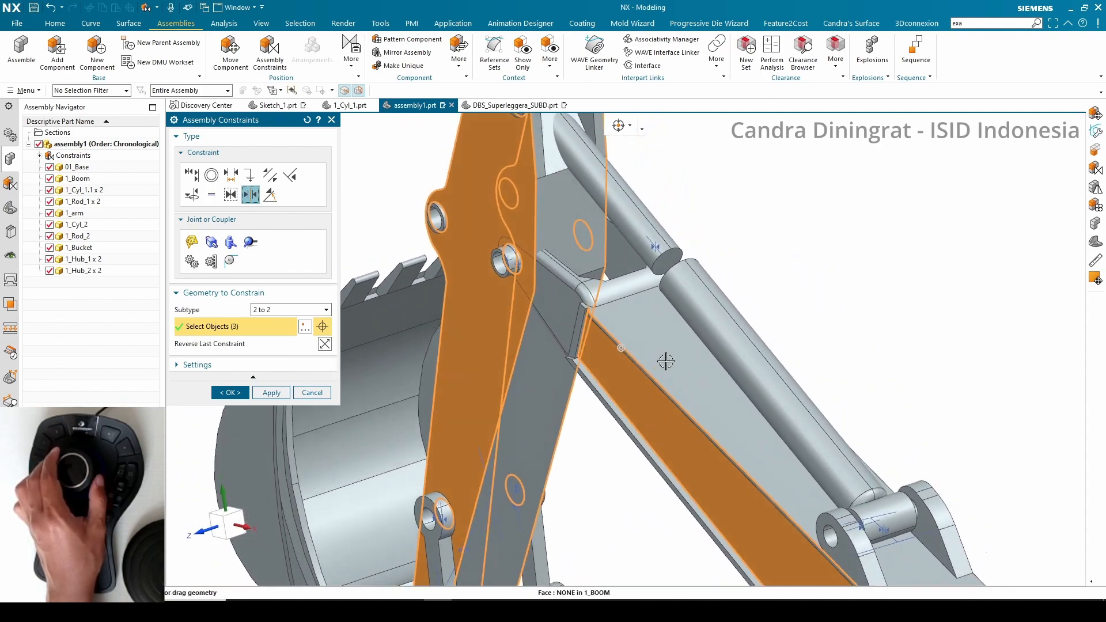
pyautogui.click(609, 338)
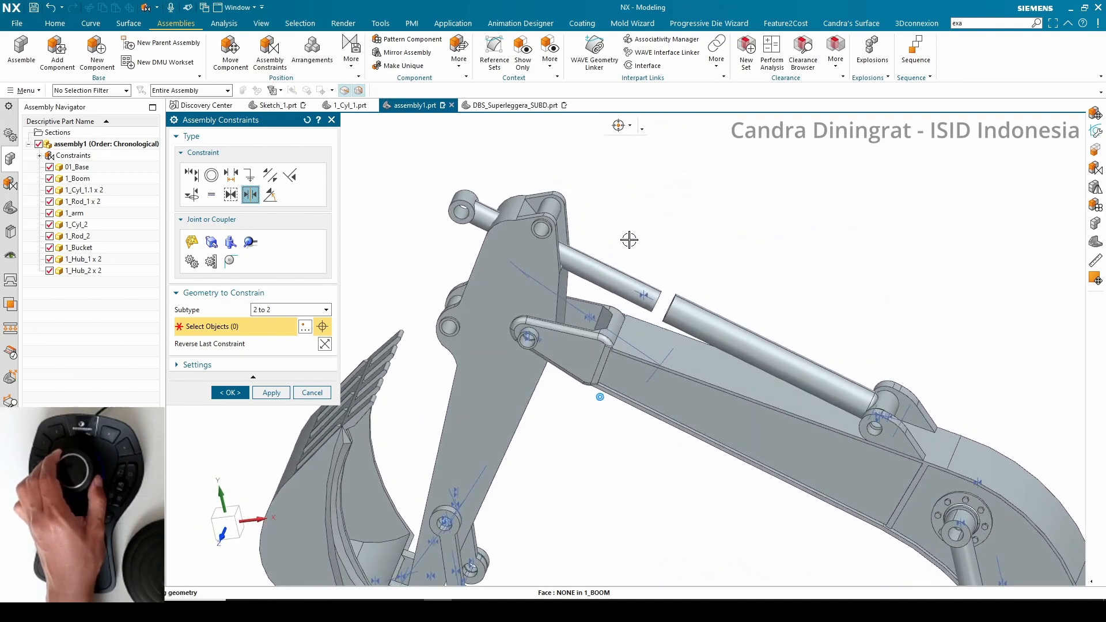
# Switch to Touch Align with Infer Center/Axis, pick a pin boss, and close the constraints dialog
pyautogui.click(272, 310)
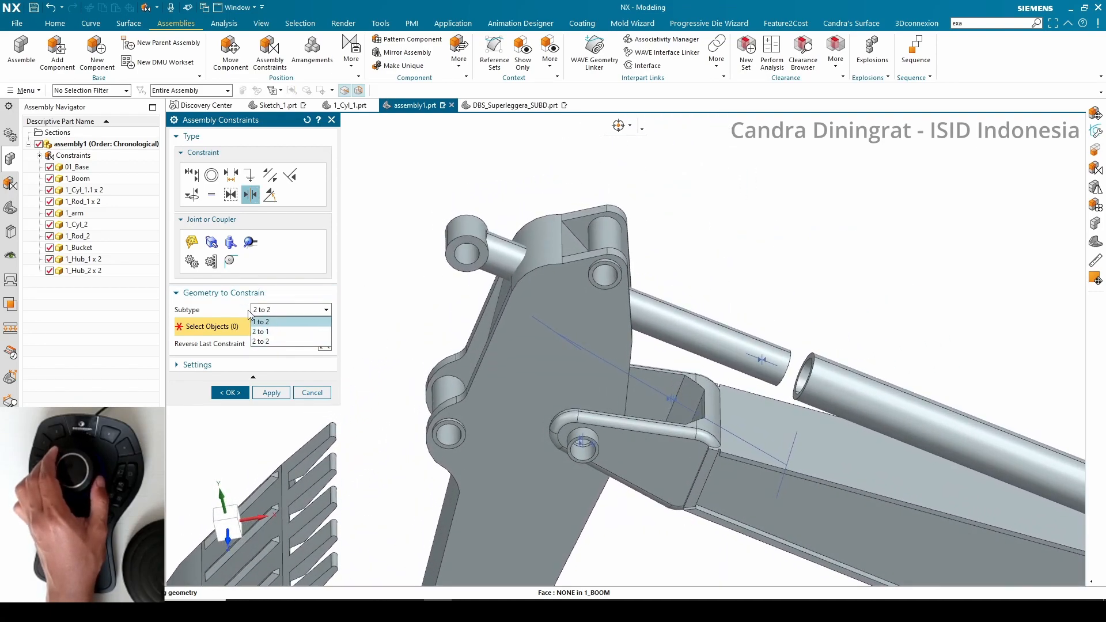
pyautogui.click(195, 175)
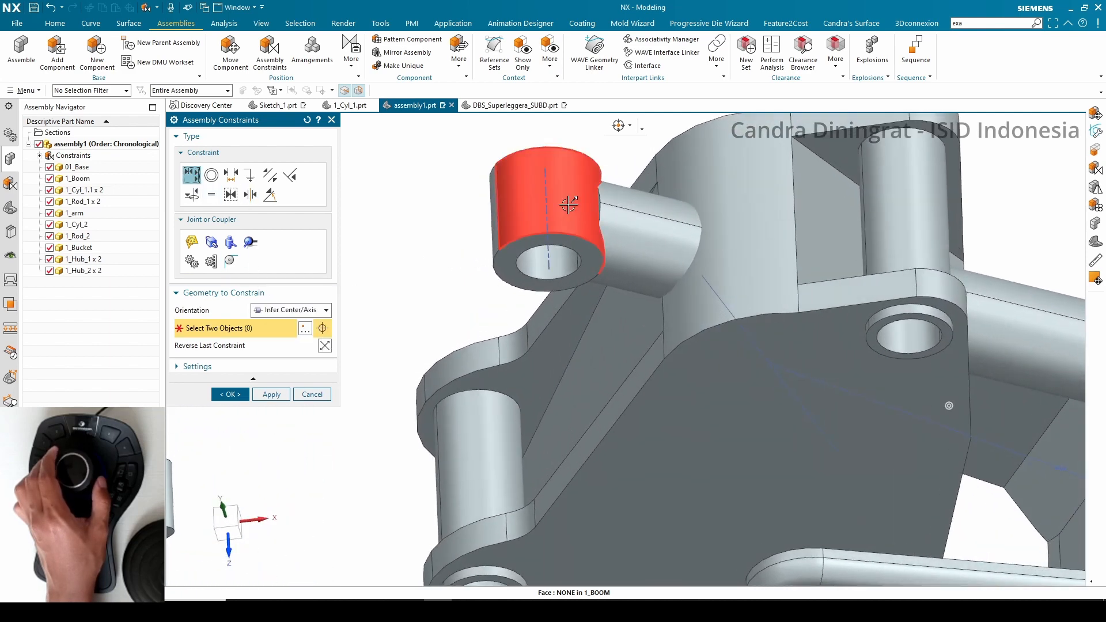
pyautogui.click(548, 199)
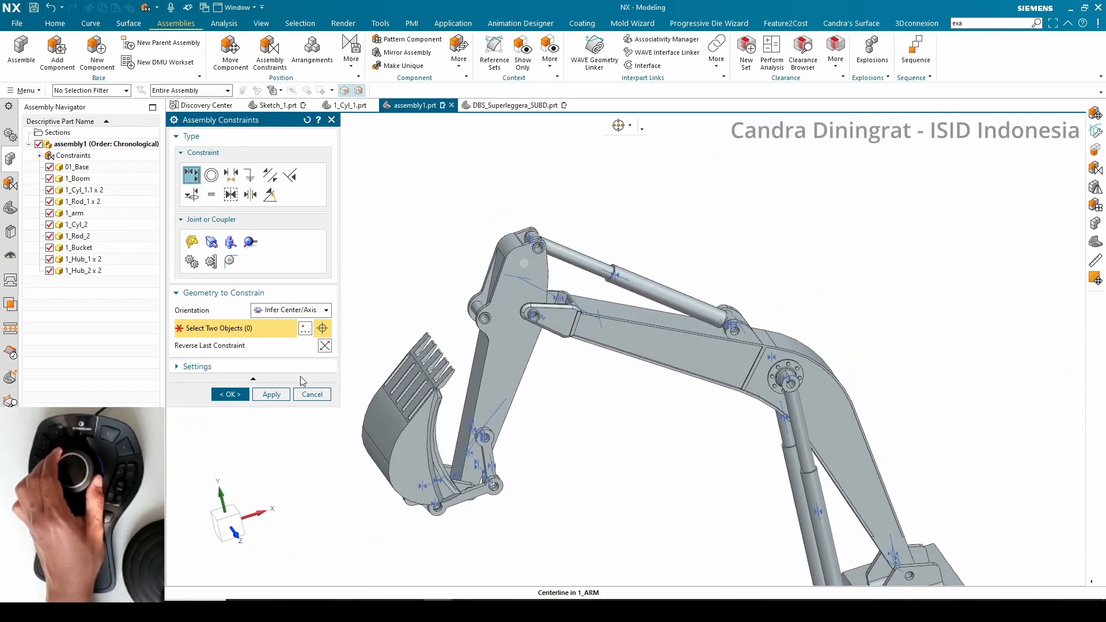
pyautogui.click(230, 394)
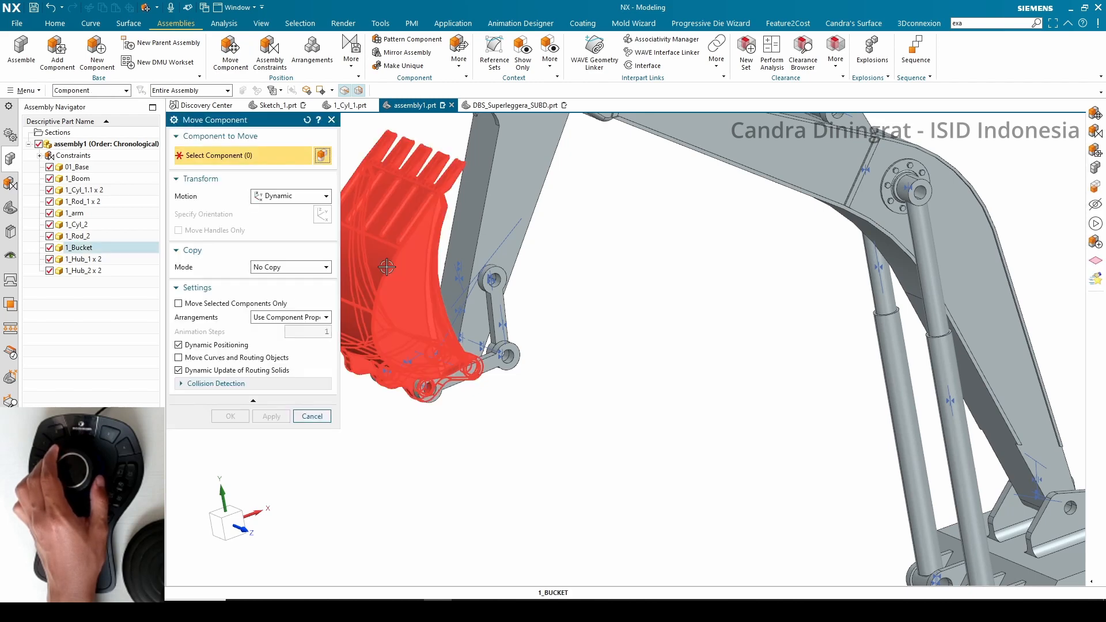
# Rotate the bucket with Move Component's dynamic handle and confirm the new position
pyautogui.click(383, 267)
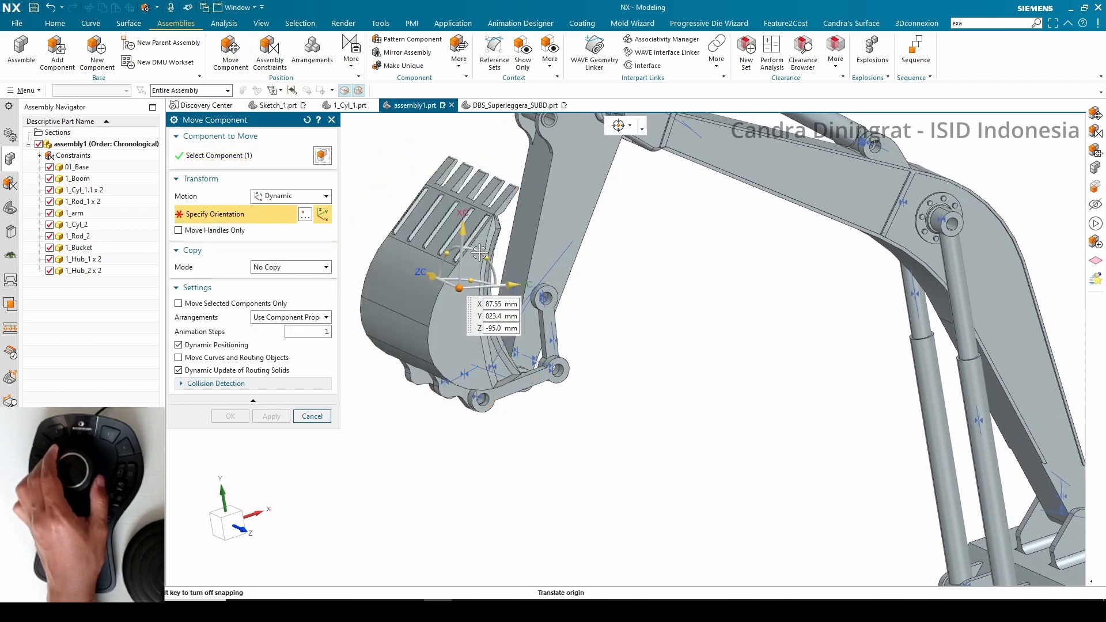
pyautogui.moveTo(484, 254); pyautogui.dragTo(448, 285)
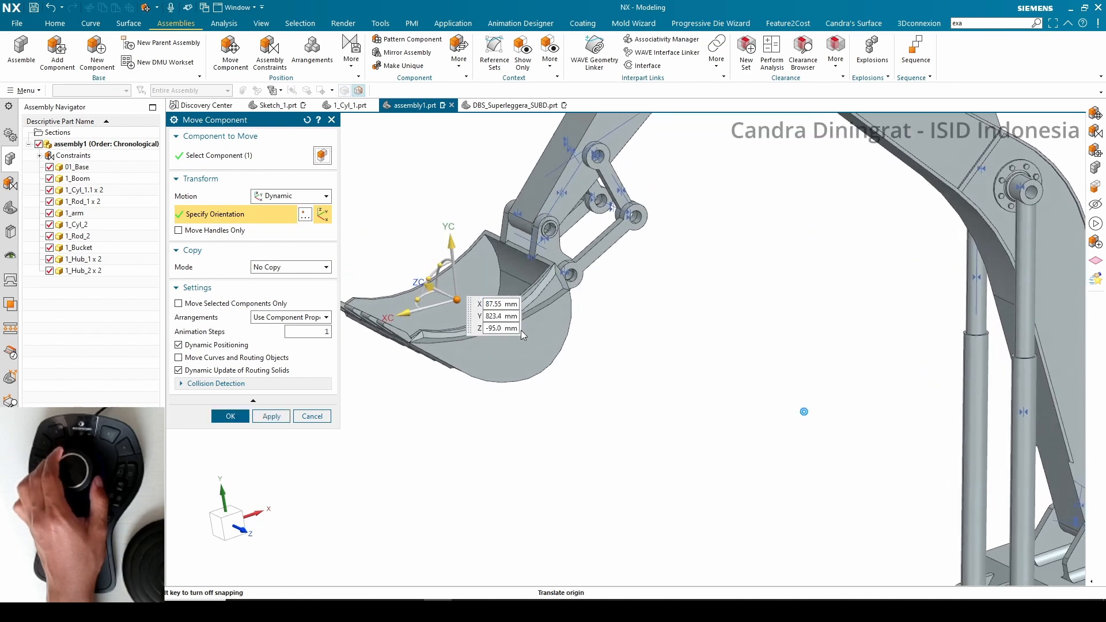
pyautogui.click(230, 416)
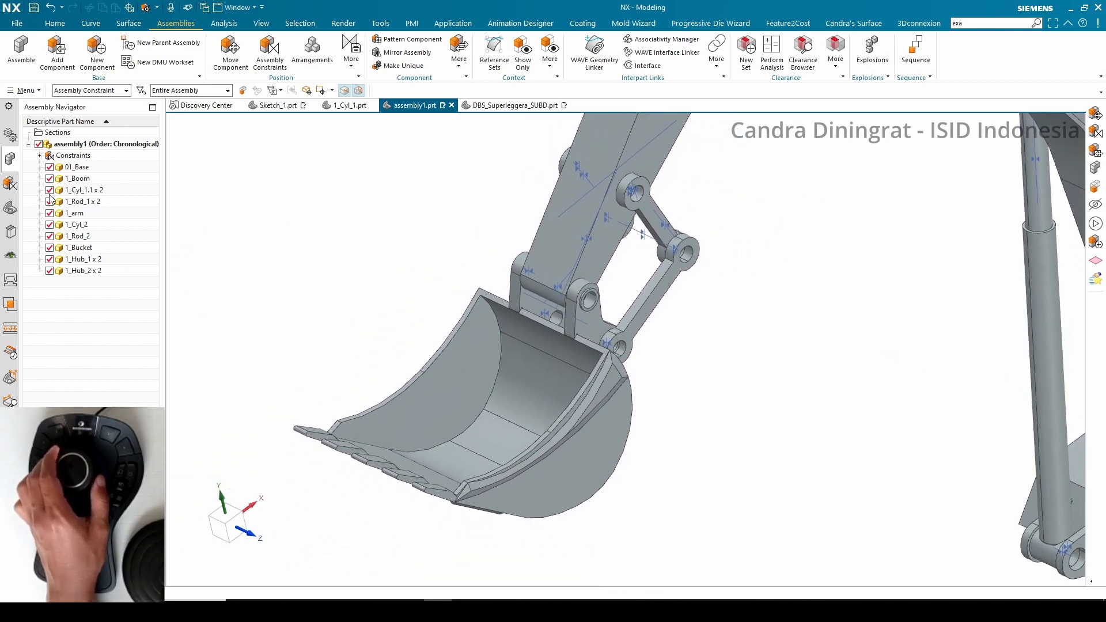
# Delete all five assembly constraints attached to the bucket
pyautogui.click(12, 185)
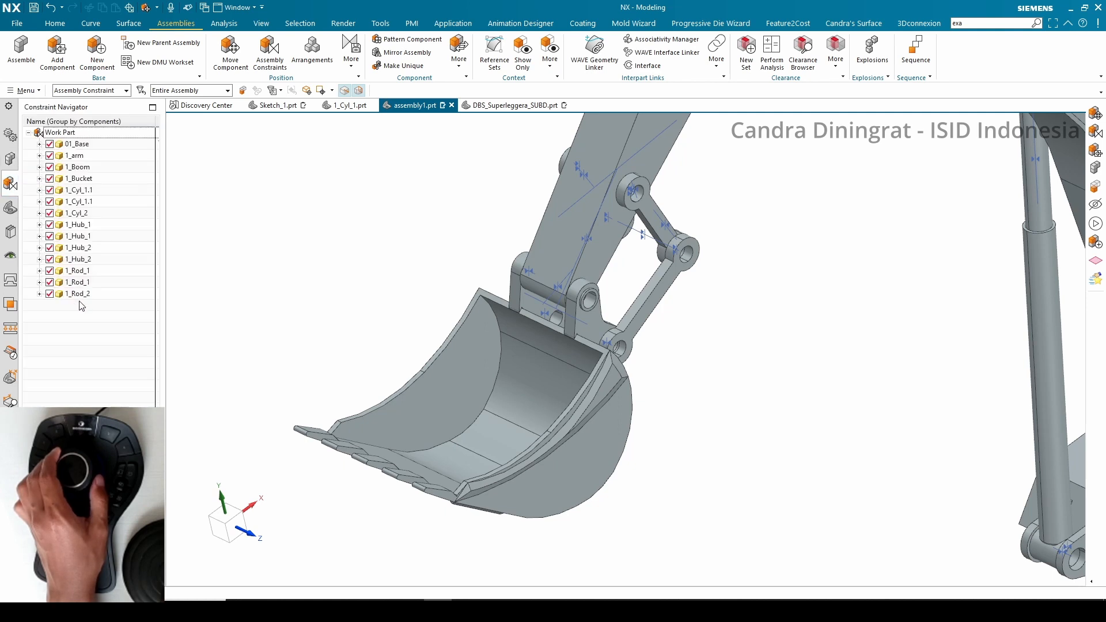
pyautogui.click(39, 178)
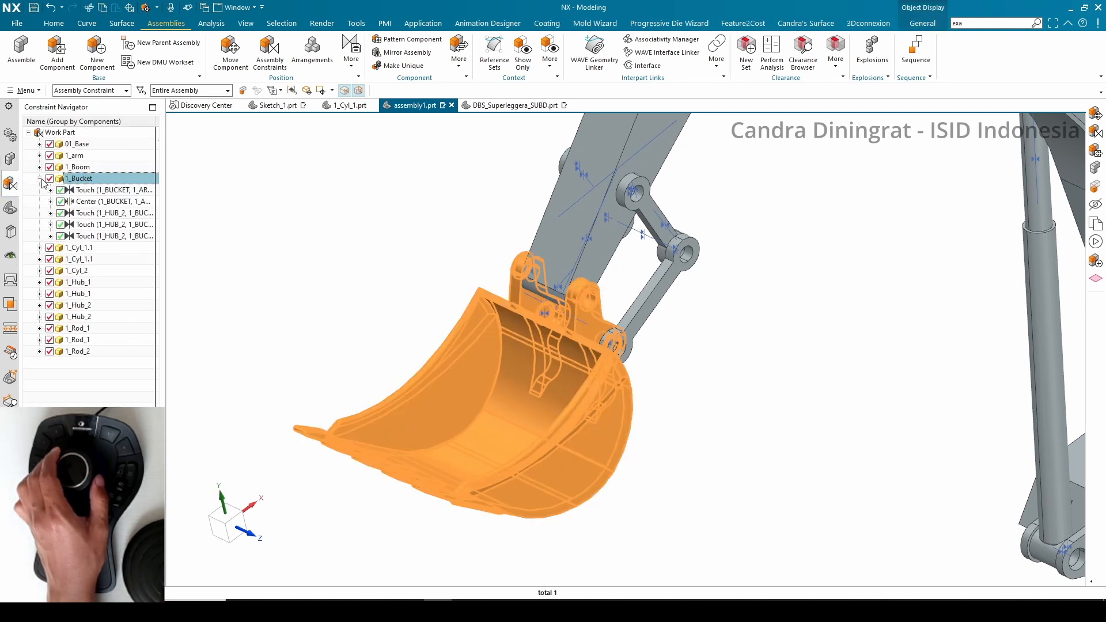
pyautogui.click(87, 190)
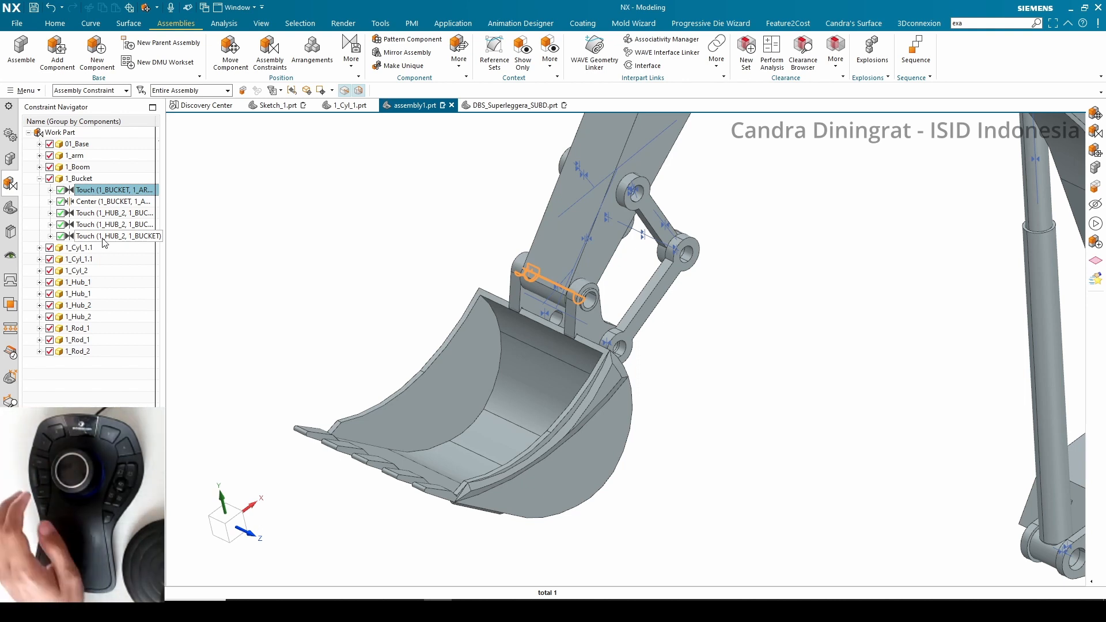
pyautogui.keyDown('shift'); pyautogui.click(105, 236); pyautogui.keyUp('shift')
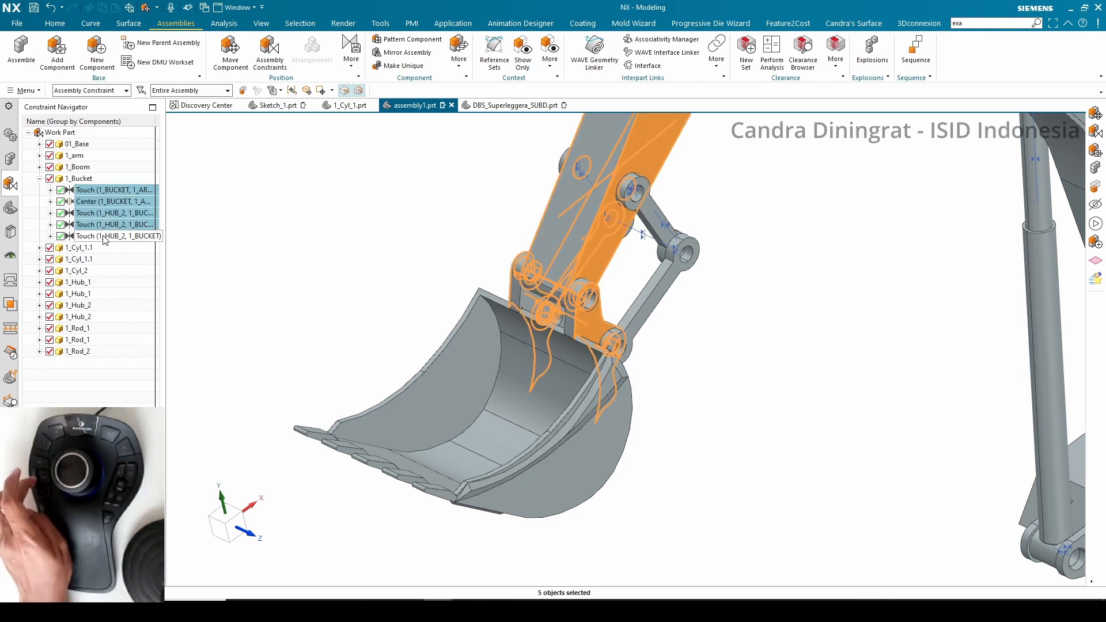
pyautogui.rightClick(107, 191)
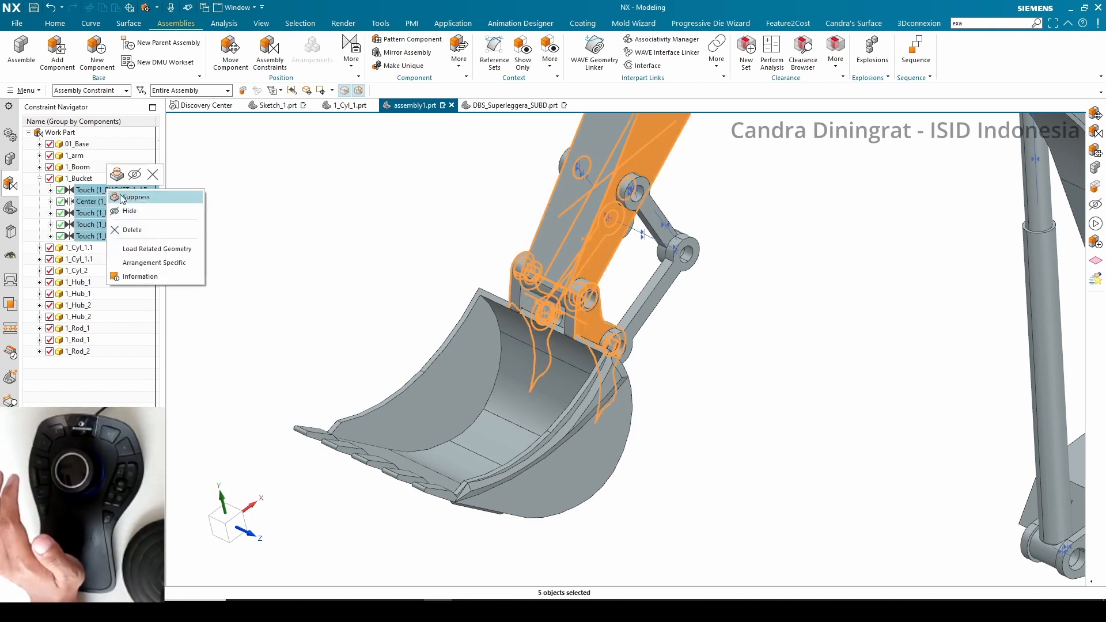
pyautogui.click(152, 178)
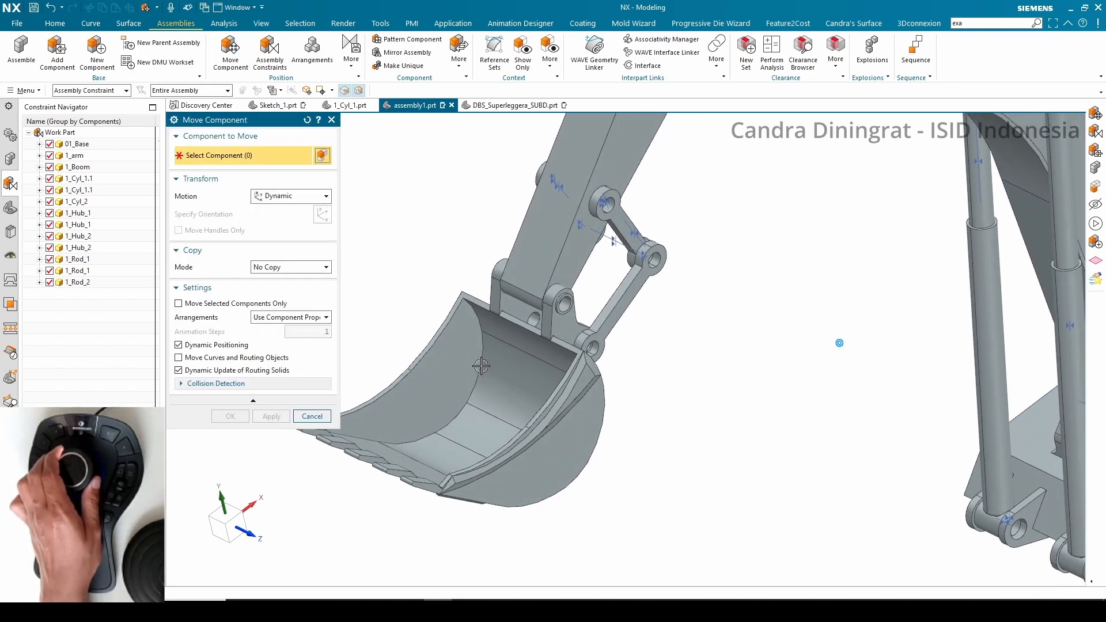
# Move the bucket down away from the arm with Move Component's dynamic handle and confirm
pyautogui.click(493, 344)
pyautogui.click(267, 221)
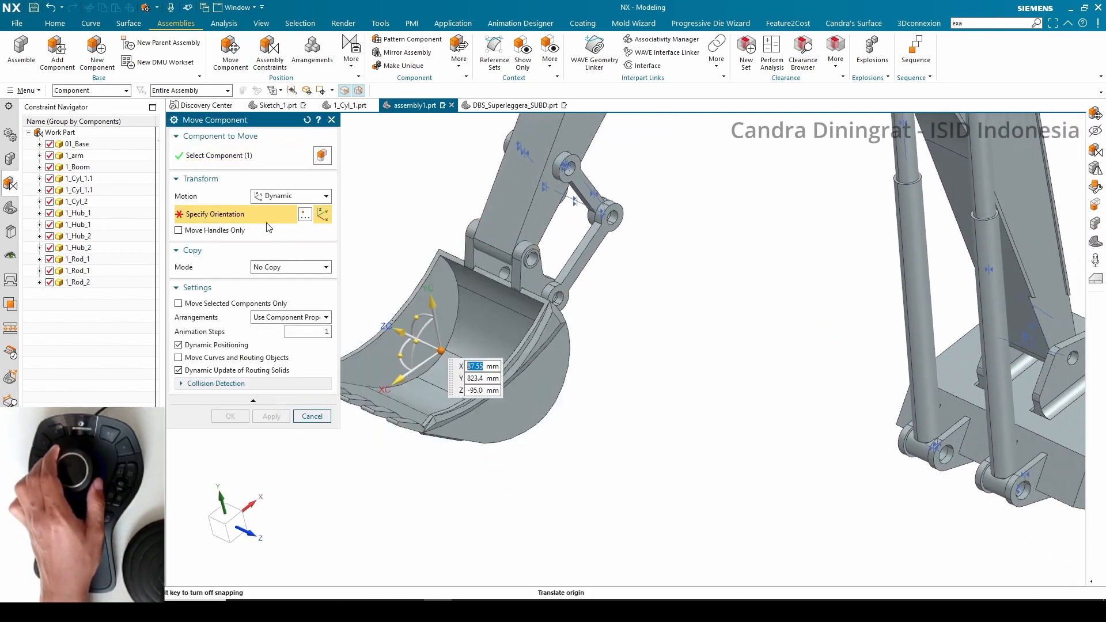
pyautogui.moveTo(433, 302); pyautogui.dragTo(509, 471)
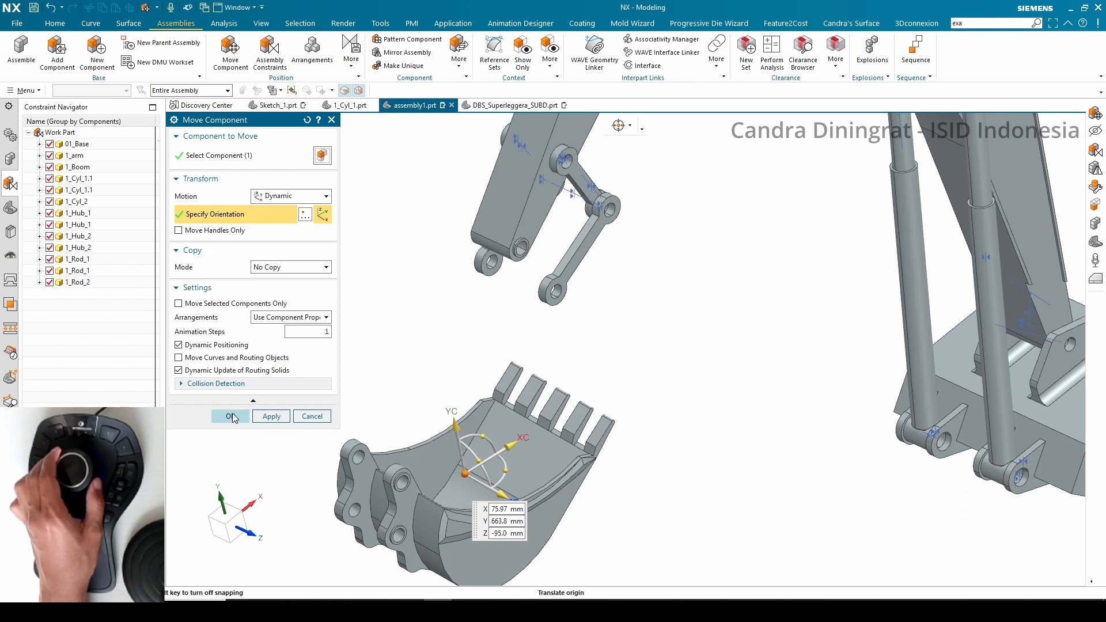
pyautogui.click(231, 416)
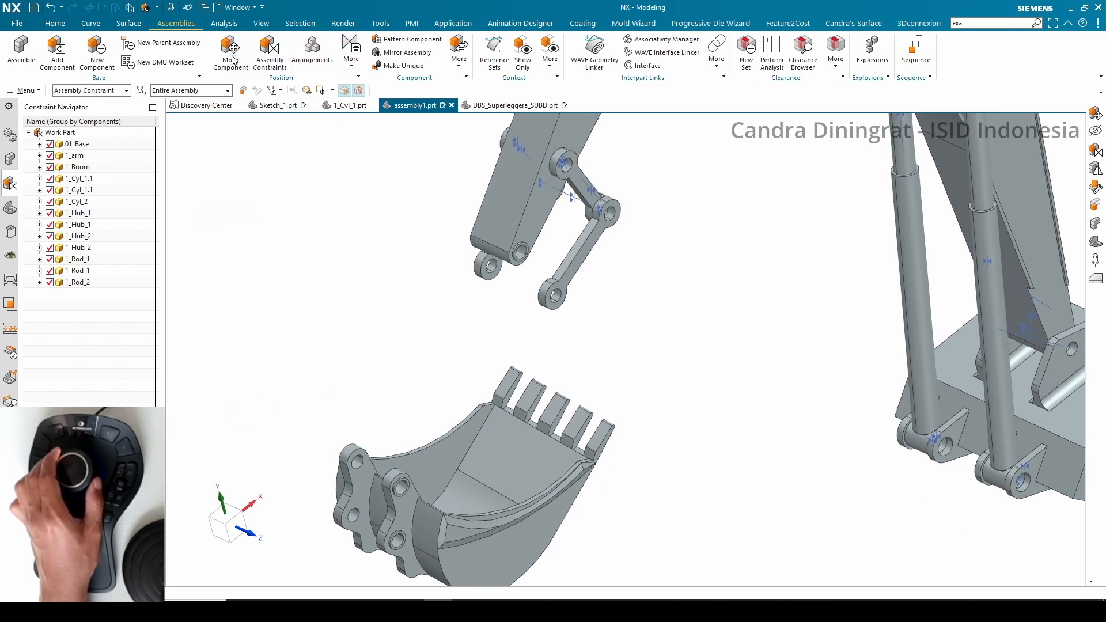
# Reposition the second hub link near the arm's end with Move Component and confirm
pyautogui.click(579, 261)
pyautogui.middleClick(256, 234)
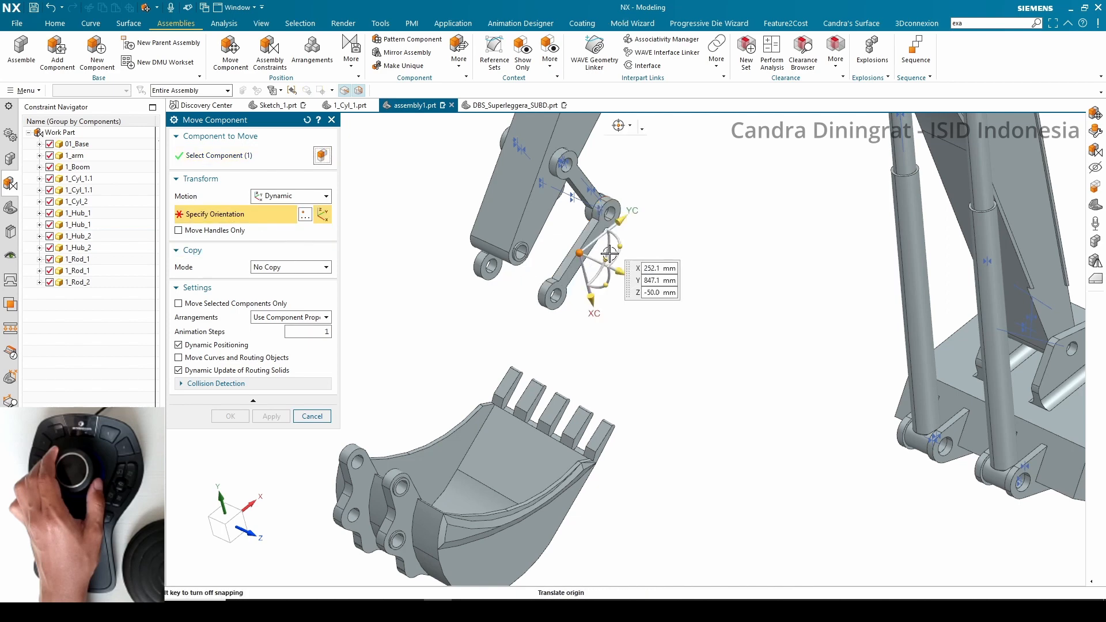
pyautogui.moveTo(606, 260); pyautogui.dragTo(510, 254)
pyautogui.click(230, 416)
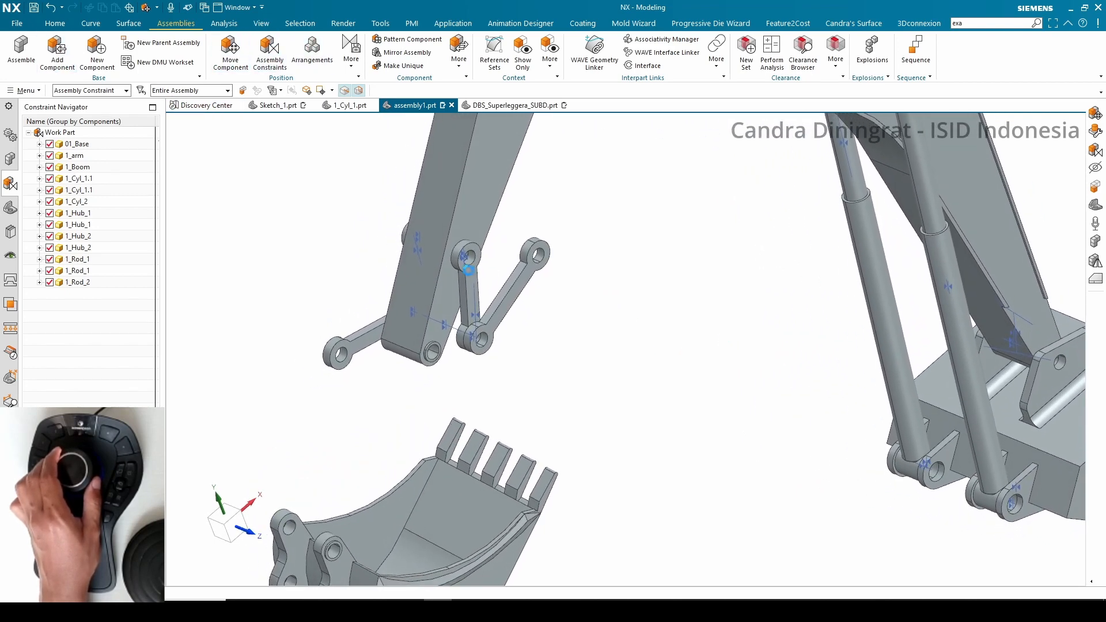
# Rotate the first hub link about its ZC axis by about -85° with Move Component and confirm
pyautogui.hotkey('ctrl', 't')
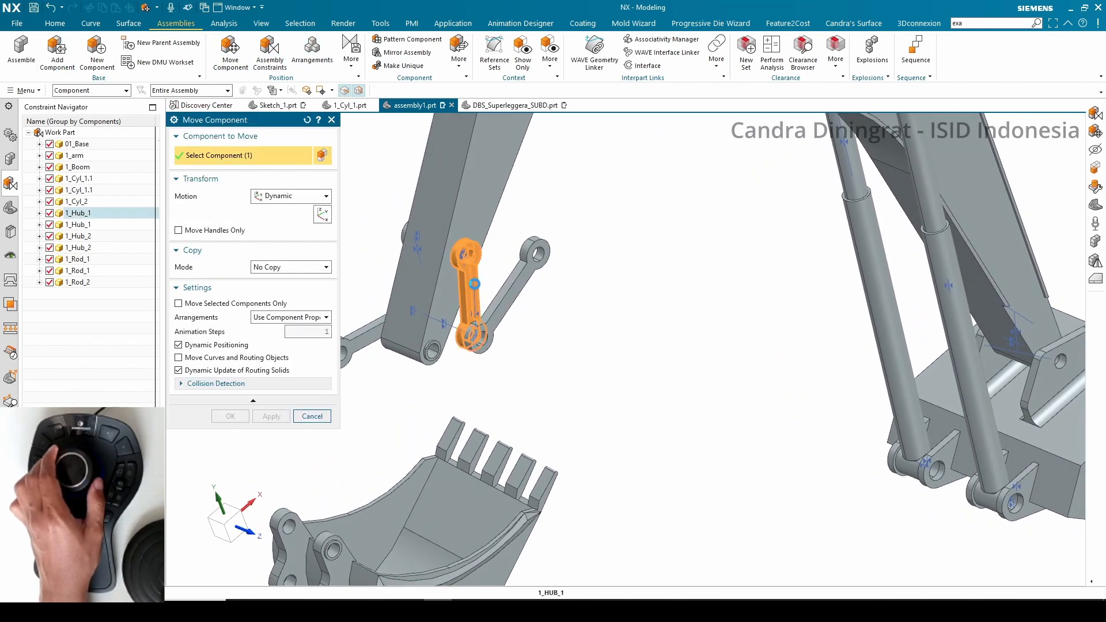
pyautogui.click(259, 214)
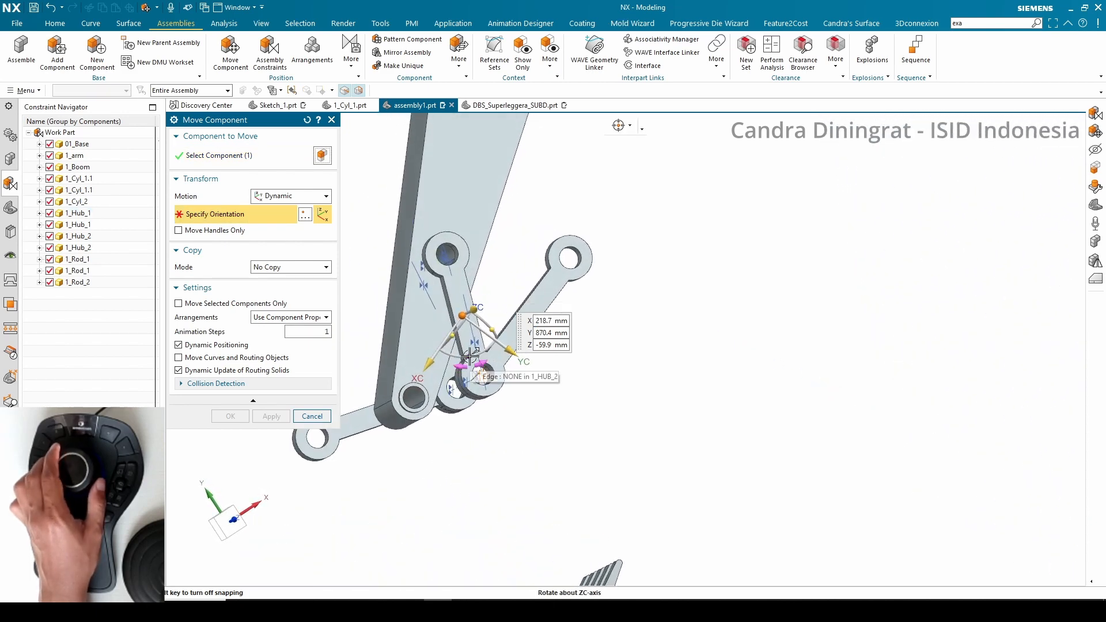
pyautogui.moveTo(470, 356); pyautogui.dragTo(411, 333)
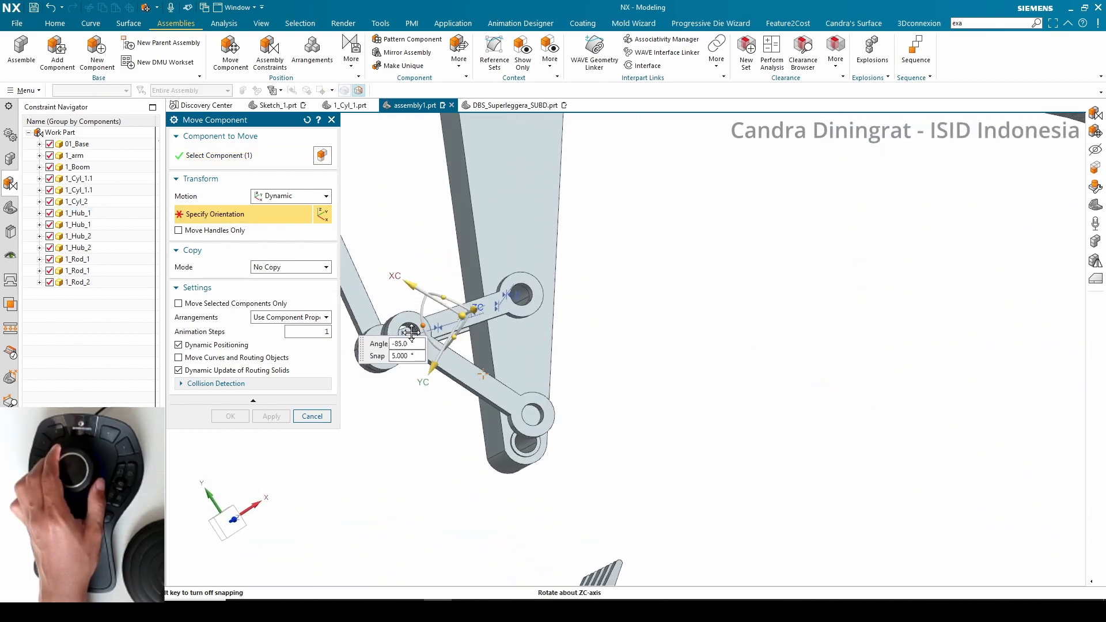
pyautogui.click(238, 414)
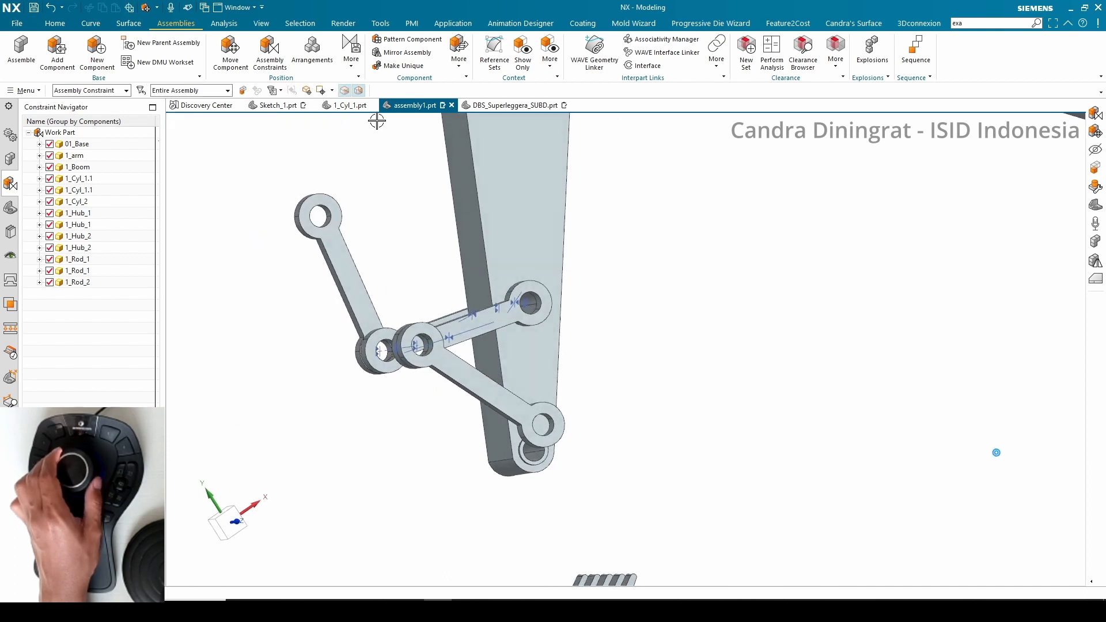
# Add Touch Align constraints with Infer Center/Axis linking the hub link's hole and the bucket's hole to the arm's end hole
pyautogui.click(269, 53)
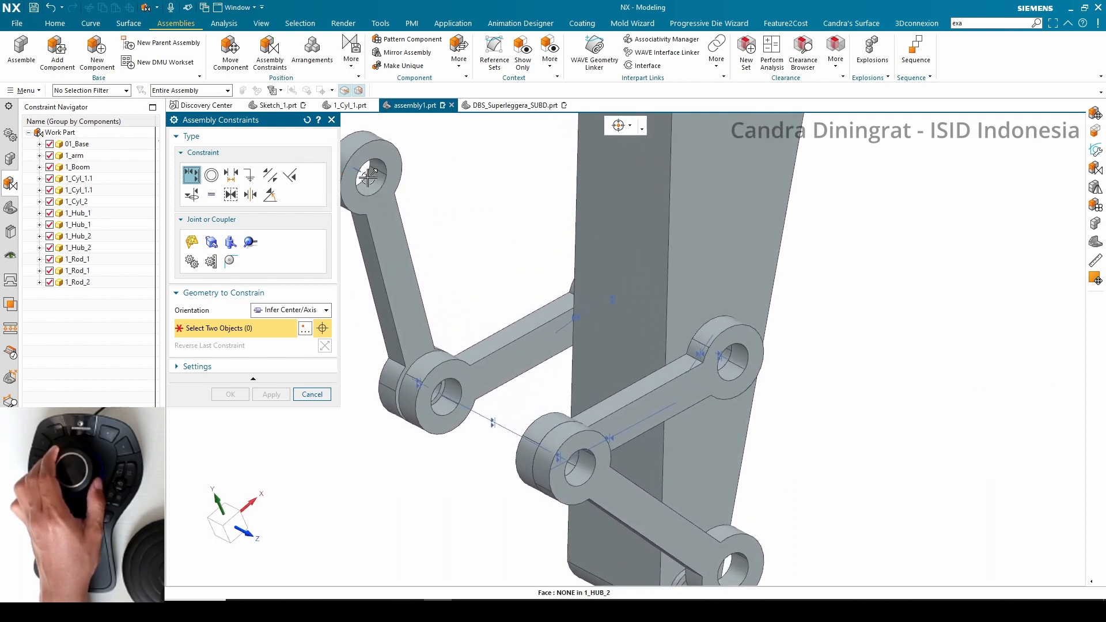
pyautogui.click(369, 178)
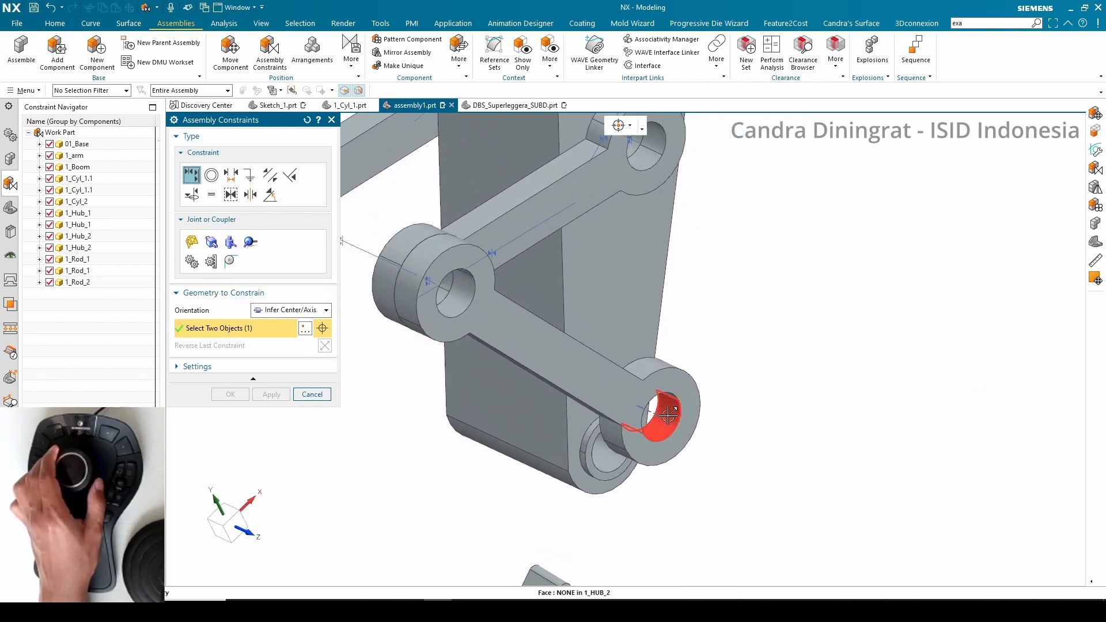
pyautogui.click(655, 414)
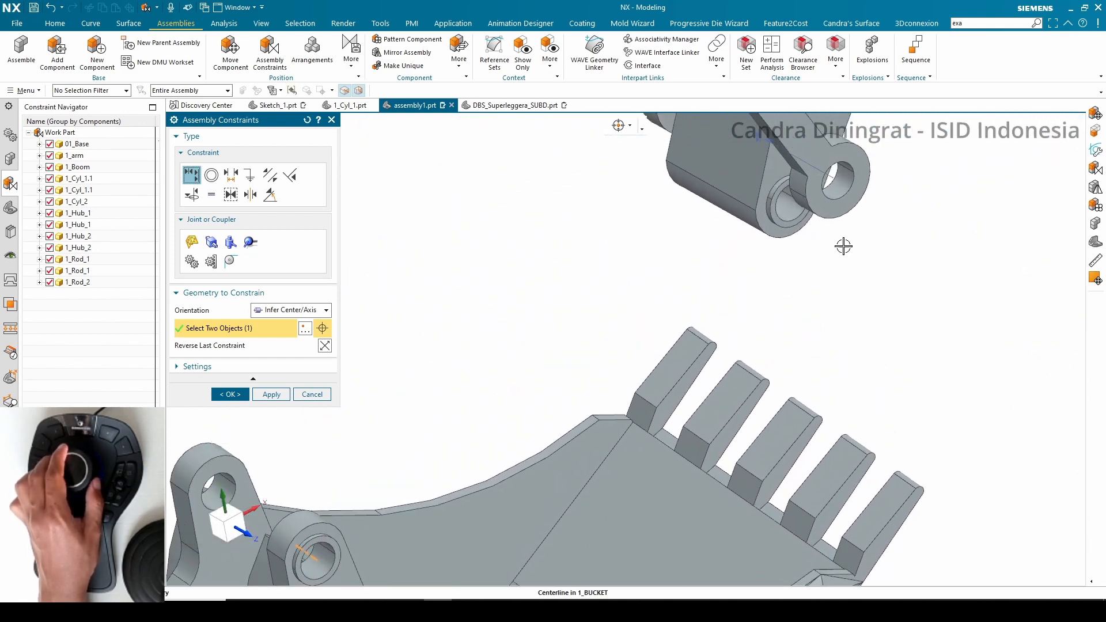
pyautogui.click(764, 273)
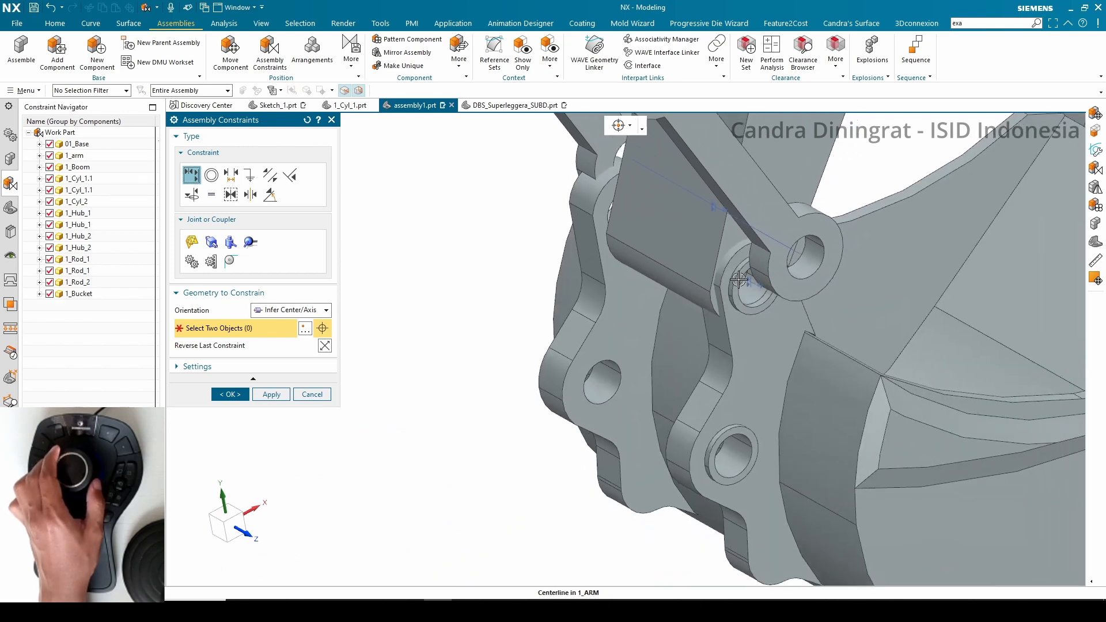
# Apply a 2 to 2 Center constraint between the bucket's two lug faces and the arm's two side faces
pyautogui.click(250, 195)
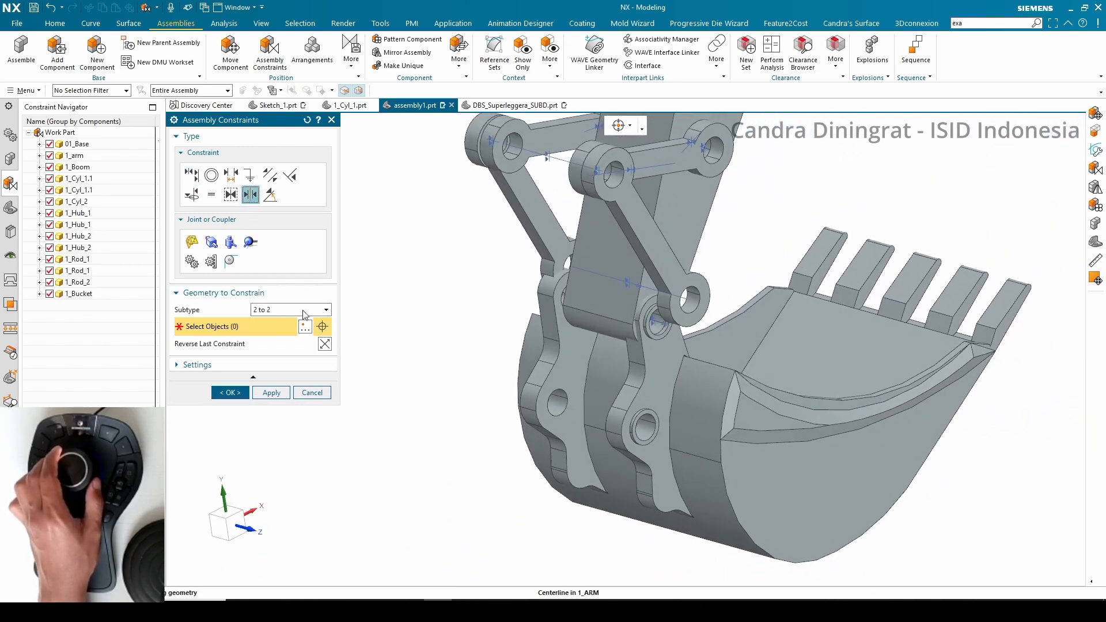
pyautogui.click(660, 374)
pyautogui.click(902, 391)
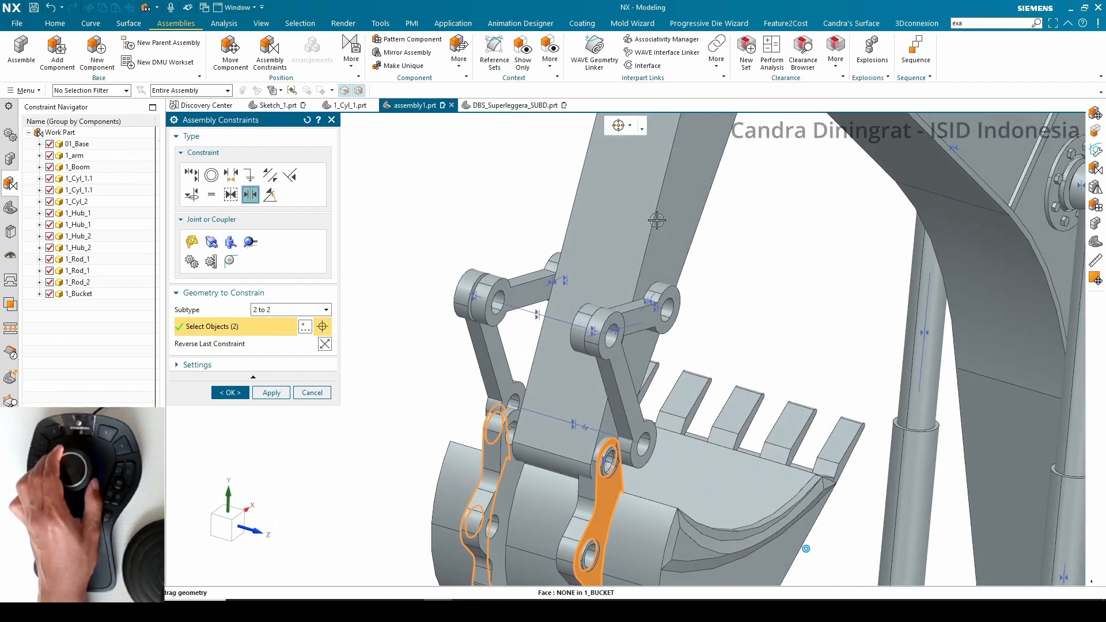
pyautogui.click(661, 220)
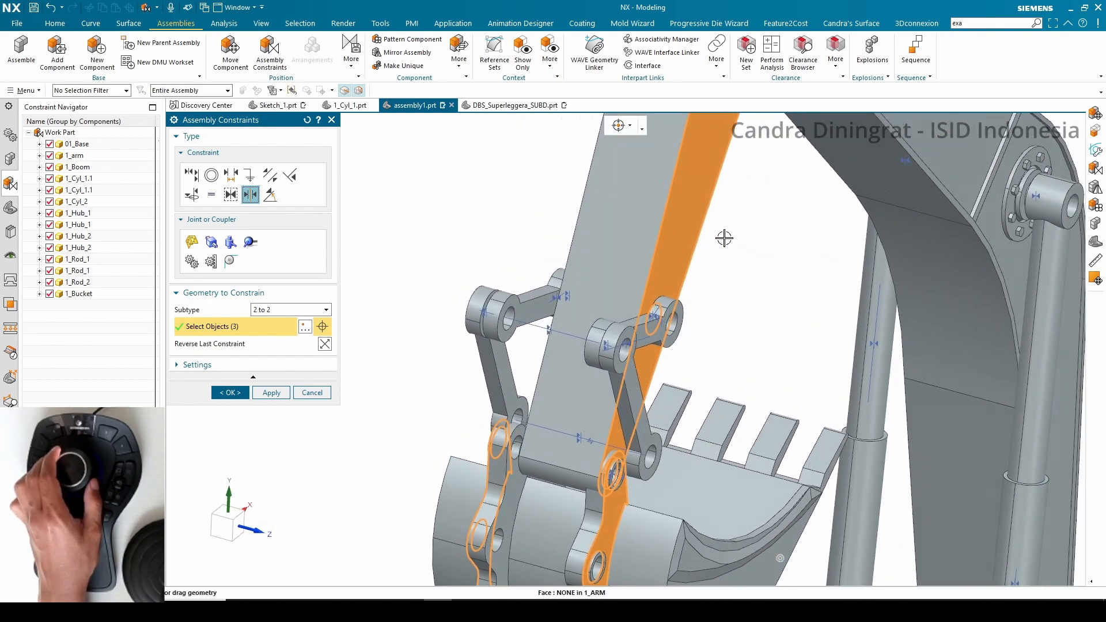
pyautogui.click(736, 264)
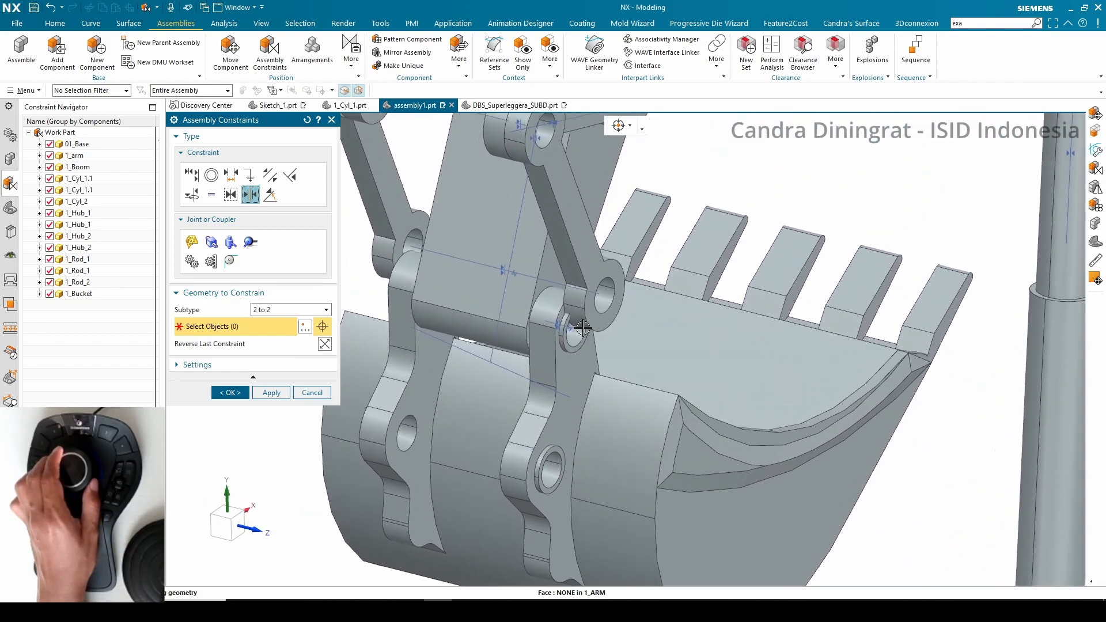
# Touch Align the second hub link's hole with the bucket's hole and close the constraints dialog
pyautogui.click(192, 181)
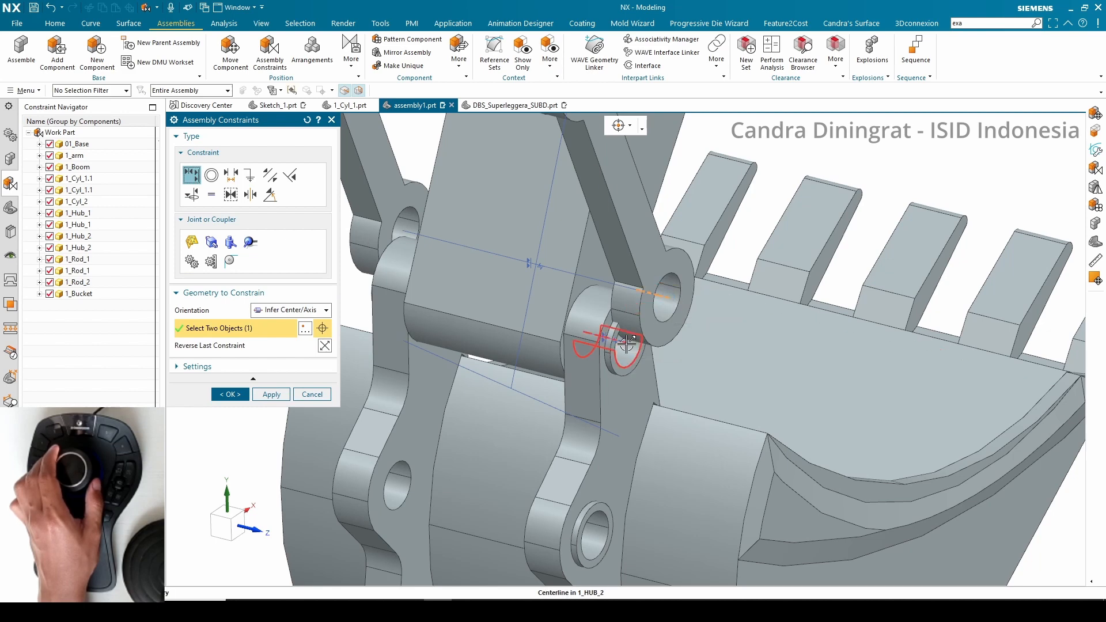
pyautogui.click(626, 343)
pyautogui.click(230, 394)
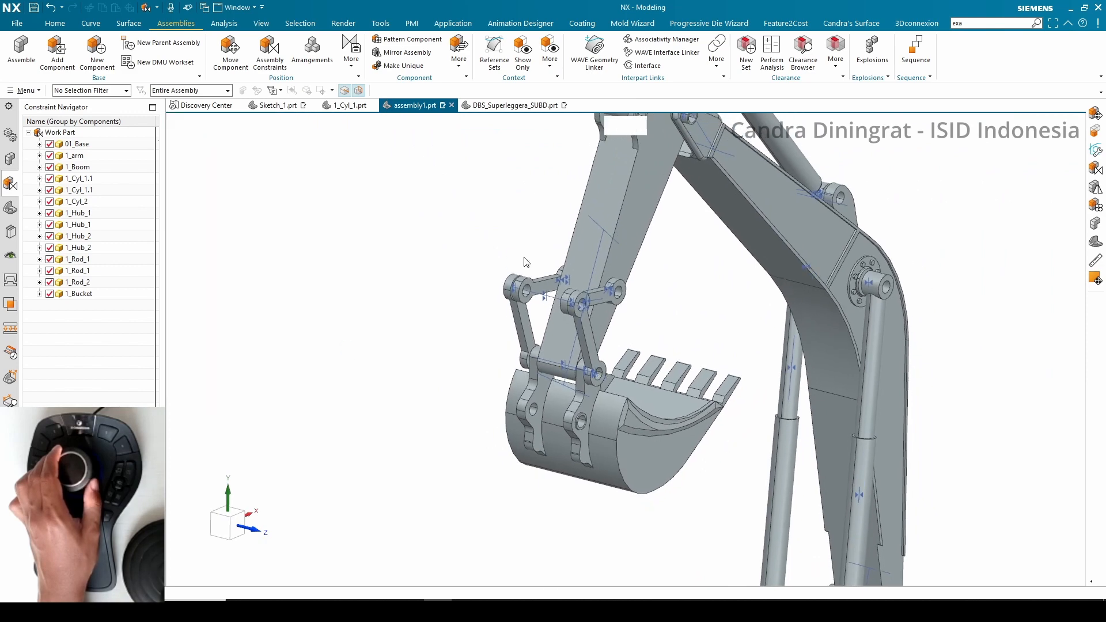
# Drag the bucket with Move Component's dynamic handles to test the constrained linkage
pyautogui.click(226, 64)
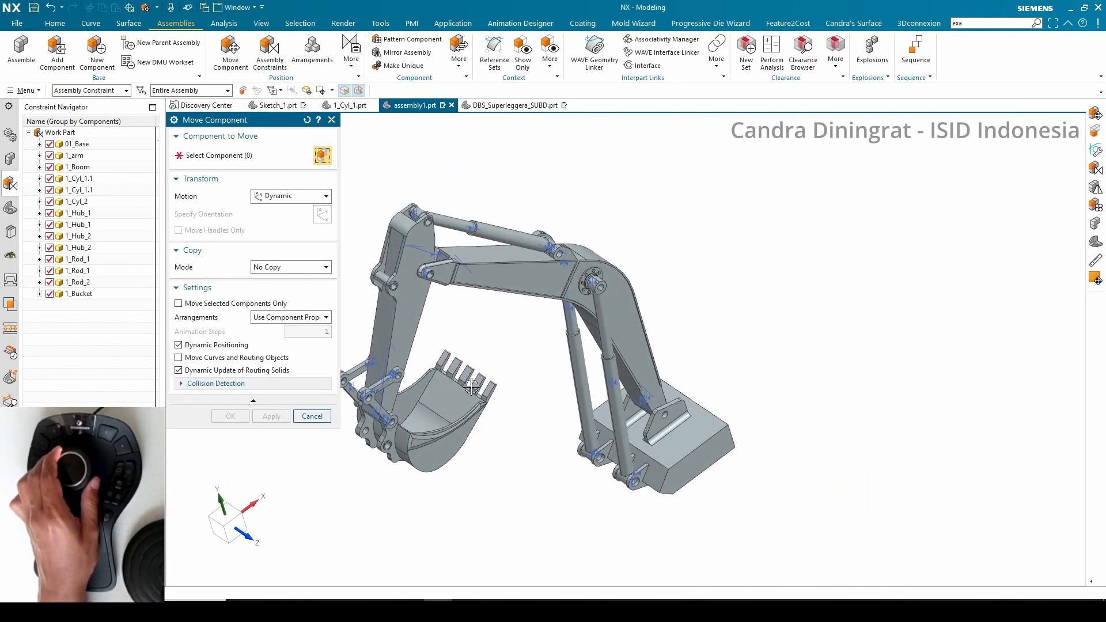
pyautogui.click(525, 403)
pyautogui.click(322, 214)
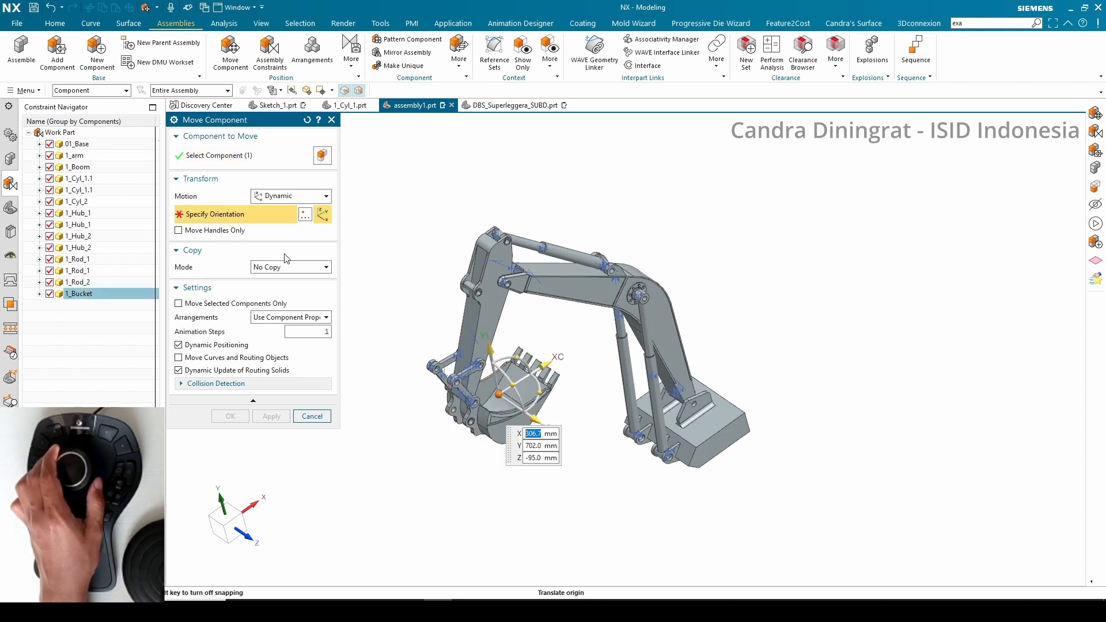
pyautogui.moveTo(520, 368); pyautogui.dragTo(551, 359)
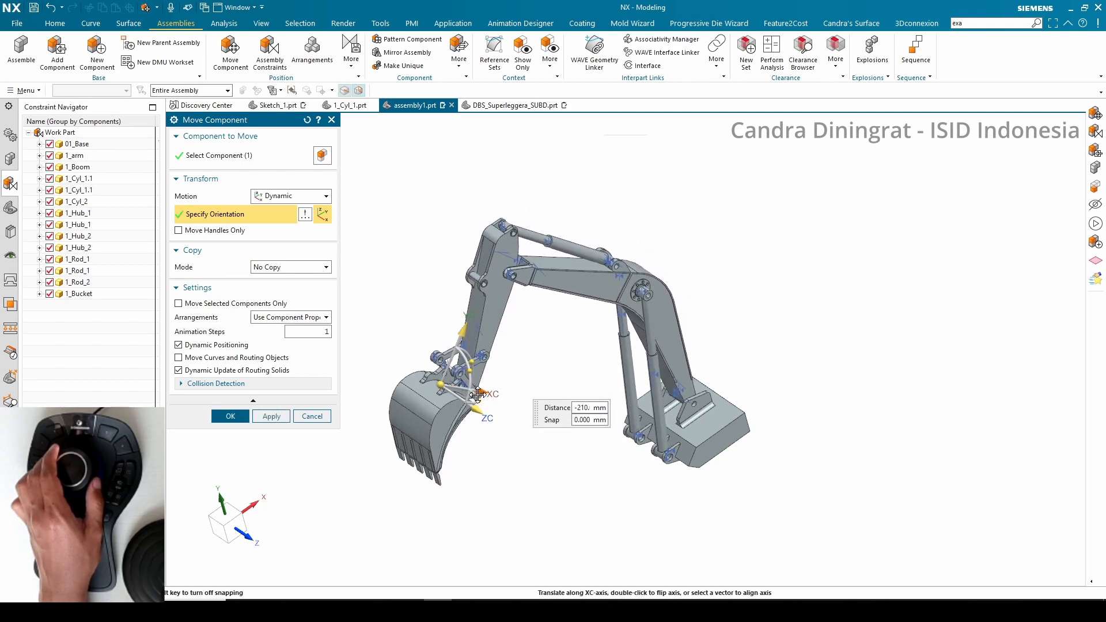
pyautogui.moveTo(559, 401); pyautogui.dragTo(474, 434)
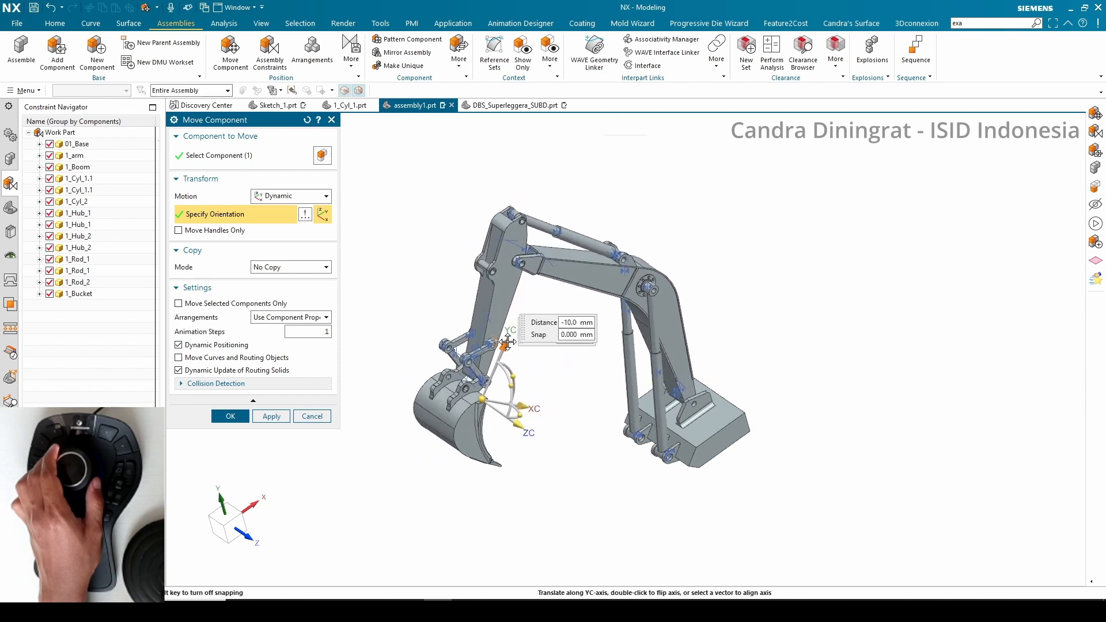
pyautogui.scroll(5, 521, 375)
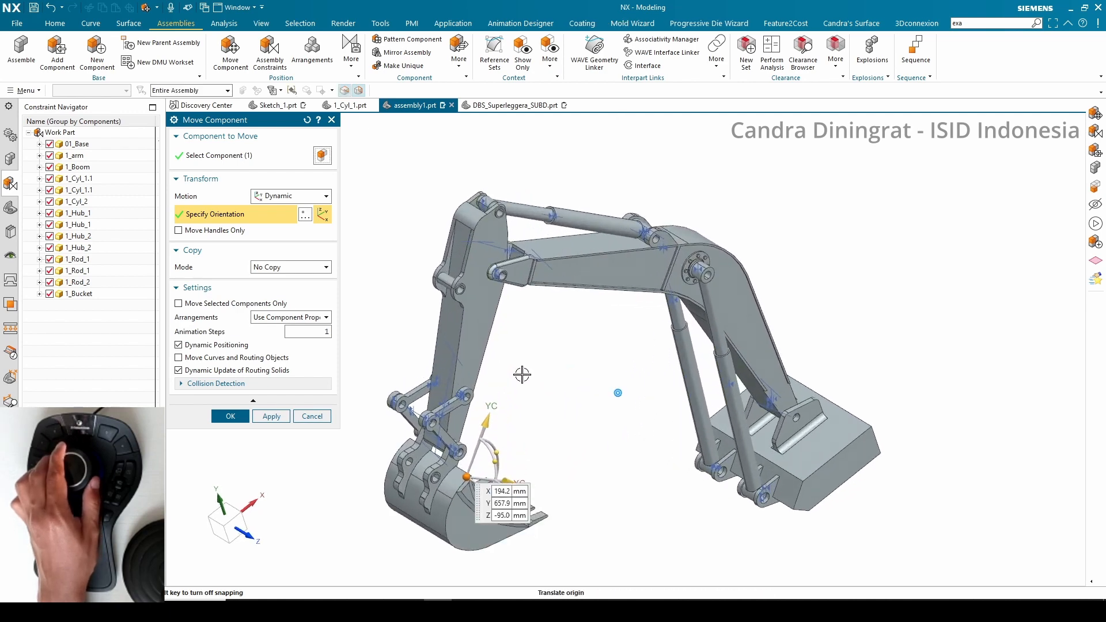
pyautogui.scroll(-2, 519, 396)
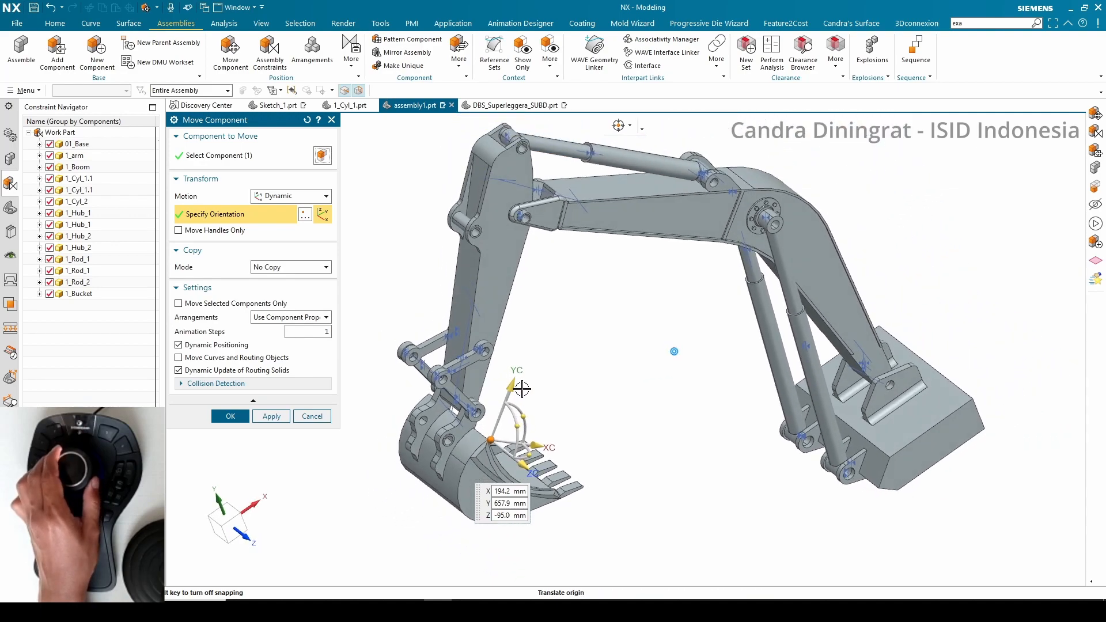